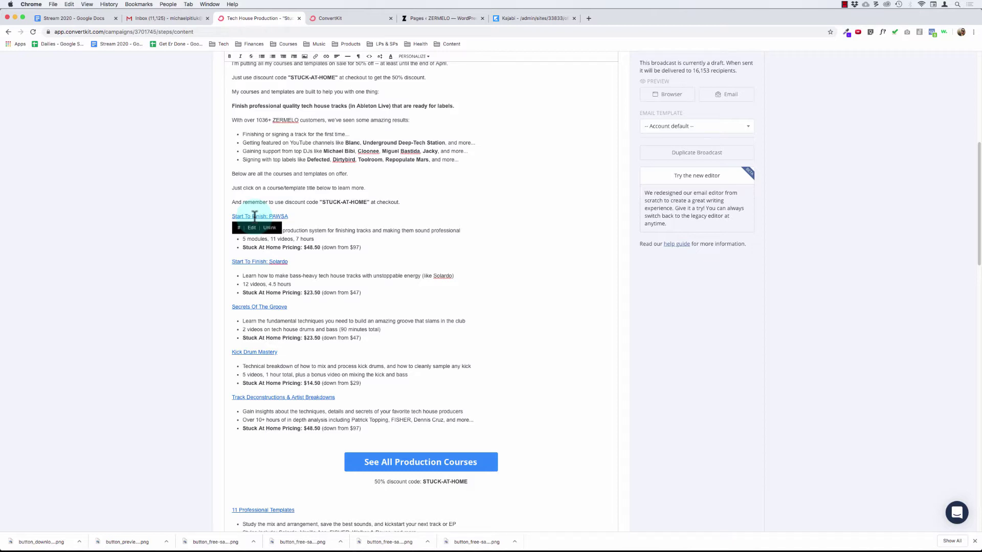
# Review the sale broadcast email from its introduction through the list of discounted course links, including the Start To Finish: PAWSA link
pyautogui.scroll(10, 423, 362)
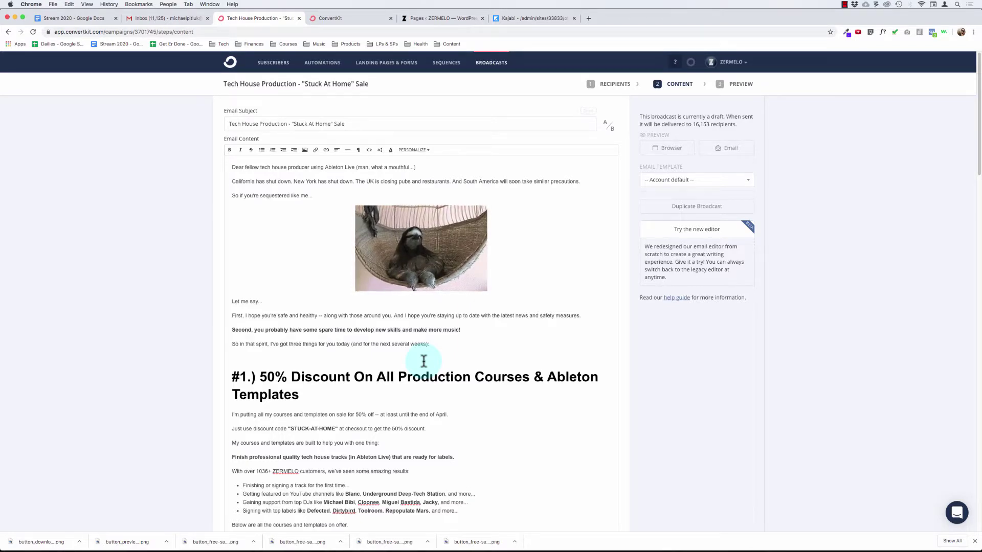
pyautogui.scroll(-10, 277, 460)
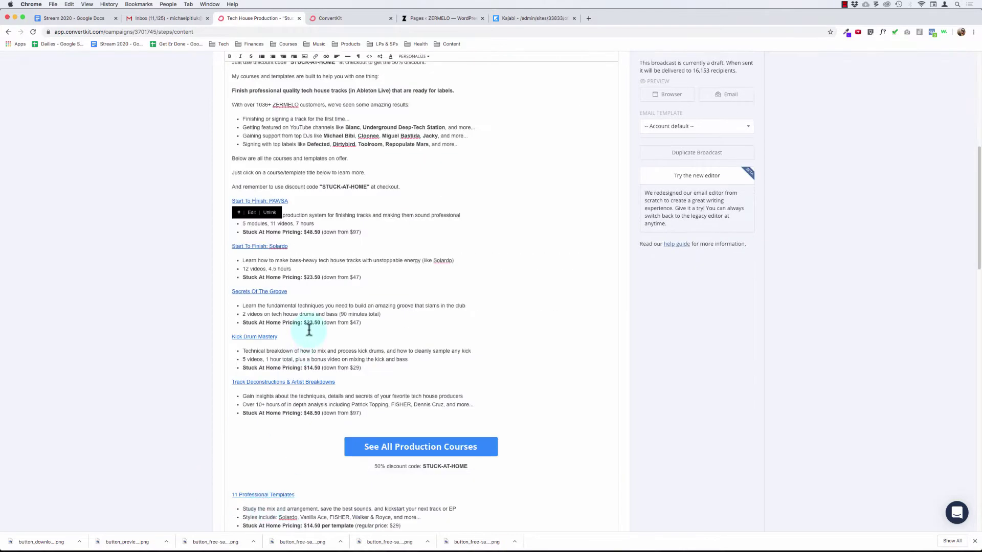
pyautogui.click(268, 196)
pyautogui.click(280, 171)
pyautogui.click(256, 202)
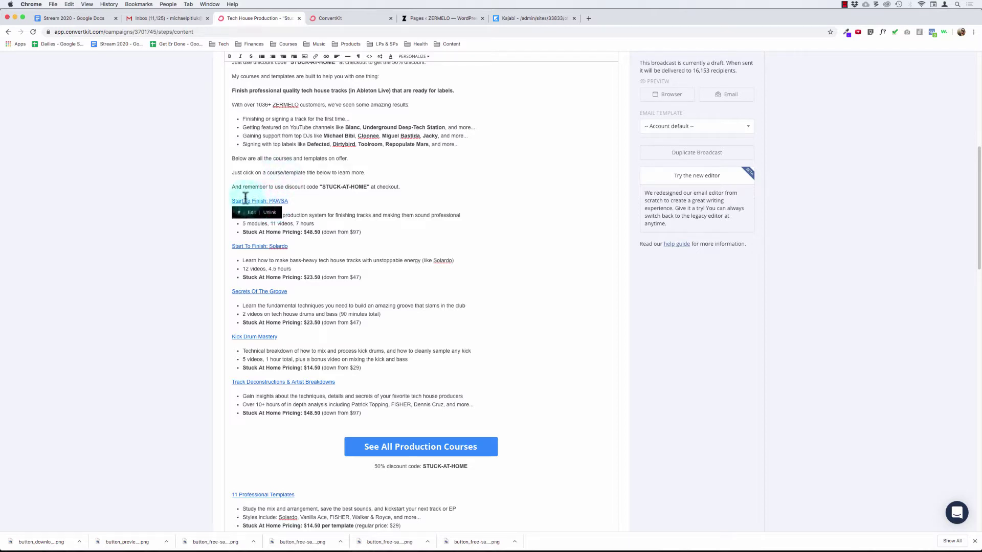
pyautogui.click(320, 201)
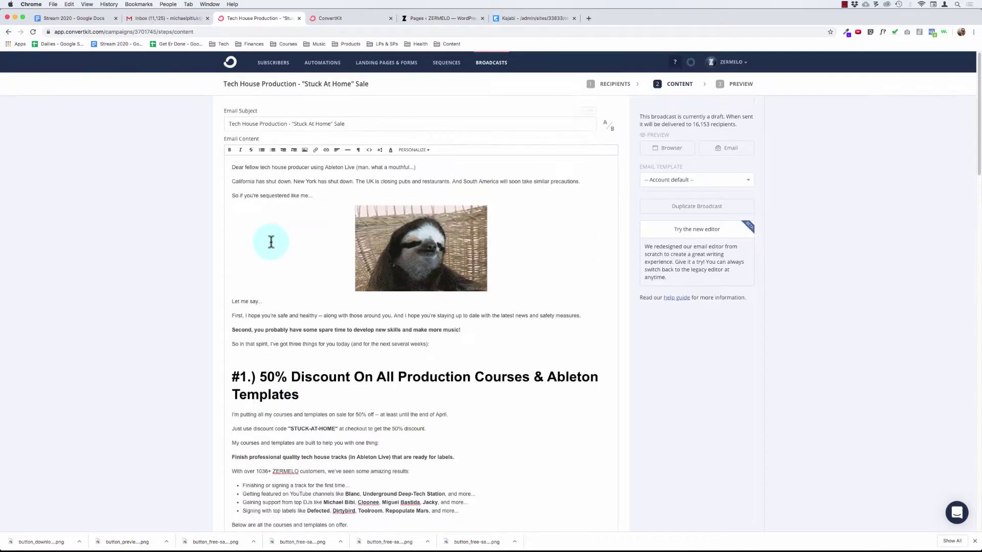
pyautogui.scroll(-1, 281, 221)
pyautogui.scroll(-3, 282, 220)
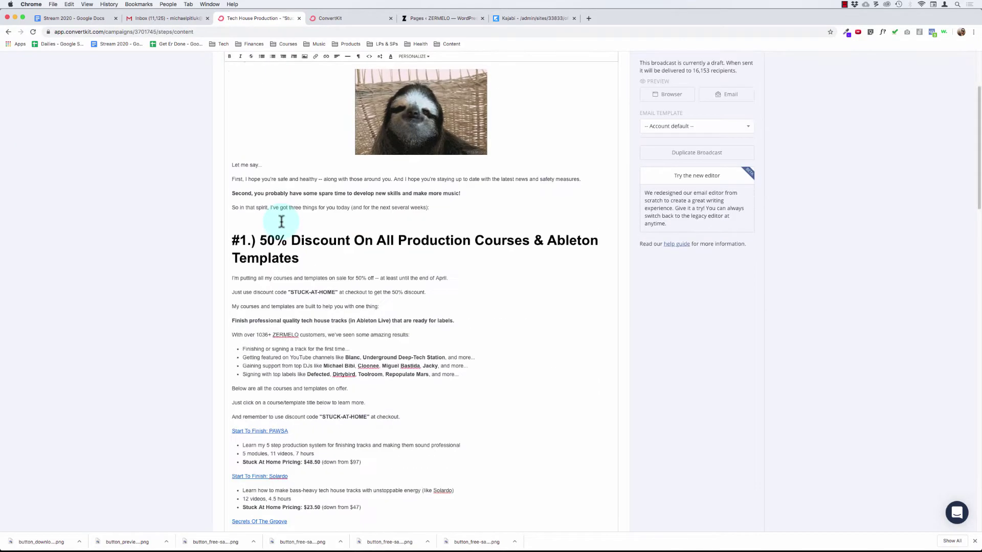
pyautogui.scroll(3, 281, 219)
pyautogui.scroll(-20, 278, 188)
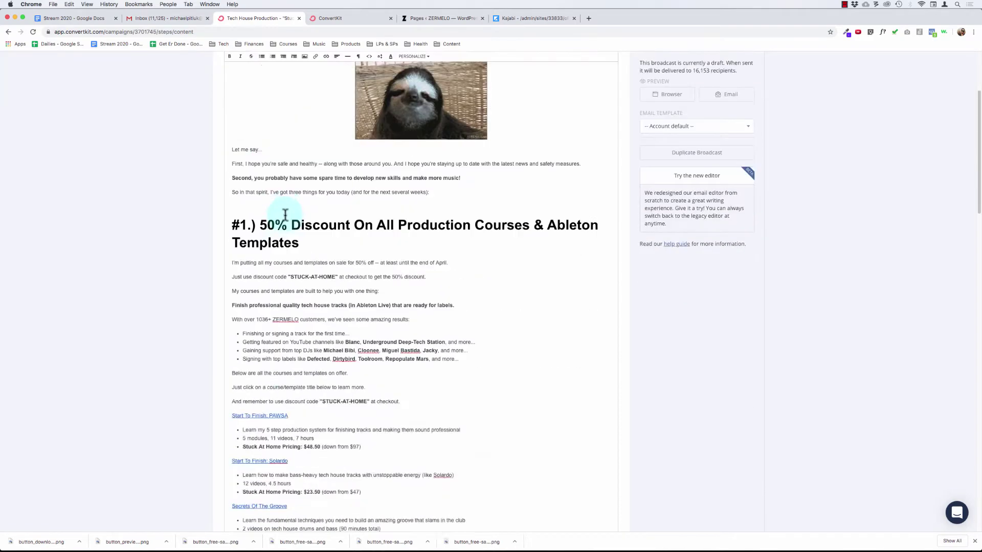
pyautogui.scroll(15, 284, 215)
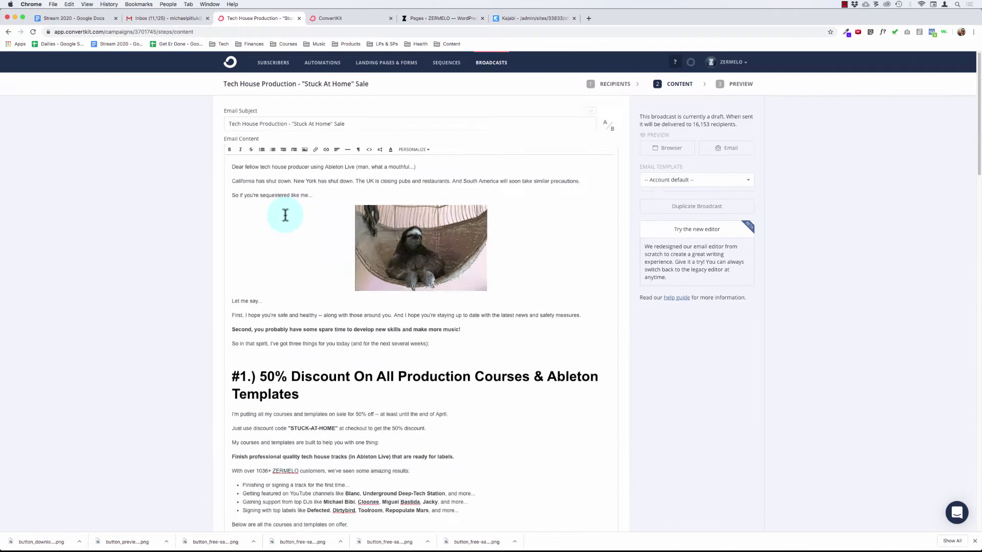
pyautogui.scroll(-5, 283, 214)
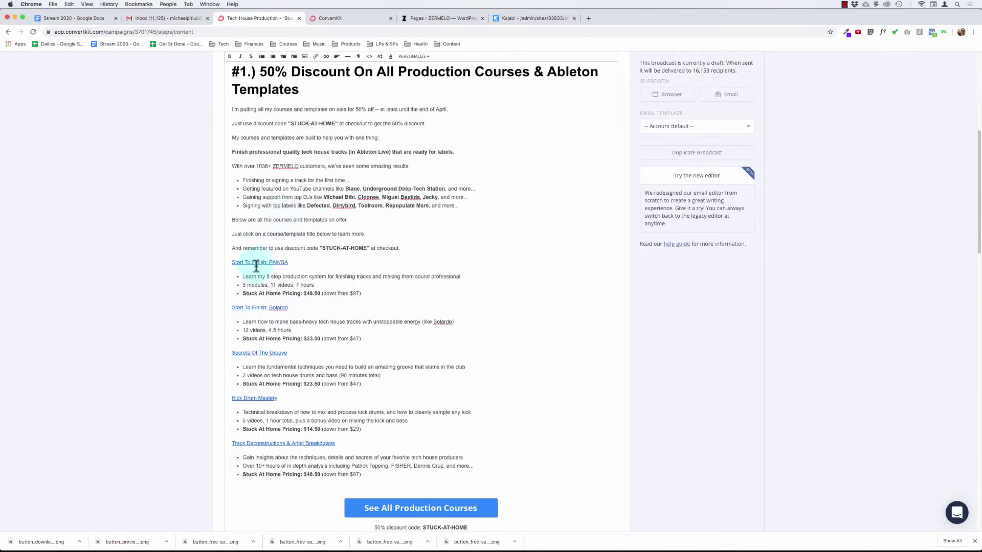
pyautogui.click(254, 262)
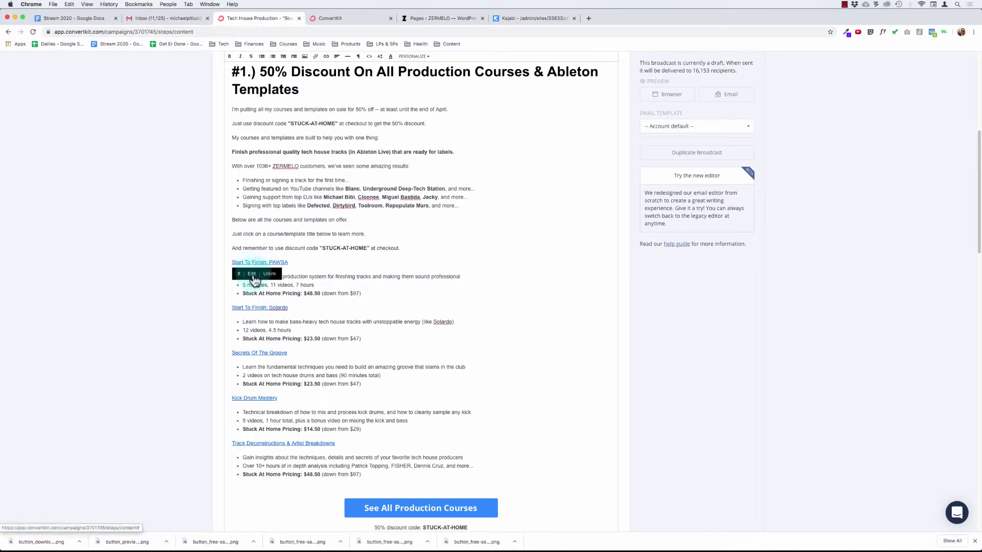
pyautogui.click(263, 221)
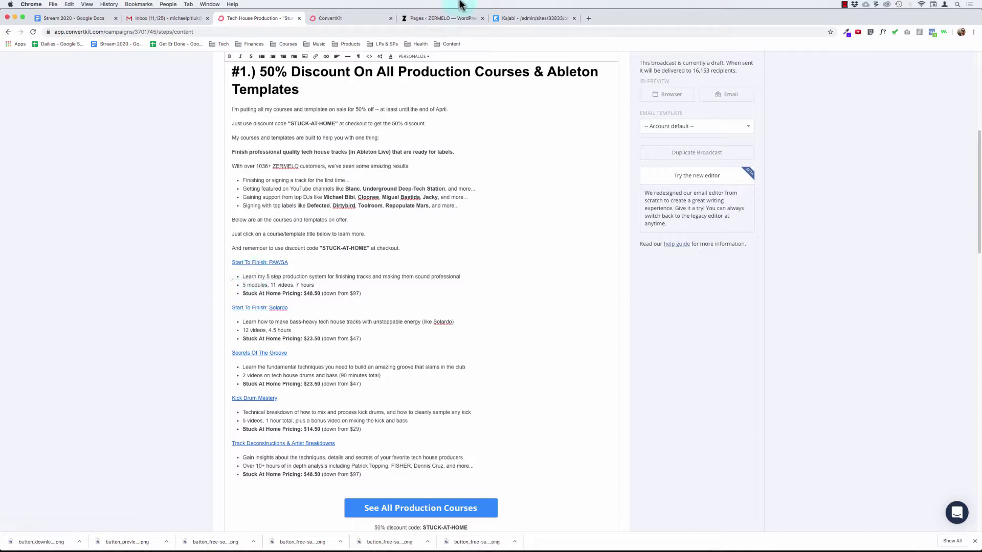
# Open zermelomusic.com/stf-pawsa in a new browser tab and copy the sales page's address
pyautogui.click(589, 21)
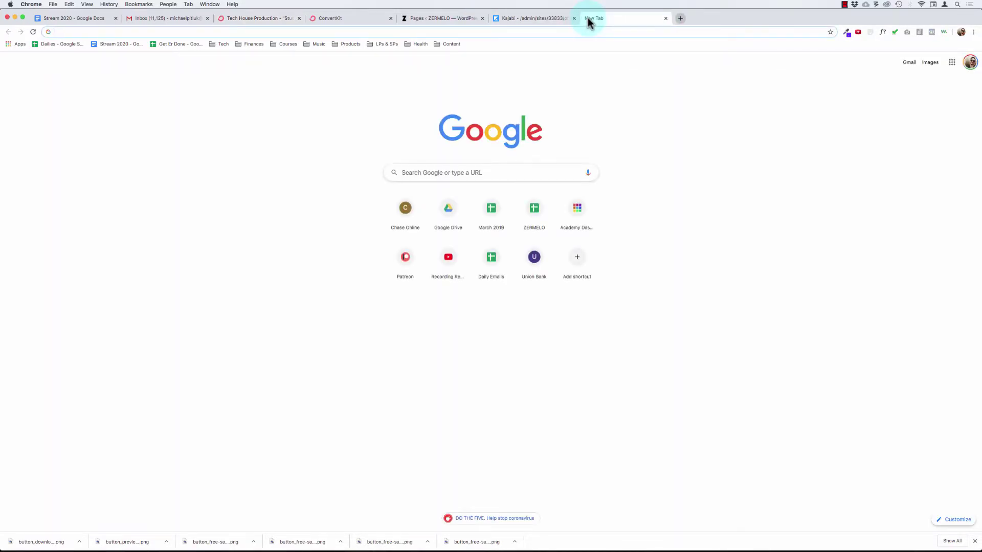
pyautogui.write('zermelomusic.com')
pyautogui.write('/stf-pawsa')
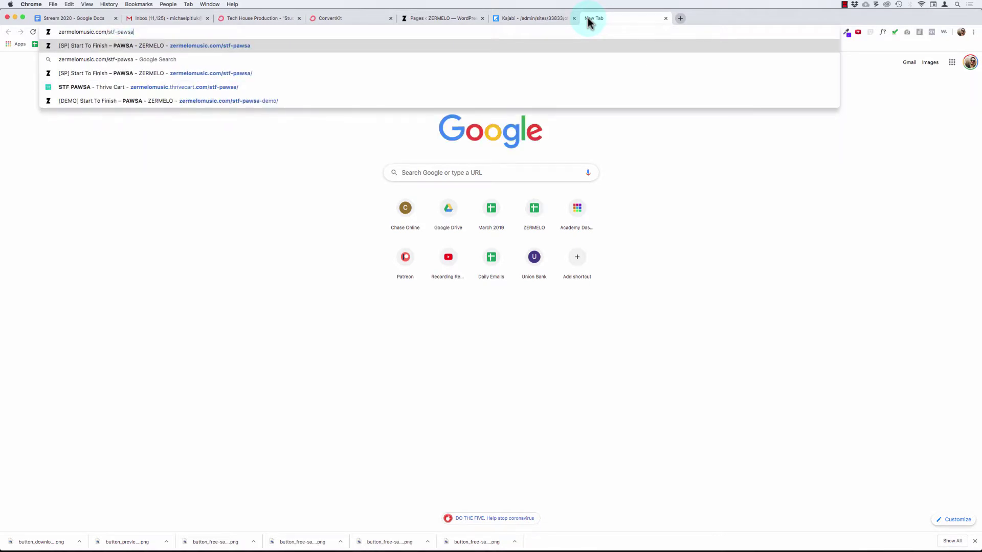
pyautogui.press('Return')
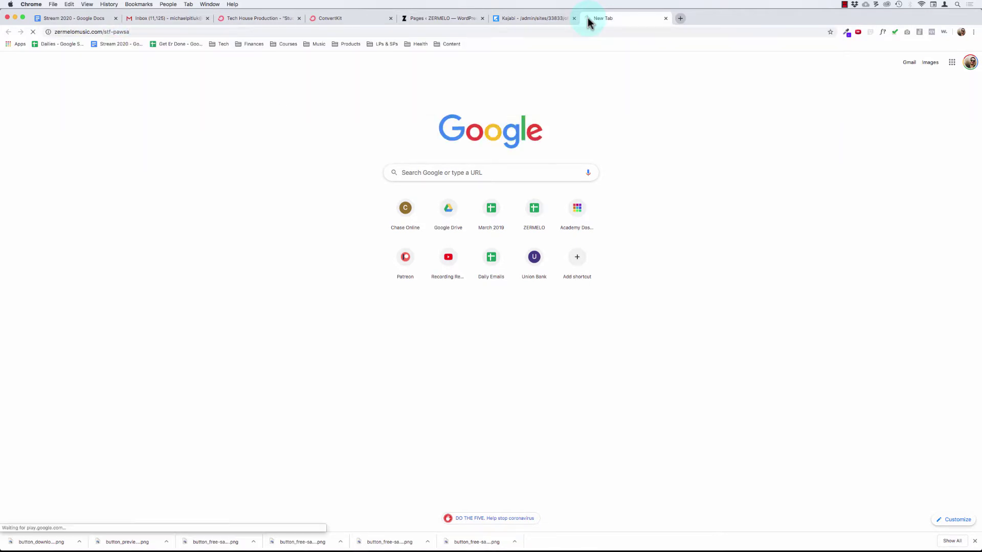
pyautogui.click(574, 34)
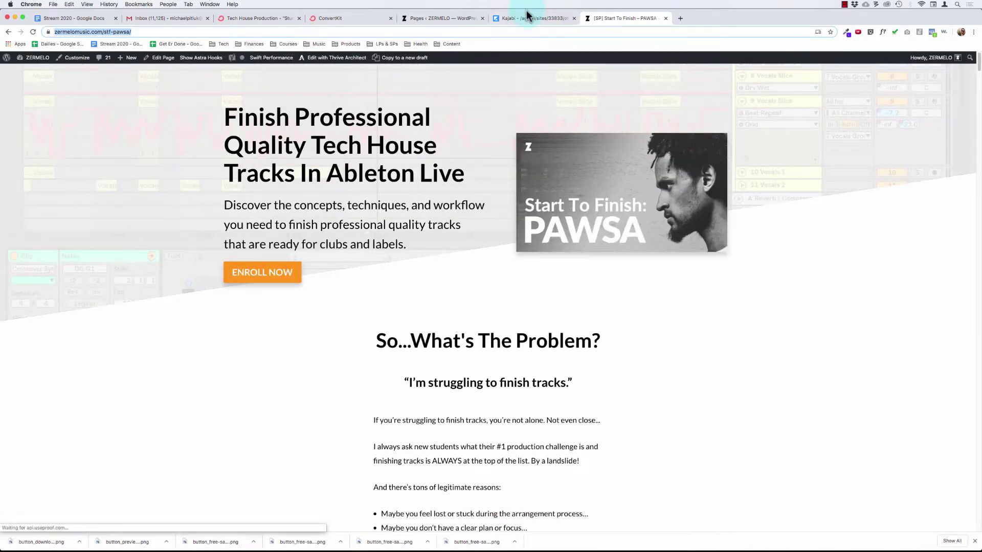
pyautogui.click(527, 18)
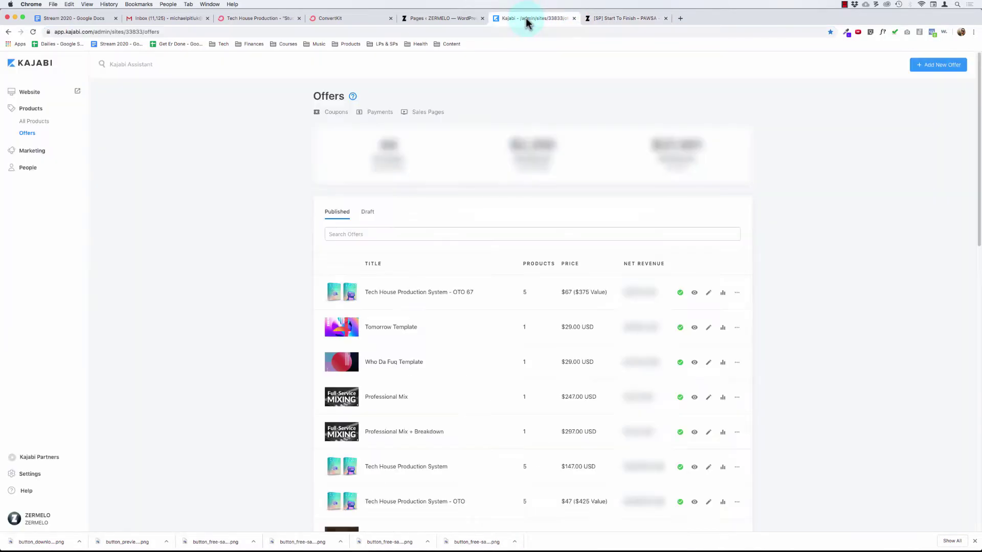
pyautogui.click(431, 18)
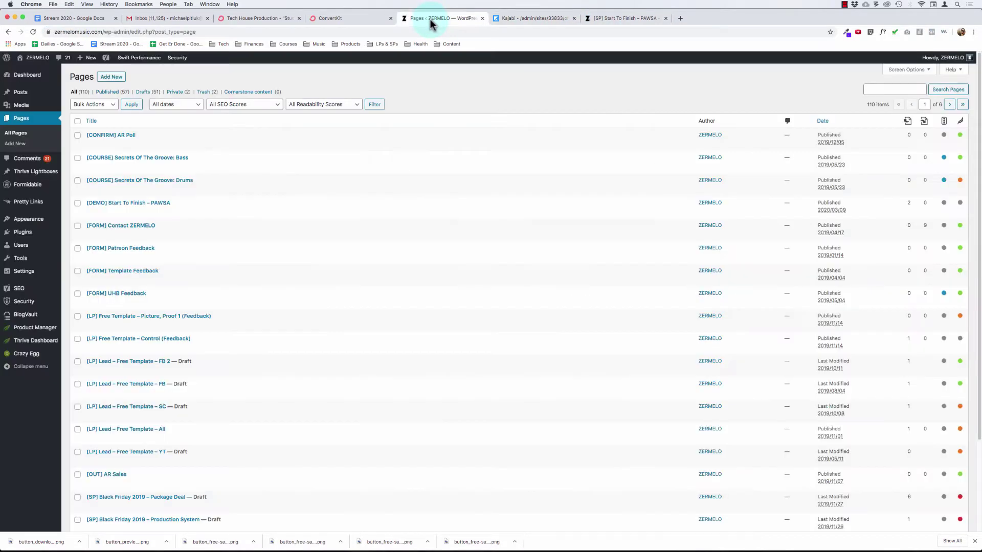
pyautogui.click(620, 19)
pyautogui.press('super+c')
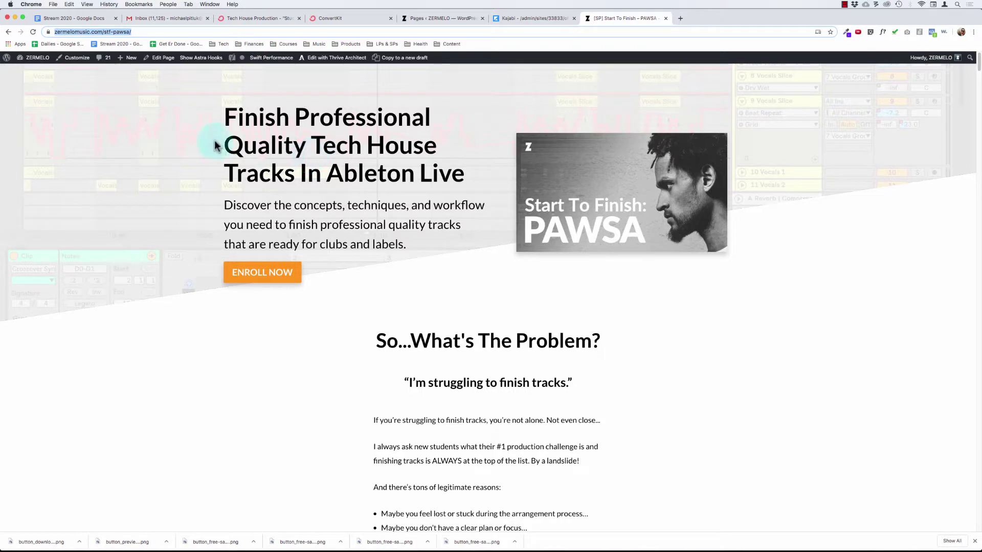
pyautogui.click(347, 19)
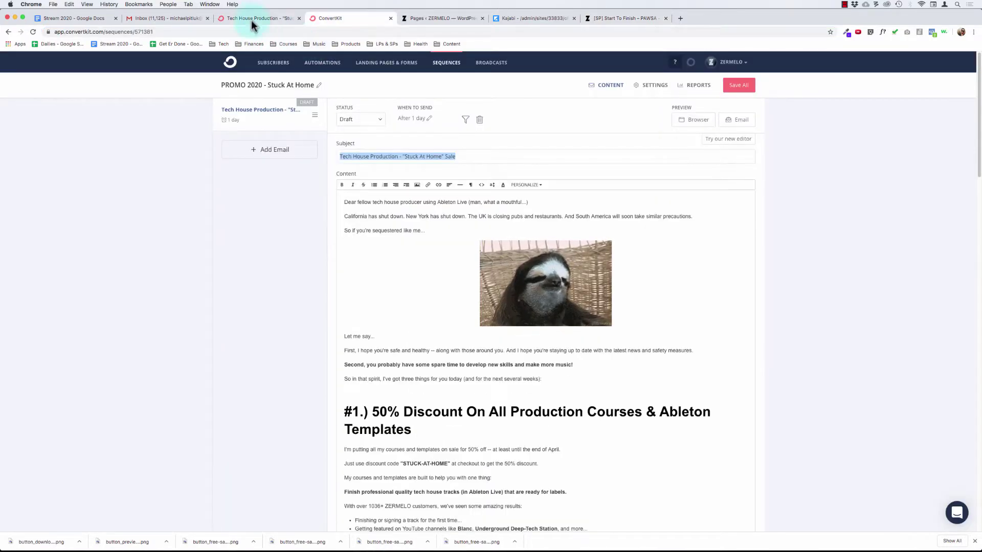
pyautogui.press('super+w')
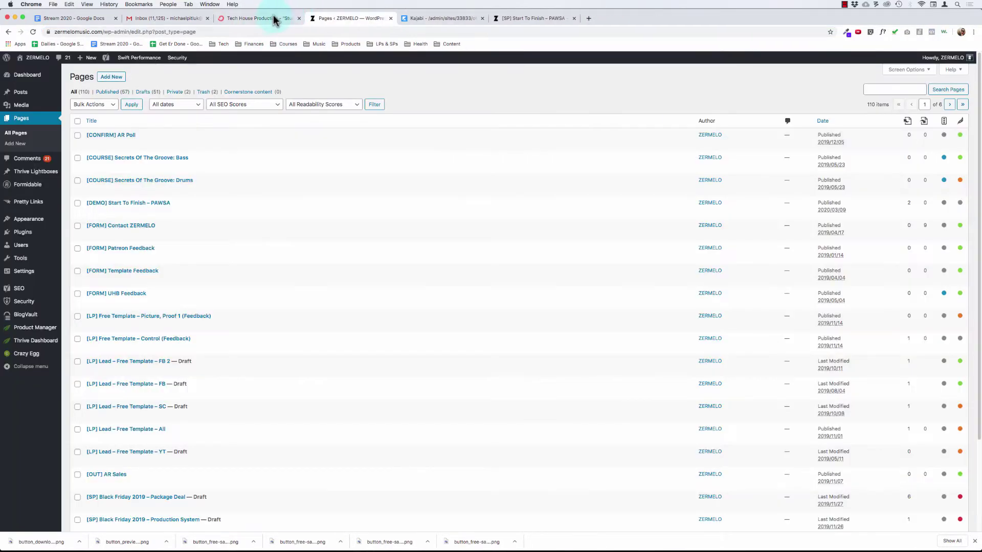
pyautogui.click(258, 18)
pyautogui.click(249, 263)
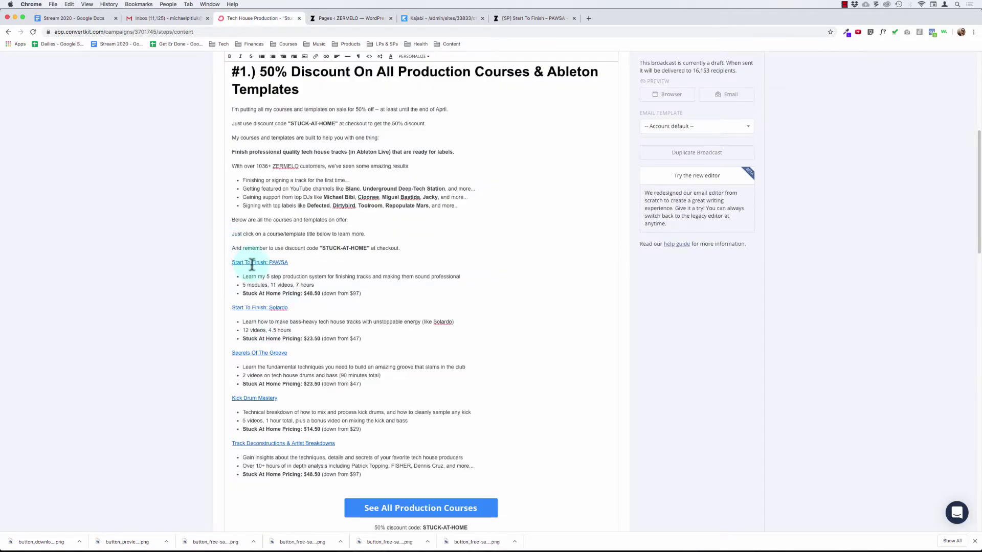
pyautogui.click(252, 274)
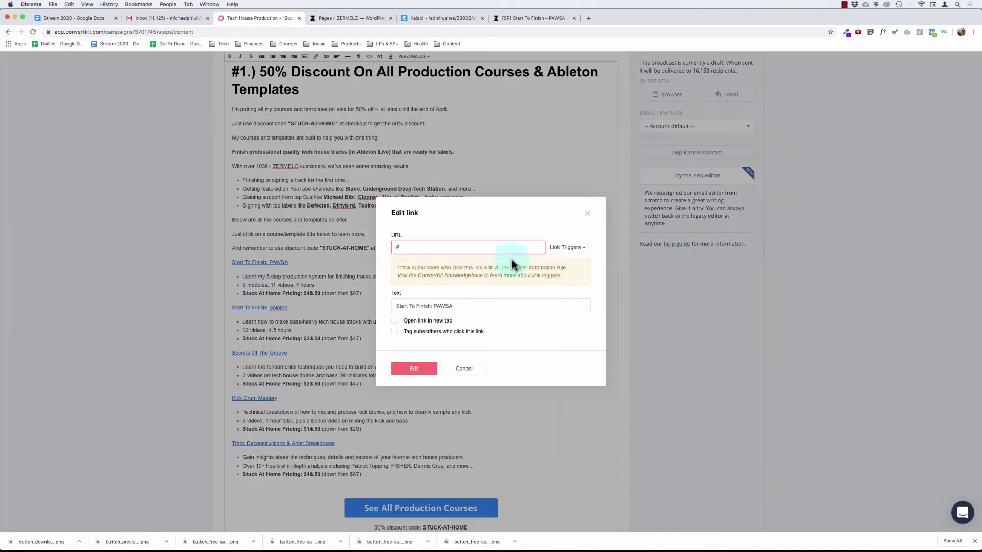
pyautogui.press('super+a')
pyautogui.press('super+v')
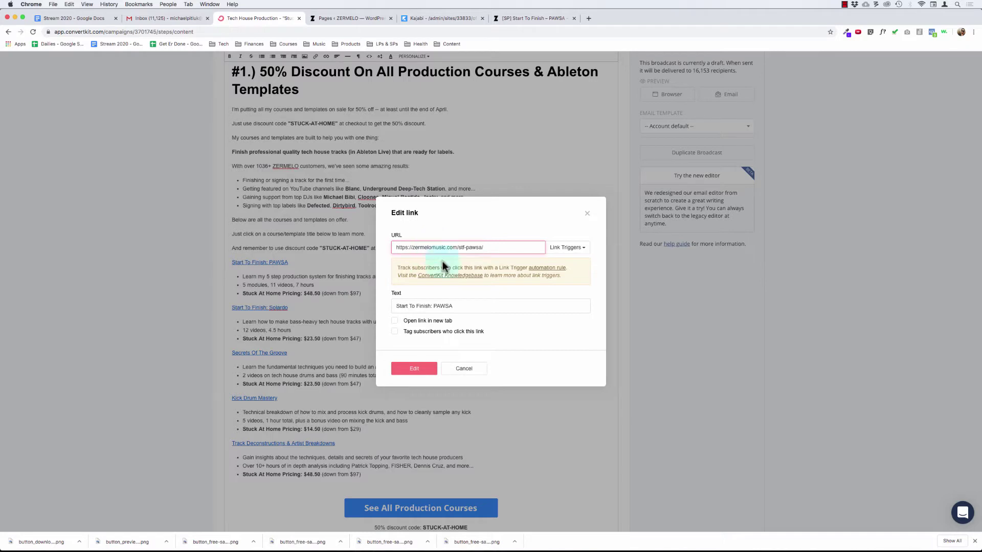
# Enable tagging of subscribers who click the PAWSA link and assign the tag "Interest - Course - PAWSA"
pyautogui.click(394, 332)
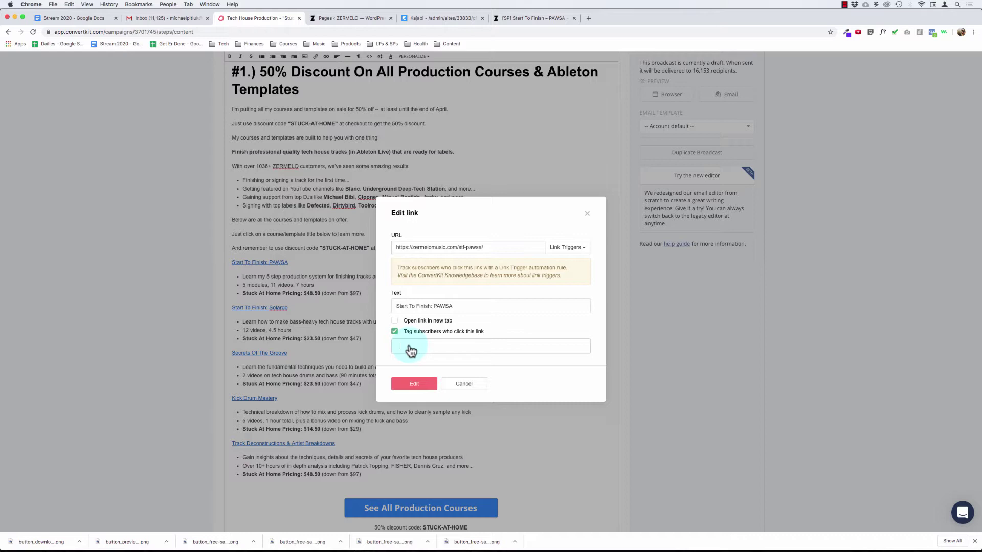
pyautogui.click(410, 351)
pyautogui.write('Interest')
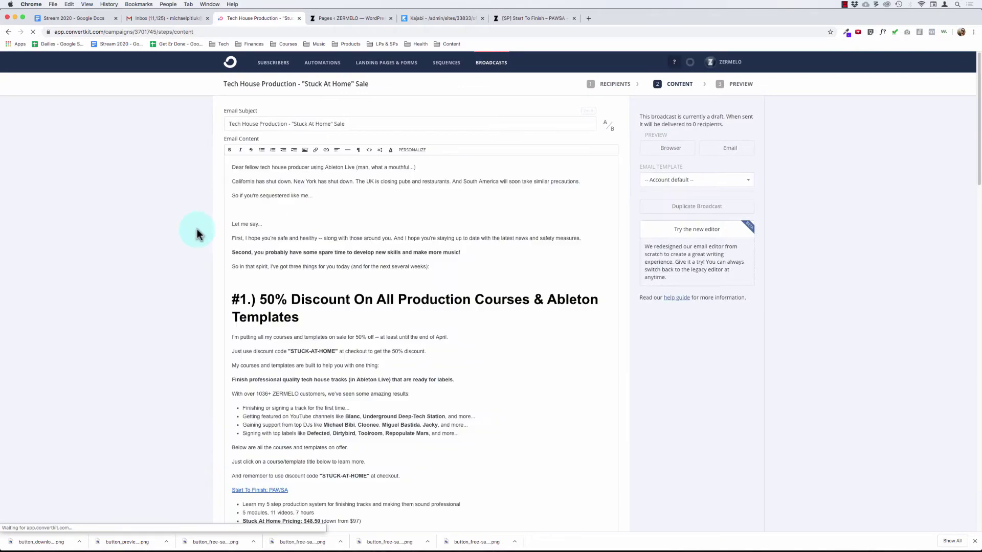
# Add a second click tag "Interest - Promo - Stuck At Home" to the Start To Finish: PAWSA link and save the link
pyautogui.scroll(-6, 259, 255)
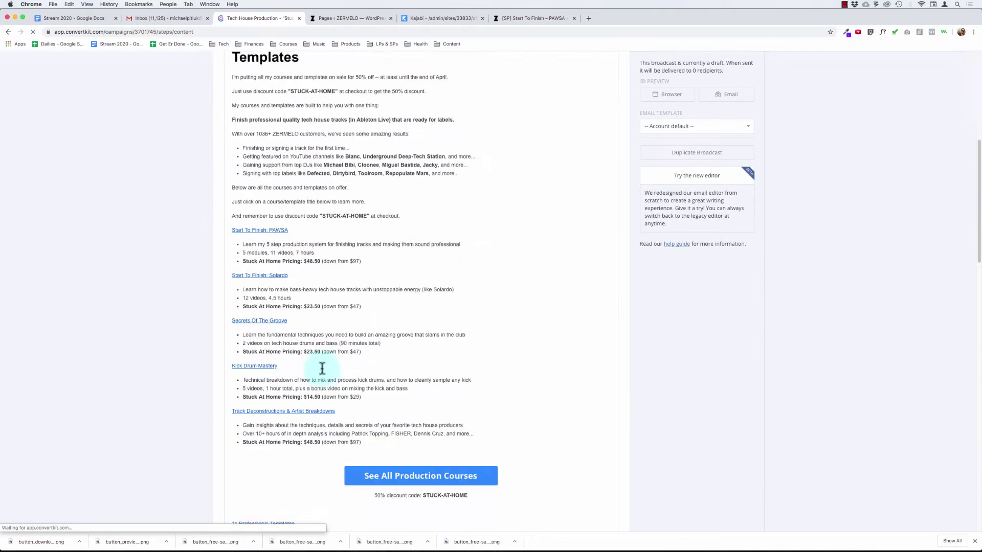
pyautogui.click(259, 223)
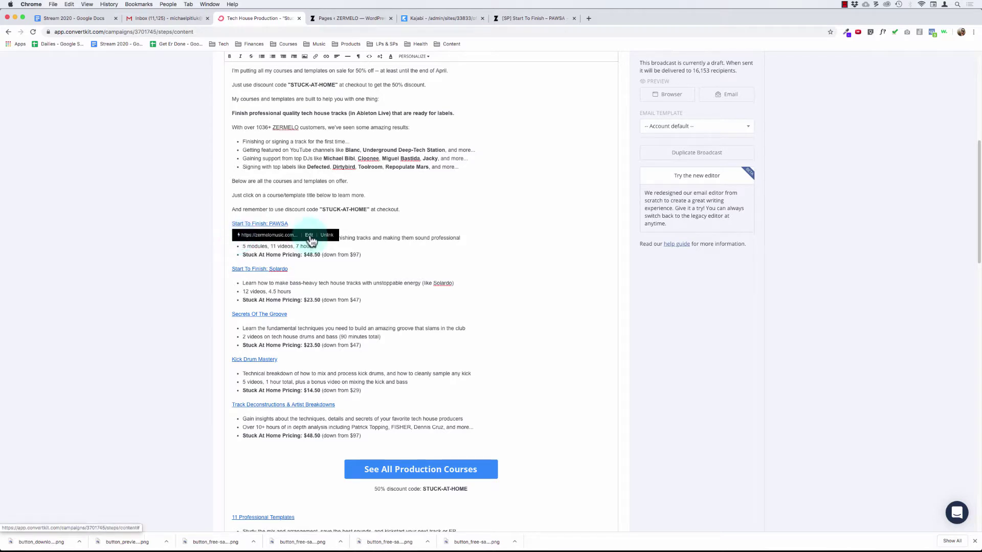
pyautogui.click(309, 235)
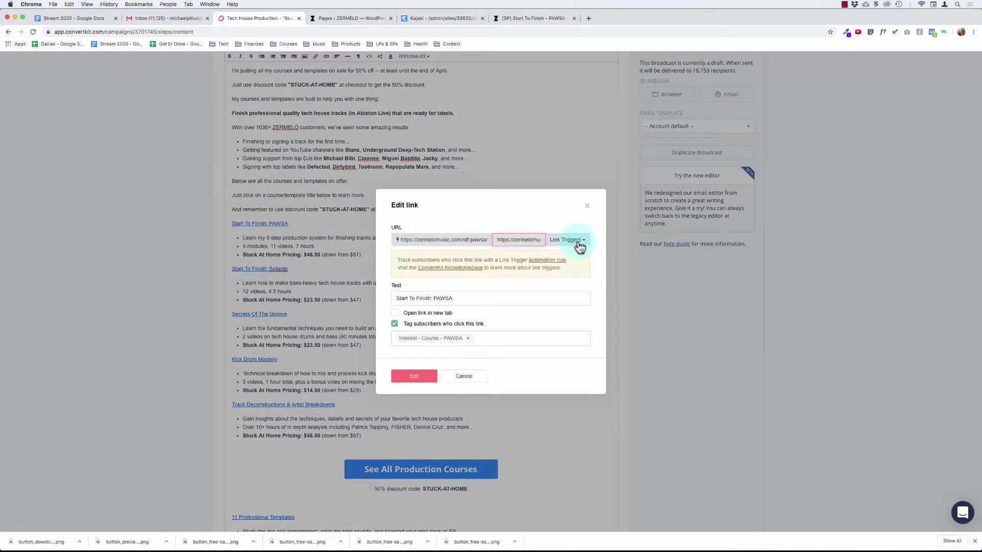
pyautogui.click(489, 337)
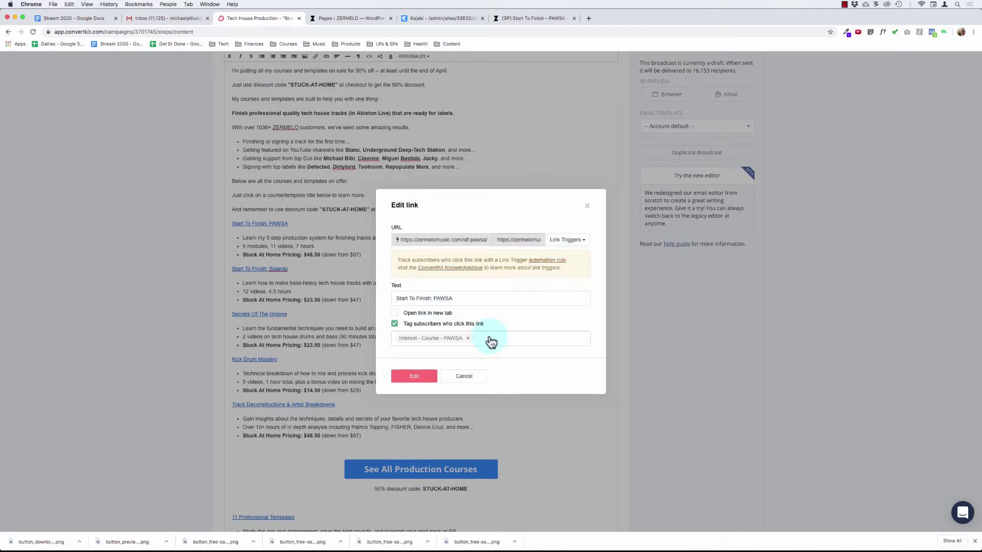
pyautogui.write('Inte')
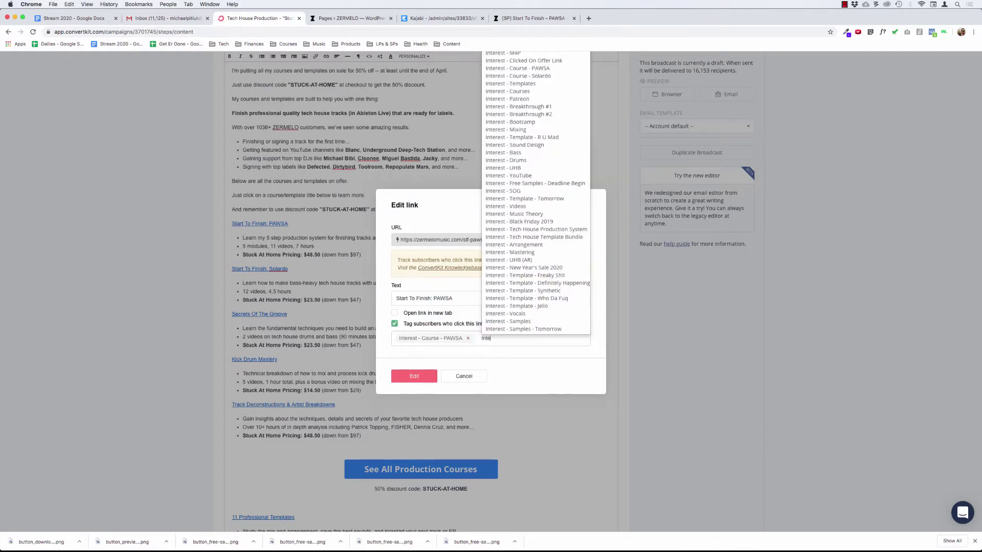
pyautogui.write('rest - Promo -')
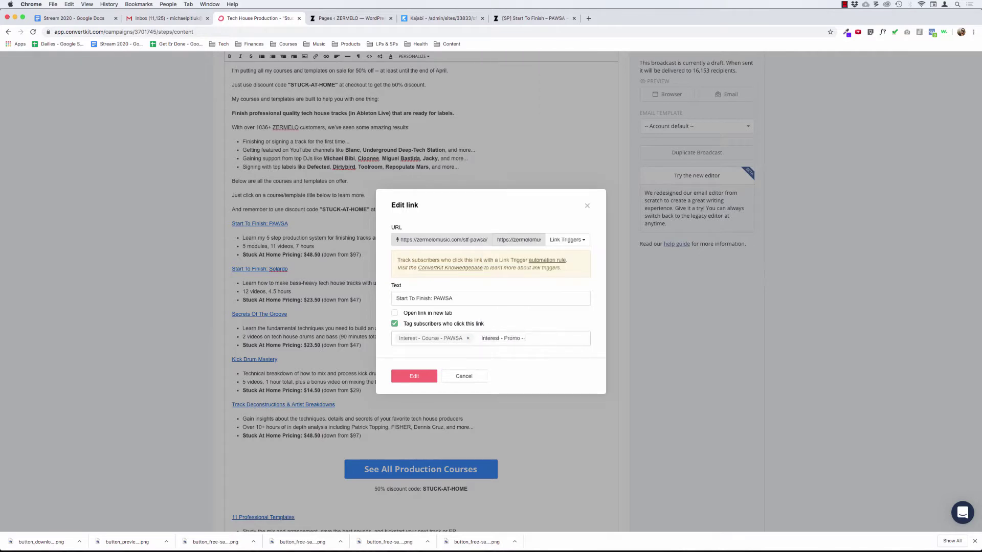
pyautogui.write(' Stuck At Home')
pyautogui.press('Return')
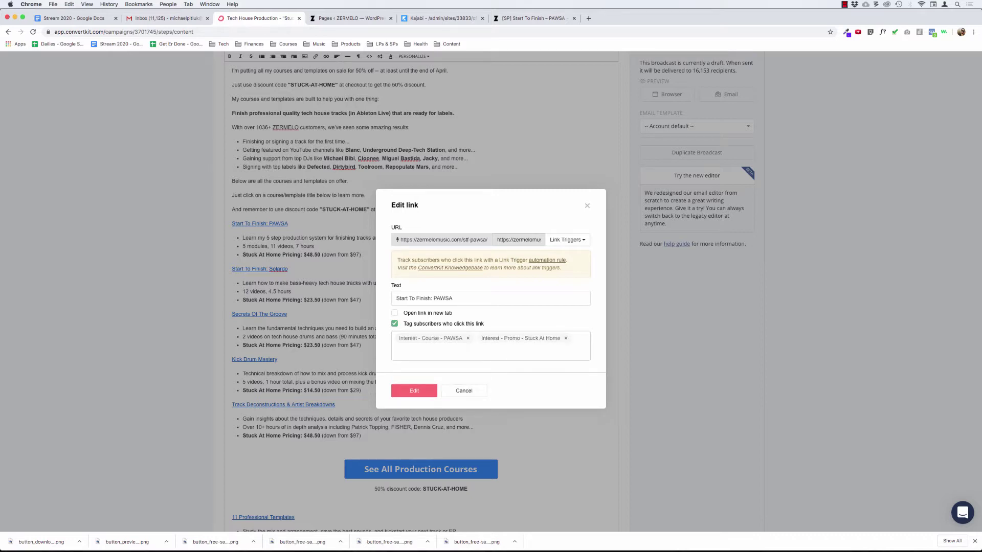
pyautogui.click(513, 345)
pyautogui.click(418, 393)
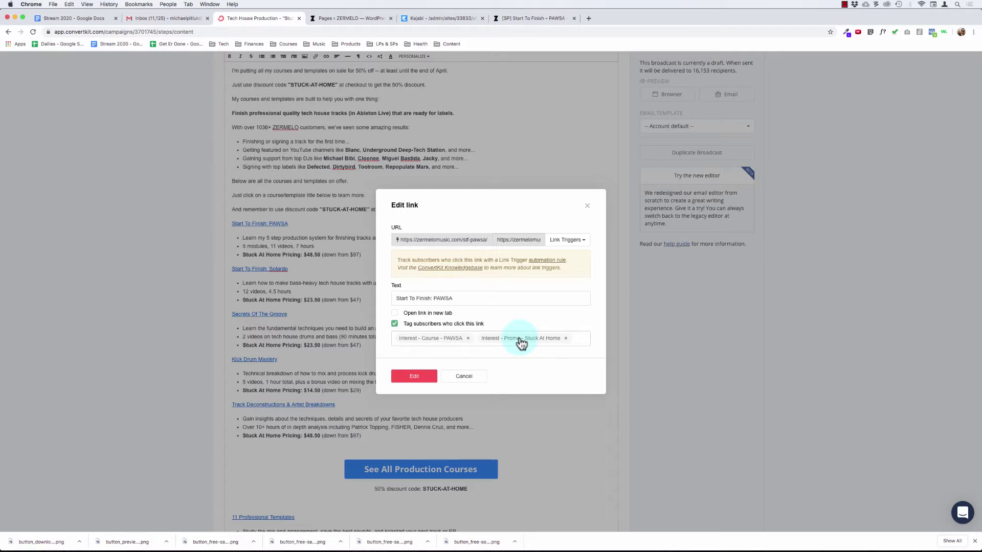
pyautogui.click(415, 377)
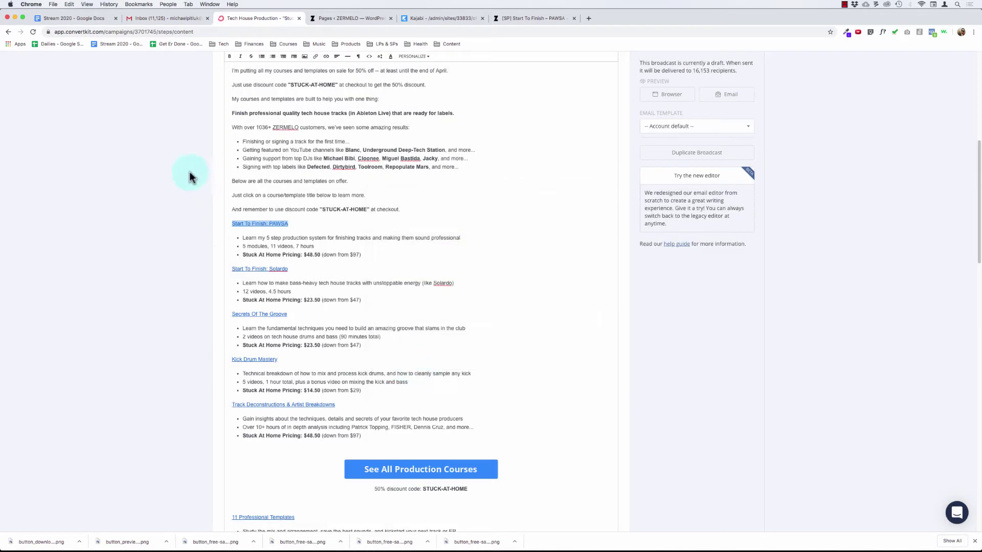
# Deselect the PAWSA link and open the Broadcasts list in a new browser tab
pyautogui.click(168, 171)
pyautogui.scroll(10, 169, 174)
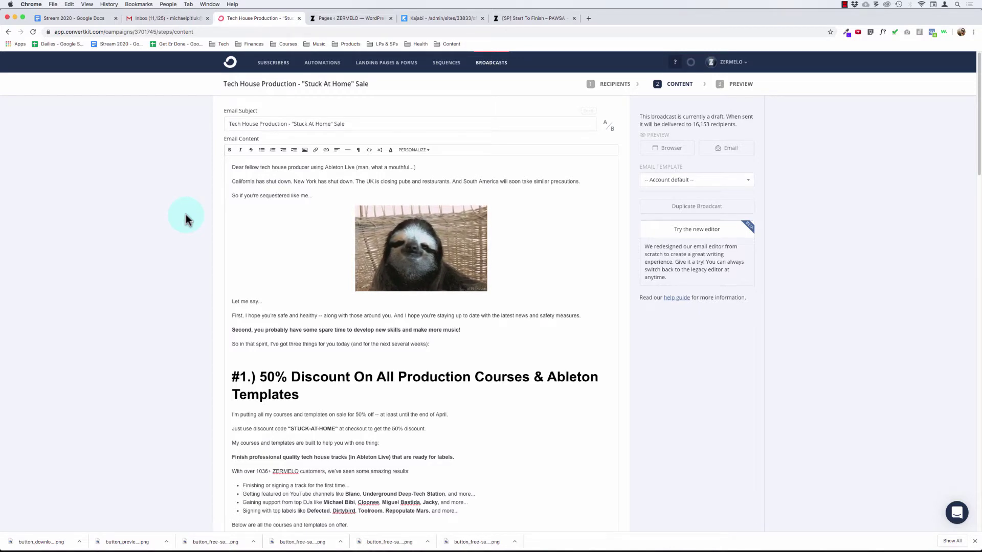
pyautogui.keyDown('super'); pyautogui.click(483, 64); pyautogui.keyUp('super')
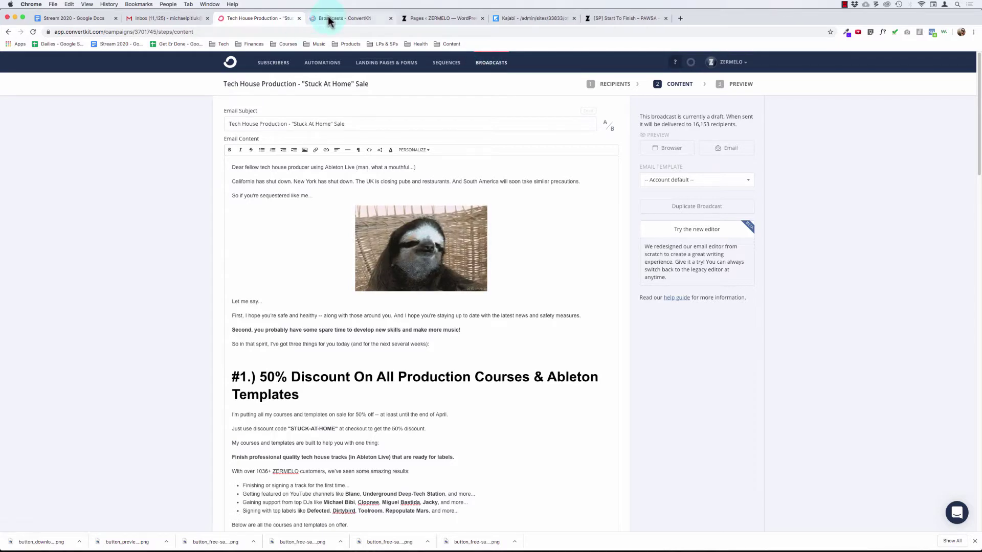
# Open the report of the completed "Tech House Template Sale - Last Chance" broadcast and view the subscribers who opened it
pyautogui.click(328, 18)
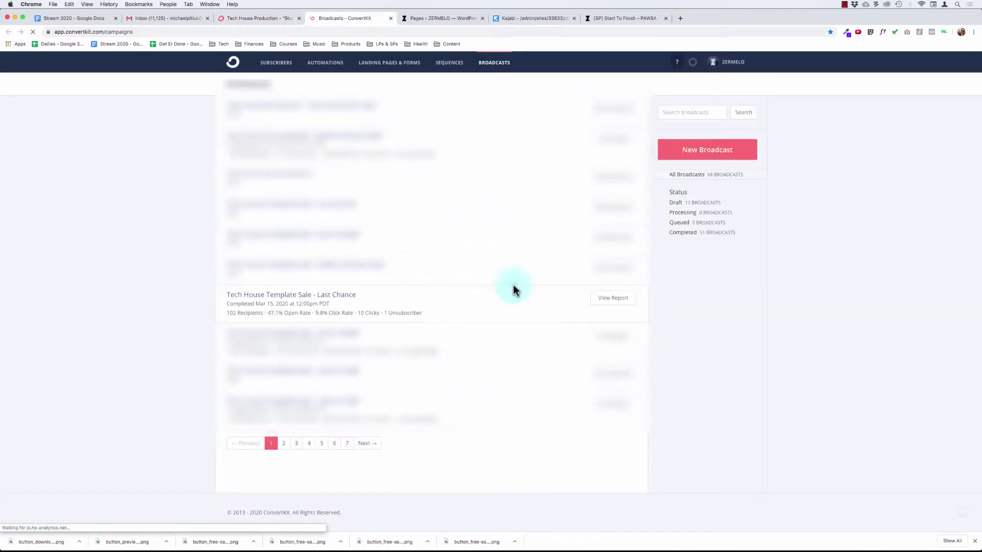
pyautogui.click(304, 297)
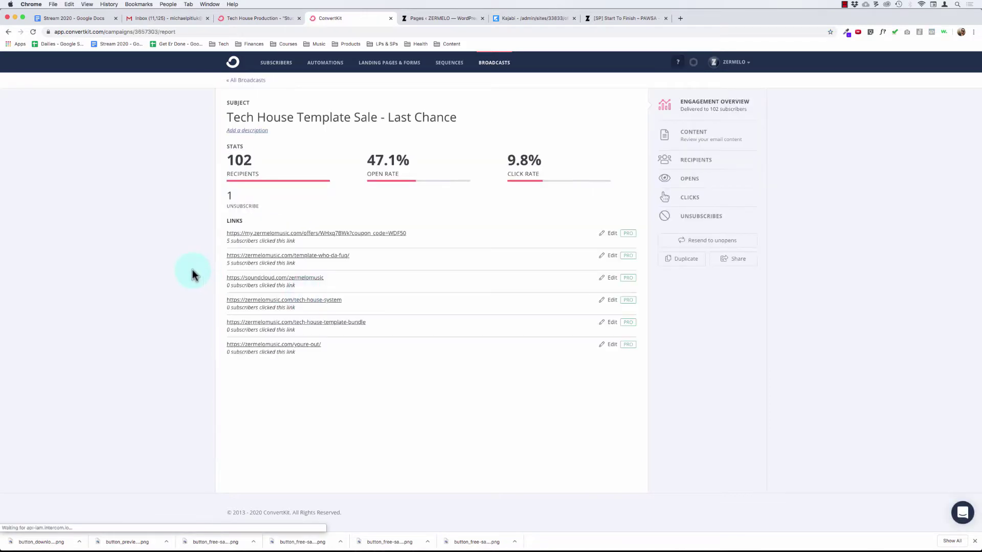
pyautogui.click(690, 182)
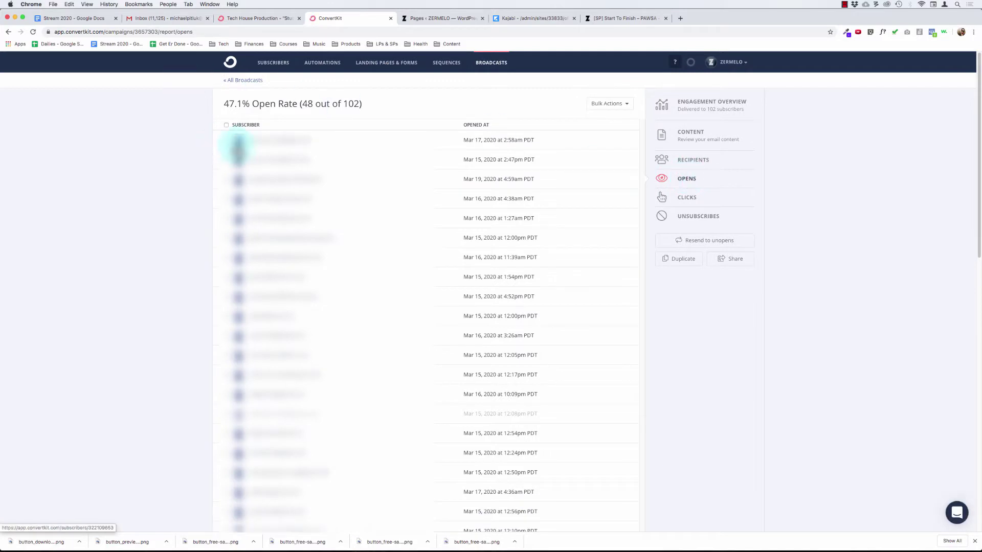
# Select all subscribers who opened the broadcast, view the tags available for bulk tagging, and clear the selection without applying any
pyautogui.click(226, 126)
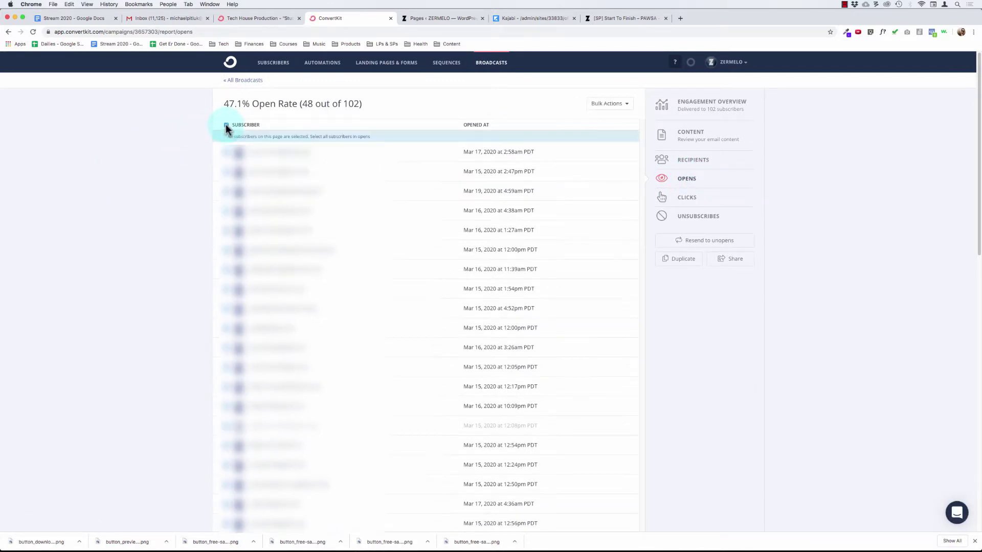
pyautogui.click(342, 137)
pyautogui.click(612, 105)
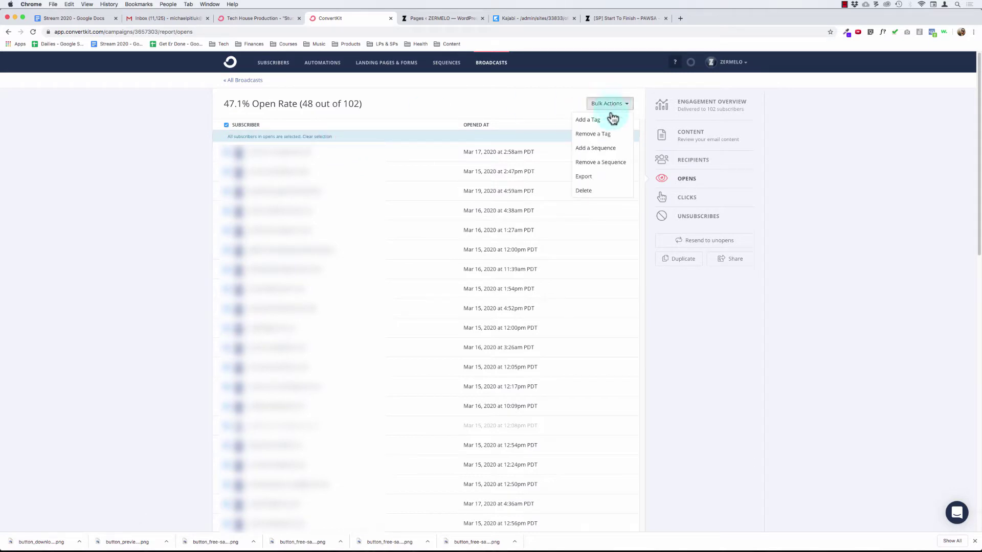
pyautogui.click(593, 120)
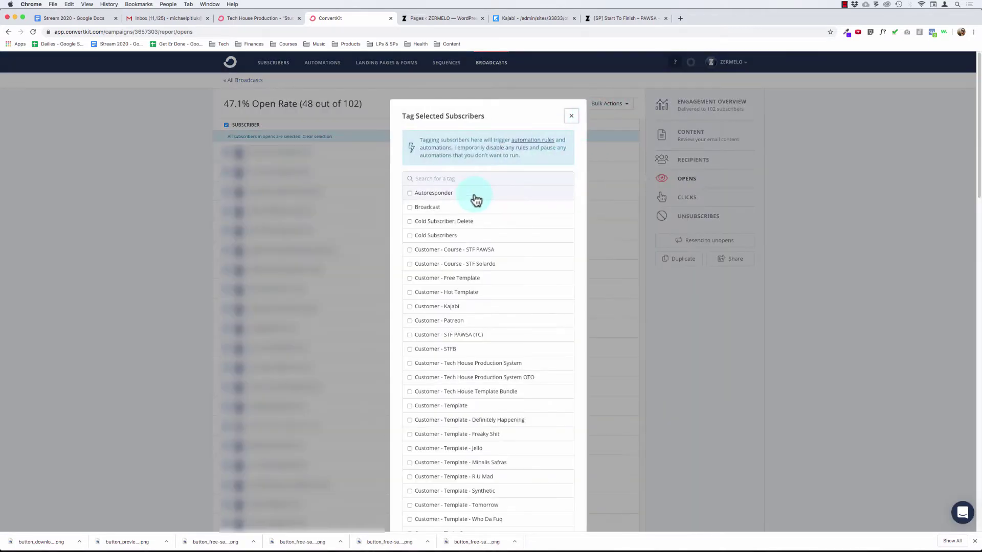
pyautogui.click(571, 115)
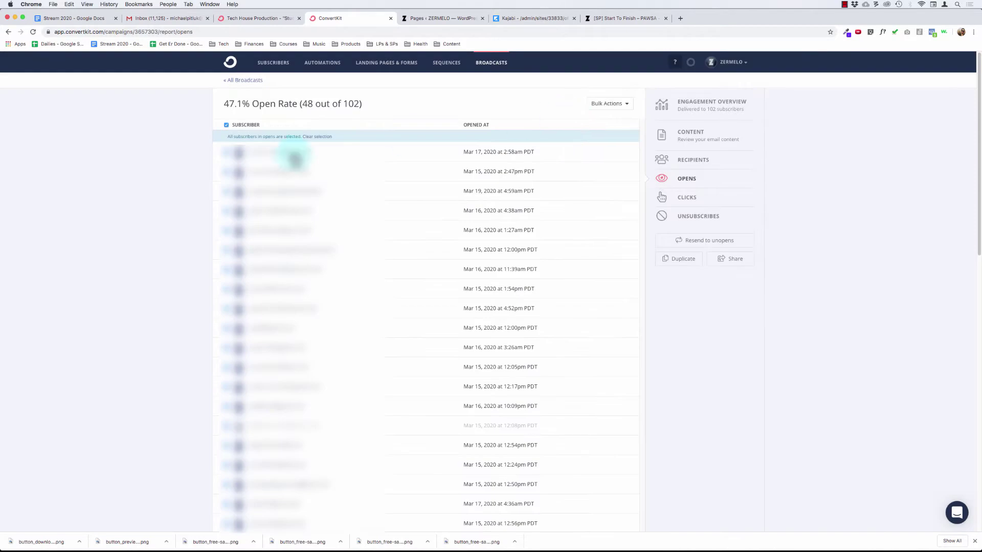
pyautogui.click(226, 126)
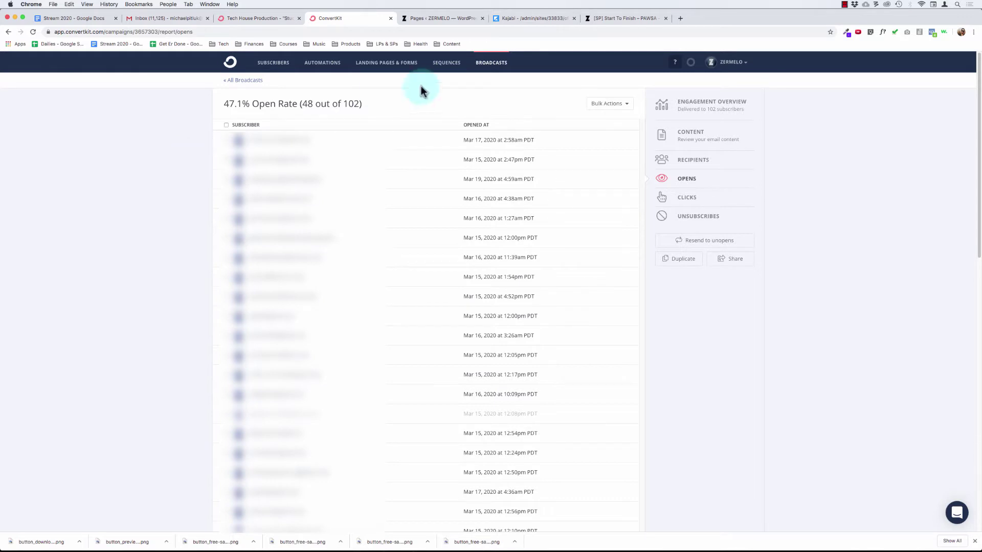
# Reopen the content of the "Stuck At Home" sale broadcast draft and bring up its Start To Finish: PAWSA link for editing
pyautogui.click(492, 64)
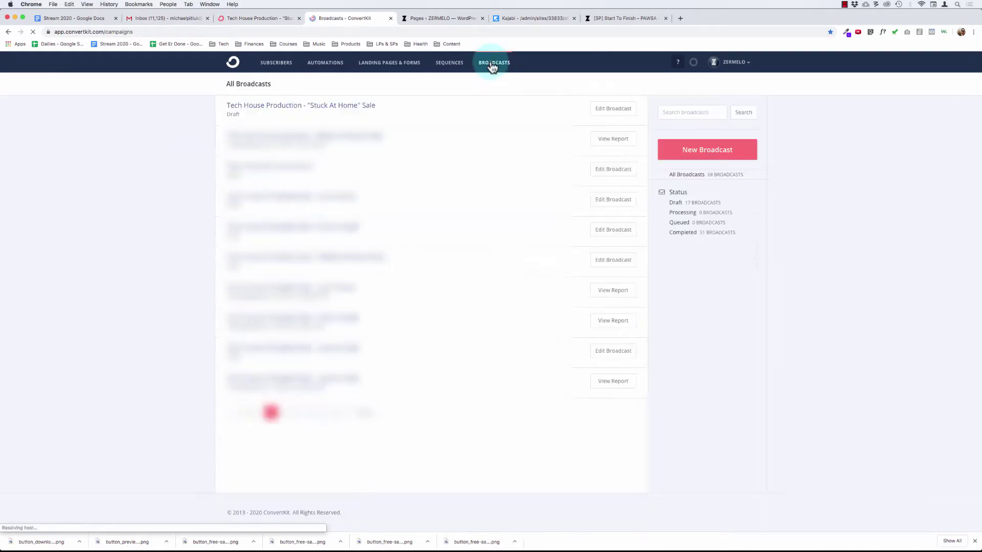
pyautogui.click(323, 109)
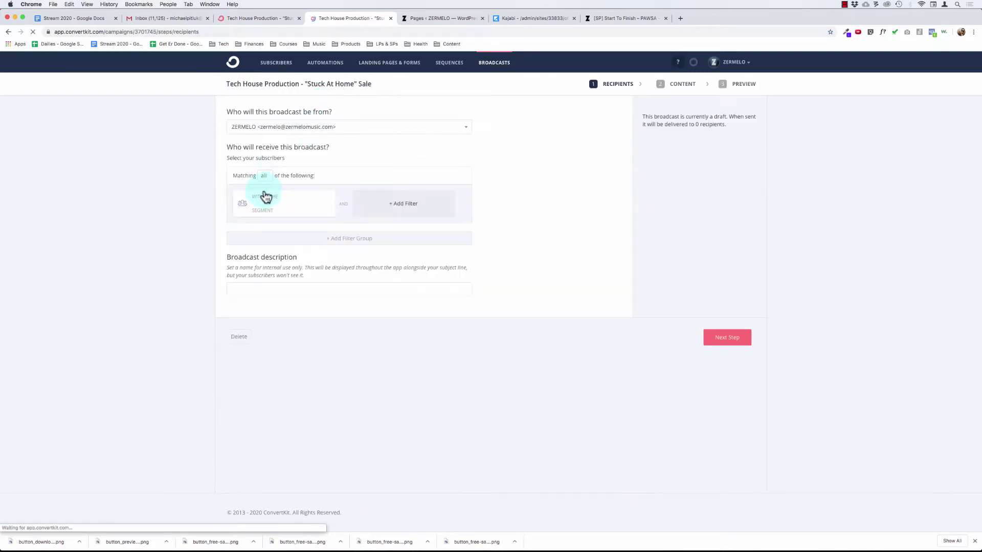
pyautogui.click(680, 90)
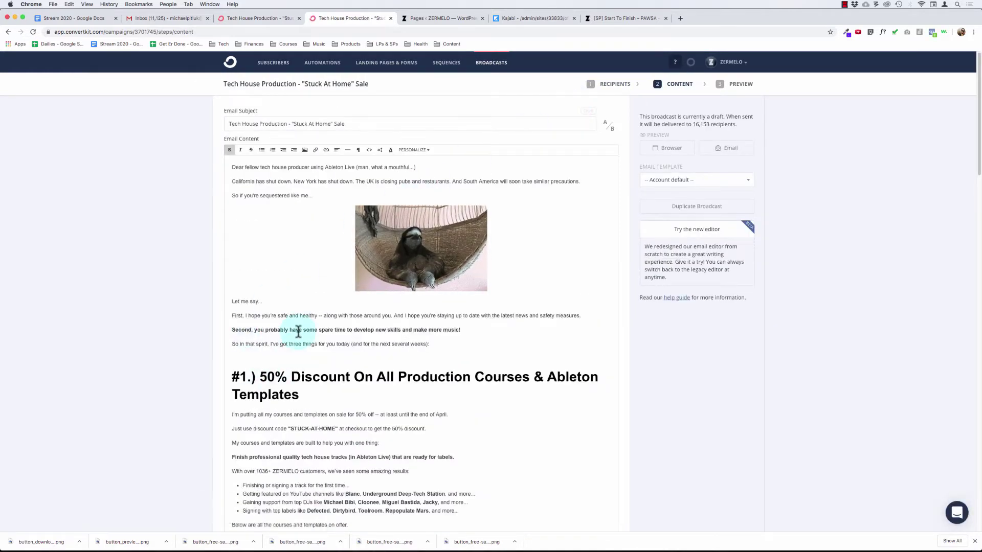
pyautogui.scroll(-5, 297, 342)
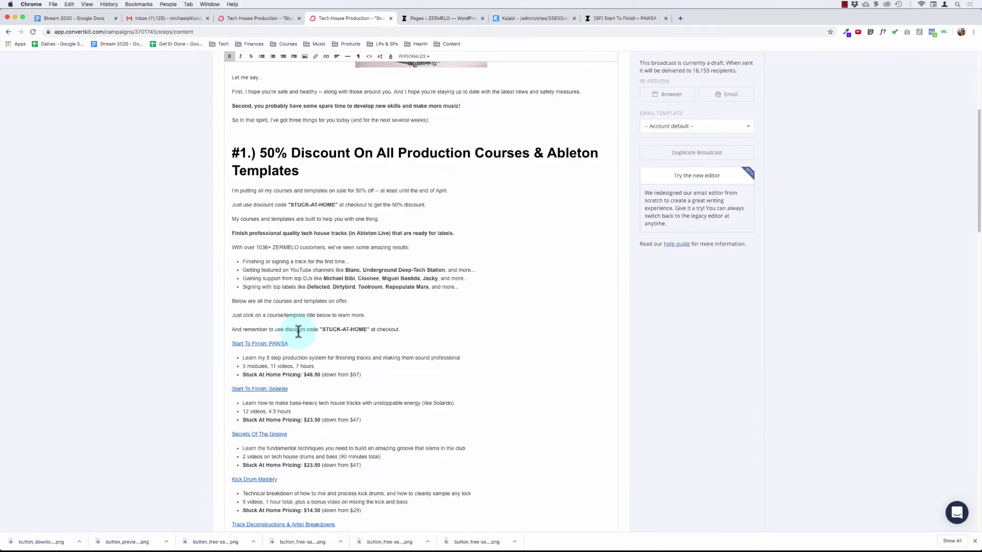
pyautogui.click(259, 342)
pyautogui.click(307, 356)
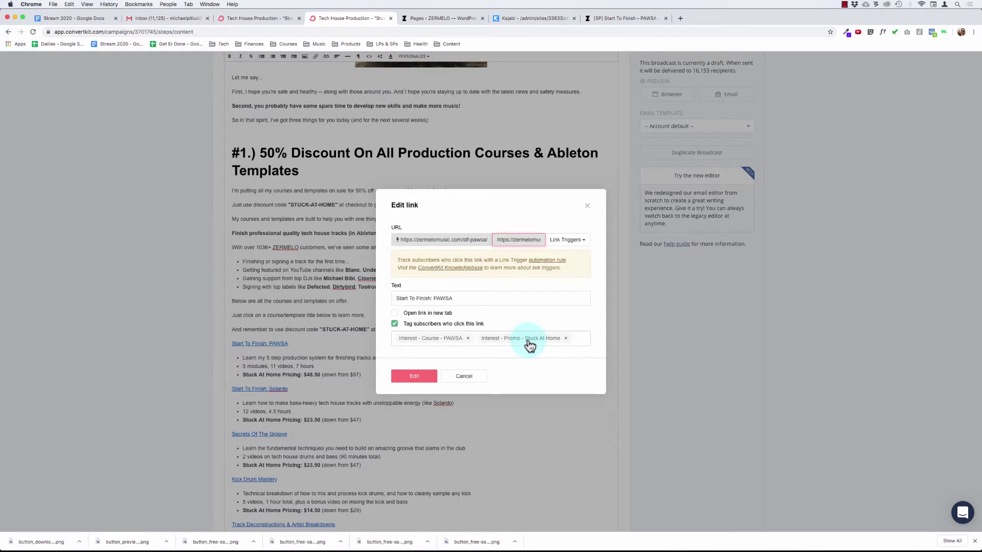
pyautogui.click(581, 340)
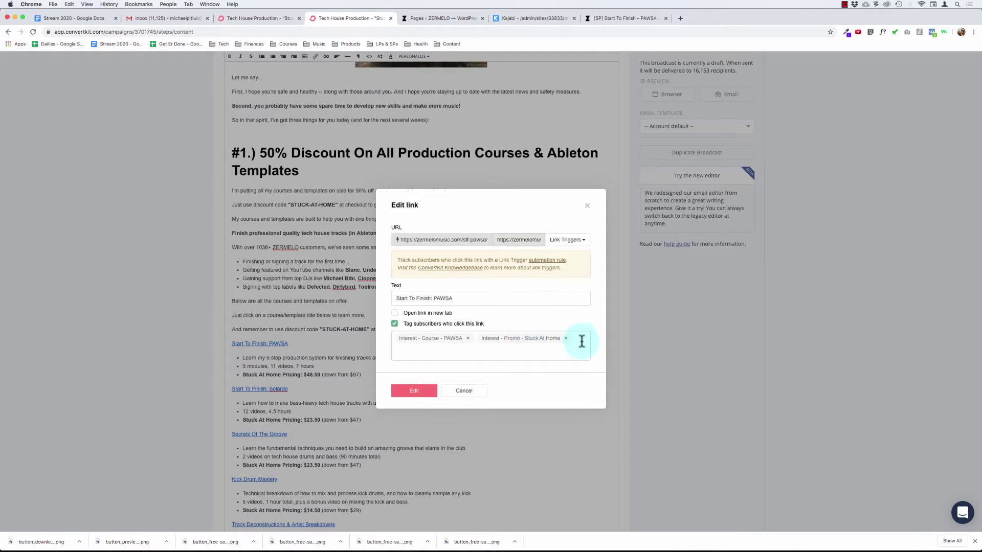
pyautogui.write('pawsa')
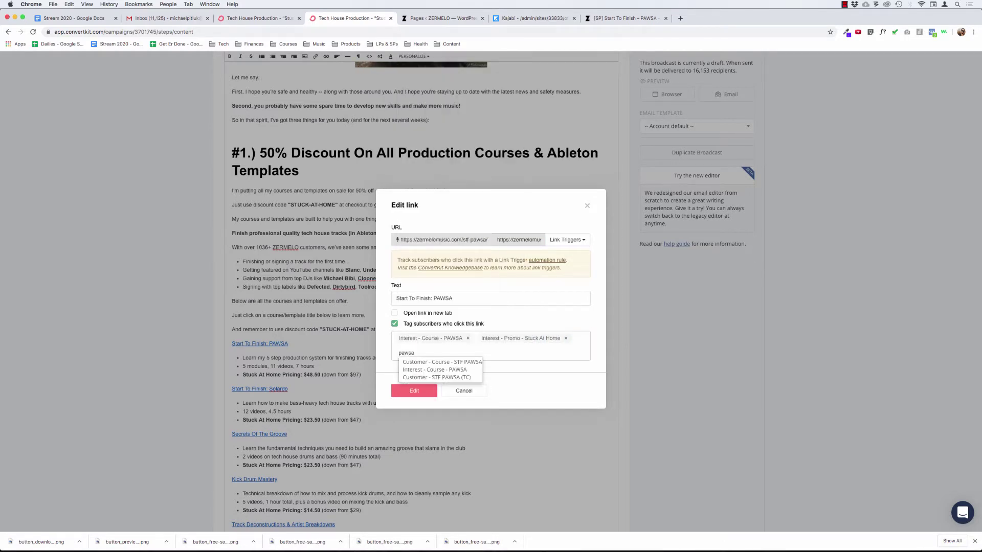
pyautogui.press('BackSpace')
pyautogui.press('BackSpace')
pyautogui.press('BackSpace')
# Add the click tag "Interest - Courses" to the Start To Finish: PAWSA link and save the link
pyautogui.click(580, 342)
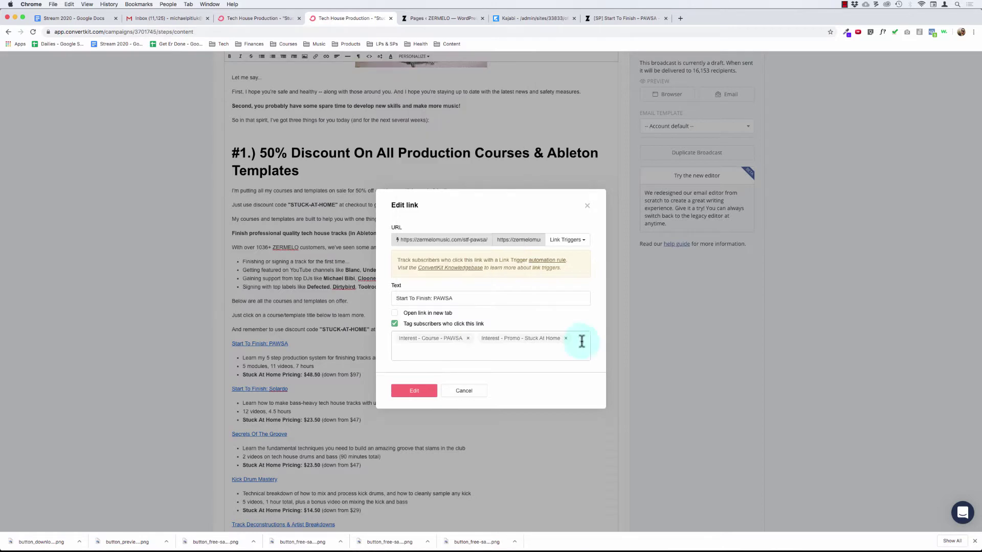
pyautogui.write('Inters')
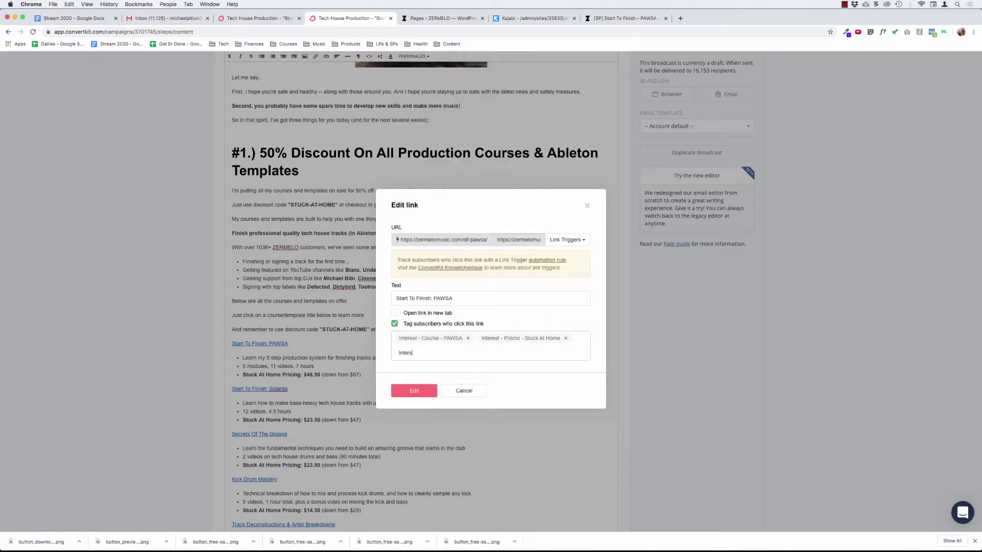
pyautogui.press('BackSpace')
pyautogui.press('BackSpace')
pyautogui.press('BackSpace')
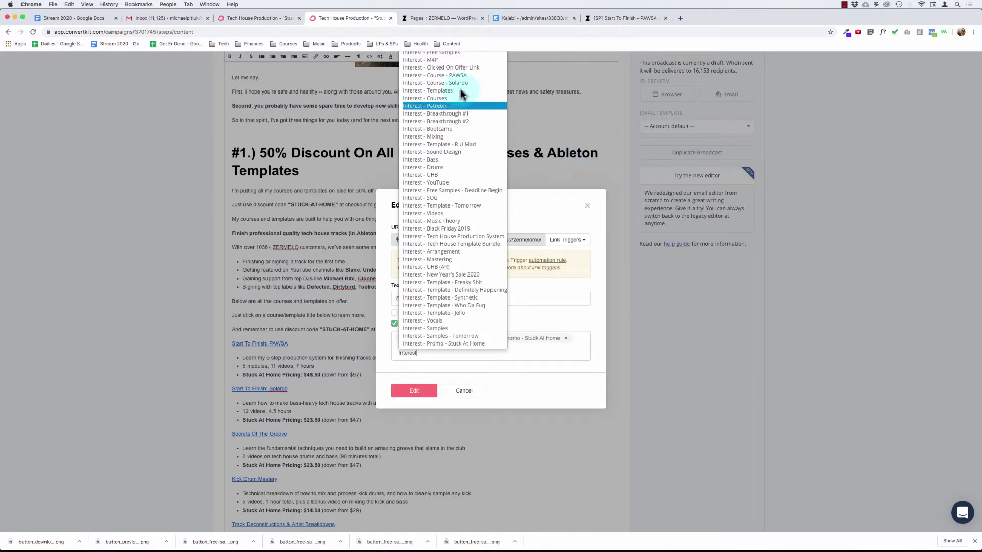
pyautogui.click(445, 96)
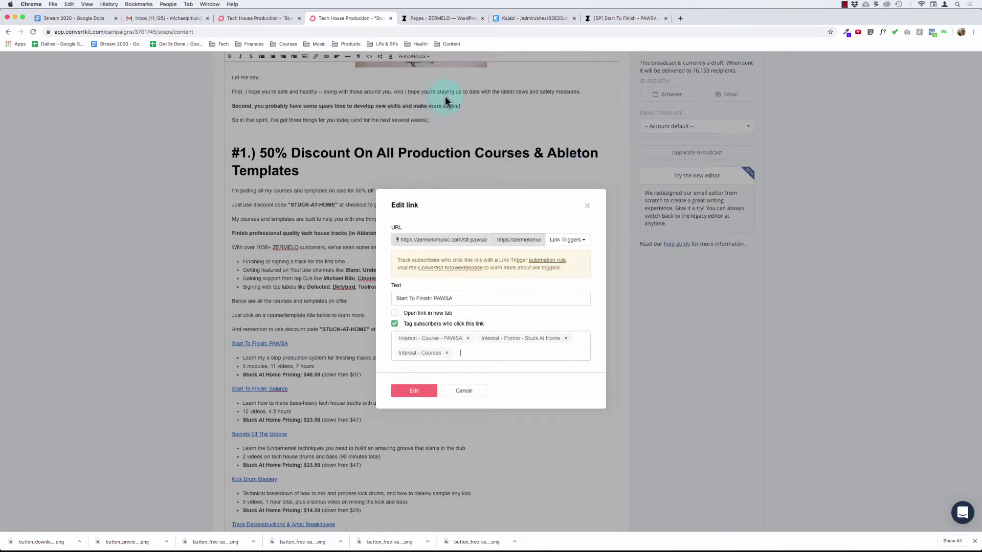
pyautogui.click(421, 394)
pyautogui.click(421, 395)
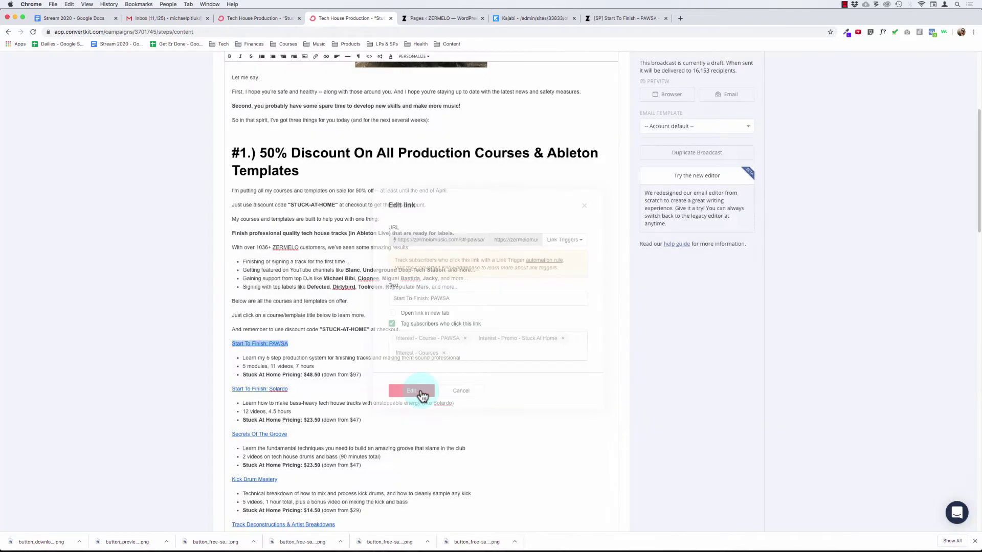
pyautogui.click(313, 363)
# Switch to the tab with the PAWSA sales page and load zermelomusic.com/products/ there
pyautogui.scroll(-5, 314, 363)
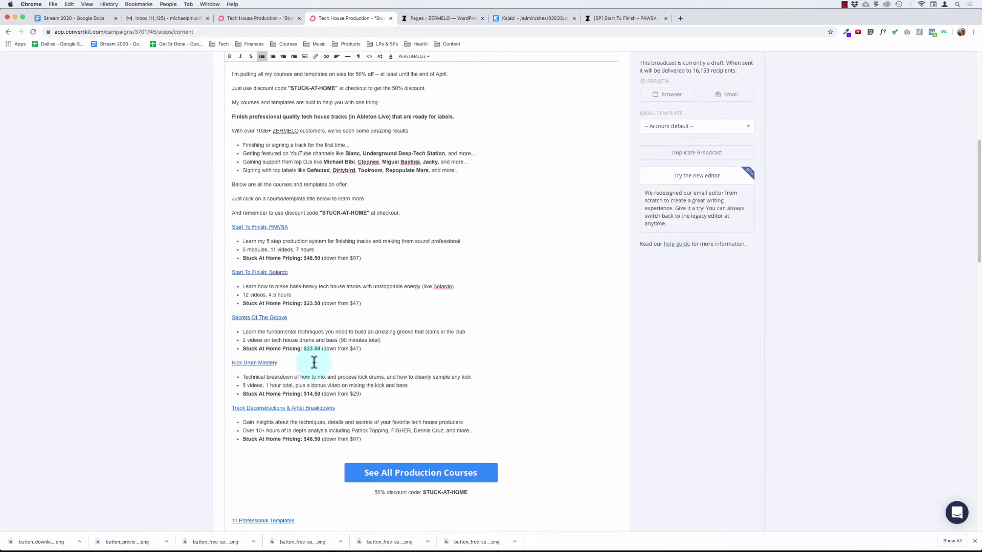
pyautogui.click(258, 271)
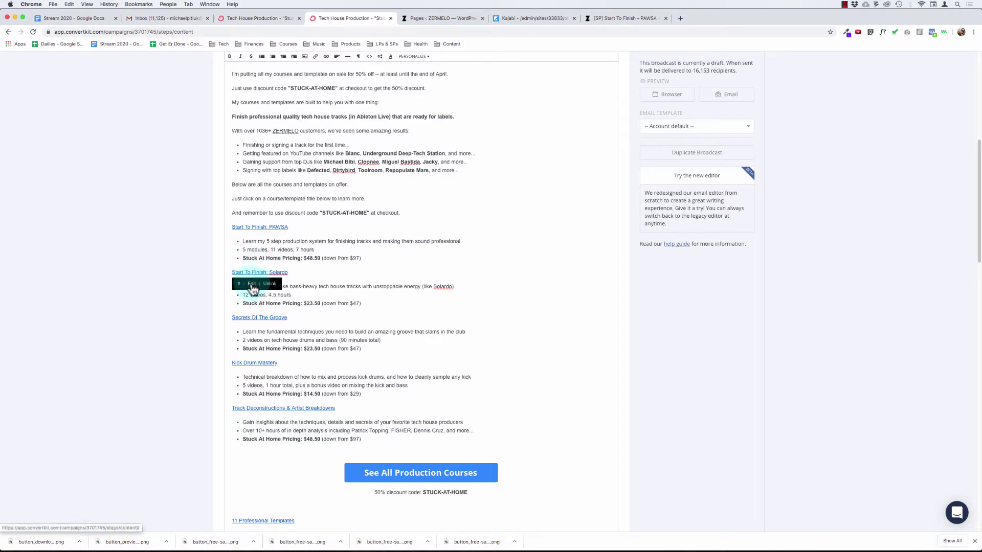
pyautogui.click(621, 17)
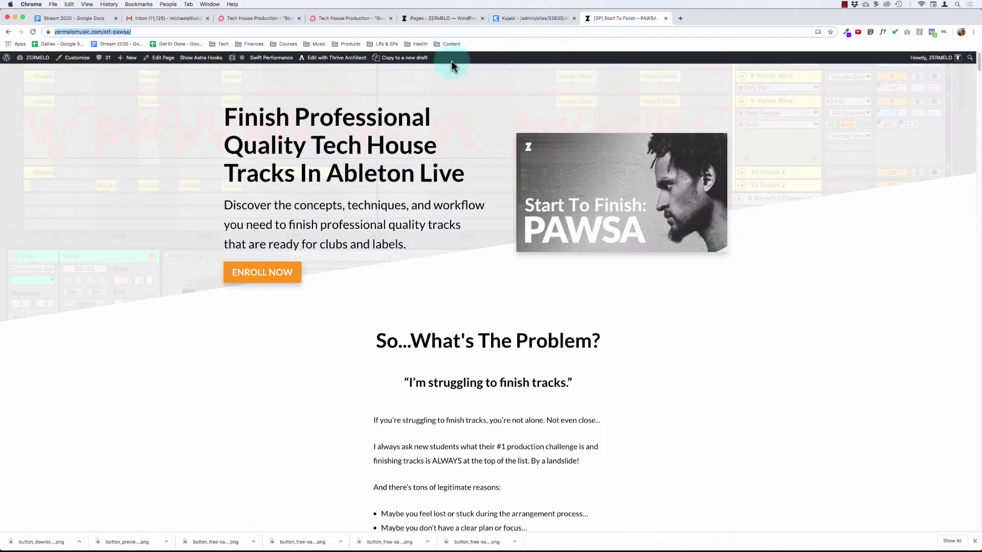
pyautogui.click(161, 151)
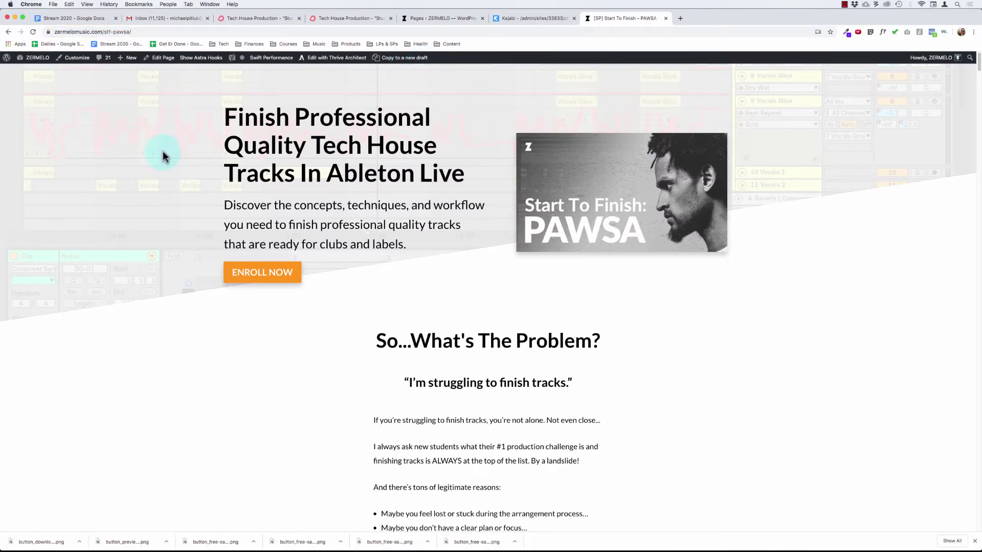
pyautogui.press('super+l')
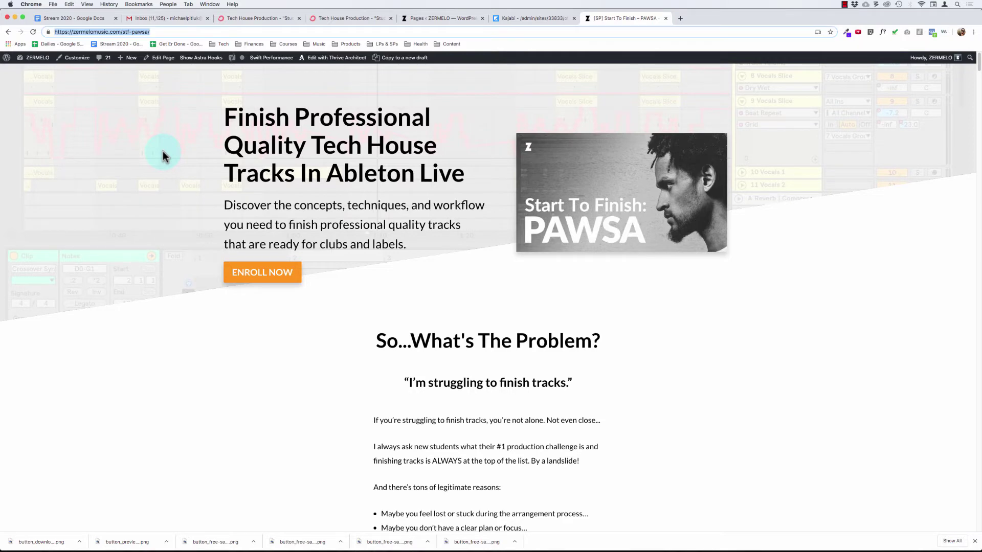
pyautogui.write('zermelomusic.com/products/')
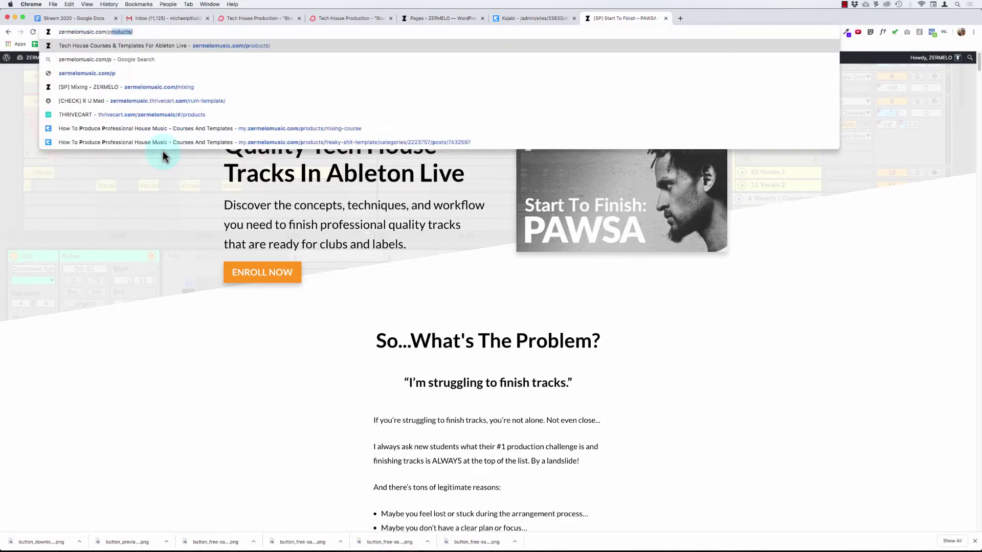
pyautogui.press('Return')
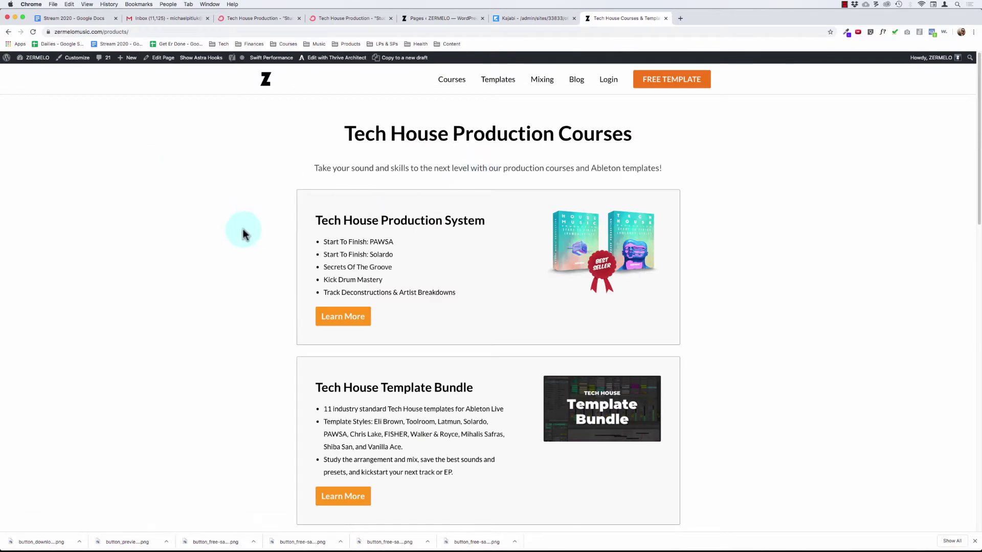
pyautogui.scroll(-5, 242, 228)
pyautogui.click(574, 341)
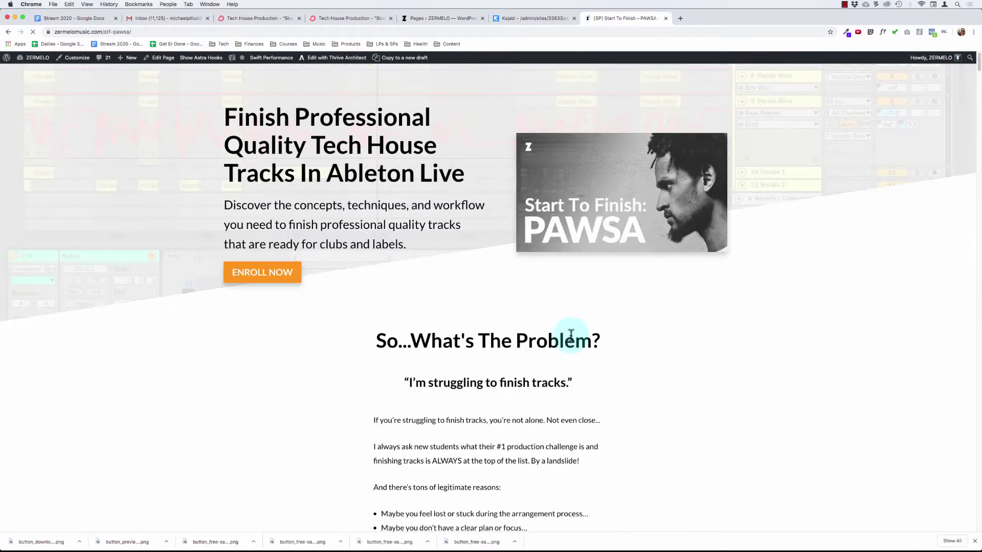
pyautogui.scroll(-3, 431, 321)
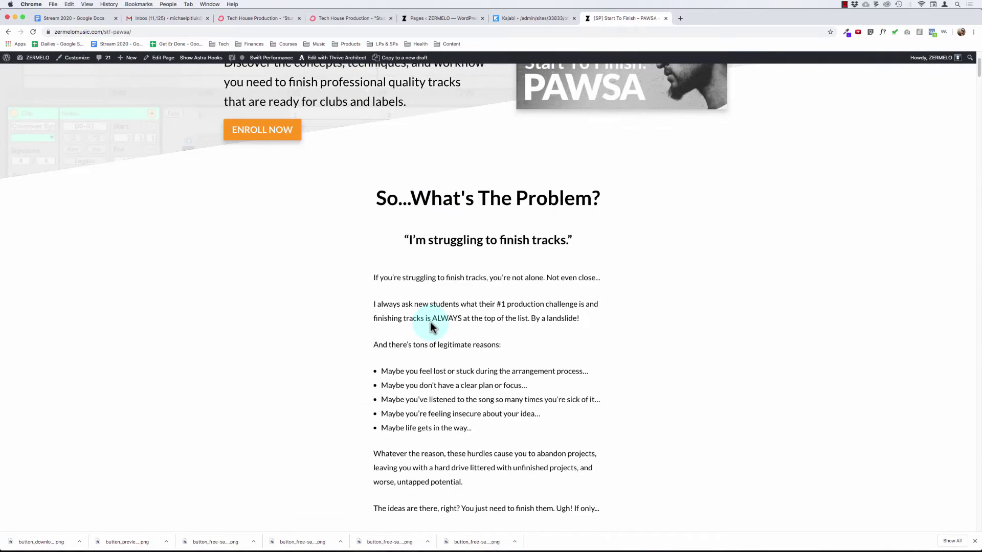
pyautogui.scroll(3, 399, 339)
pyautogui.press('super+bracketleft')
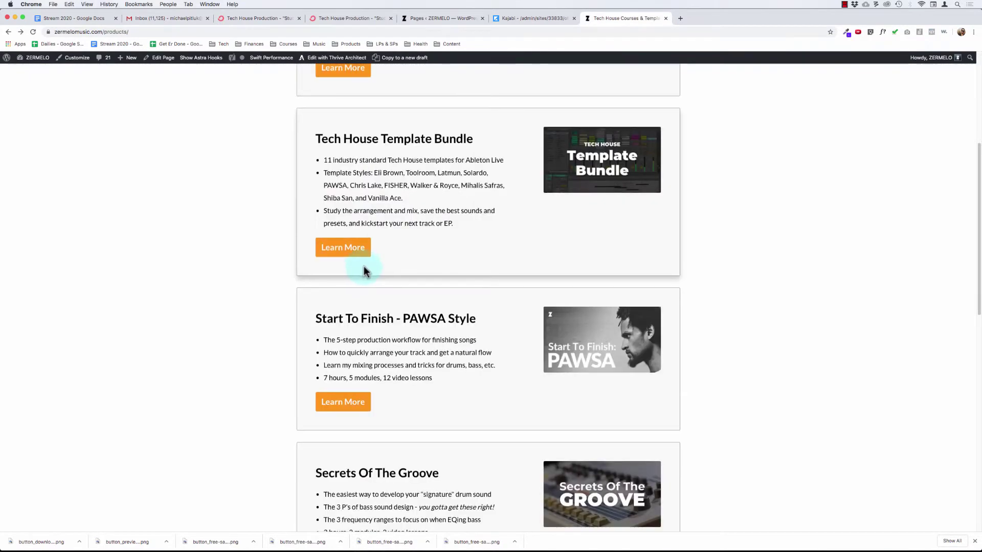
# Copy the URL of the Start To Finish - Solardo Style checkout page from the products list and return to the broadcast draft
pyautogui.scroll(-3, 225, 295)
pyautogui.scroll(-4, 220, 301)
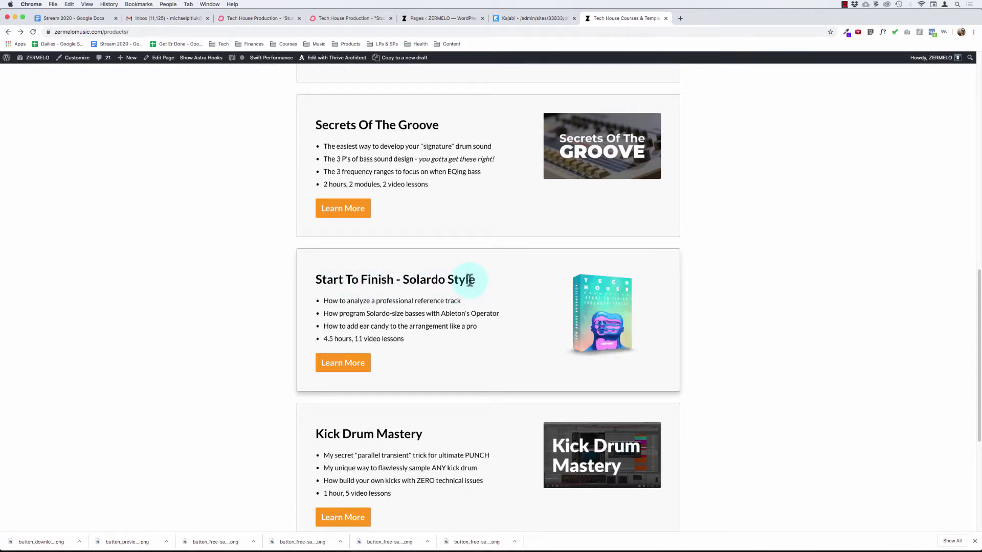
pyautogui.click(581, 314)
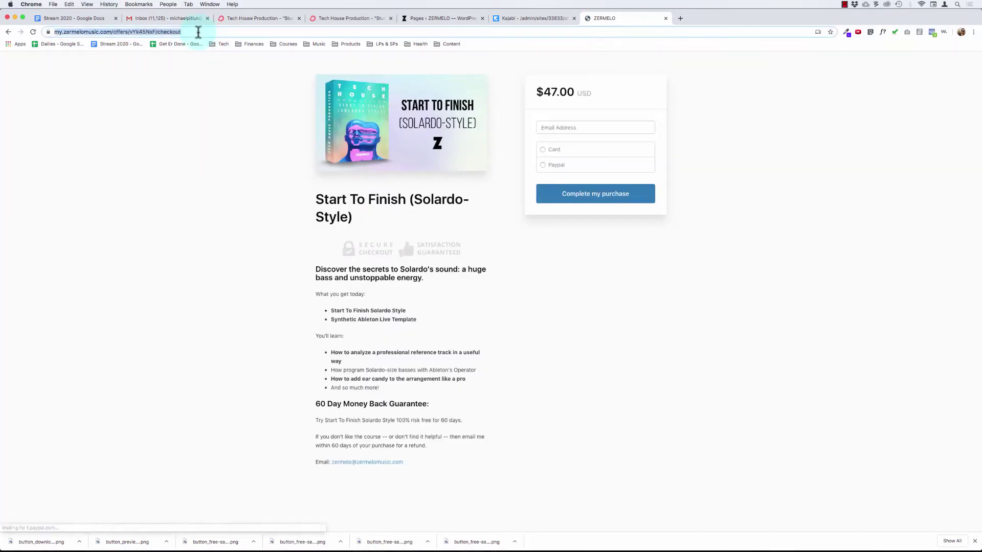
pyautogui.click(508, 19)
pyautogui.click(432, 19)
pyautogui.click(353, 20)
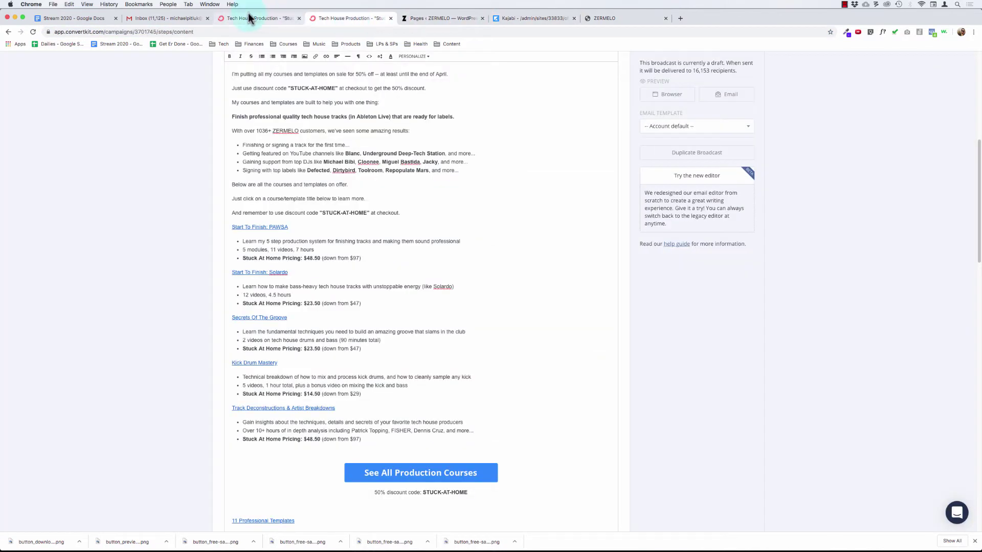
pyautogui.click(259, 273)
pyautogui.click(277, 280)
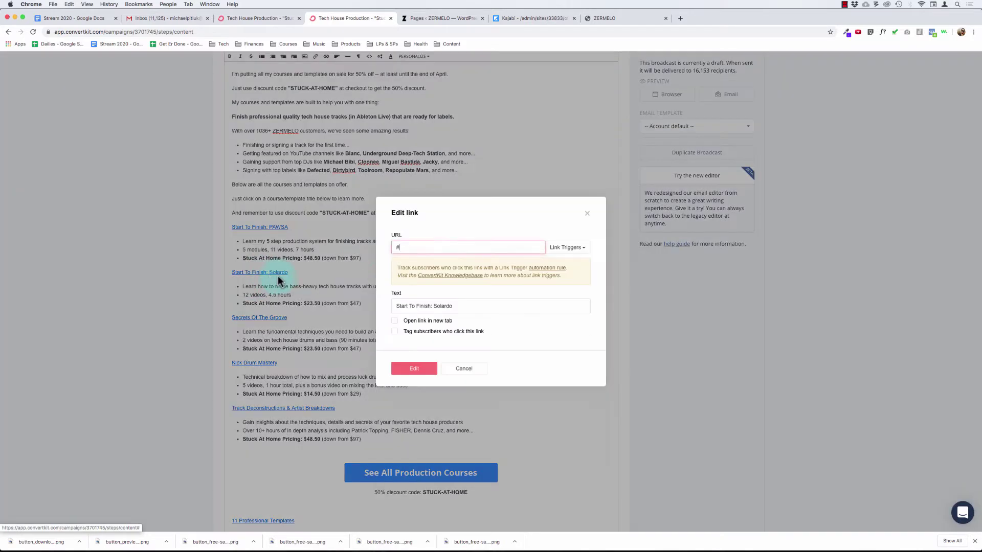
pyautogui.click(408, 248)
pyautogui.press('super+a')
pyautogui.write('https://my.zermelomusic.com/offers/vYk45NxF/checkout')
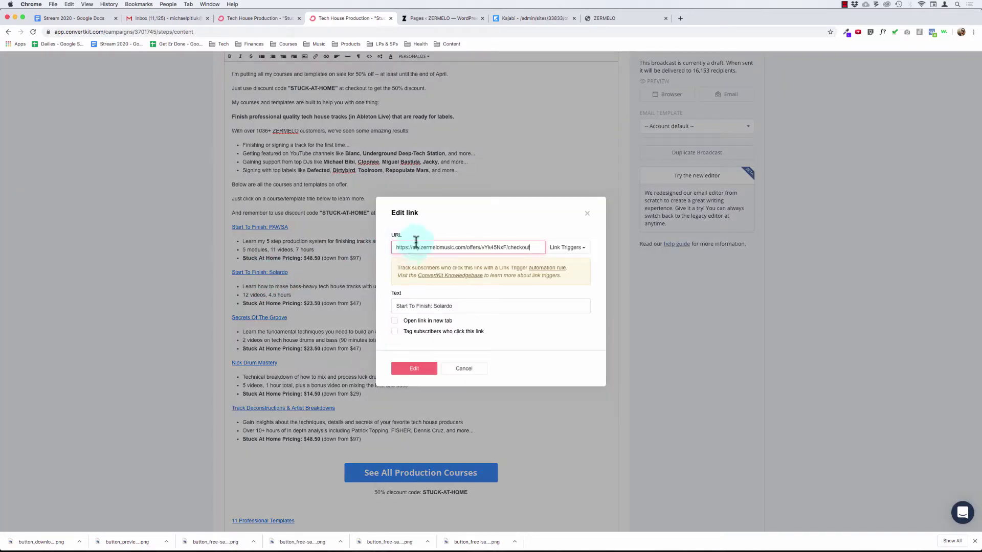
# Turn on click tagging for the Start To Finish: Solardo link and add the tag "Interest - Course - Solardo"
pyautogui.click(395, 331)
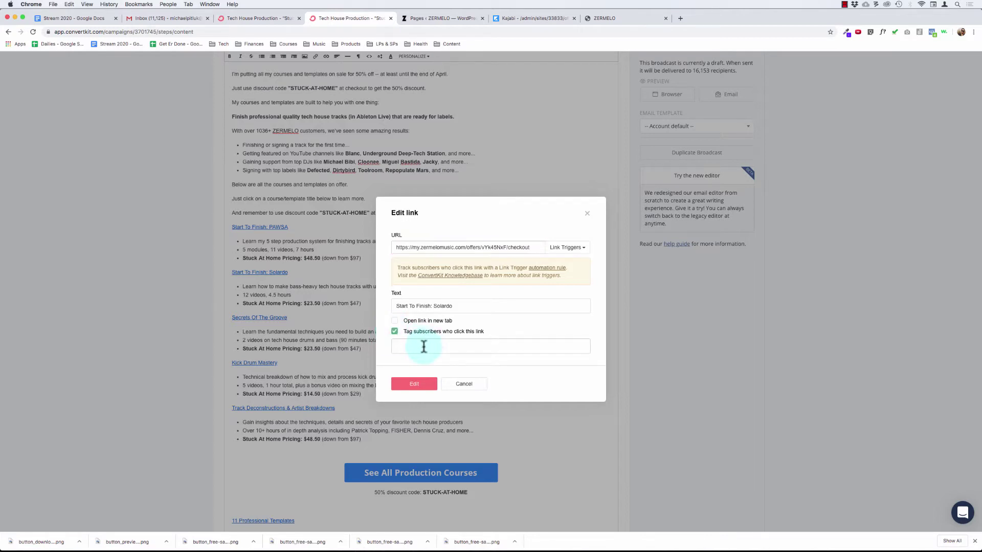
pyautogui.write('interest')
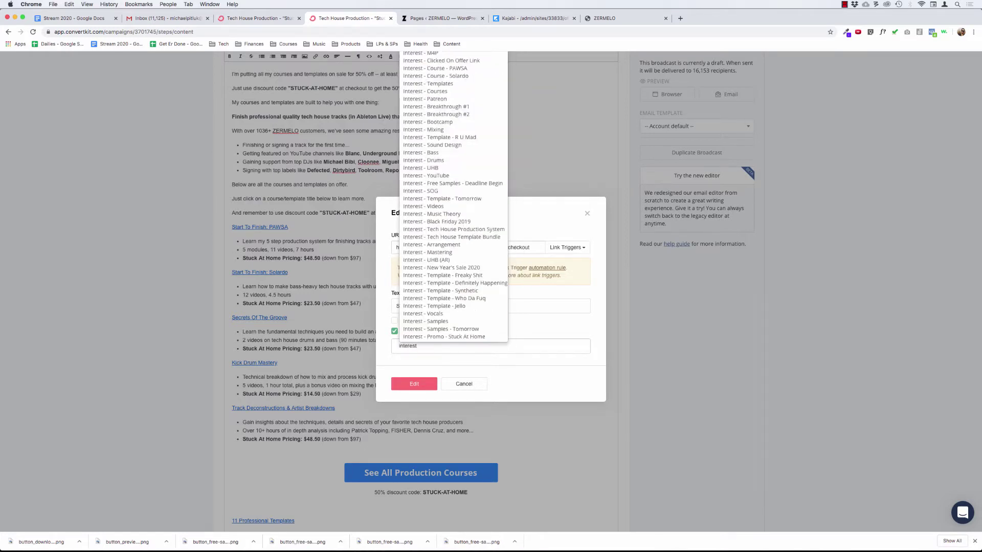
pyautogui.press('BackSpace')
pyautogui.press('BackSpace')
pyautogui.press('BackSpace')
pyautogui.press('BackSpace')
pyautogui.press('BackSpace')
pyautogui.press('BackSpace')
pyautogui.press('BackSpace')
pyautogui.press('BackSpace')
pyautogui.write('solardo')
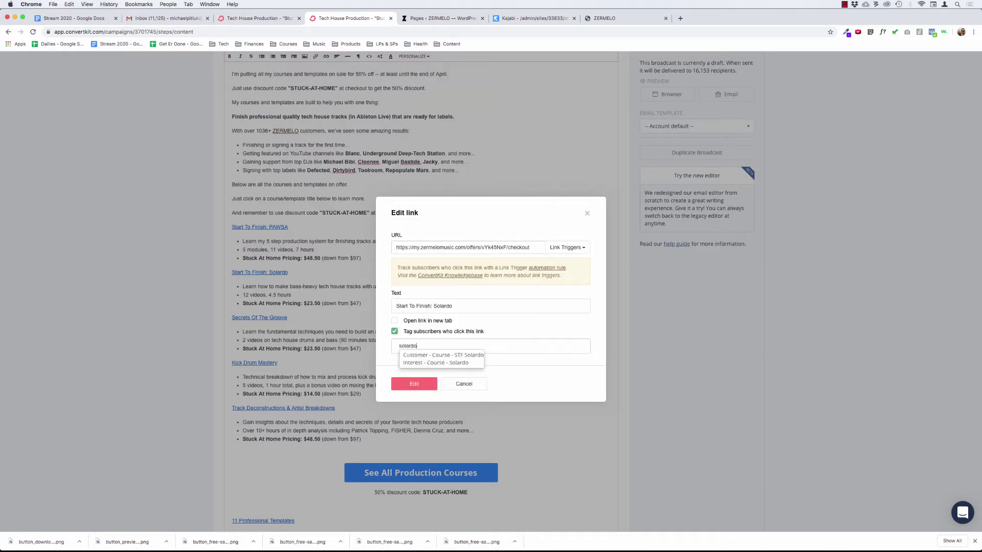
pyautogui.click(449, 360)
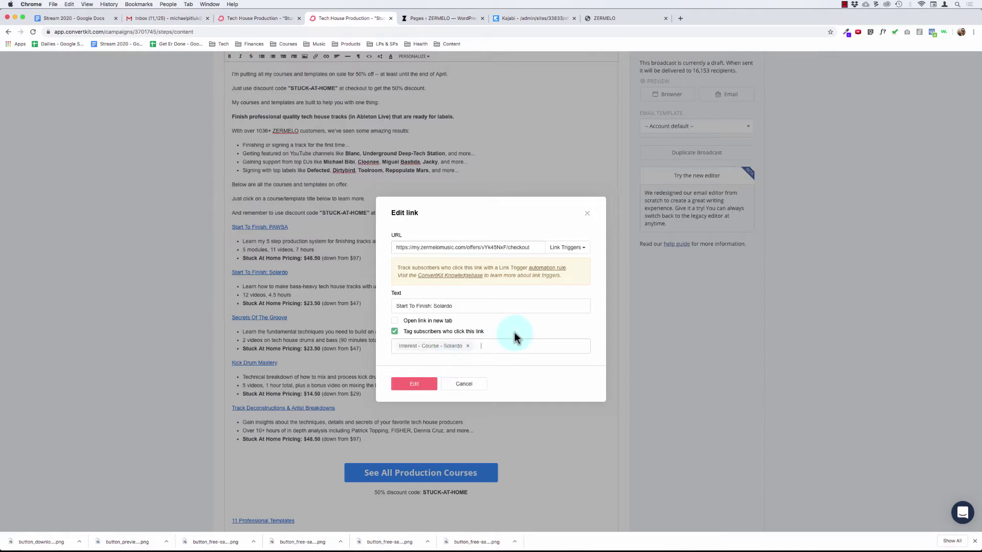
# Add the click tags "Interest - Promo - Stuck At Home" and "Interest - Courses" to the Solardo link and save it
pyautogui.write('promo')
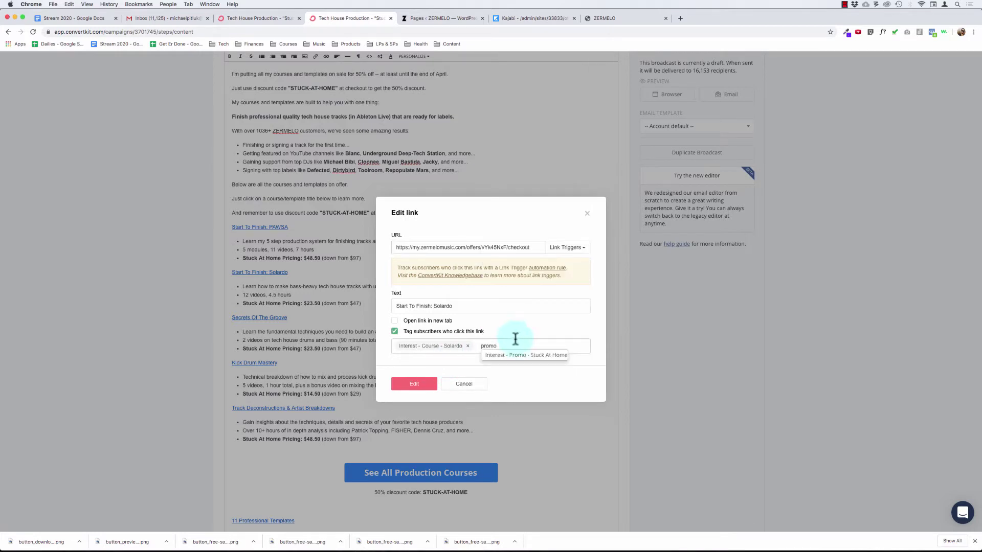
pyautogui.click(519, 356)
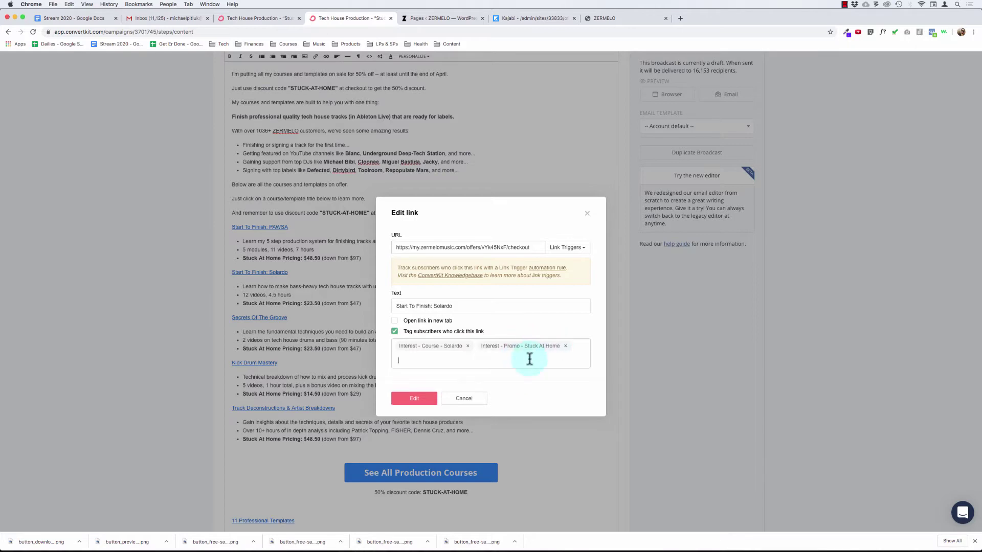
pyautogui.write('courses')
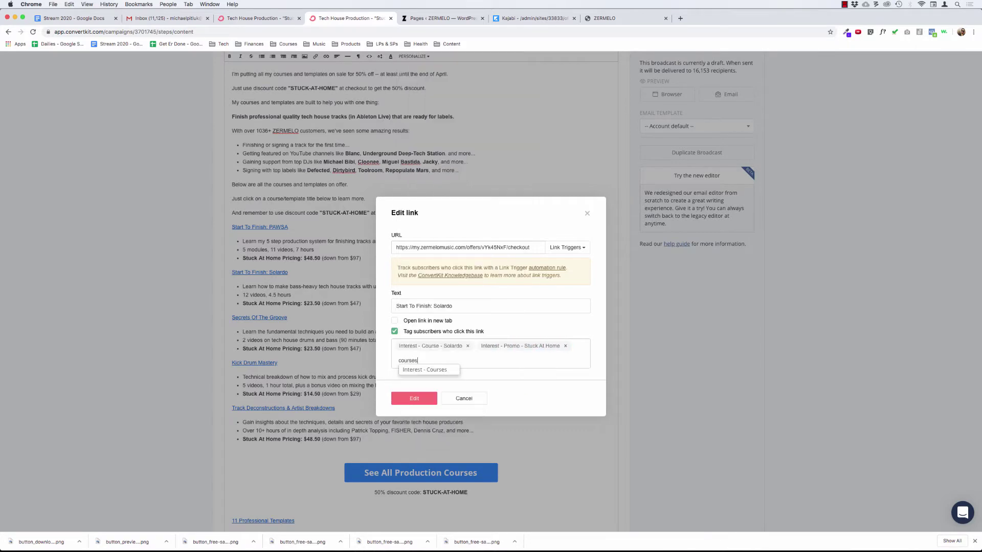
pyautogui.press('Down')
pyautogui.press('Return')
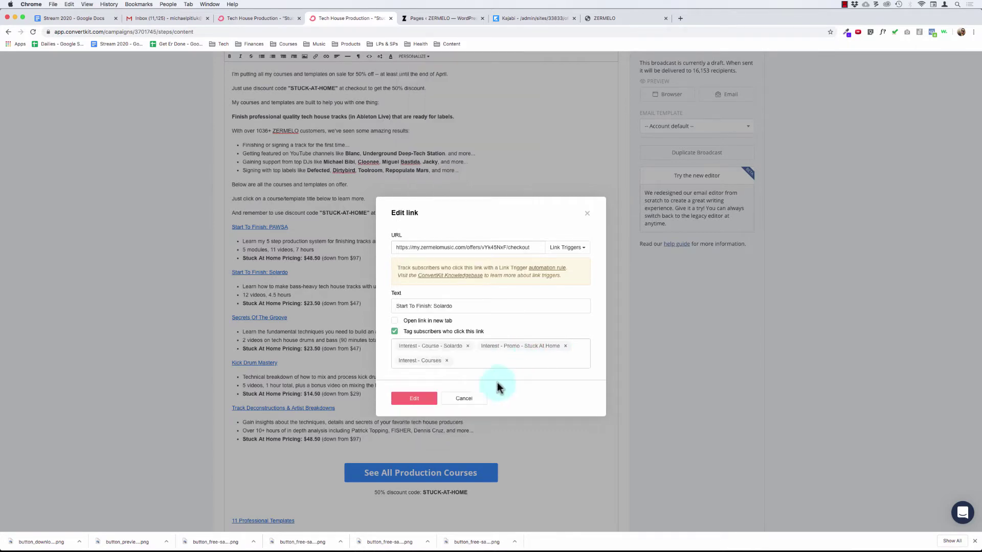
pyautogui.click(414, 398)
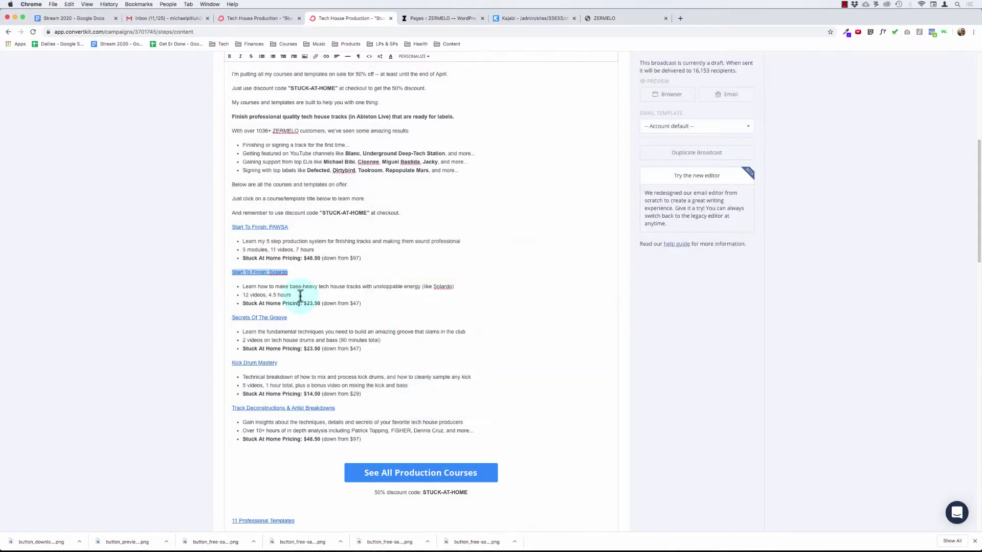
pyautogui.click(275, 290)
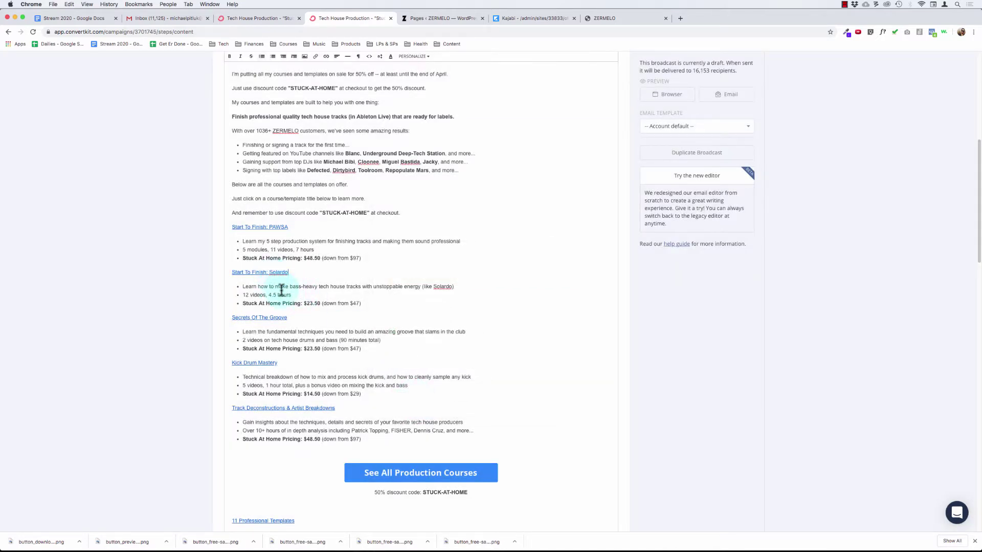
# Select the Secrets Of The Groove link, switch to the Solardo checkout tab and load the zermelomusic.com courses page there
pyautogui.scroll(-1, 283, 291)
pyautogui.click(266, 306)
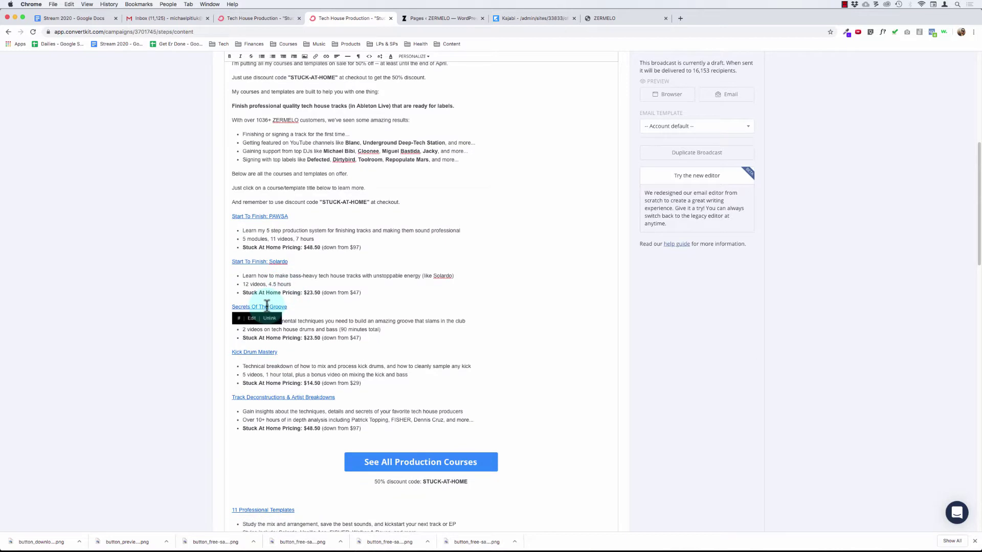
pyautogui.click(605, 17)
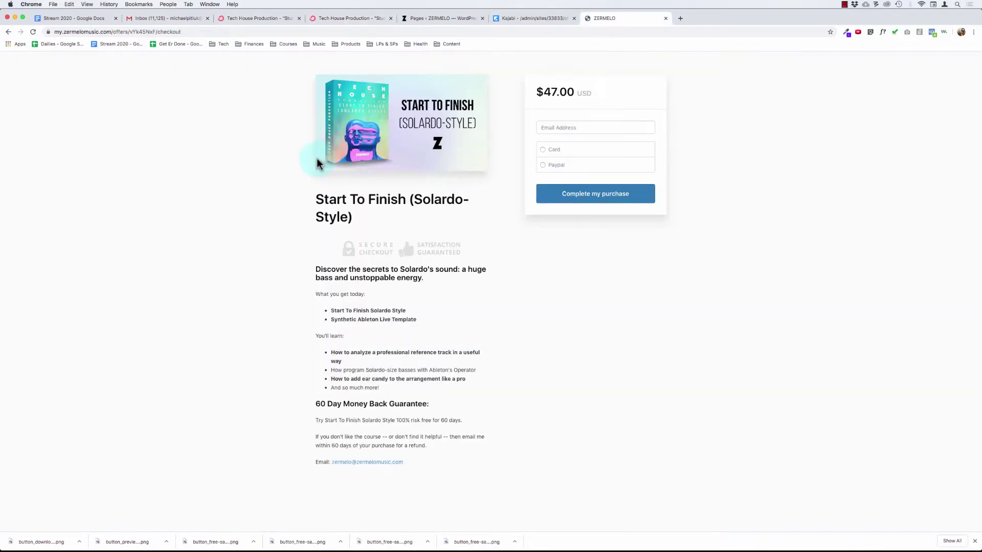
pyautogui.press('super+l')
pyautogui.write('zermelomusic.com')
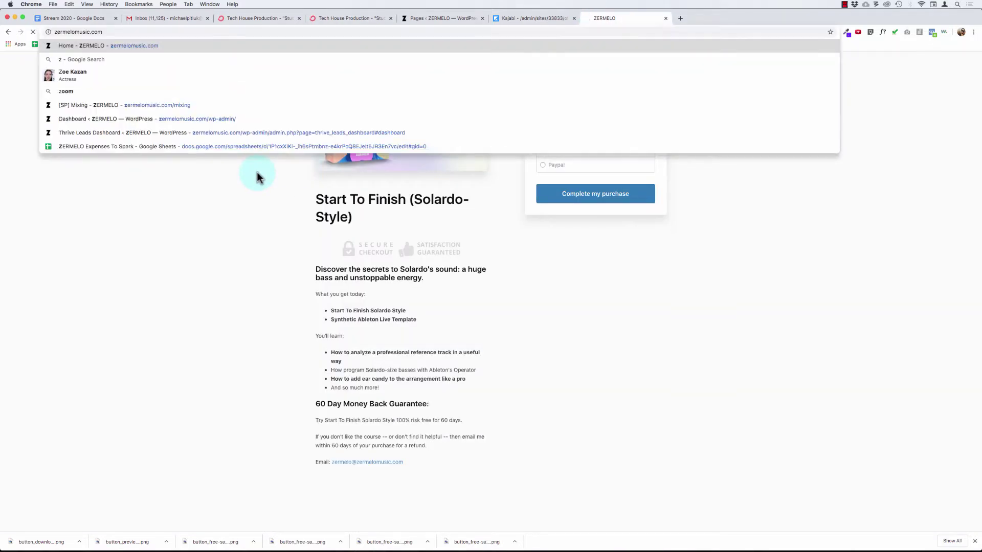
pyautogui.press('Return')
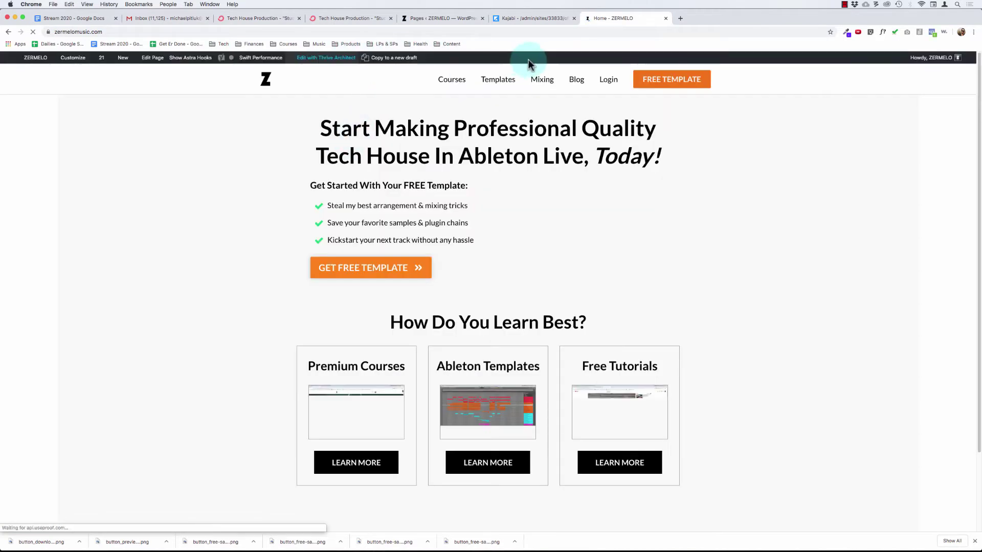
pyautogui.click(453, 81)
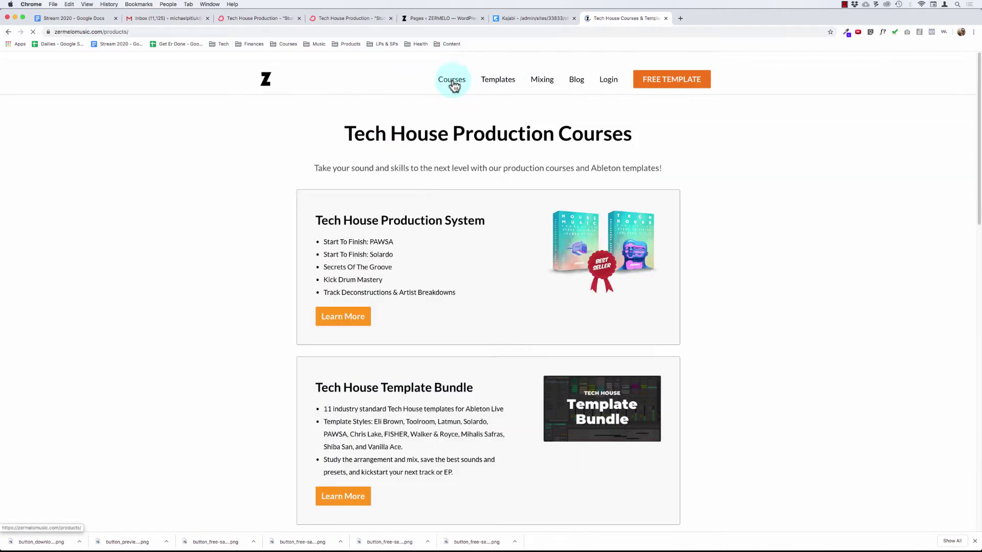
pyautogui.scroll(-8, 427, 281)
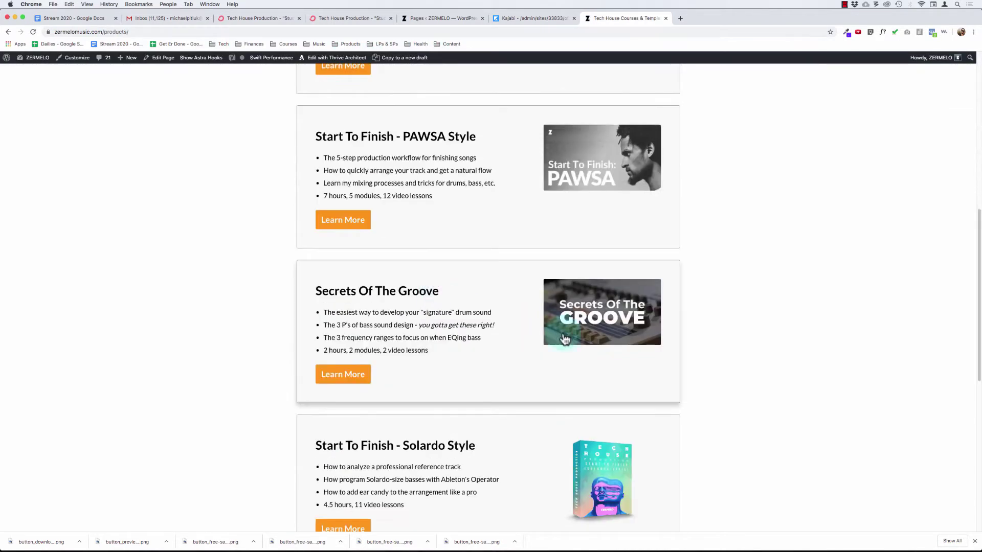
# Open the Secrets Of The Groove checkout page from the products list, copy its URL and return to the broadcast draft
pyautogui.click(565, 339)
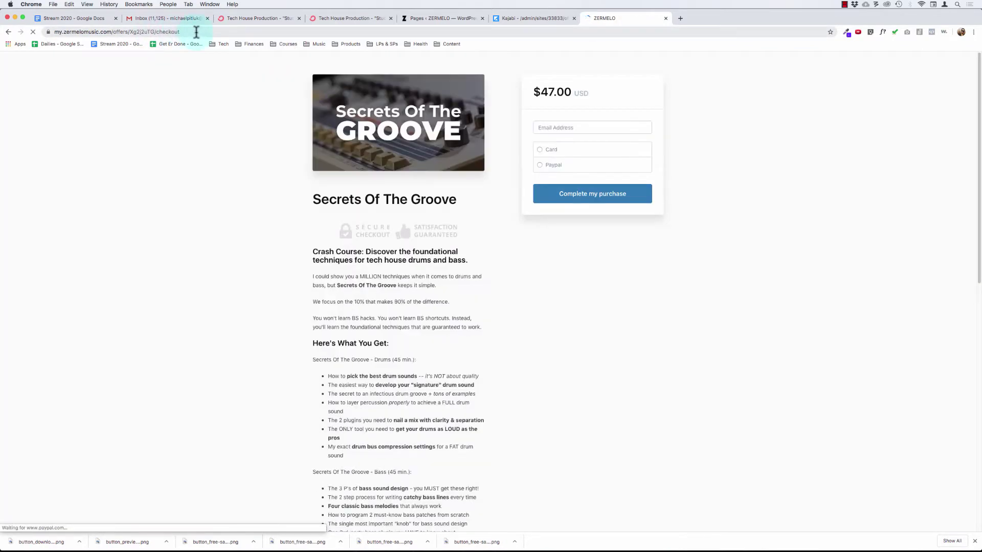
pyautogui.click(196, 31)
pyautogui.press('super+c')
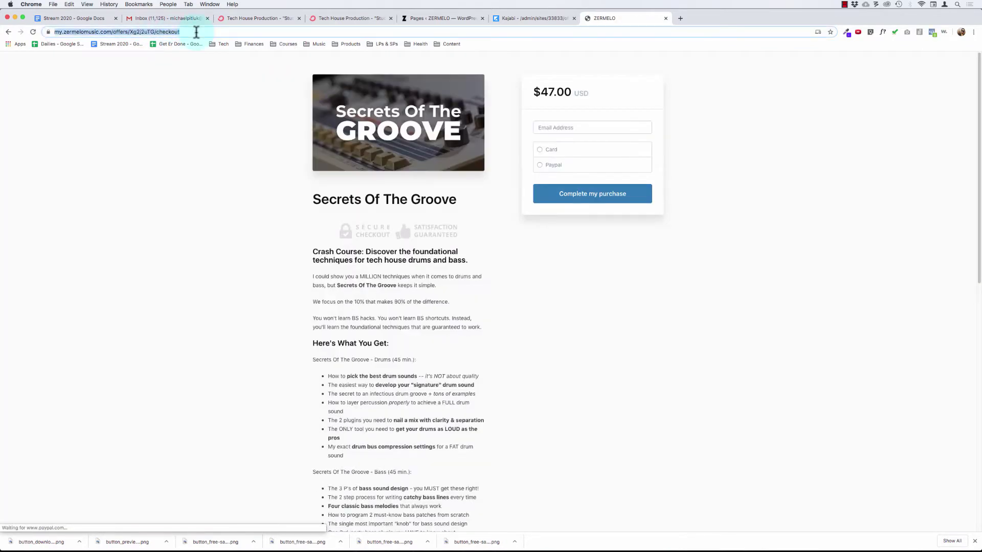
pyautogui.click(520, 21)
pyautogui.click(419, 21)
pyautogui.click(351, 19)
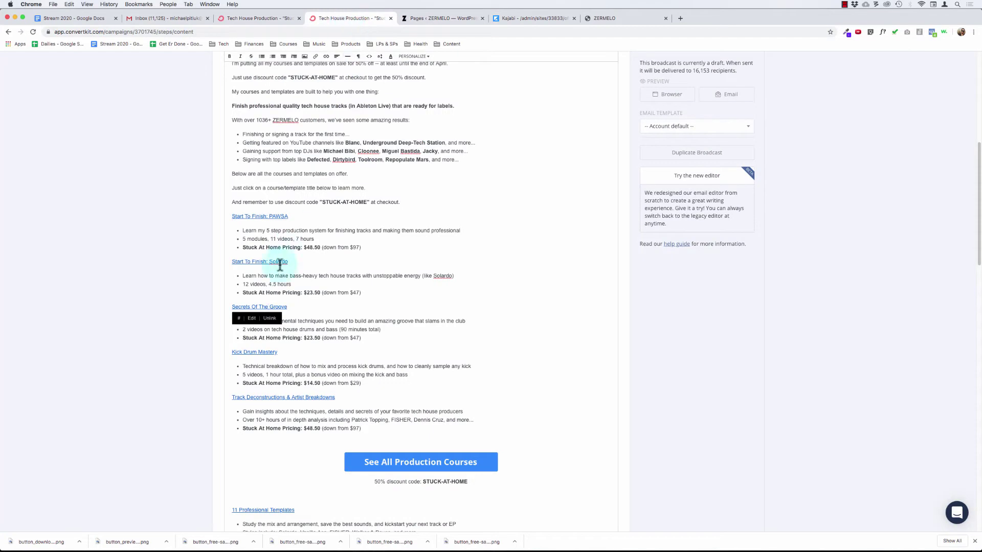
pyautogui.click(252, 318)
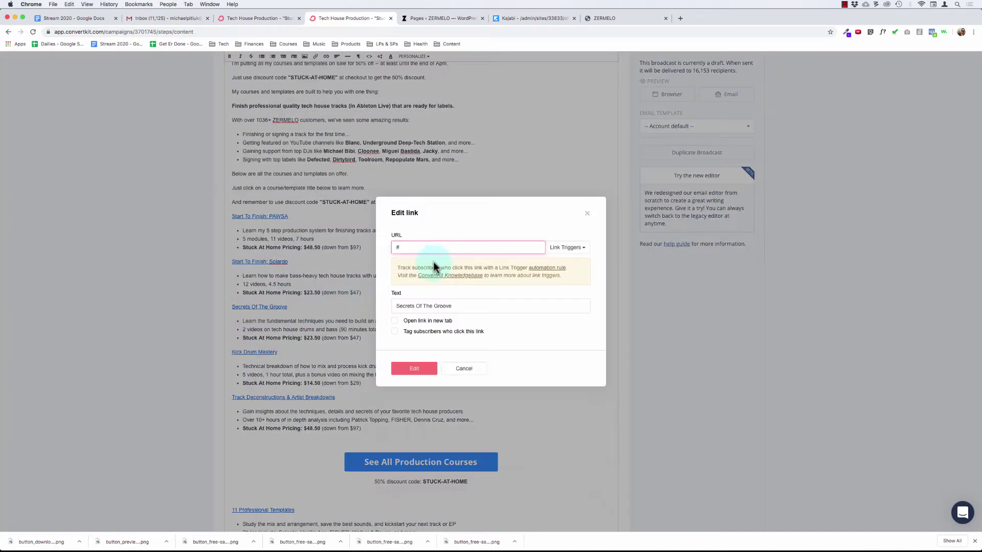
pyautogui.press('super+a')
pyautogui.press('super+v')
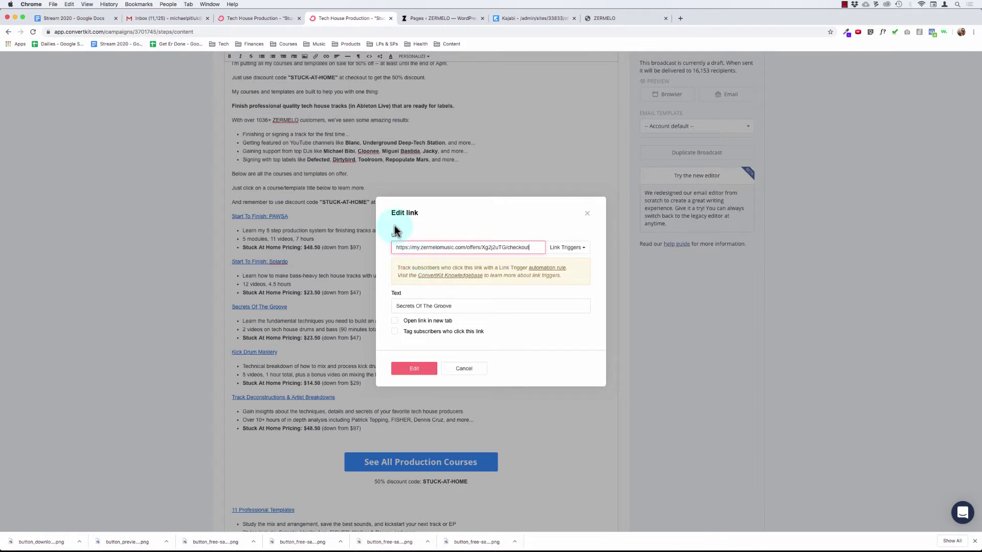
# Turn on click tagging for the Secrets Of The Groove link and add the tag "Interest - SOG"
pyautogui.click(394, 333)
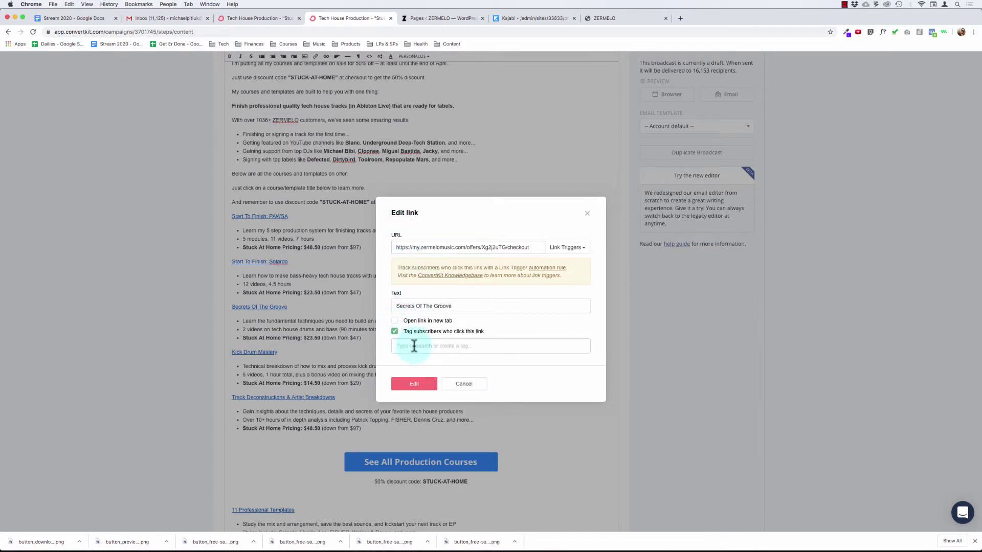
pyautogui.click(414, 346)
pyautogui.write('s')
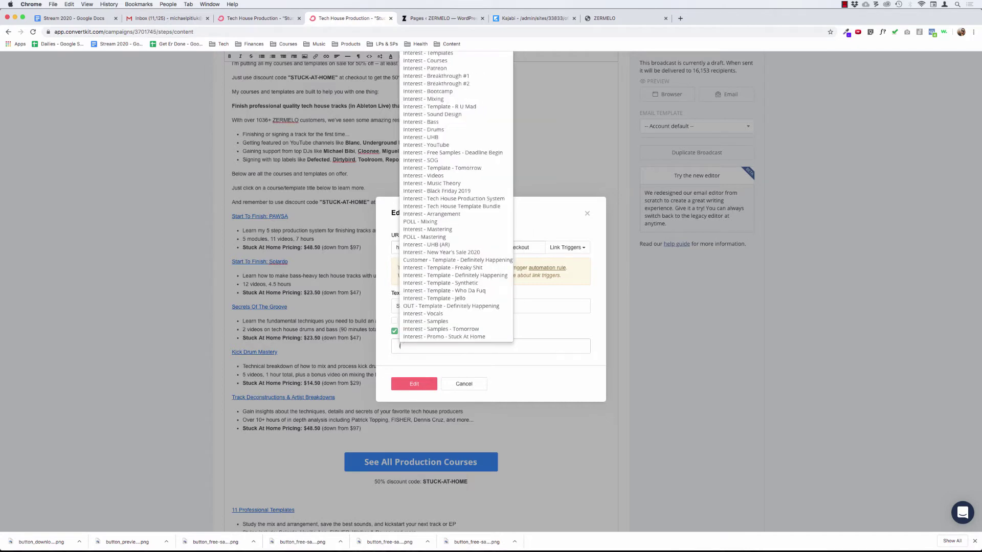
pyautogui.press('BackSpace')
pyautogui.write('SOG')
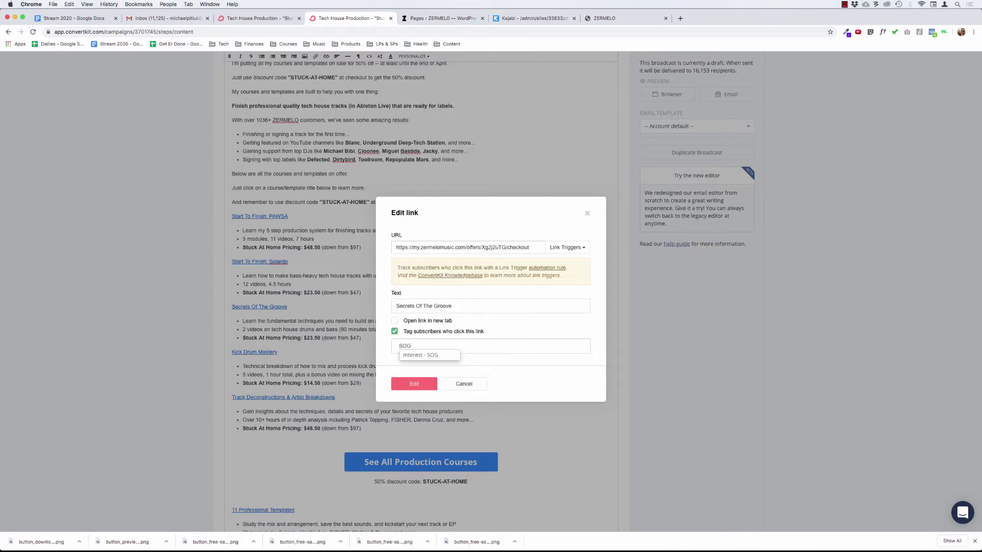
pyautogui.press('Down')
pyautogui.press('Return')
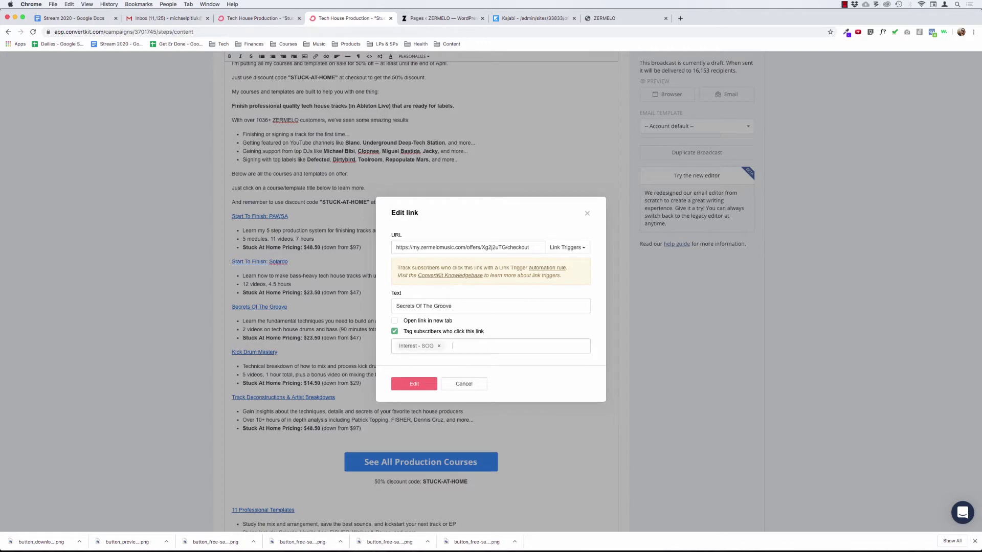
# Add the click tags "Interest - Courses" and "Interest - Promo - Stuck At Home" to the Secrets Of The Groove link and save it
pyautogui.write('courses')
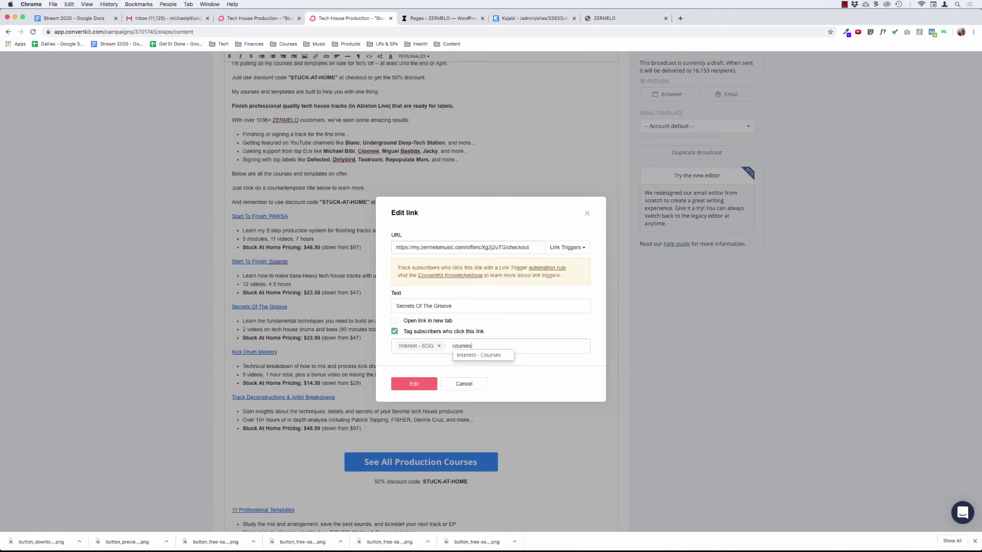
pyautogui.press('Down')
pyautogui.press('Return')
pyautogui.write('promo')
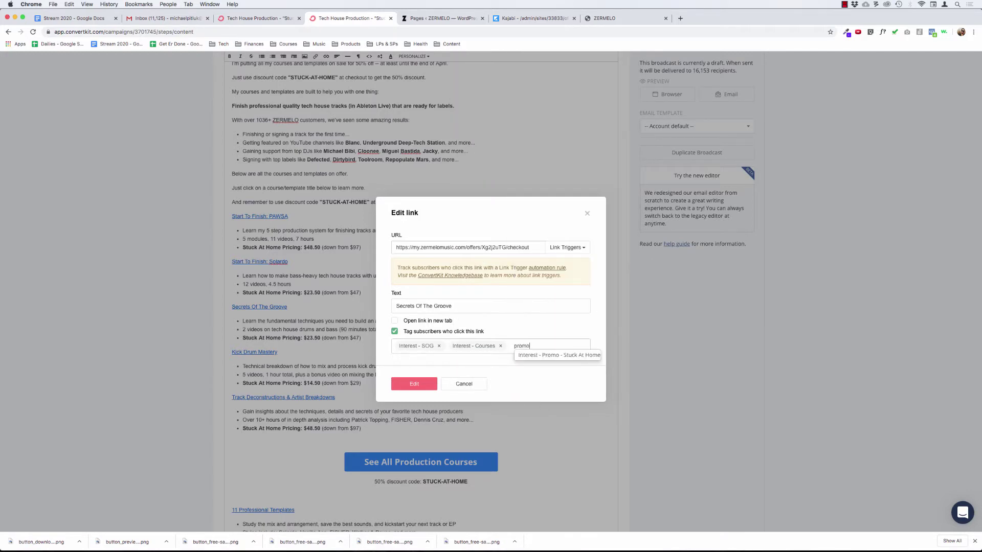
pyautogui.click(522, 355)
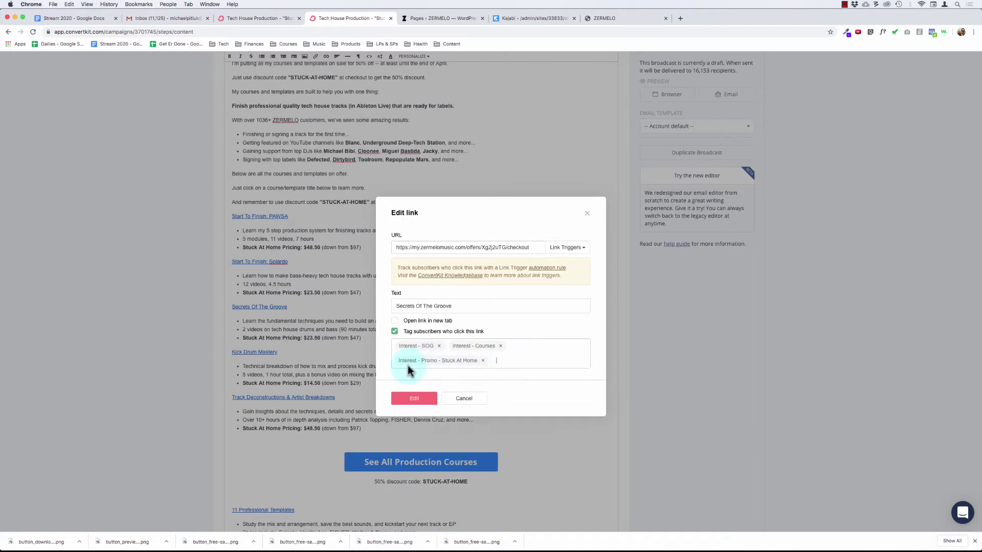
pyautogui.click(421, 401)
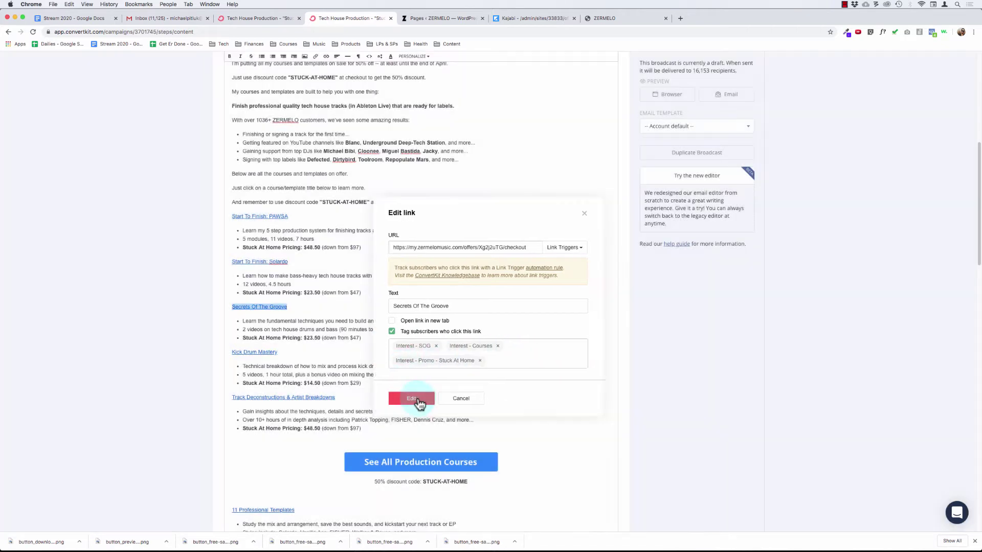
pyautogui.click(165, 229)
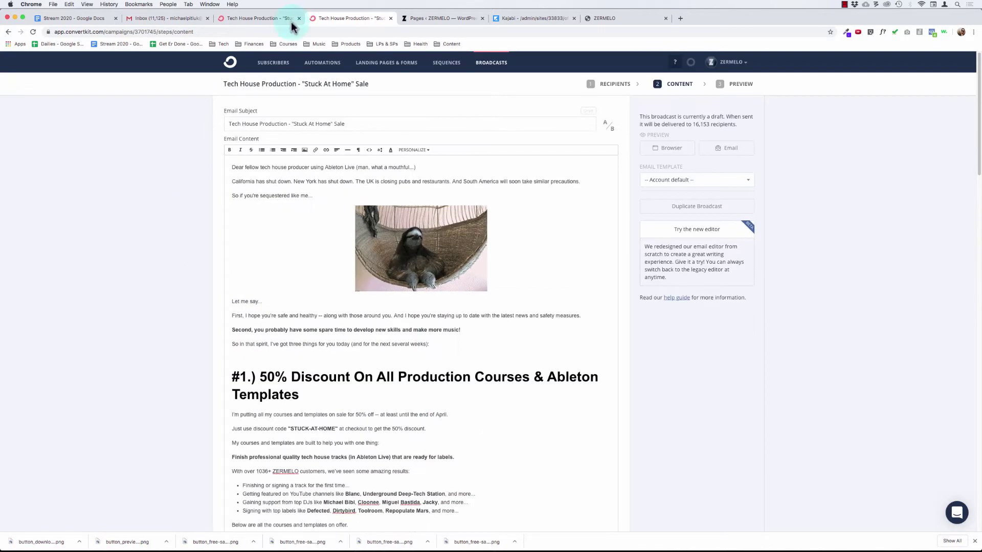
pyautogui.keyDown('super'); pyautogui.click(273, 62); pyautogui.keyUp('super')
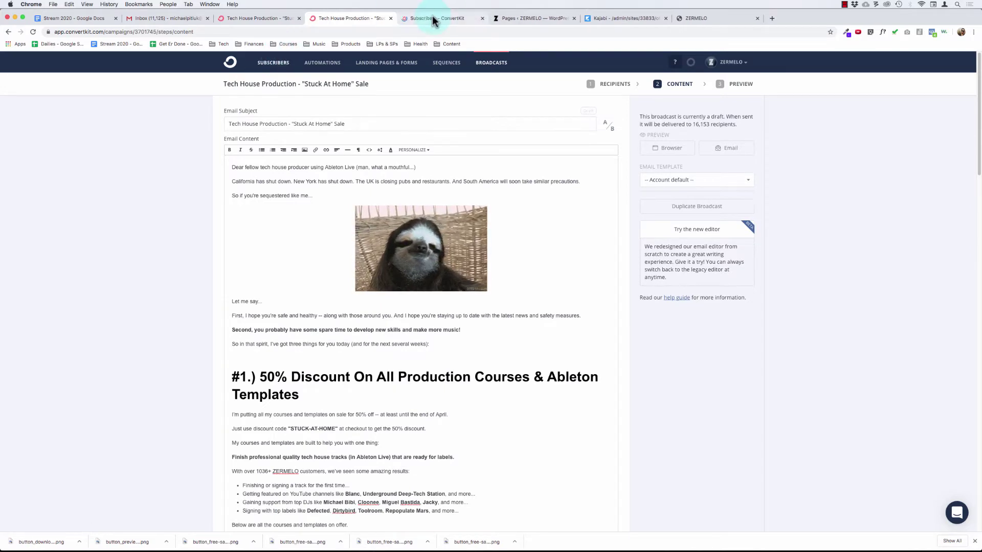
pyautogui.click(482, 19)
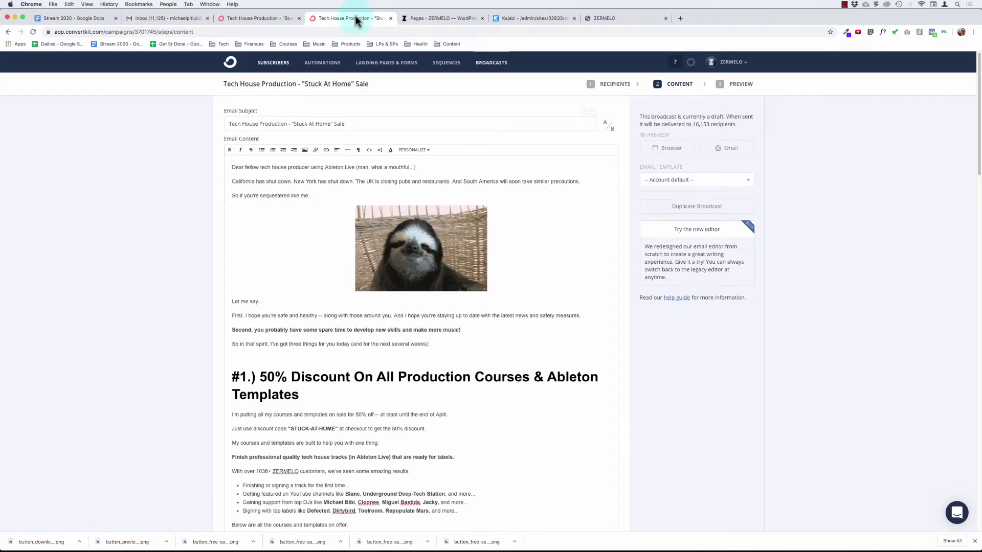
# Go to the Subscribers page and search its tag list for "SOG"
pyautogui.click(272, 64)
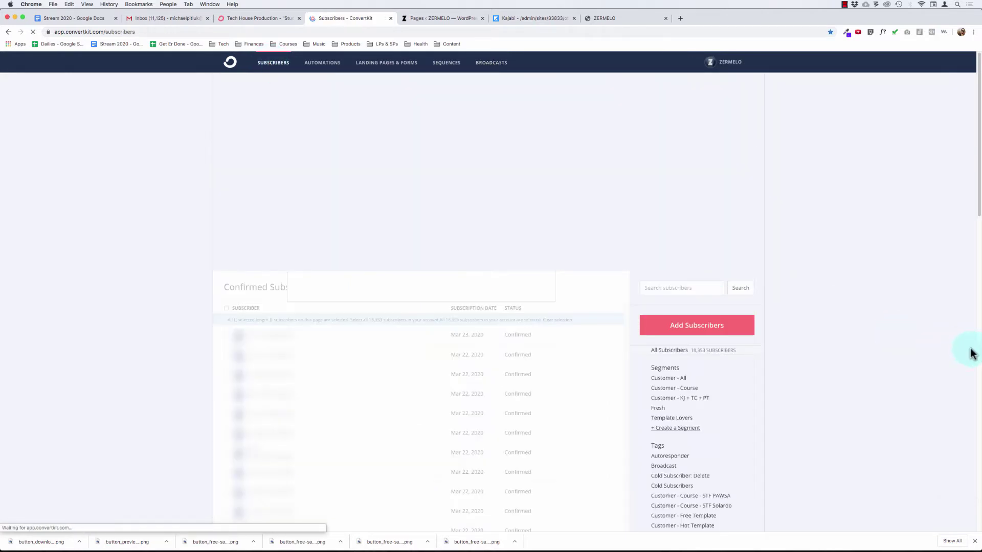
pyautogui.scroll(-10, 894, 343)
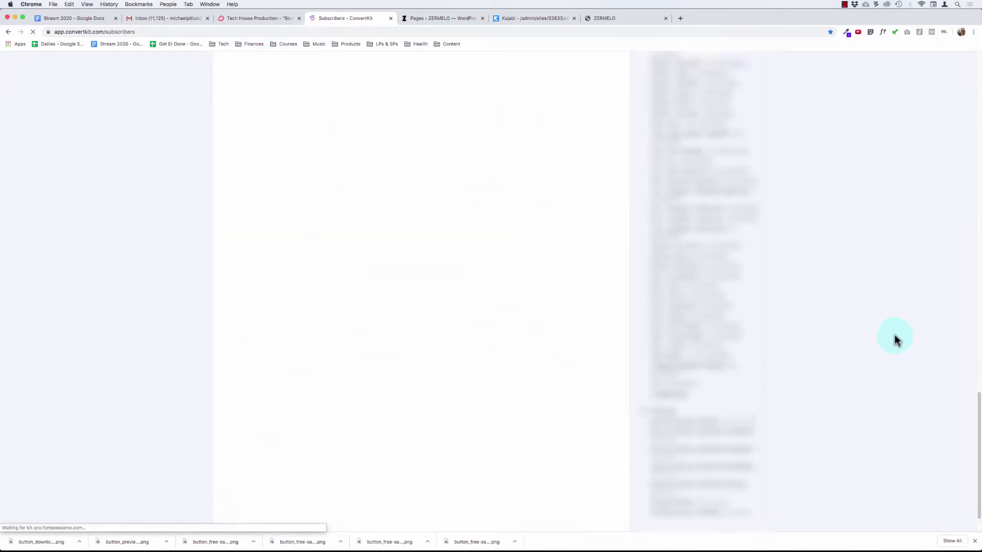
pyautogui.press('super+f')
pyautogui.write('soo')
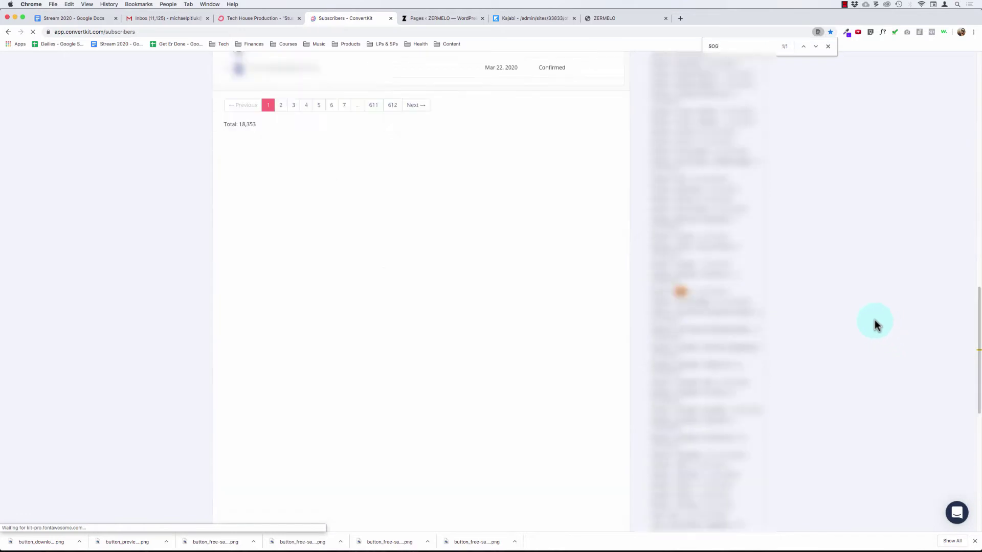
# Open the "Interest - SOG" tag and rename it "Interest - Course - Secrets Of The Groove"
pyautogui.click(663, 296)
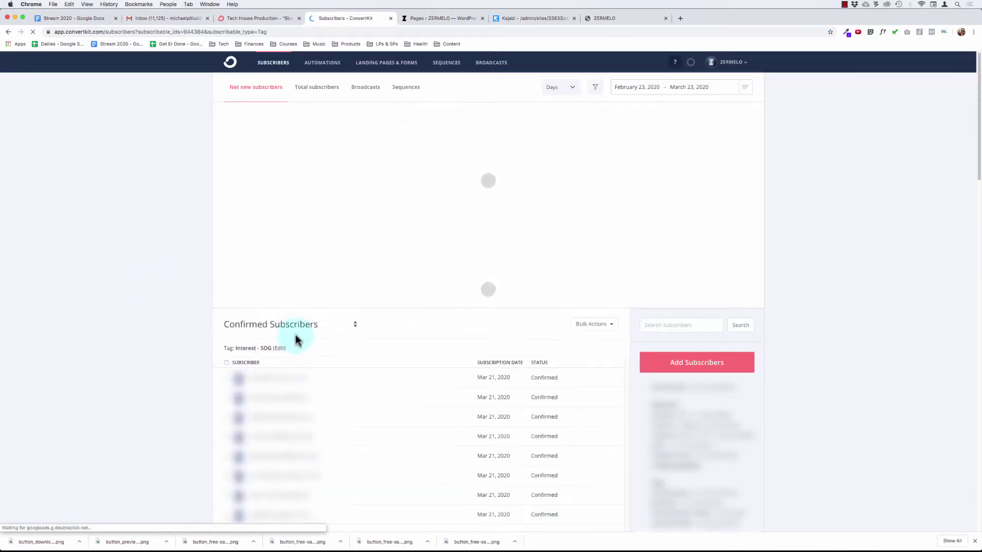
pyautogui.click(279, 360)
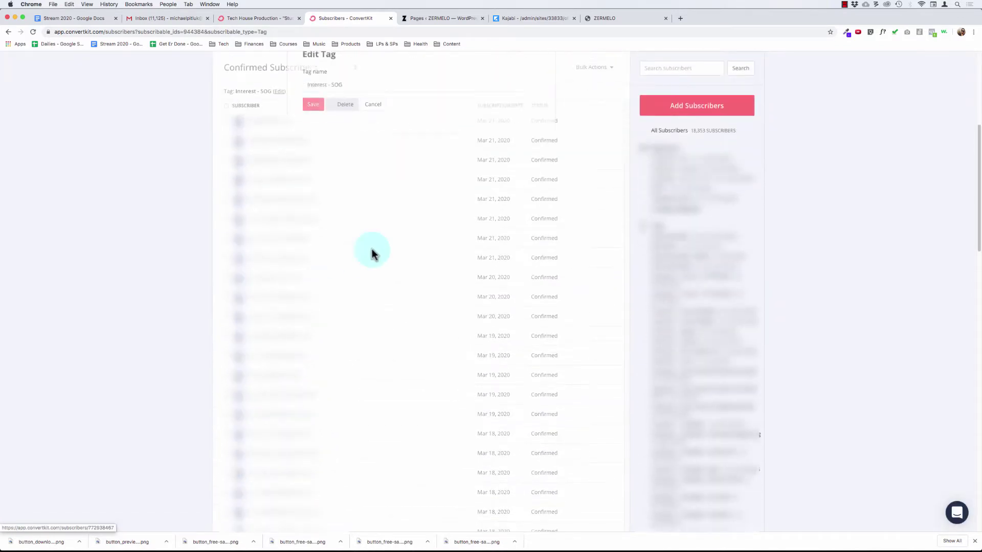
pyautogui.click(333, 103)
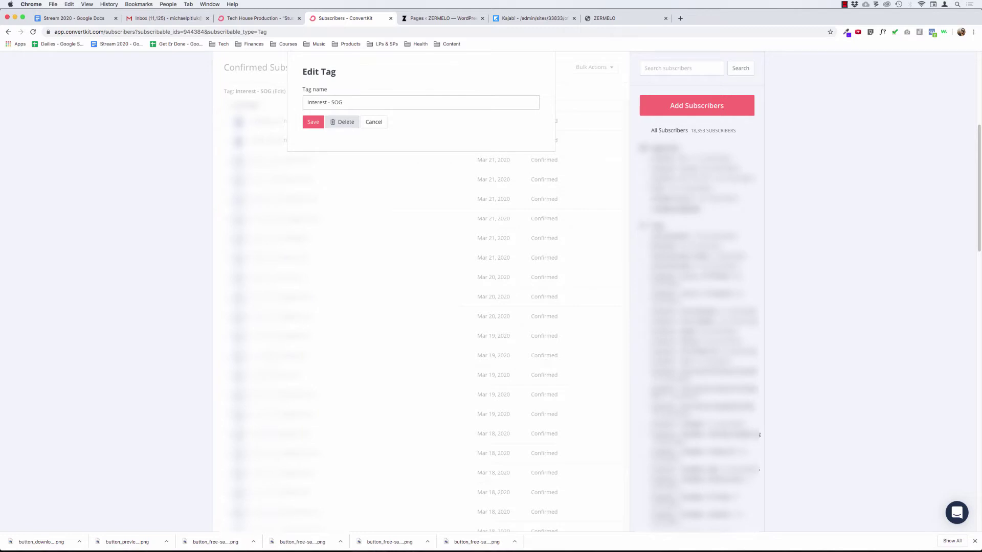
pyautogui.moveTo(361, 106); pyautogui.dragTo(292, 94)
pyautogui.click(351, 100)
pyautogui.press('Left')
pyautogui.press('Left')
pyautogui.press('Left')
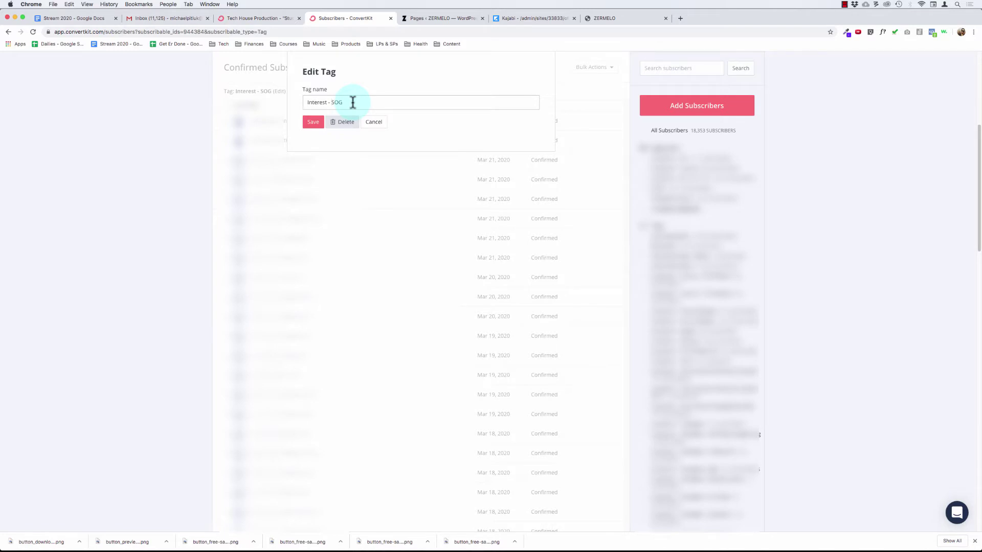
pyautogui.press('Left')
pyautogui.press('Left')
pyautogui.press('Left')
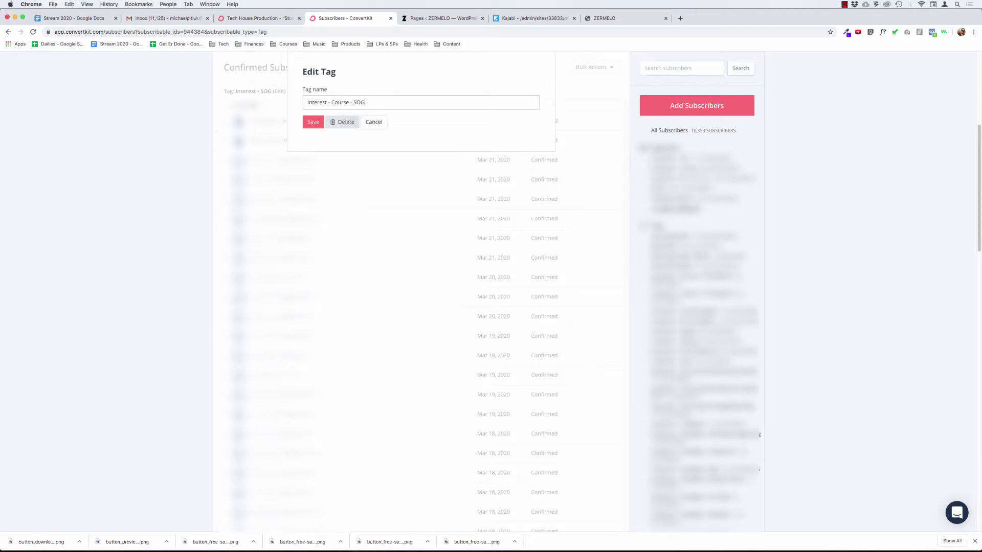
pyautogui.press('BackSpace')
pyautogui.press('BackSpace')
pyautogui.write('e')
pyautogui.click(312, 123)
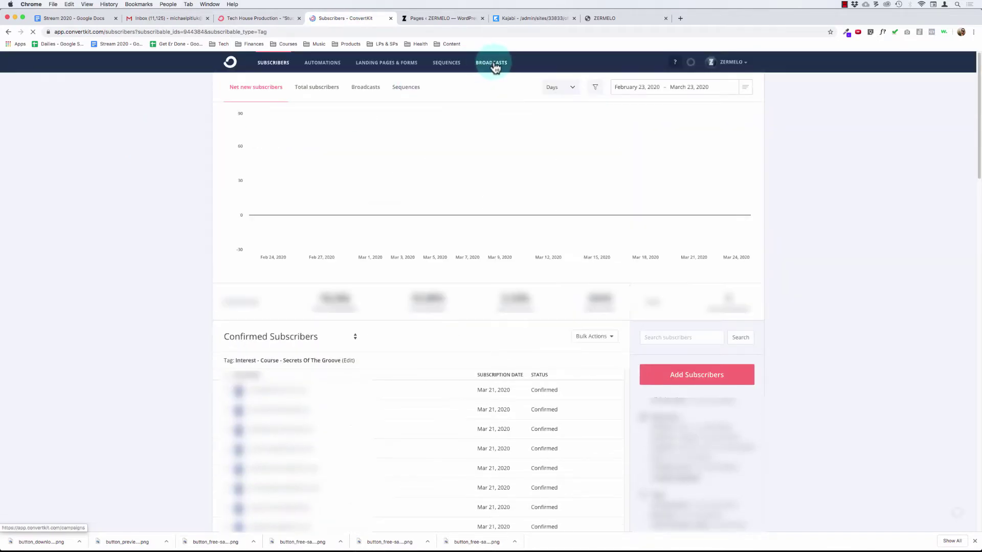
# Reopen the "Stuck At Home" sale broadcast's content and check the click tags on the Secrets Of The Groove link
pyautogui.click(494, 64)
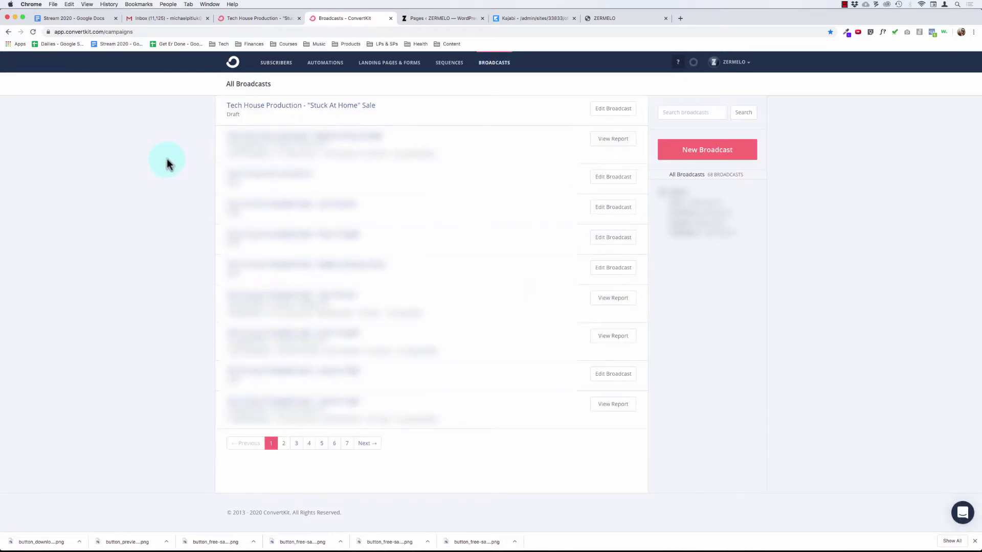
pyautogui.click(336, 106)
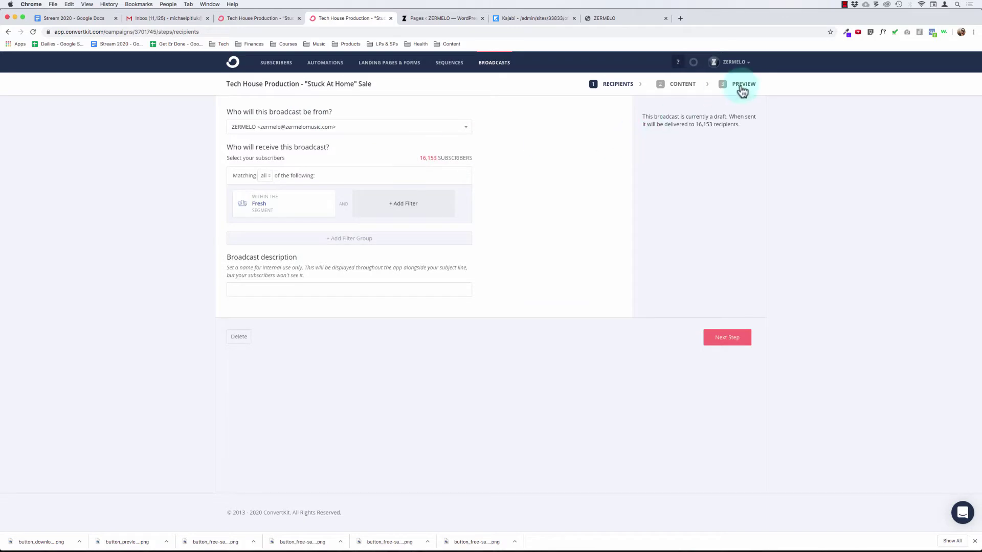
pyautogui.click(726, 338)
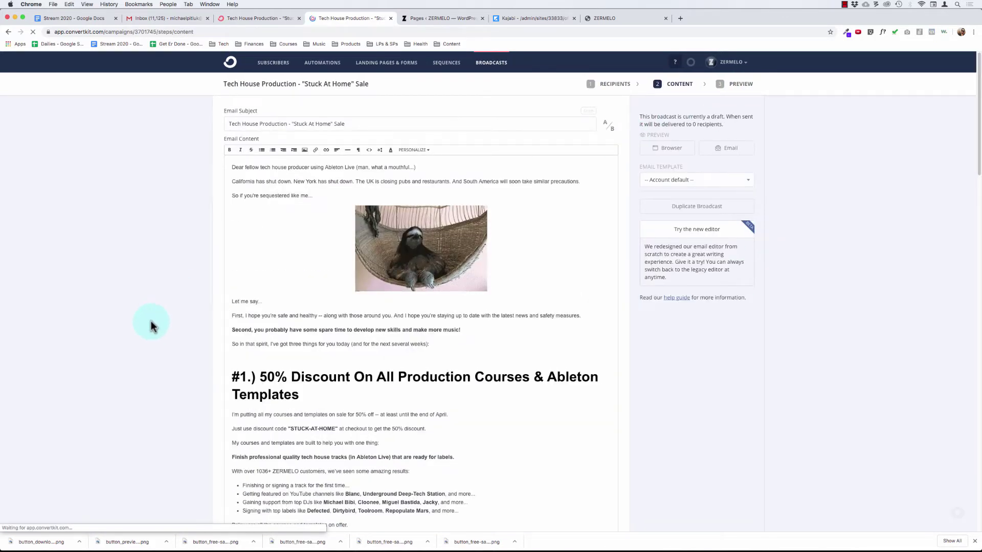
pyautogui.scroll(-6, 416, 373)
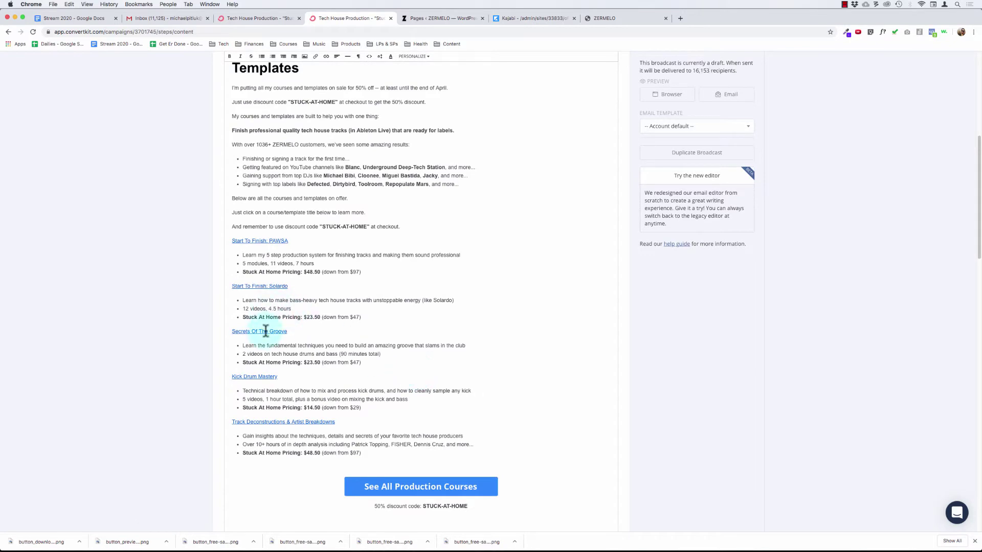
pyautogui.click(261, 332)
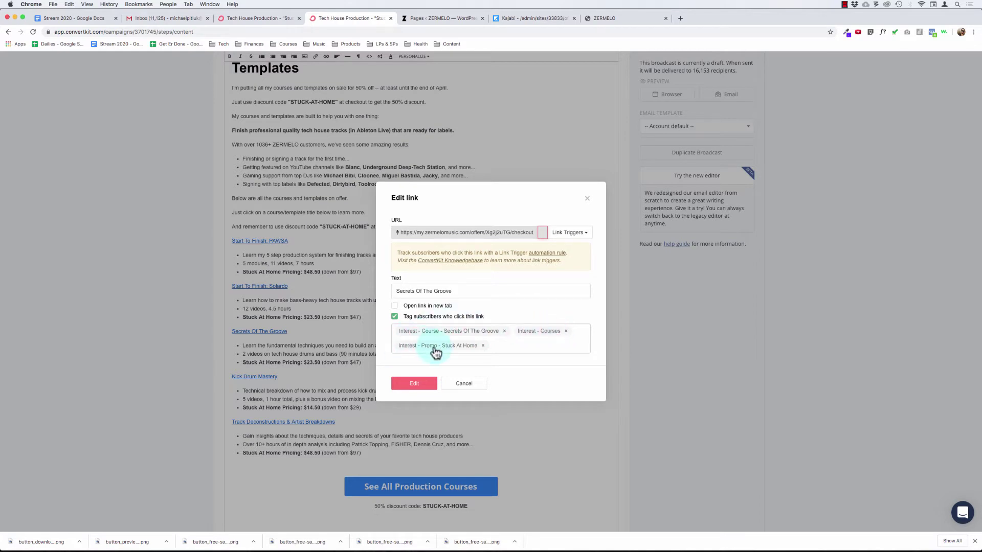
pyautogui.click(422, 385)
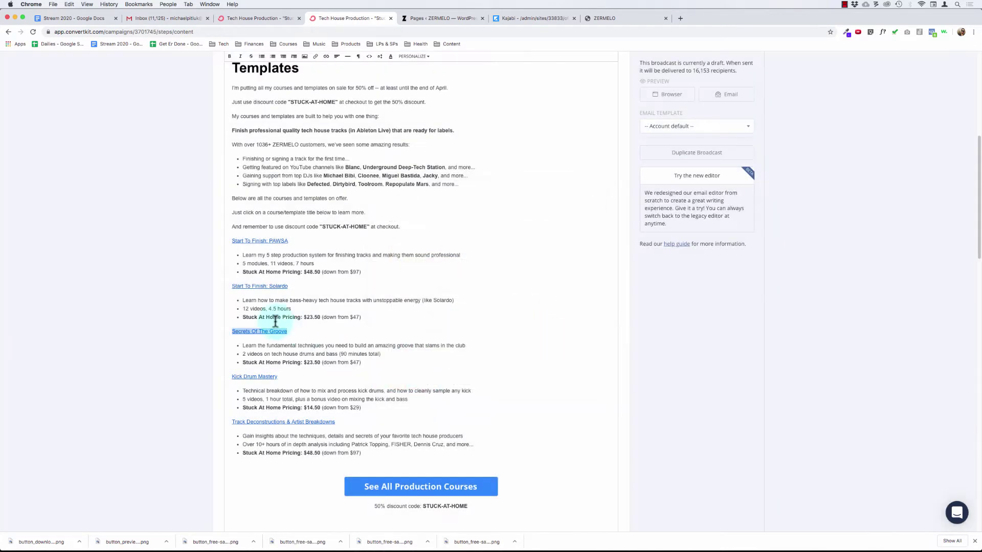
# Load the zermelomusic.com products page in the browser tab holding the Secrets Of The Groove checkout
pyautogui.click(259, 377)
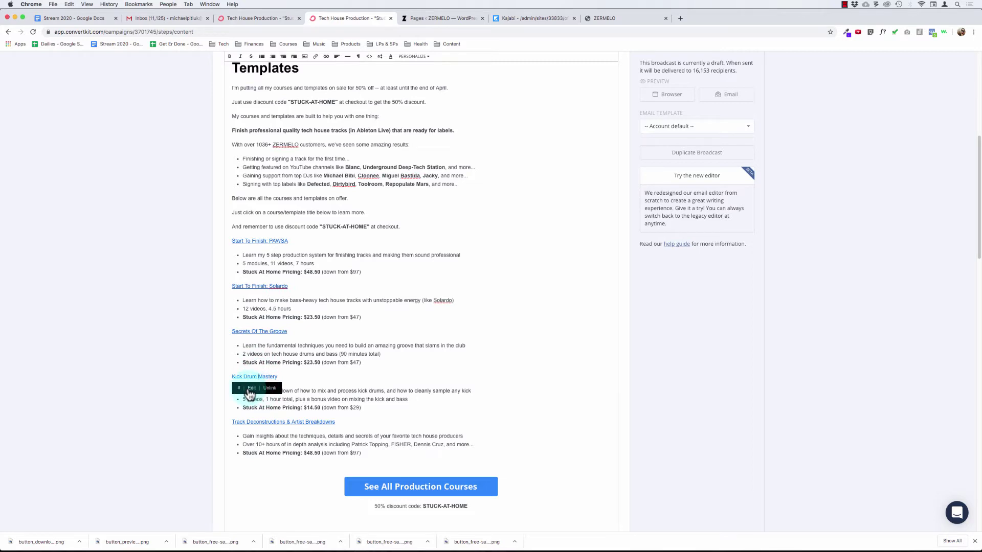
pyautogui.click(432, 21)
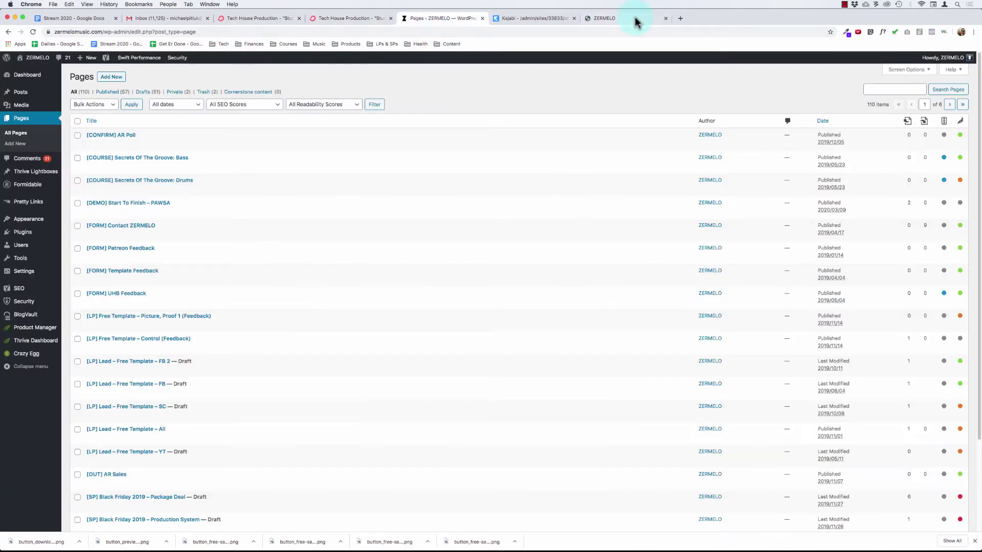
pyautogui.click(619, 18)
pyautogui.press('super+l')
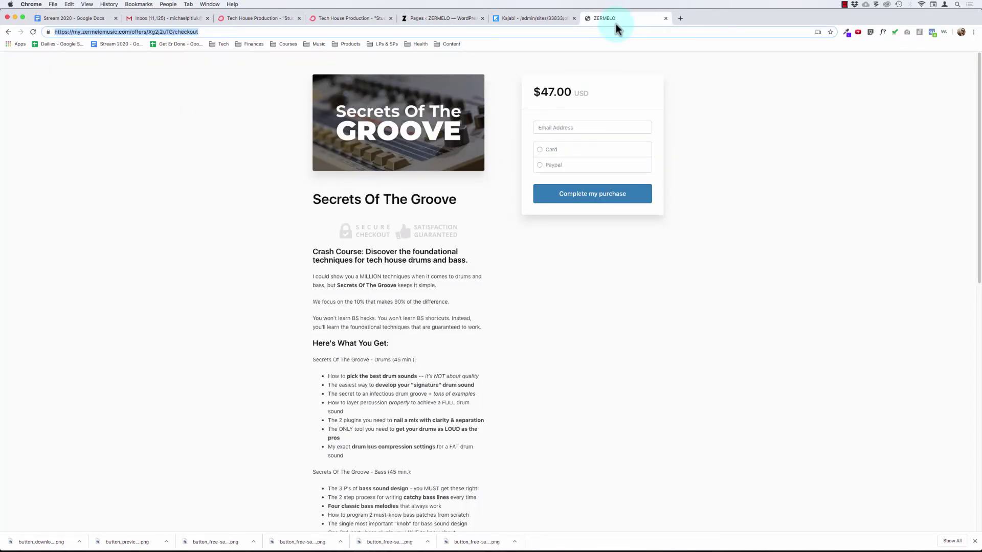
pyautogui.write('zermelomusic.com')
pyautogui.press('Return')
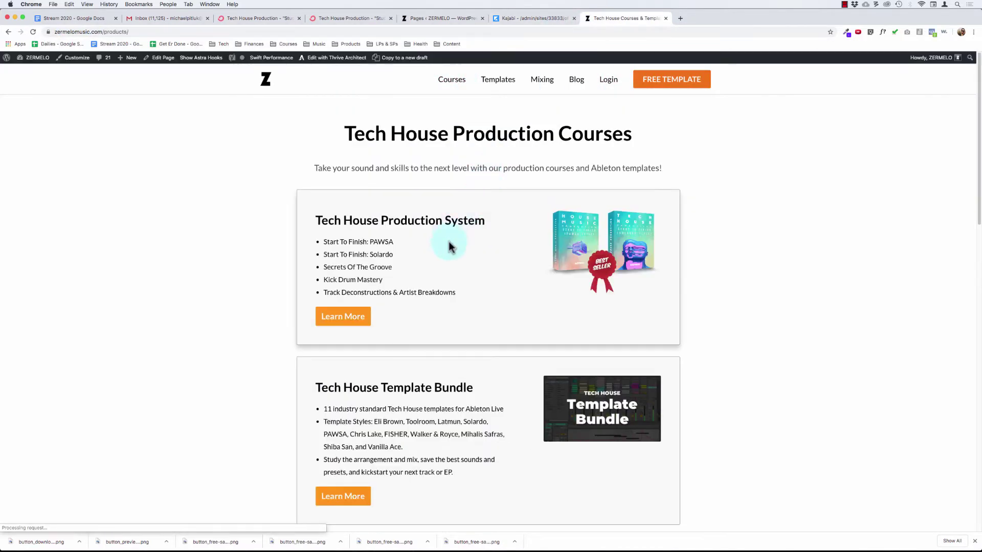
# Open the Kick Drum Mastery checkout page in a new tab and copy its URL
pyautogui.scroll(-5, 449, 245)
pyautogui.scroll(-10, 450, 245)
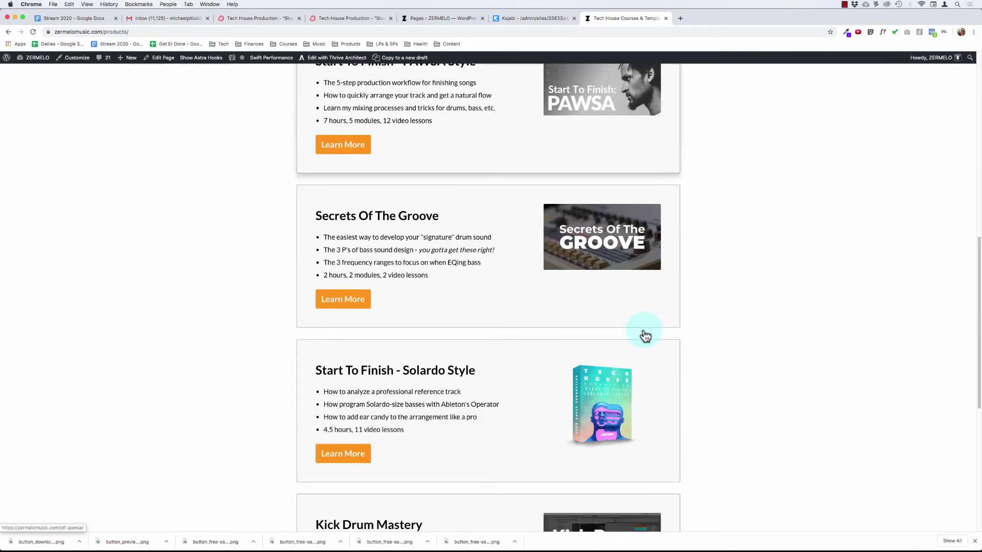
pyautogui.keyDown('super'); pyautogui.click(618, 253); pyautogui.keyUp('super')
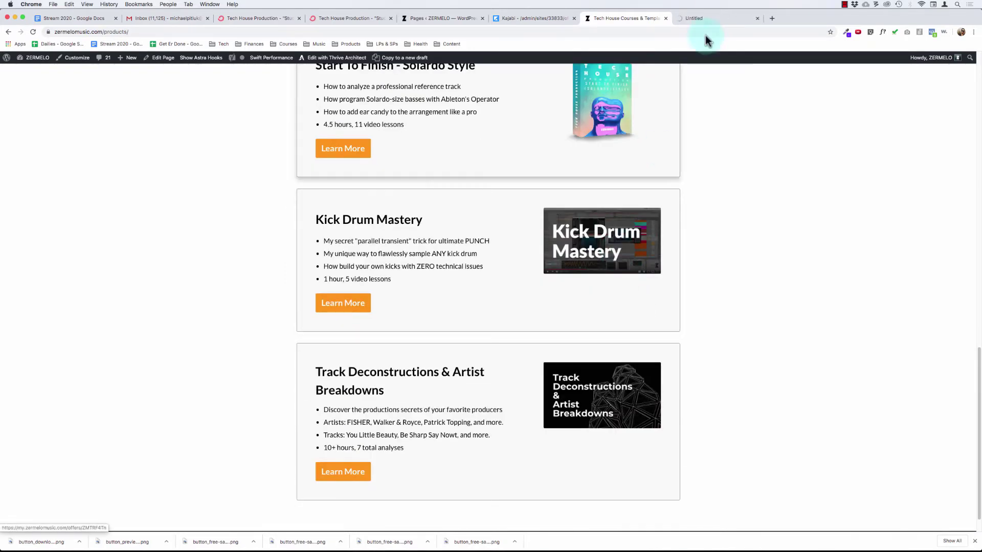
pyautogui.click(719, 18)
pyautogui.click(517, 32)
pyautogui.hotkey('ctrl', 'c')
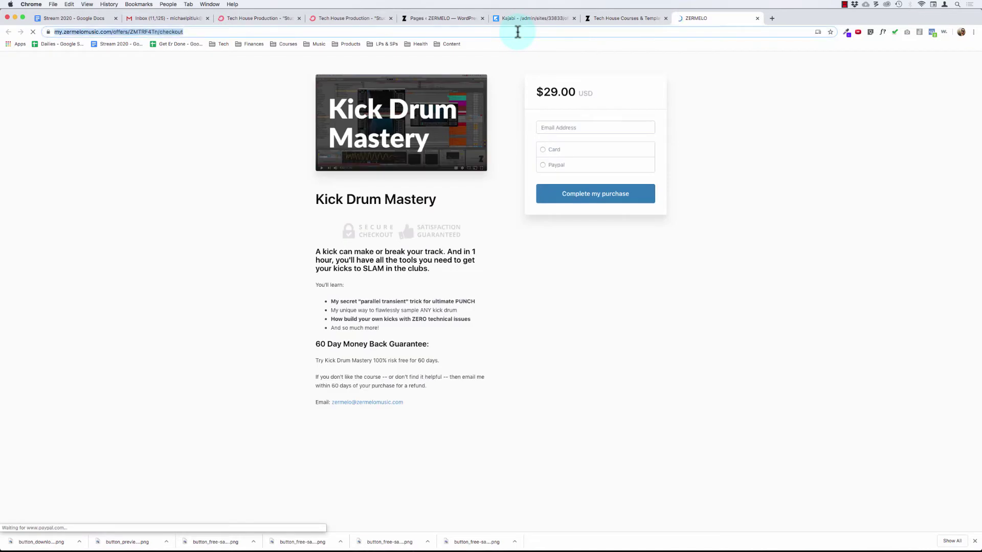
pyautogui.click(445, 19)
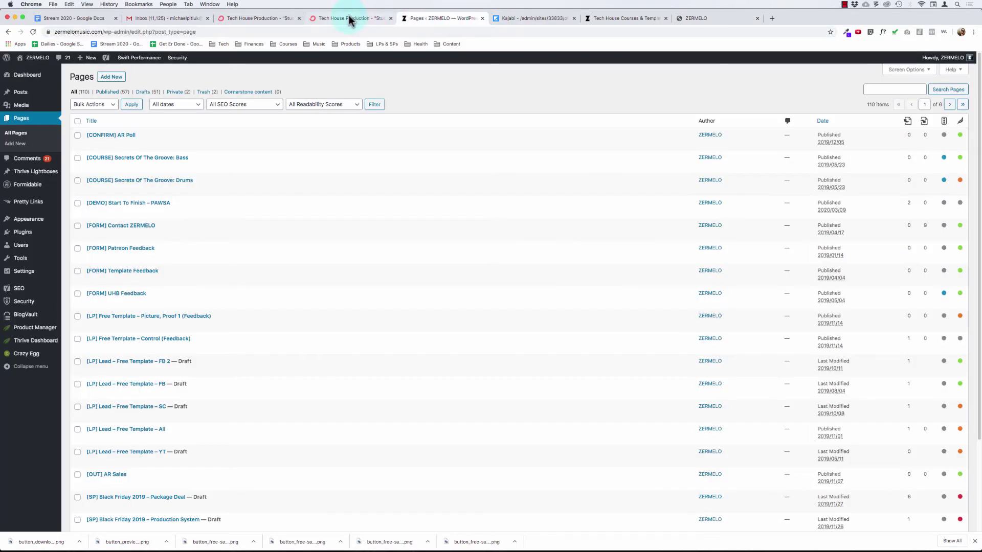
pyautogui.click(330, 20)
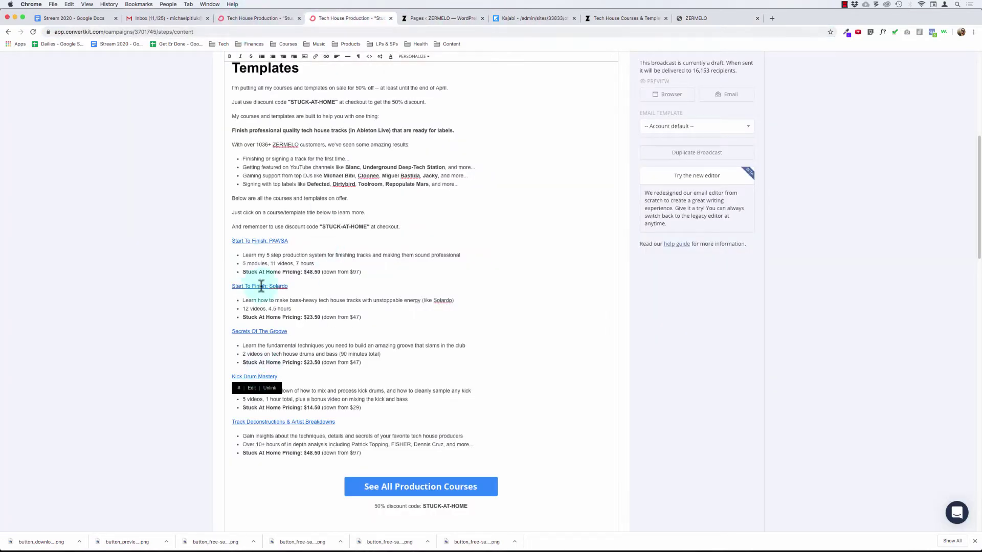
pyautogui.click(255, 18)
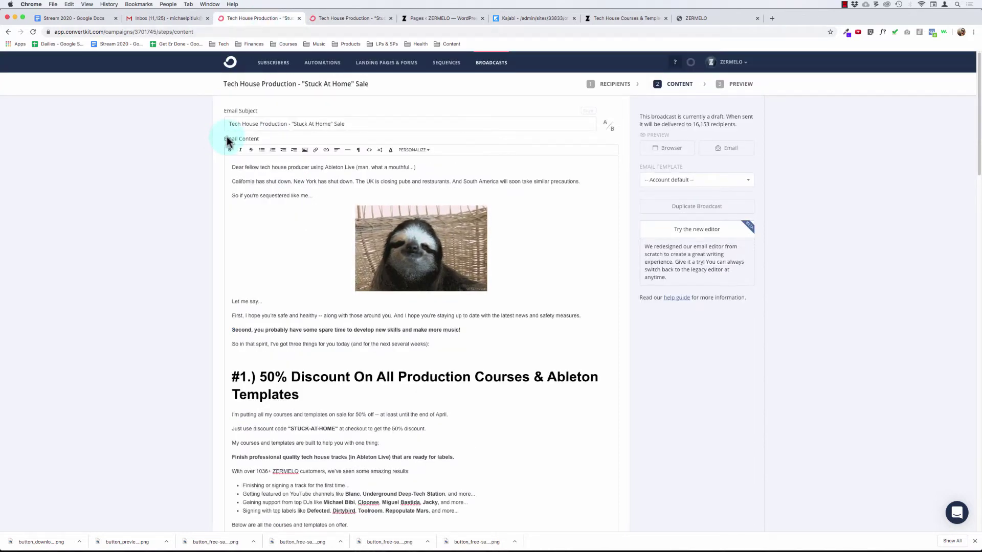
pyautogui.scroll(-6, 249, 55)
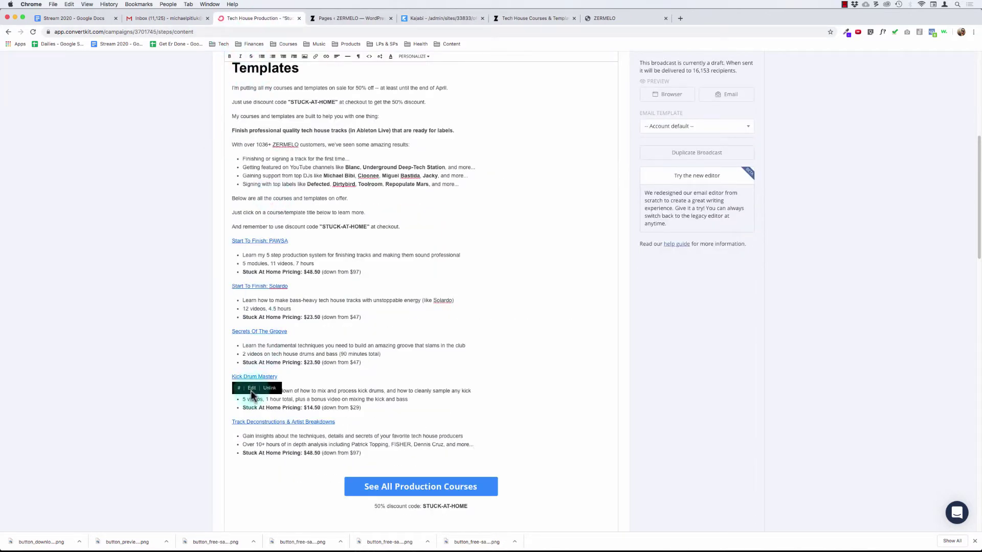
pyautogui.click(252, 388)
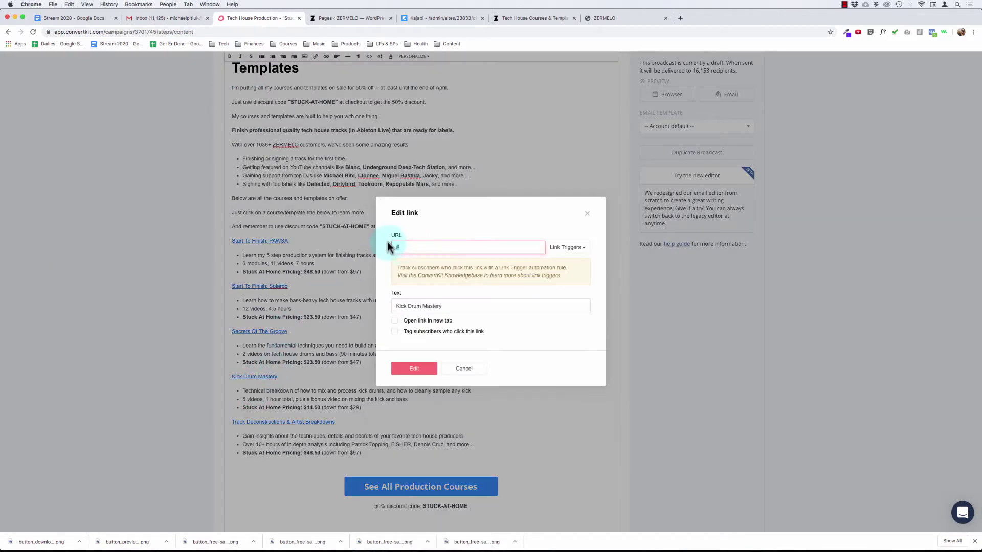
pyautogui.hotkey('ctrl', 'v')
# Turn on click tagging for the Kick Drum Mastery link and add the tags "Interest - Courses" and "Interest - Promo - Stuck At Home"
pyautogui.click(394, 331)
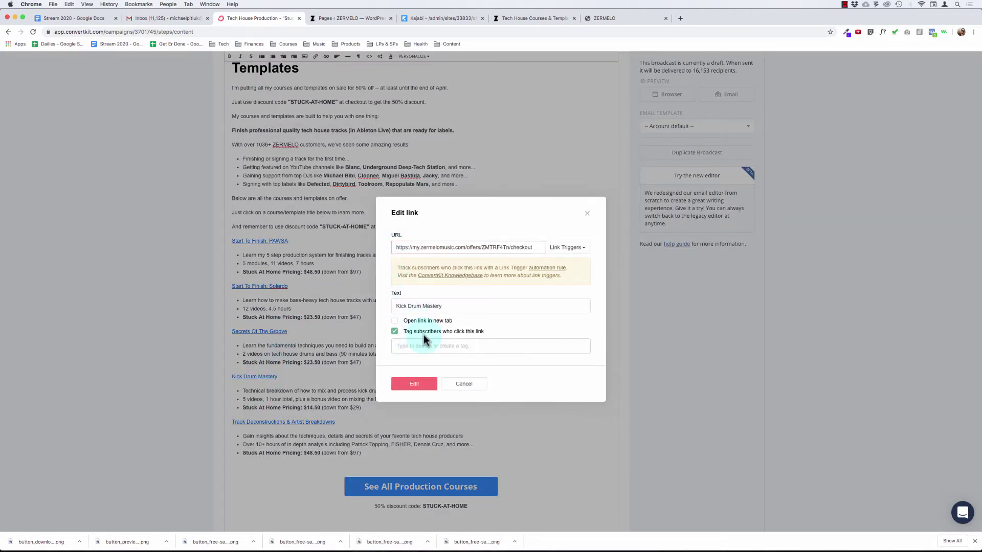
pyautogui.write('courses')
pyautogui.press('Down')
pyautogui.press('Return')
pyautogui.write('P{r')
pyautogui.press('BackSpace')
pyautogui.press('BackSpace')
pyautogui.write('romo')
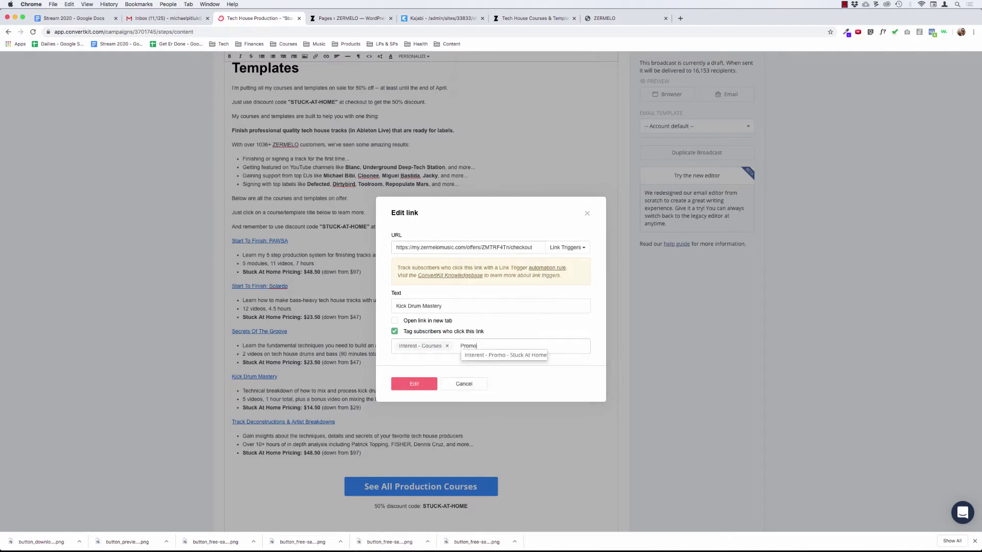
pyautogui.press('Down')
pyautogui.press('Return')
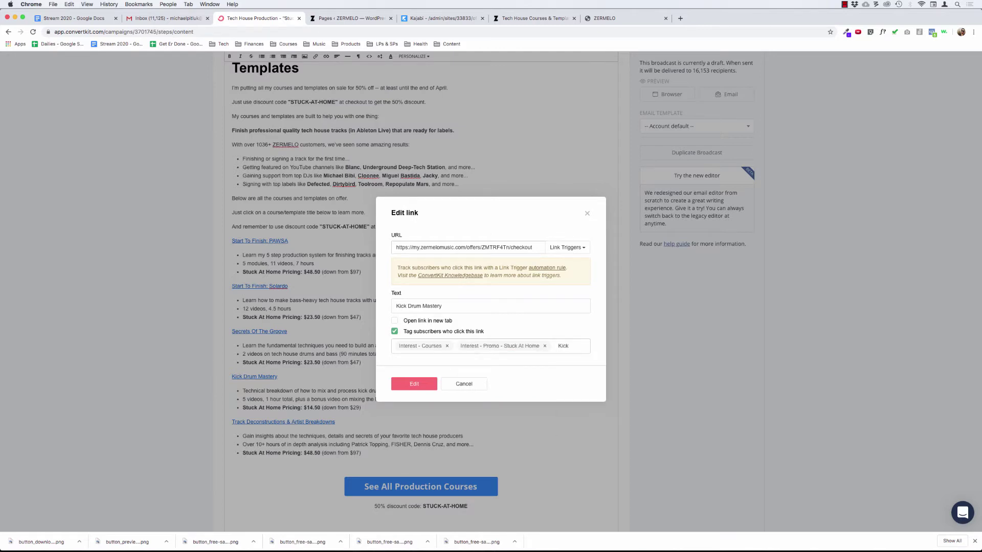
# Add the new click tag "Interest - Course - Kick Drum Mastery" to the Kick Drum Mastery link and save the link
pyautogui.click(398, 350)
pyautogui.write('Interest')
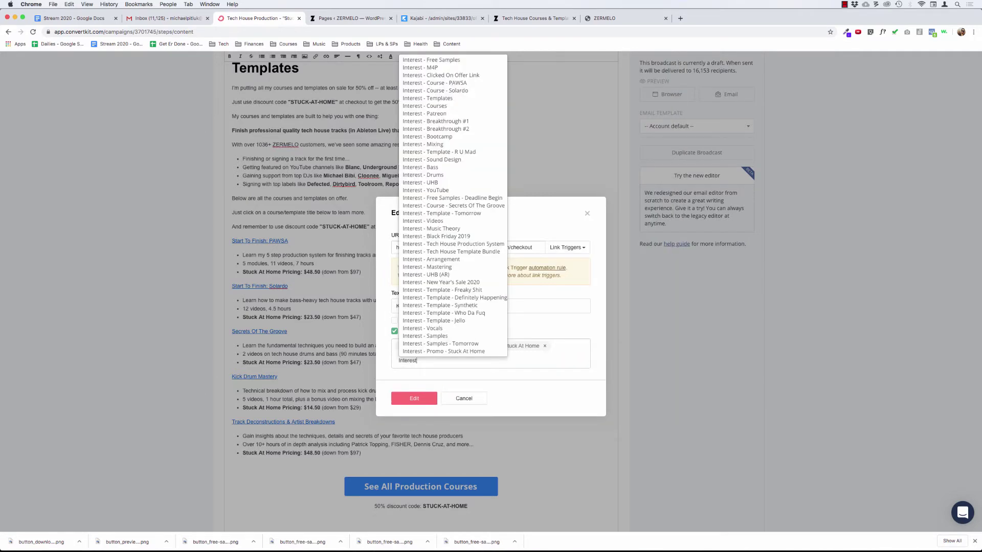
pyautogui.write(' - Course')
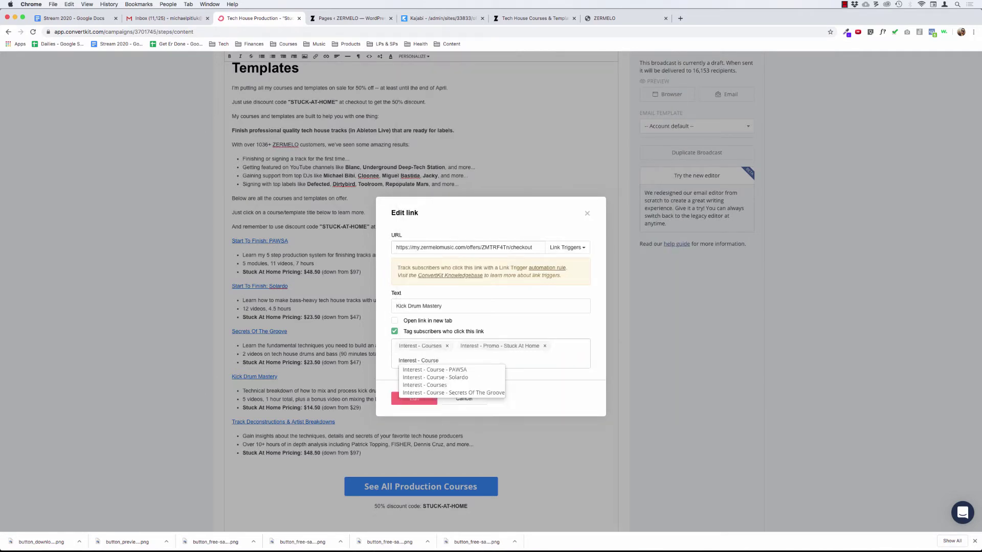
pyautogui.write(' - Kick Drum Mastery')
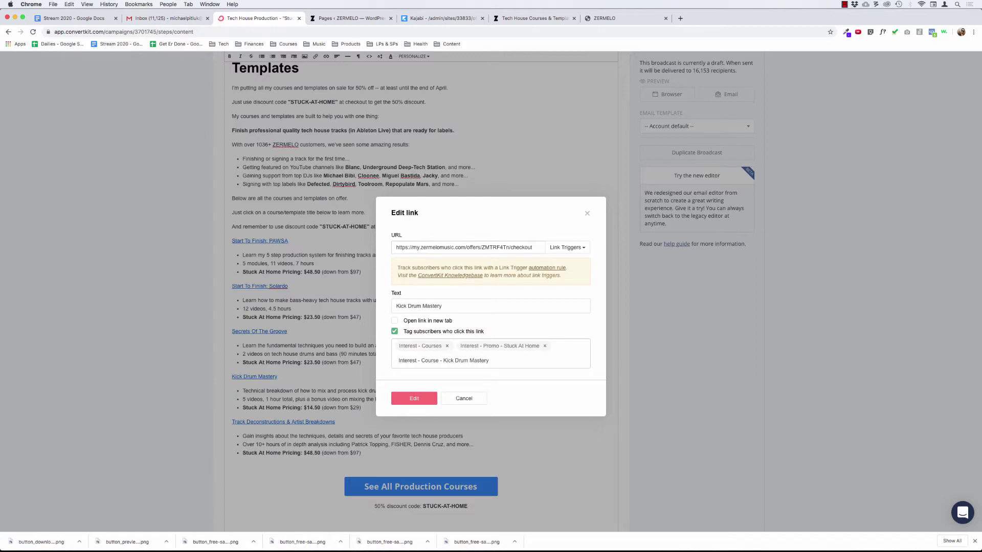
pyautogui.click(411, 398)
pyautogui.click(194, 357)
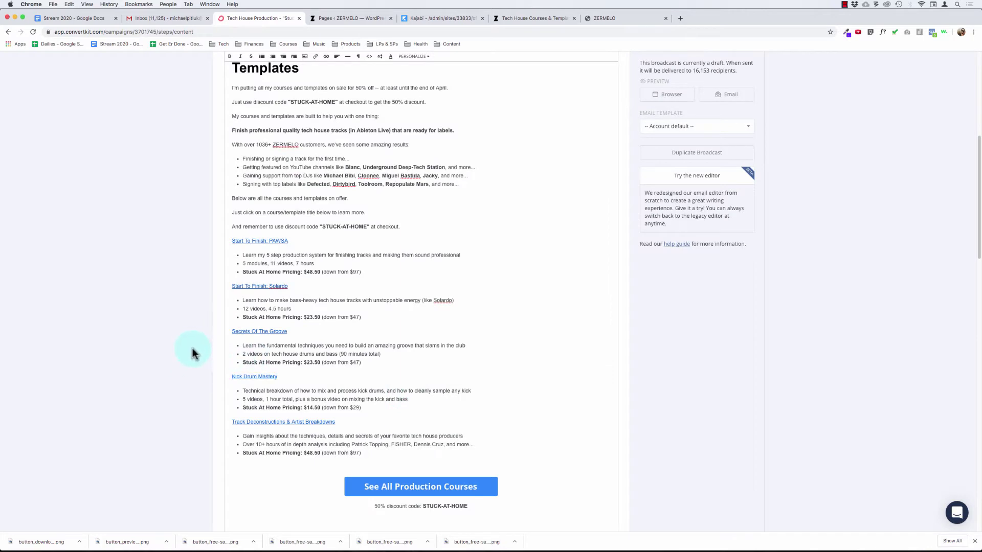
# Check the links on the Kick Drum Mastery, Secrets Of The Groove, Solardo and PAWSA course titles
pyautogui.scroll(-2, 192, 348)
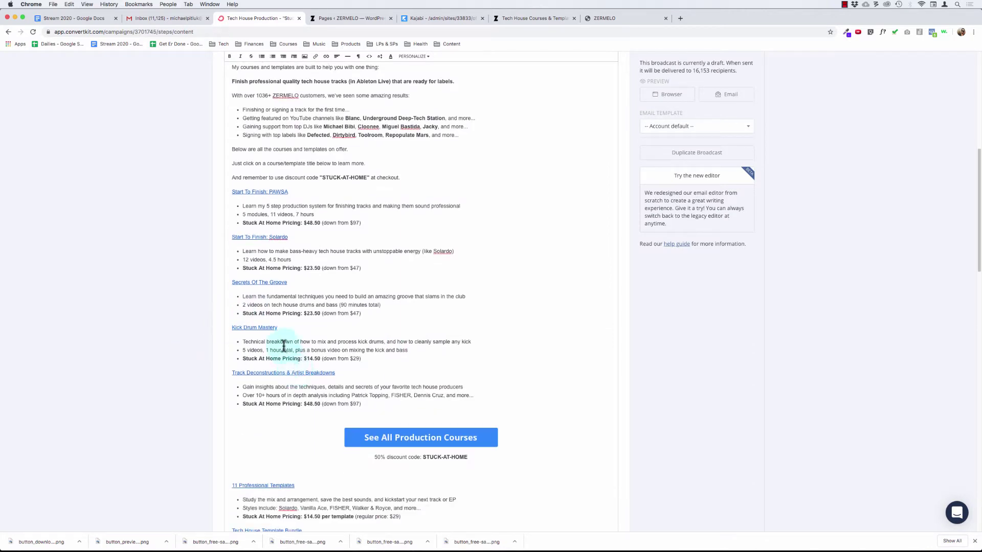
pyautogui.click(259, 327)
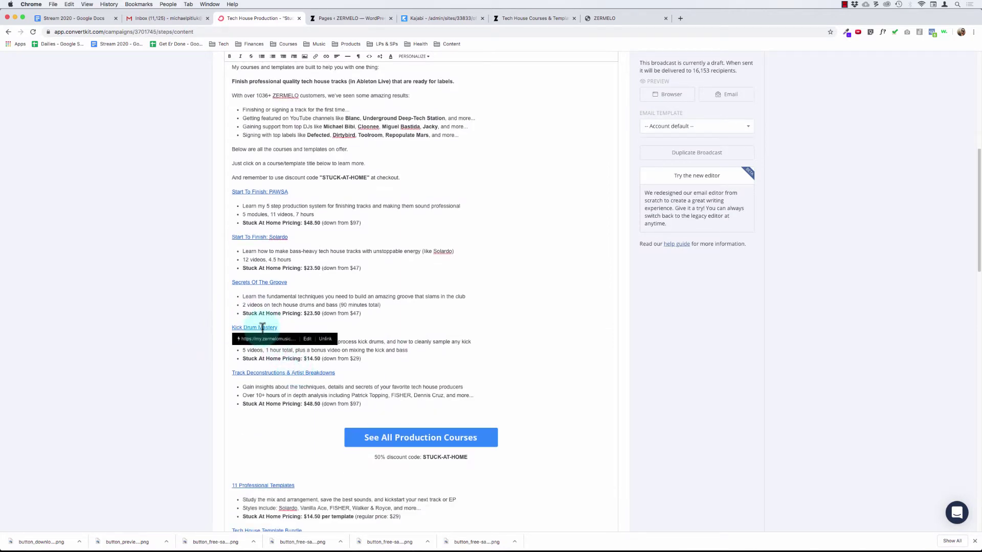
pyautogui.click(254, 284)
pyautogui.click(252, 239)
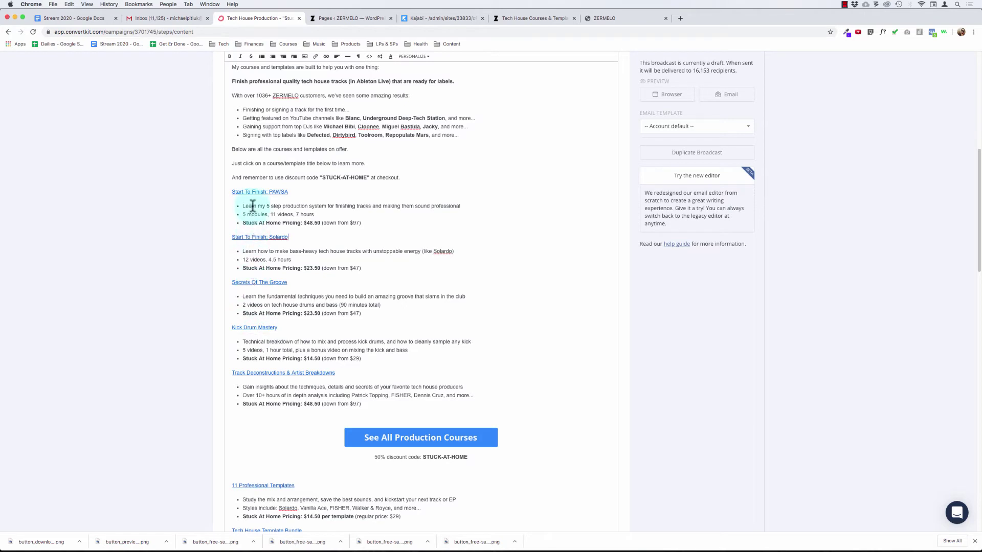
pyautogui.click(259, 236)
pyautogui.click(257, 193)
pyautogui.click(202, 305)
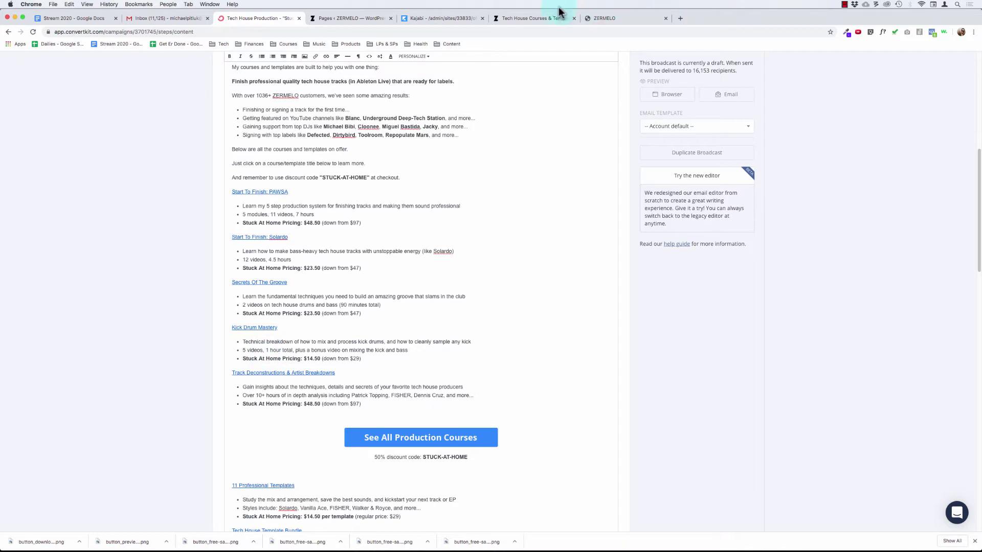
# Copy the Track Deconstructions & Artist Breakdowns checkout link address from the products page, check its checkout page, and close both open checkout pages
pyautogui.click(546, 17)
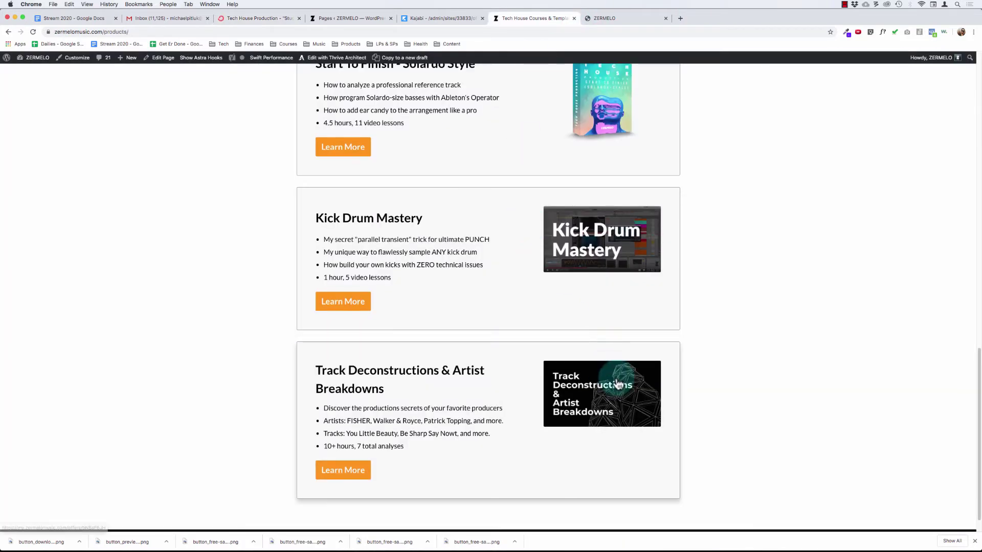
pyautogui.rightClick(578, 383)
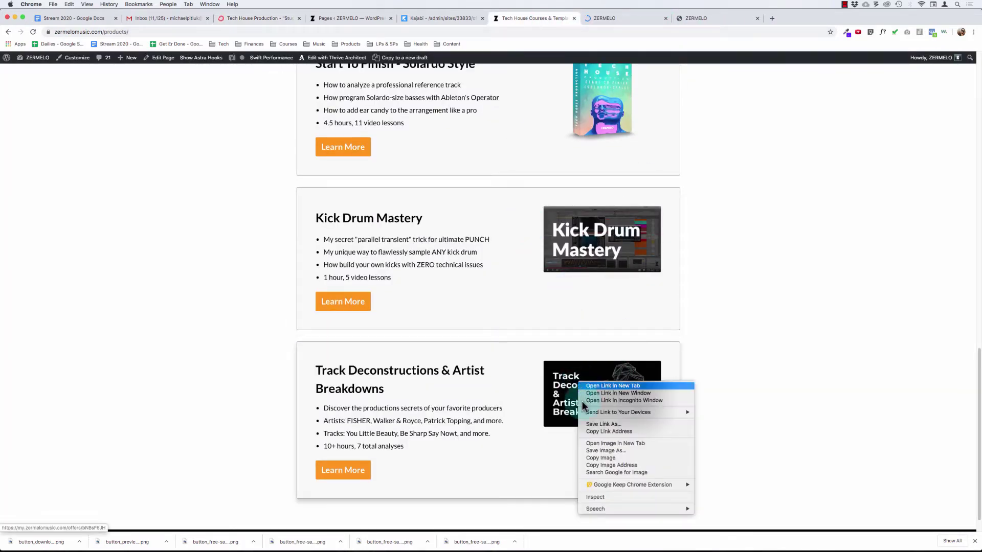
pyautogui.click(597, 431)
pyautogui.click(613, 19)
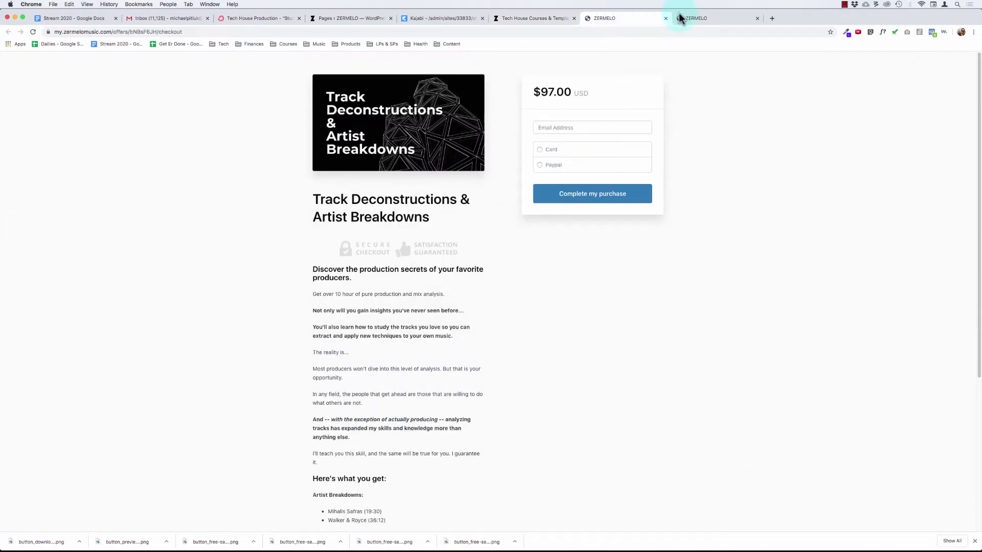
pyautogui.click(710, 18)
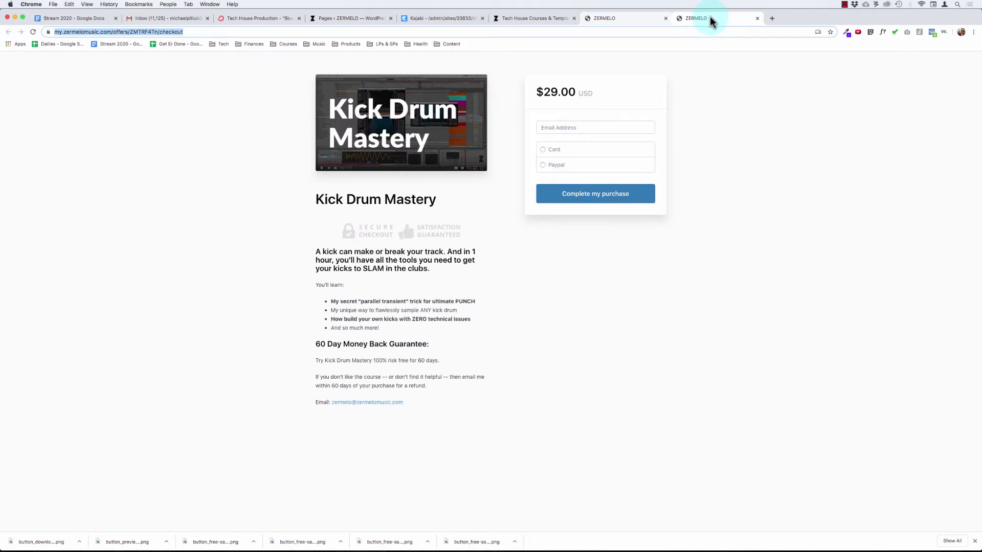
pyautogui.press('super+w')
pyautogui.press('super+w')
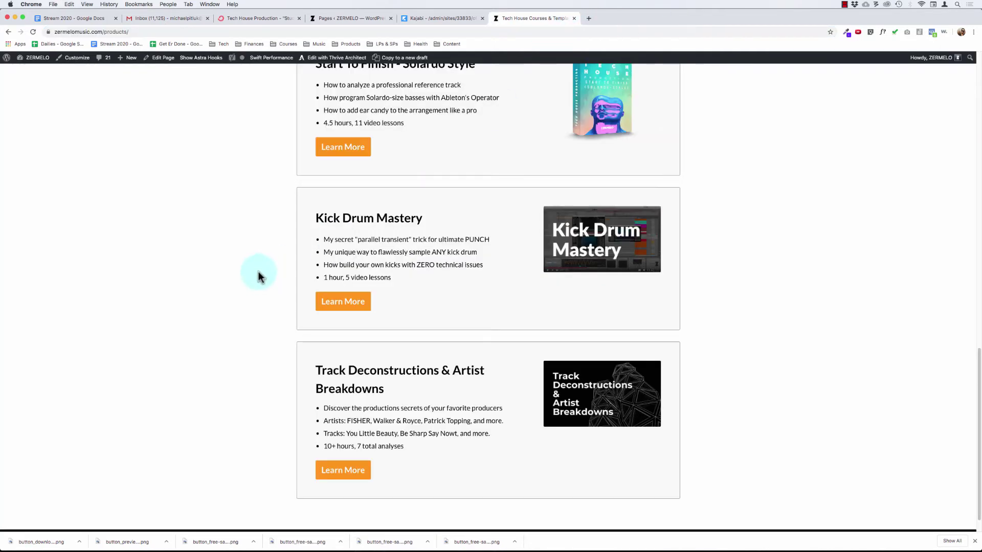
pyautogui.click(434, 20)
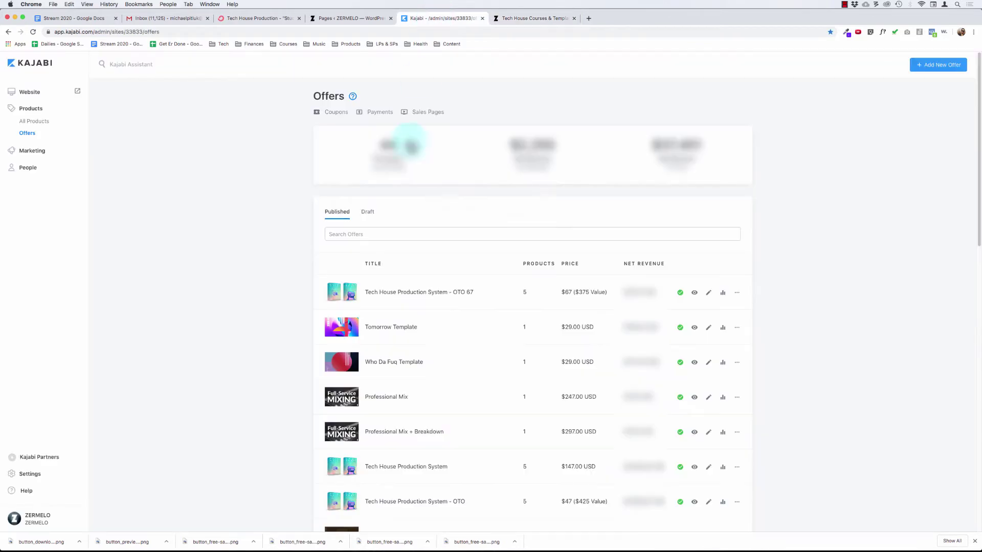
pyautogui.click(337, 21)
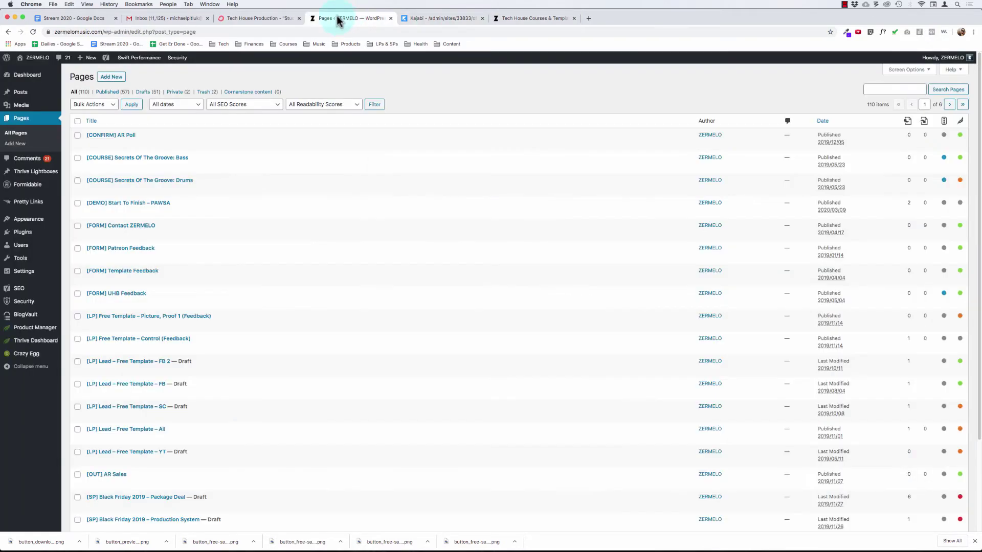
pyautogui.click(257, 18)
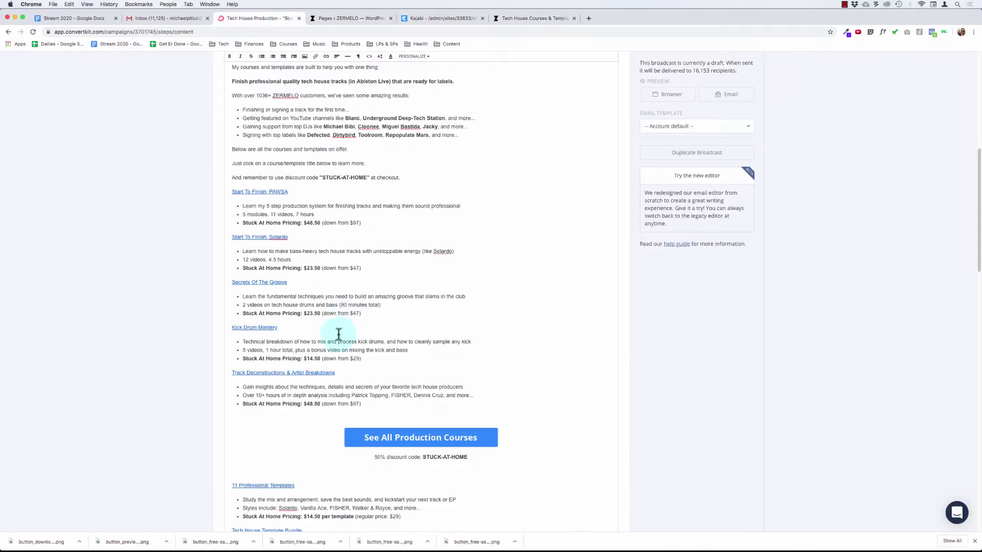
pyautogui.click(276, 373)
pyautogui.click(252, 385)
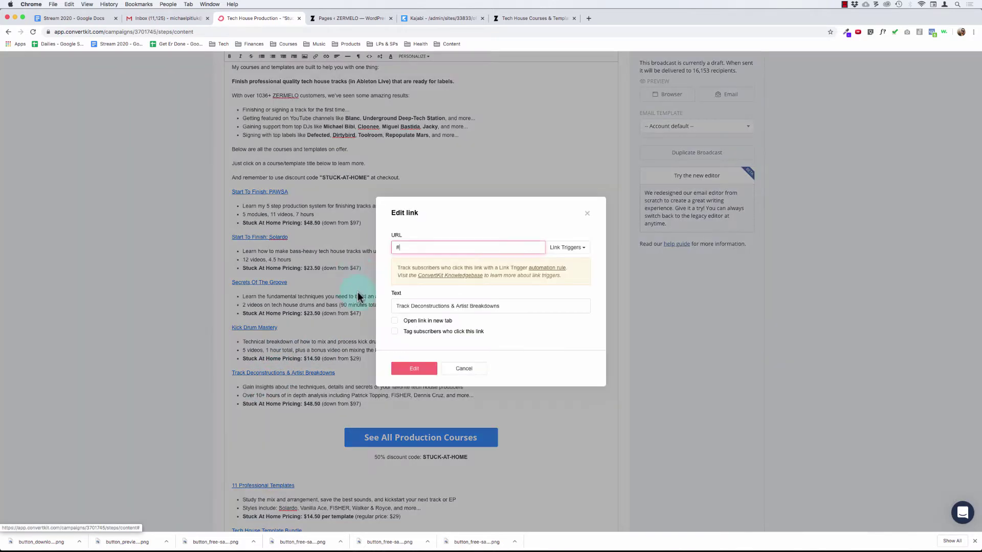
pyautogui.click(450, 249)
pyautogui.press('super+a')
pyautogui.write('https://my.zermelomusic.com/offers/bNBsF6JH')
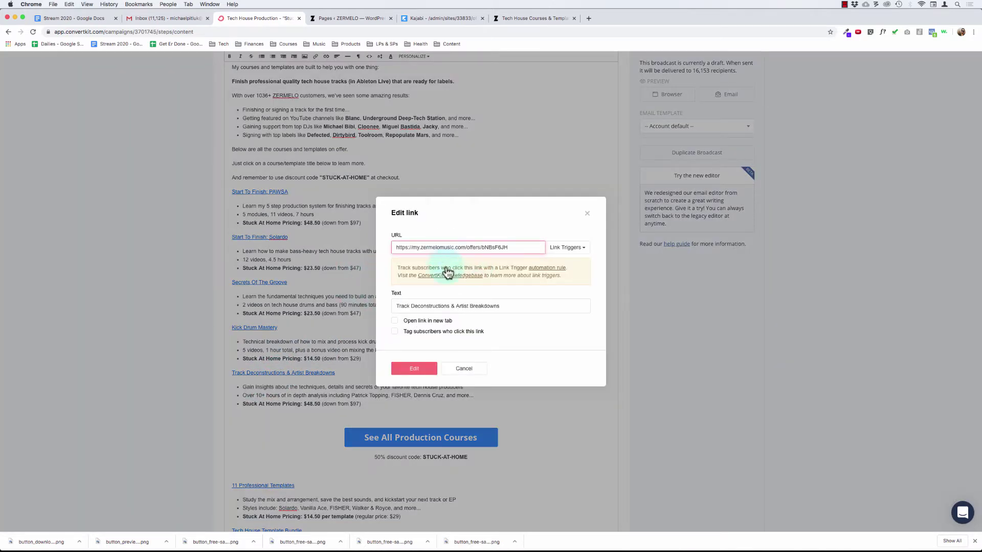
# Turn on click tagging for the Track Deconstructions link and add the tags "Interest - Courses" and "Interest - Promo - Stuck At Home"
pyautogui.click(395, 332)
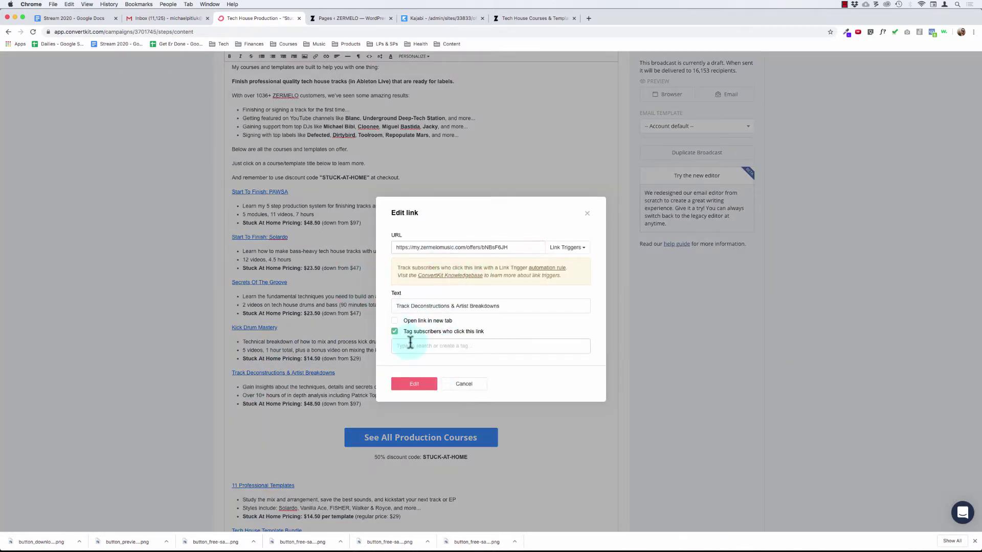
pyautogui.write('courses')
pyautogui.press('Down')
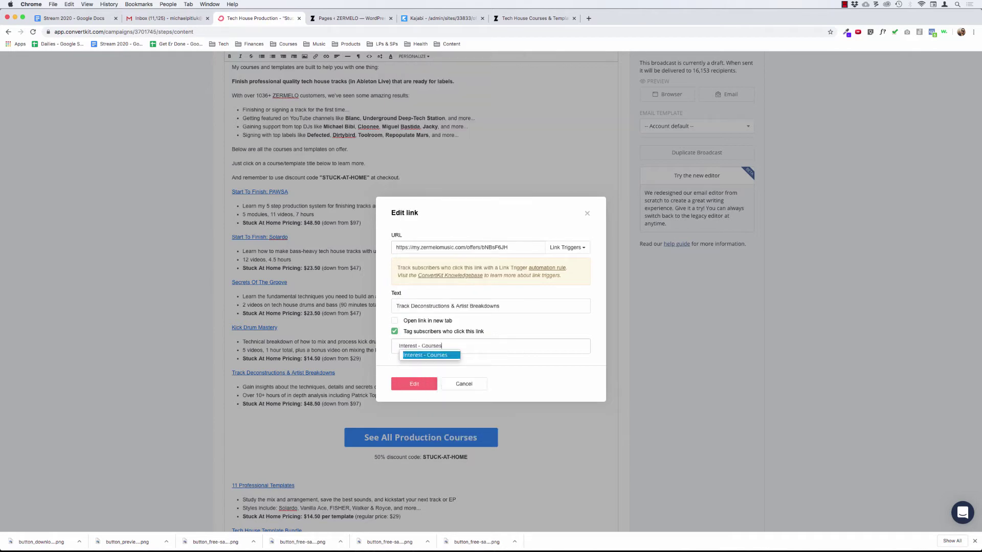
pyautogui.press('Return')
pyautogui.press('Down')
pyautogui.press('Return')
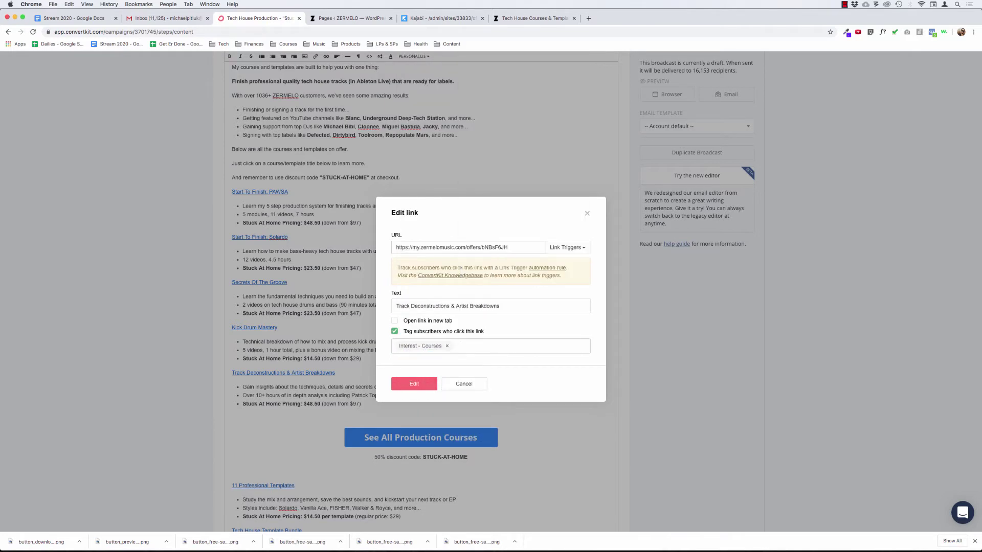
pyautogui.press('Down')
pyautogui.press('Return')
# Add the new click tag "Interest - Course - Track Deconstructions" to the Track Deconstructions link and save the link
pyautogui.write('Interest')
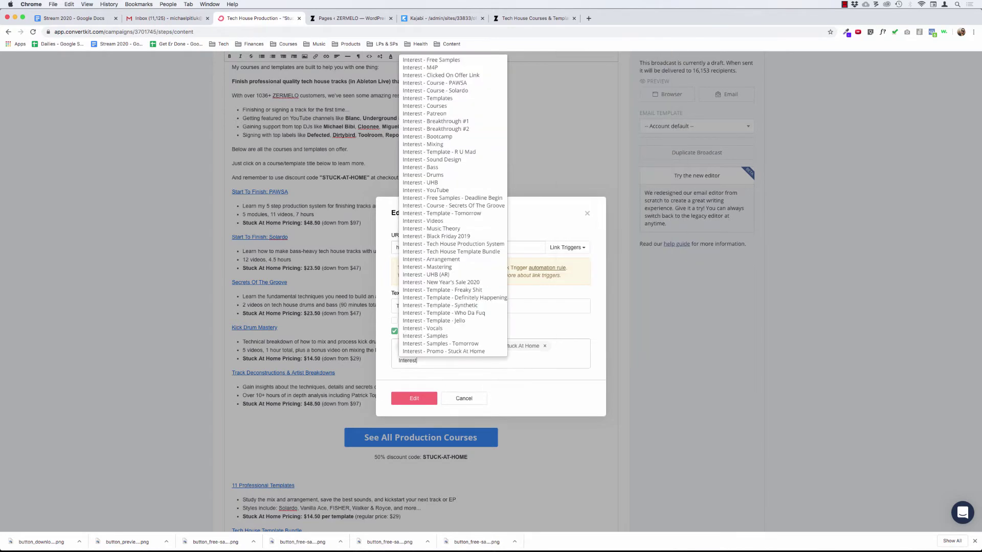
pyautogui.write(' - Course')
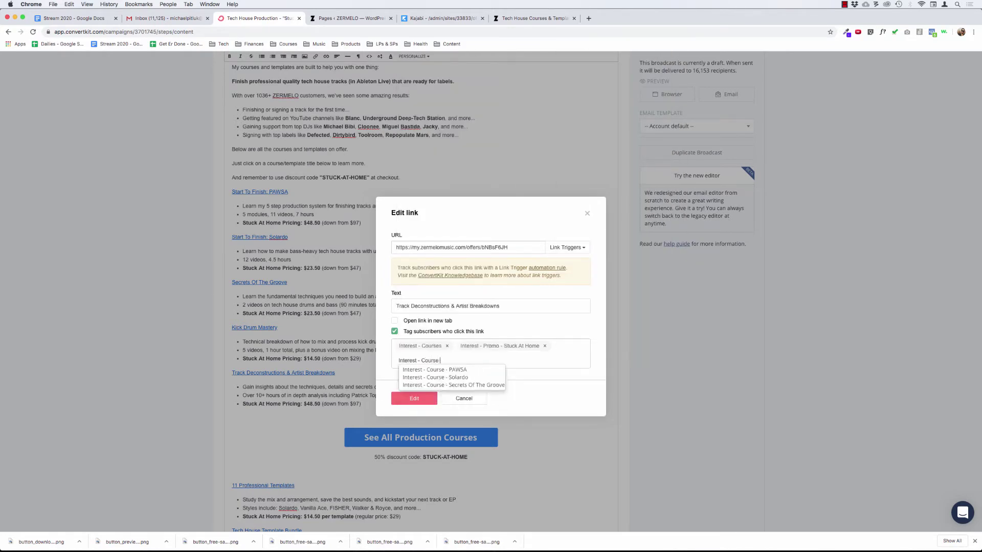
pyautogui.write(' - Track Deconstructions')
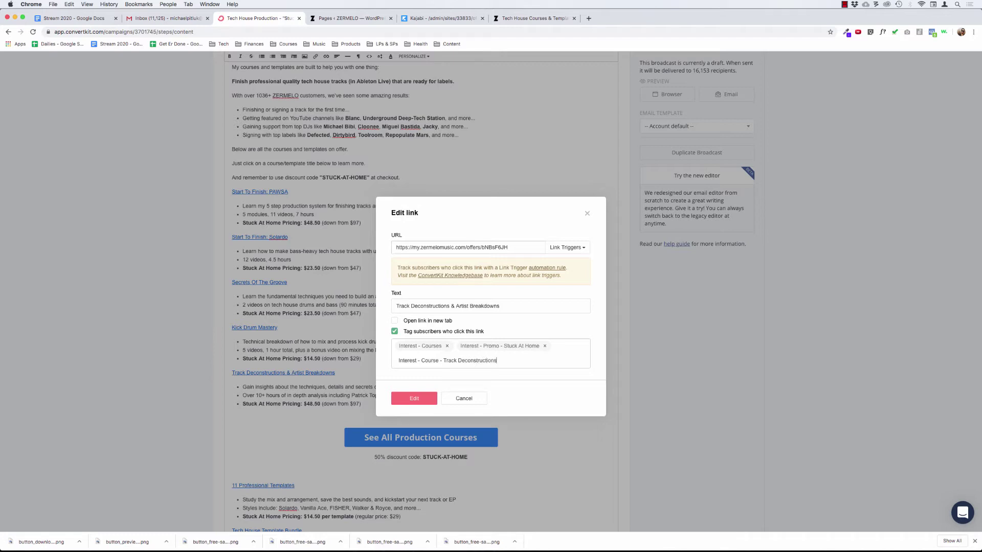
pyautogui.press('Return')
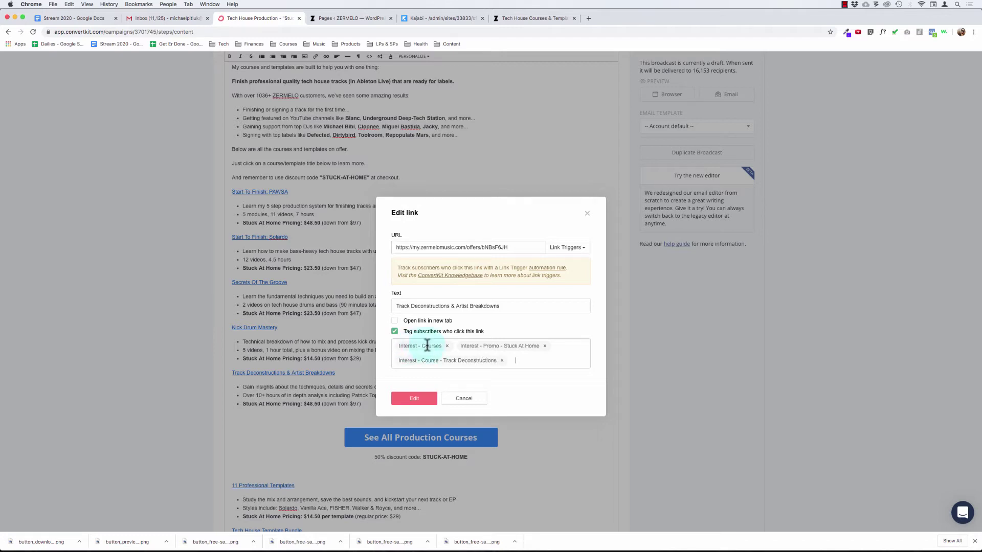
pyautogui.click(416, 399)
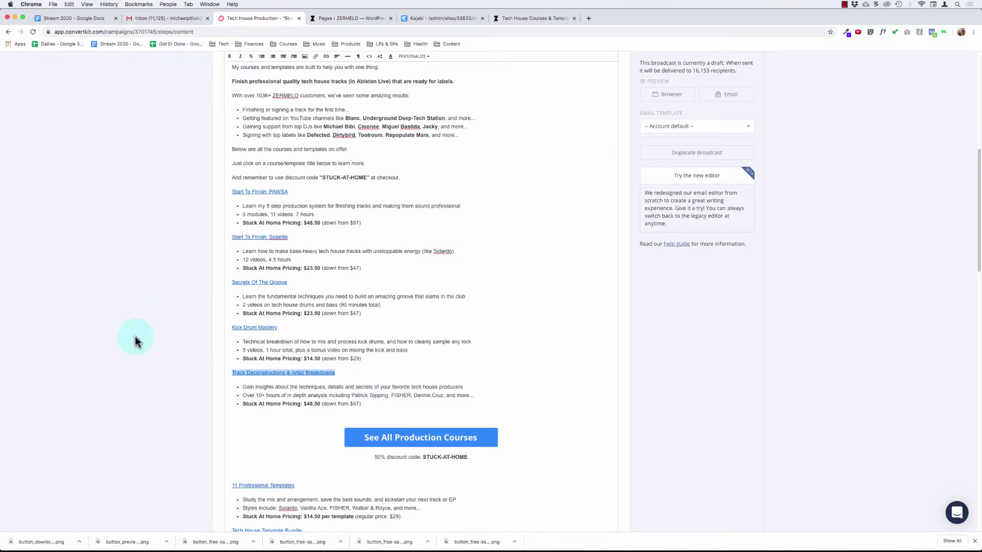
# Look over the rest of the sale email and select the "See All Production Courses" button image
pyautogui.click(186, 364)
pyautogui.scroll(-3, 186, 364)
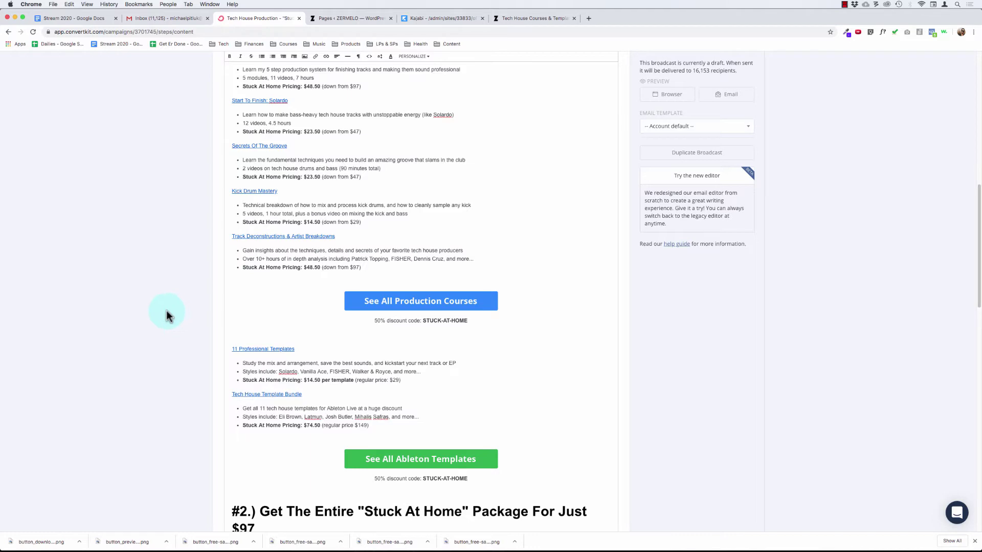
pyautogui.scroll(-9, 160, 318)
pyautogui.scroll(9, 160, 318)
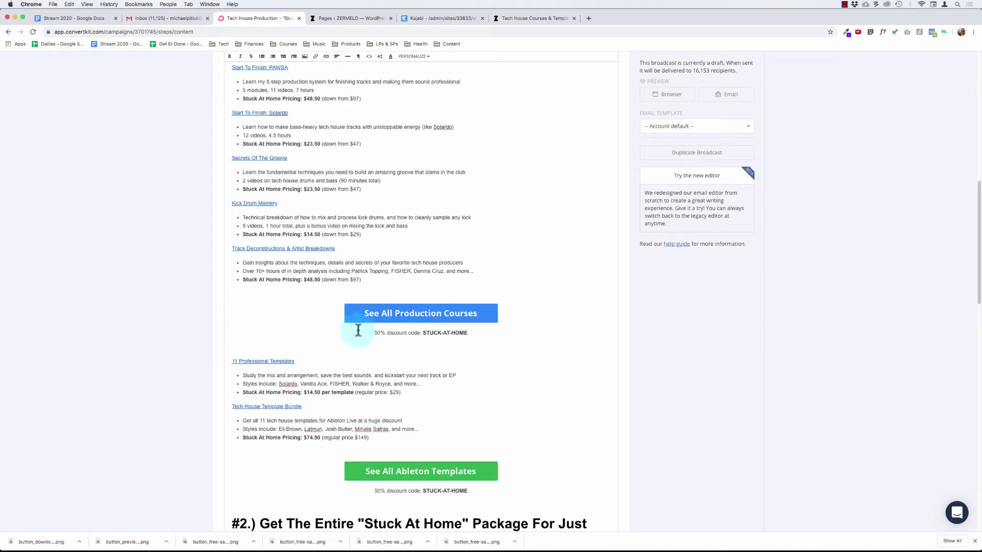
pyautogui.click(385, 312)
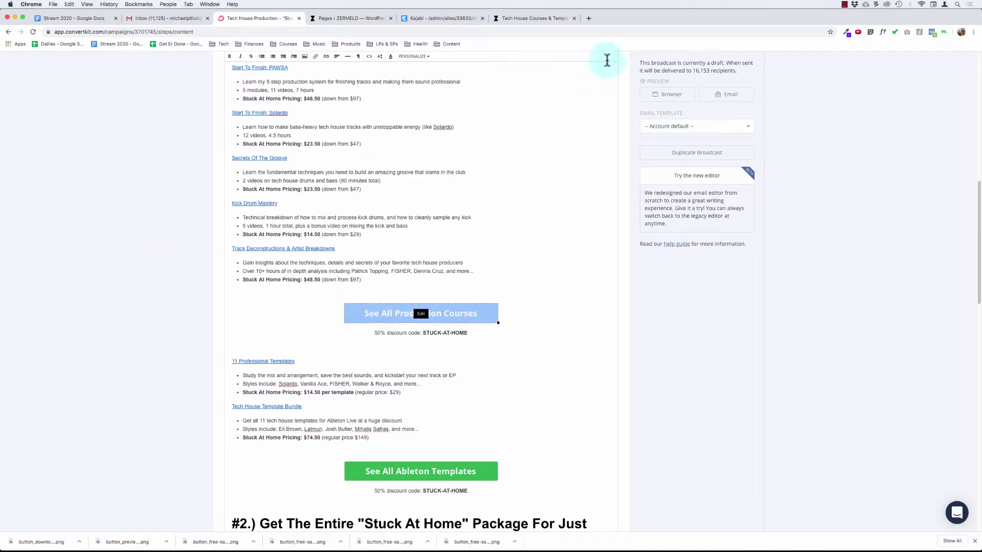
# Search Google for "da button factory" in a new browser tab
pyautogui.click(589, 18)
pyautogui.write('da')
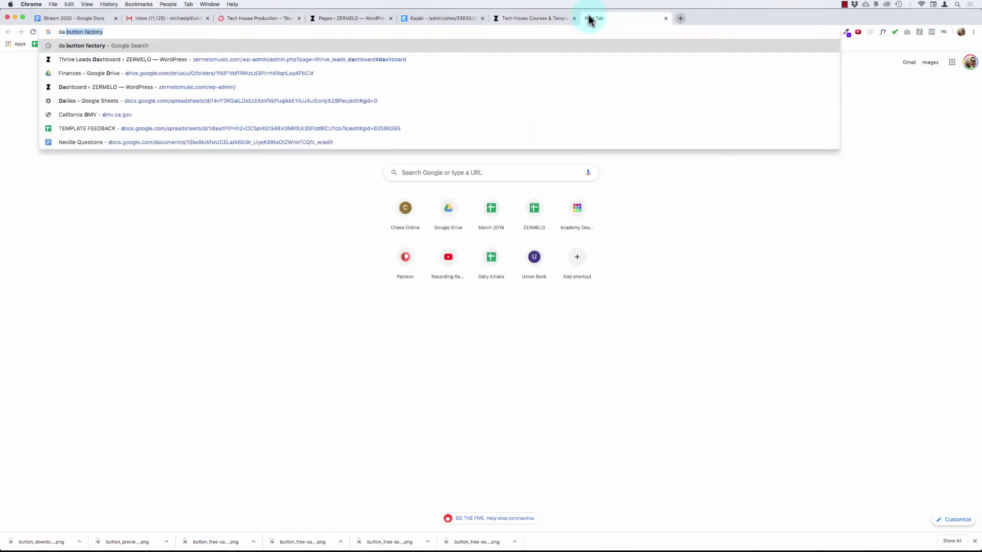
pyautogui.write(' button factor')
pyautogui.press('Return')
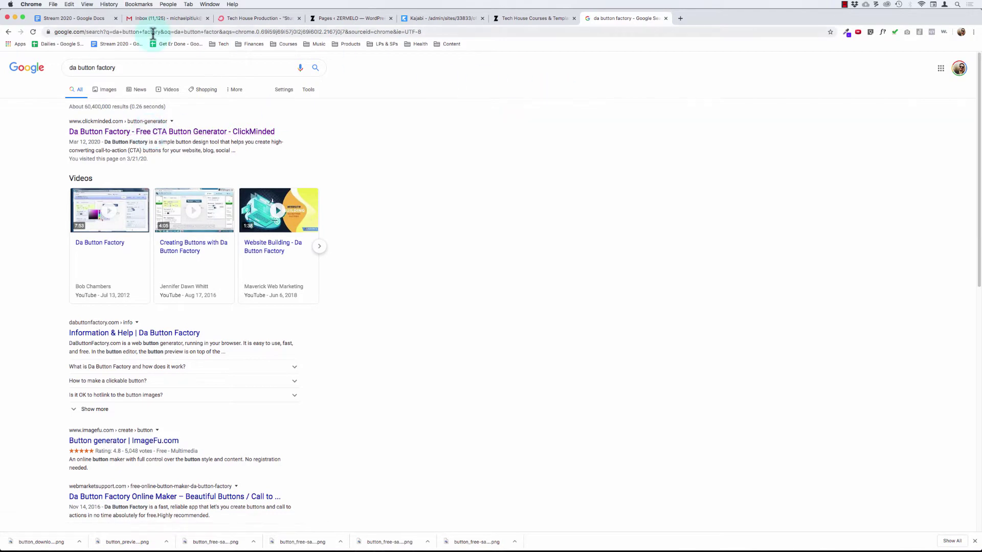
# Return to the broadcast draft, review the course list, and deselect the "See All Production Courses" button image
pyautogui.click(260, 24)
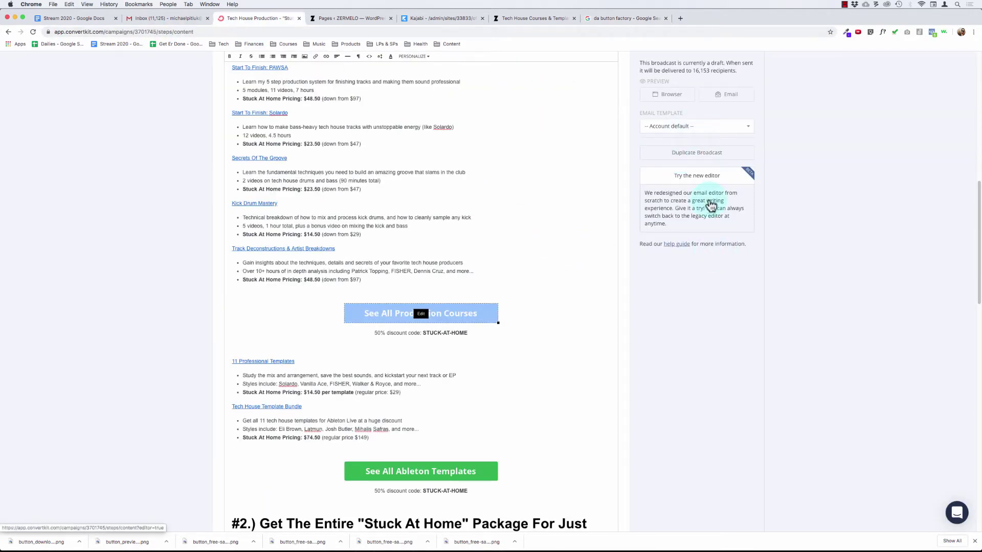
pyautogui.scroll(3, 491, 276)
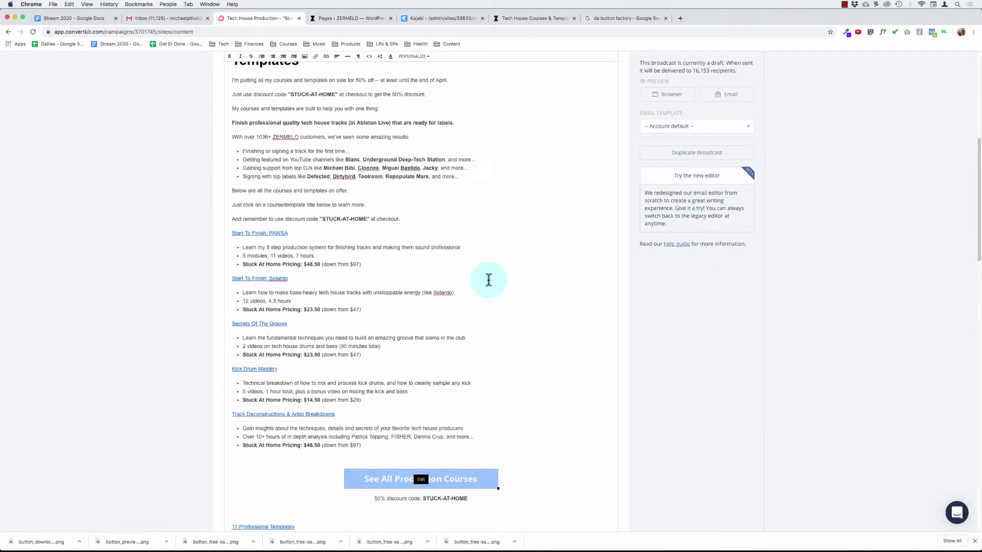
pyautogui.scroll(-1, 486, 349)
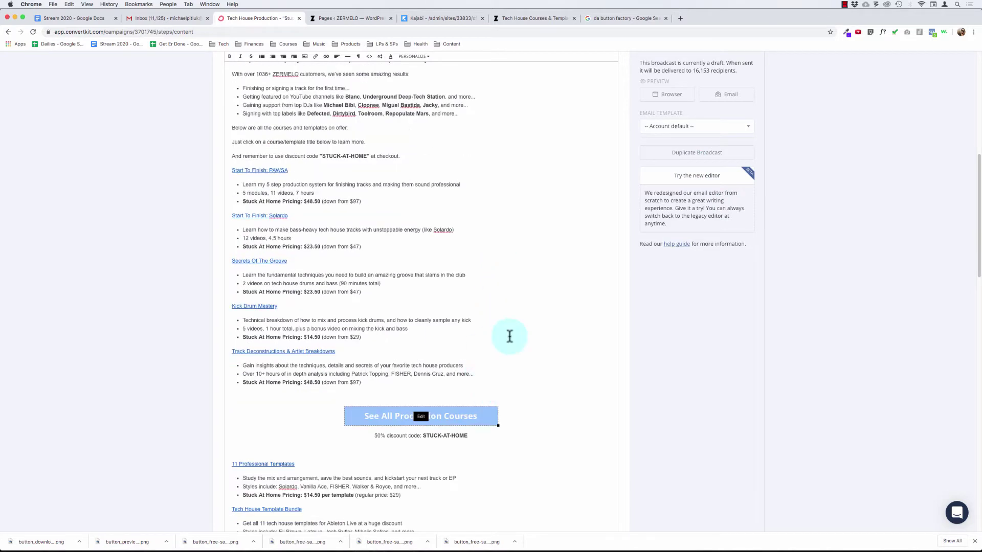
pyautogui.click(402, 380)
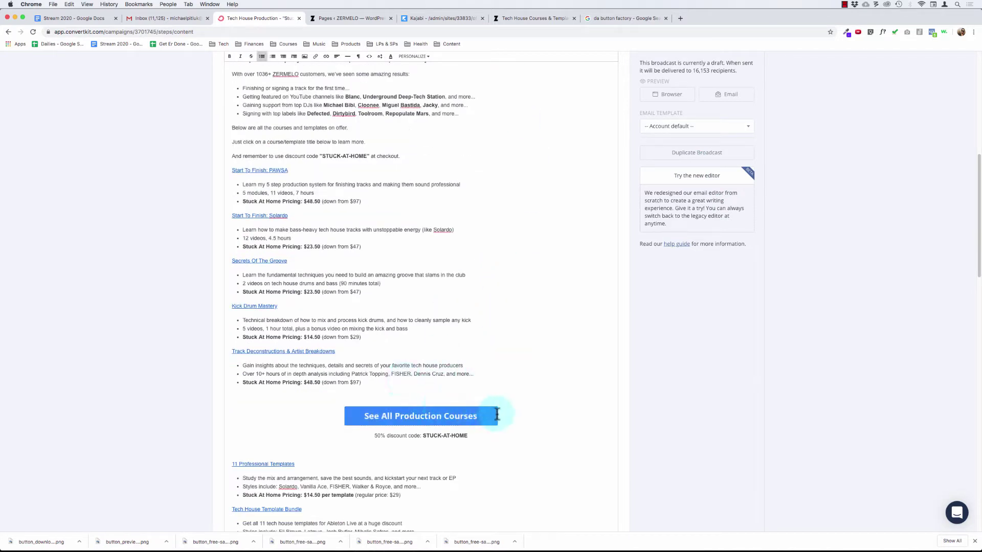
# Open ClickMinded's Da Button Factory generator from the search results and examine its button text, font and size settings
pyautogui.click(619, 19)
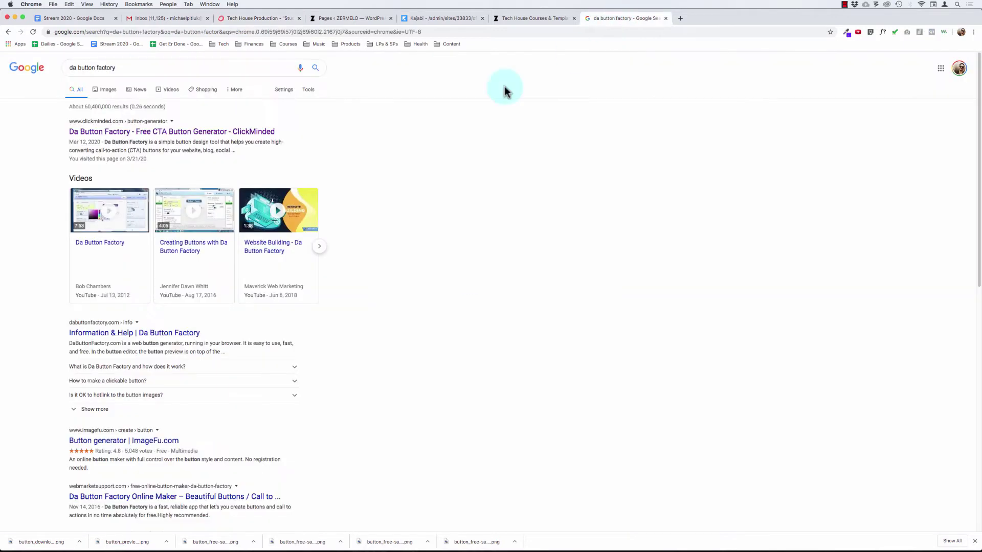
pyautogui.click(138, 133)
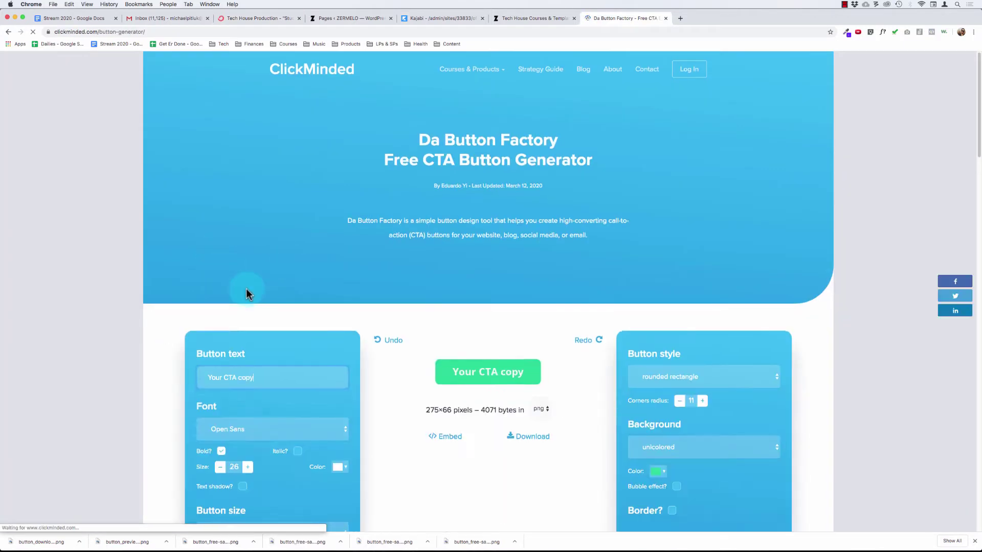
pyautogui.scroll(-8, 248, 289)
pyautogui.scroll(8, 255, 272)
pyautogui.scroll(-1, 256, 275)
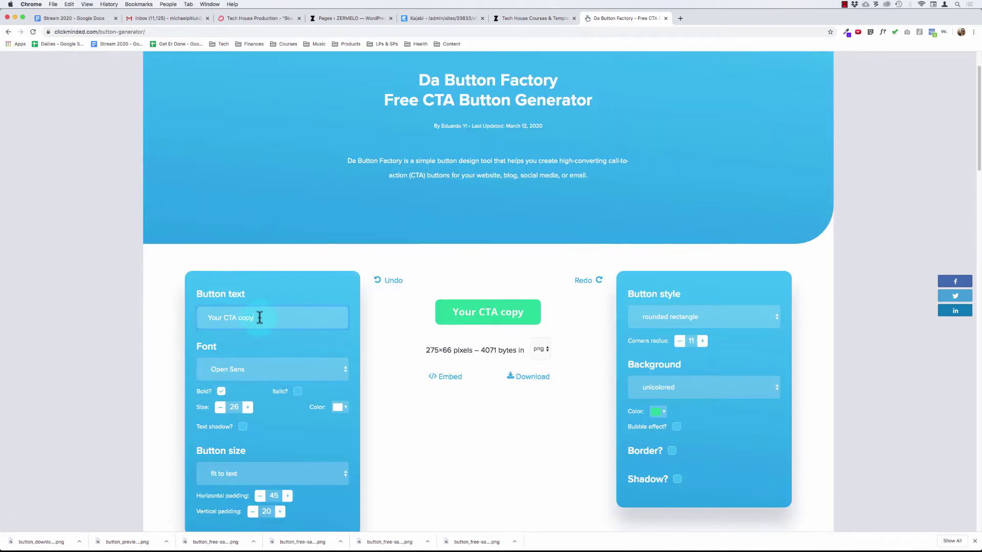
pyautogui.scroll(-3, 260, 318)
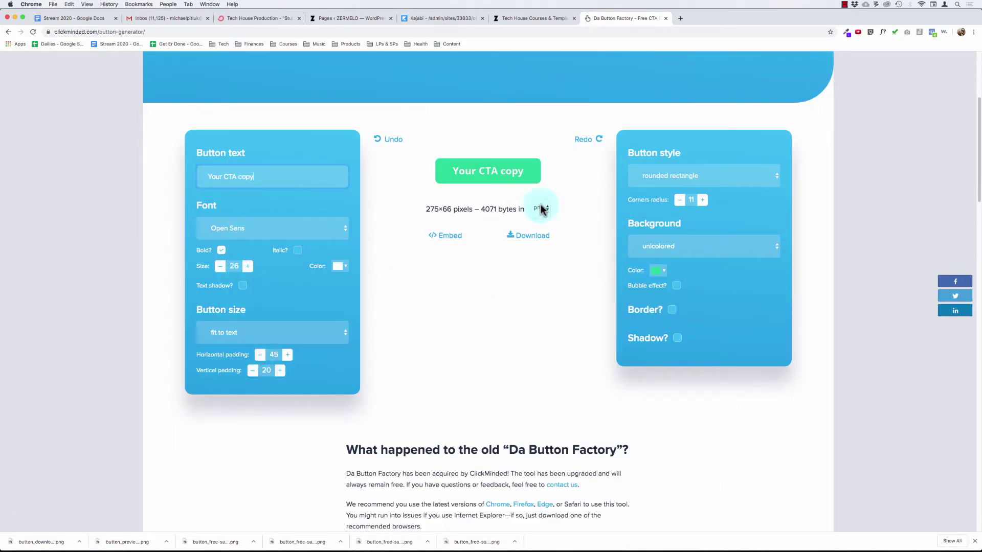
# Look at the button style and background options in the generator and close its page
pyautogui.click(666, 184)
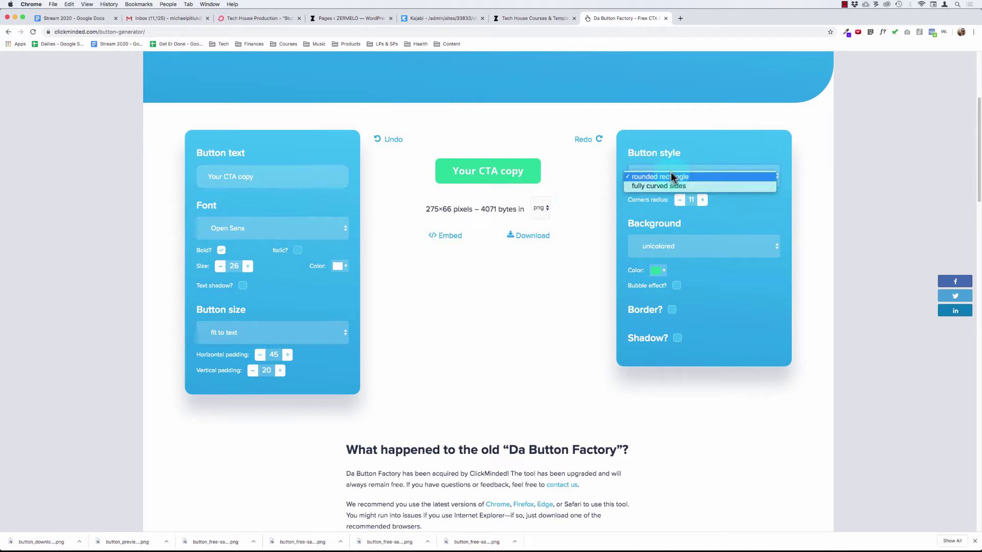
pyautogui.click(715, 151)
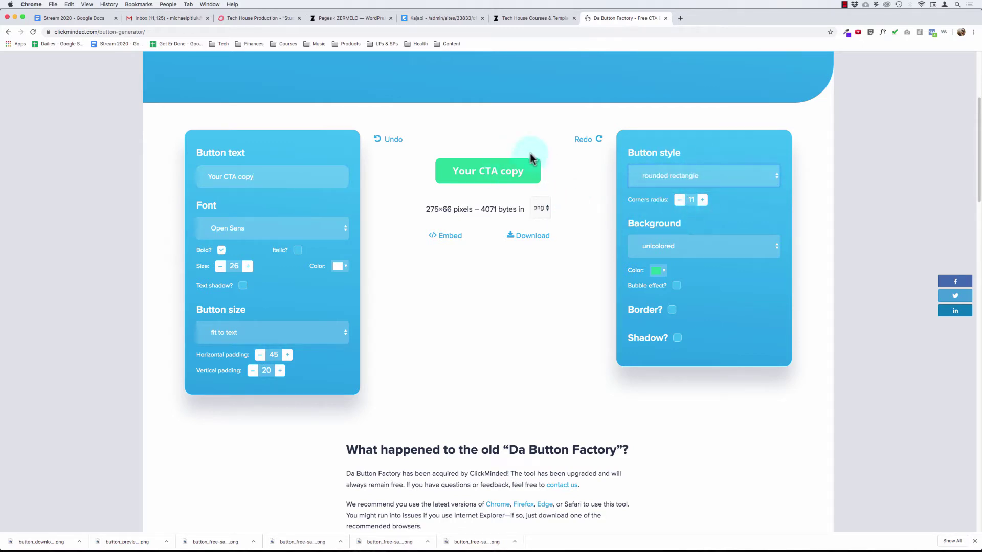
pyautogui.click(663, 248)
pyautogui.click(683, 285)
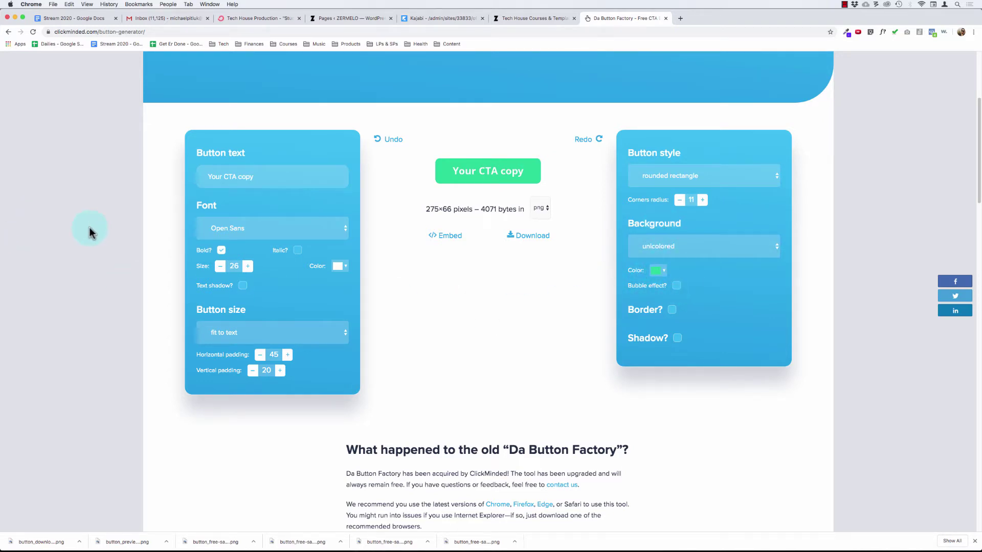
pyautogui.press('super+w')
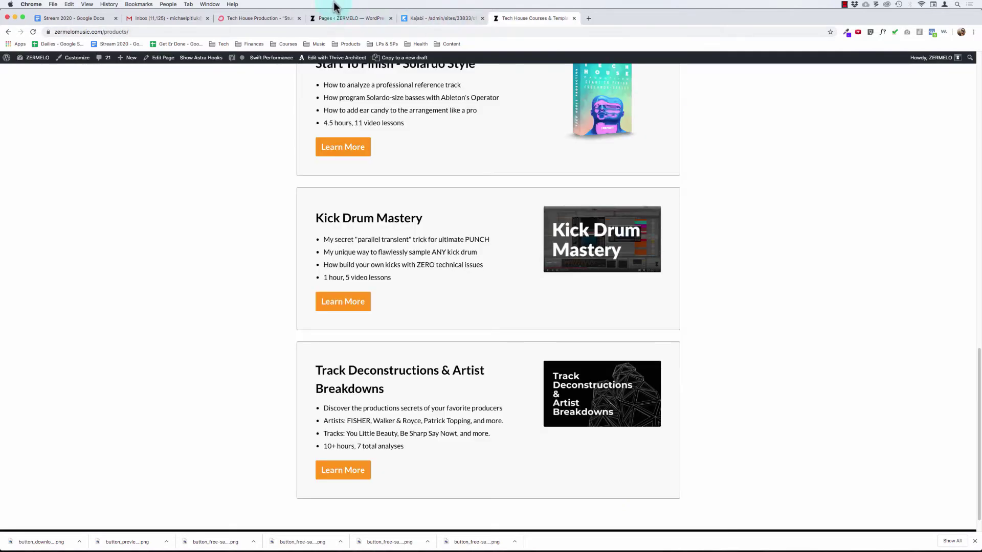
# Return to the broadcast draft and review the course list down to the "See All Production Courses" button
pyautogui.click(338, 19)
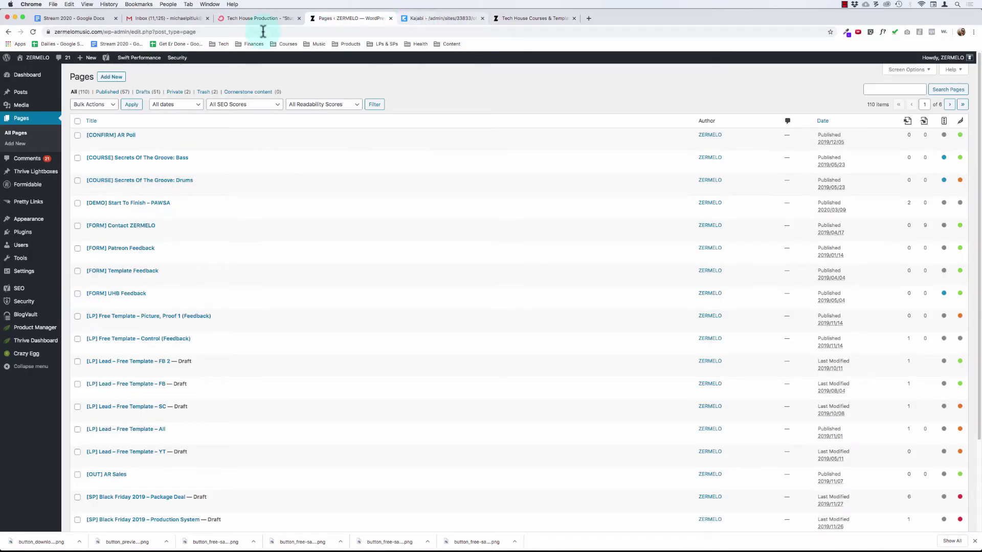
pyautogui.click(253, 19)
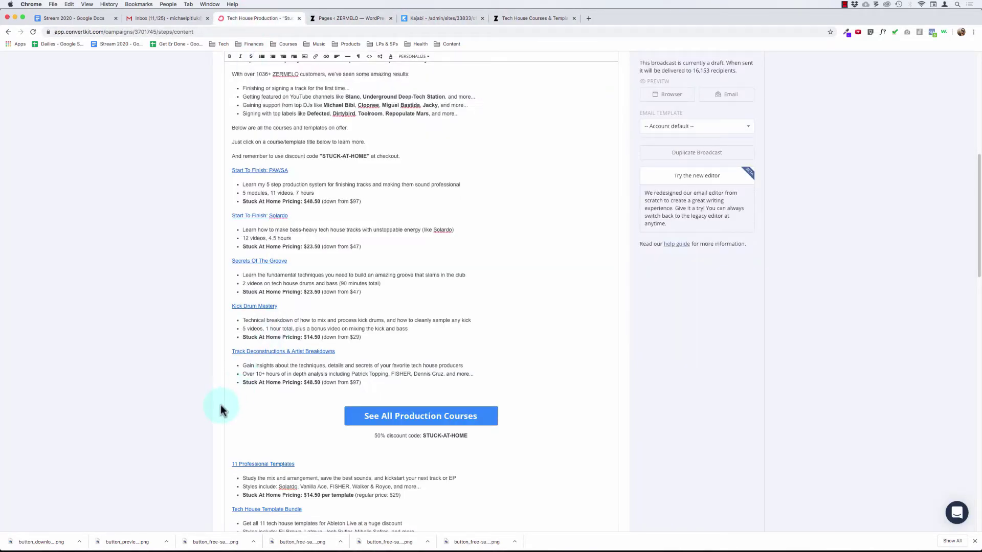
pyautogui.scroll(3, 537, 274)
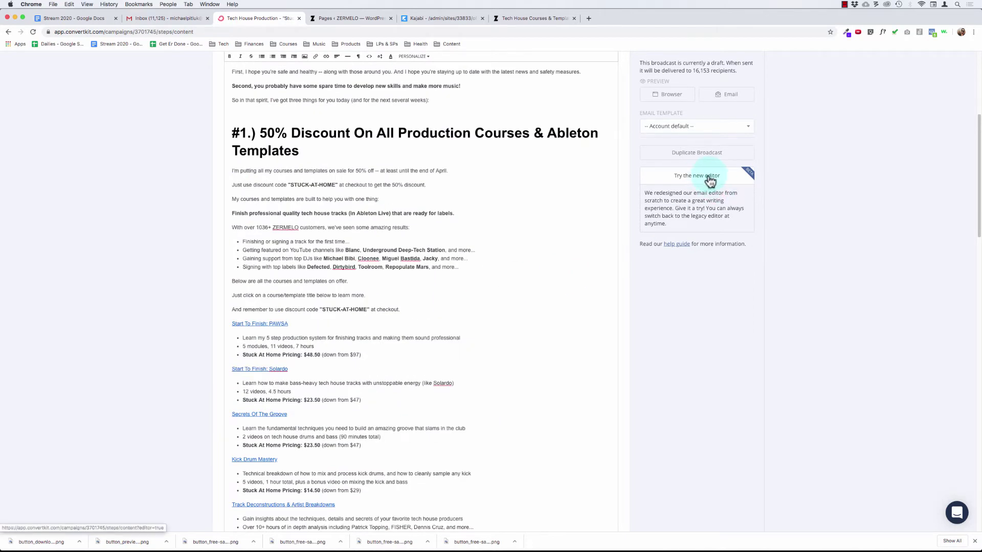
pyautogui.scroll(-3, 331, 338)
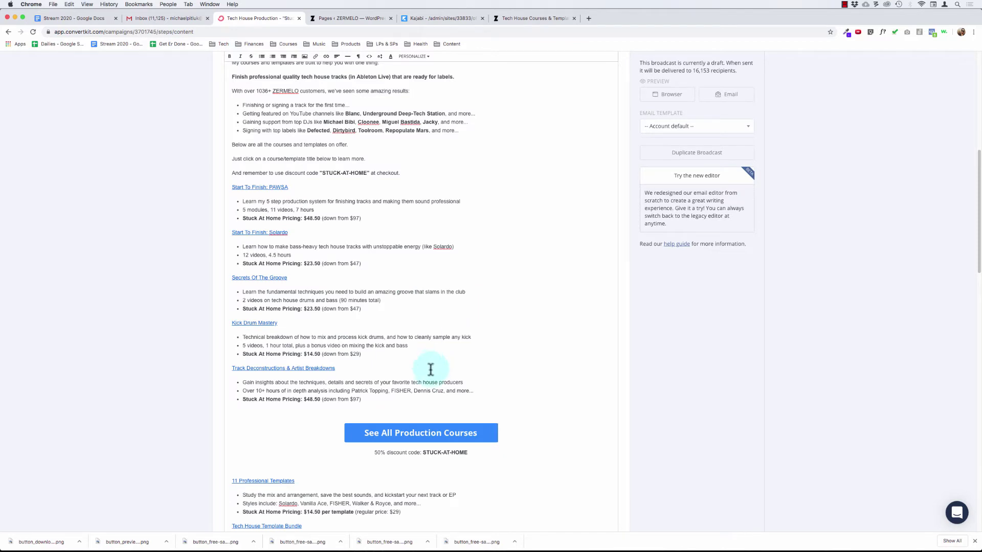
pyautogui.scroll(-1, 404, 391)
# Examine the link and link trigger options of the "See All Production Courses" button image, close its settings and deselect the image
pyautogui.click(412, 399)
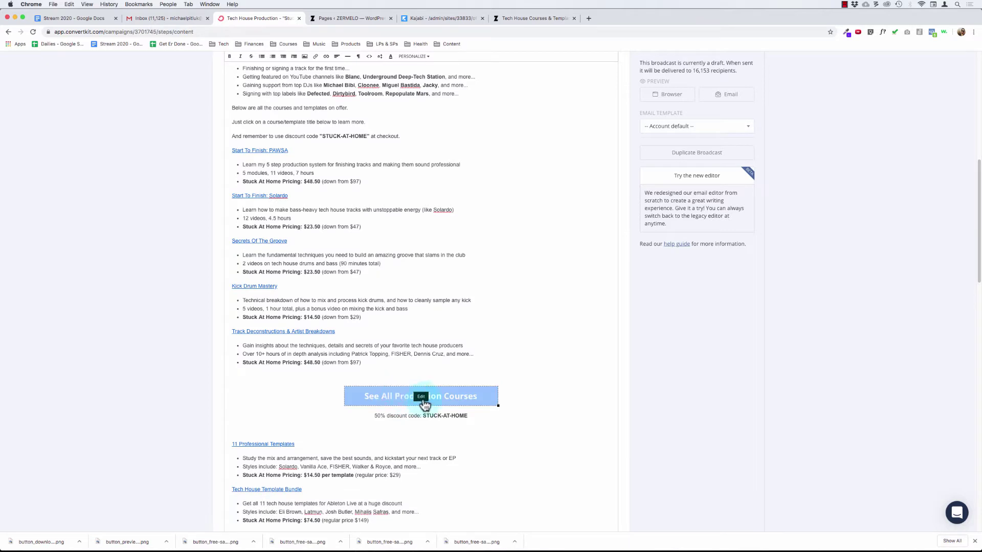
pyautogui.click(422, 397)
pyautogui.click(406, 248)
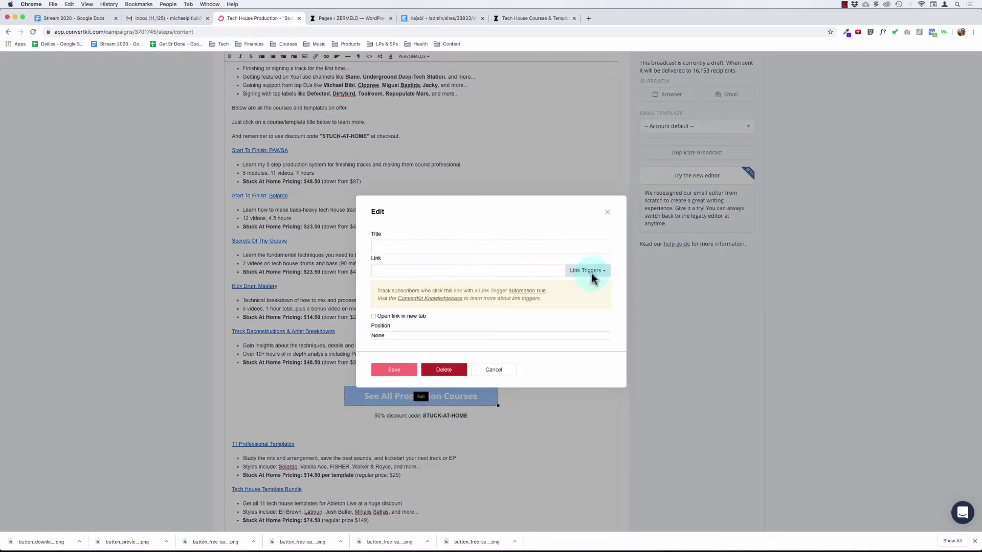
pyautogui.click(490, 271)
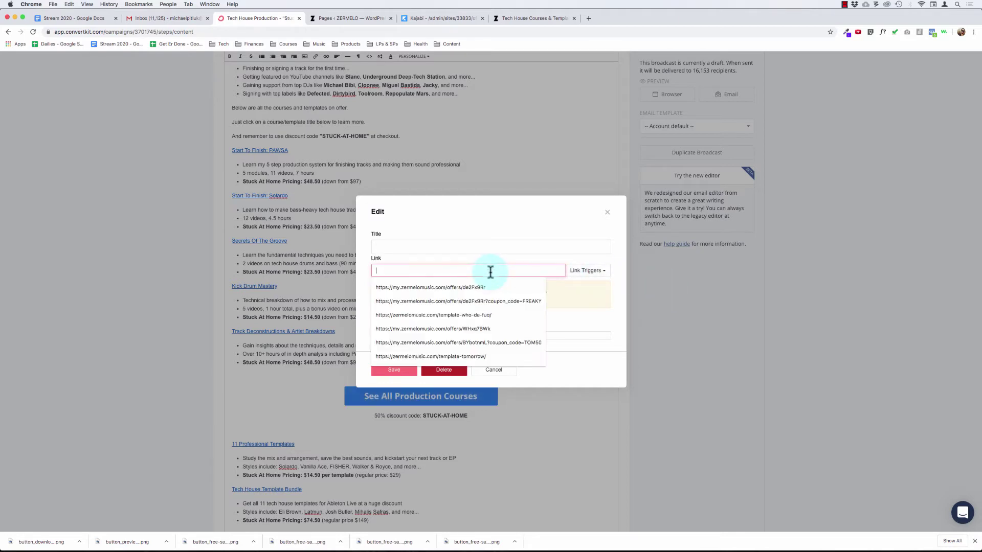
pyautogui.click(599, 272)
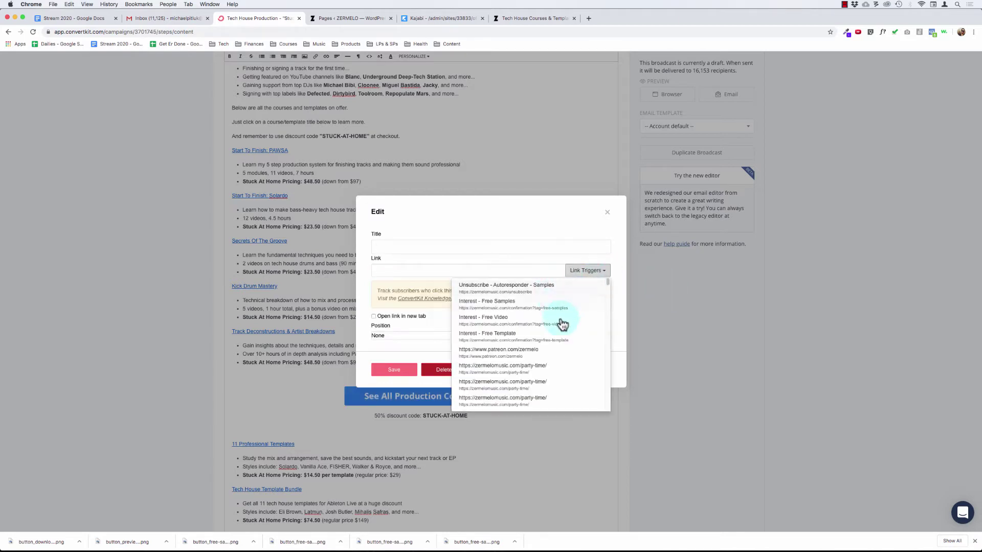
pyautogui.click(541, 207)
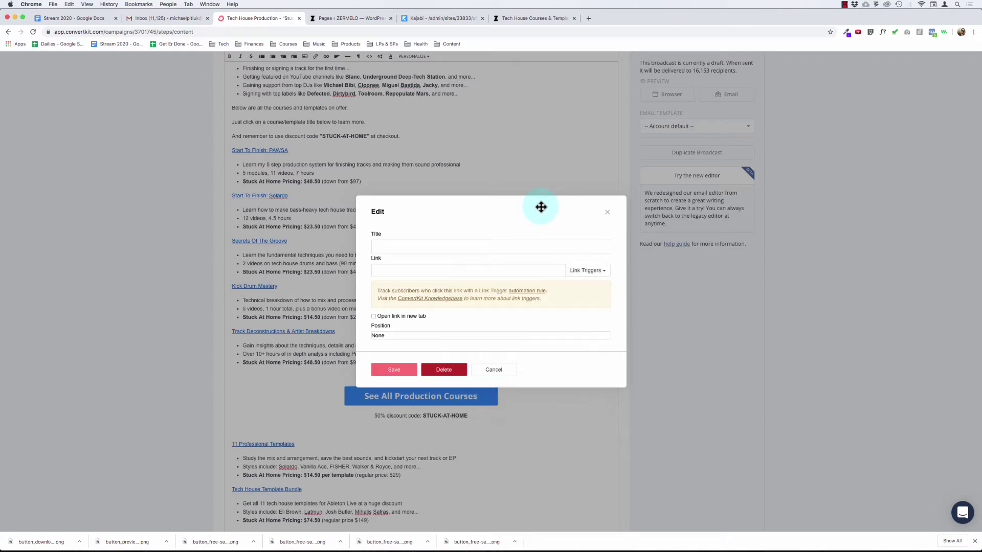
pyautogui.click(606, 213)
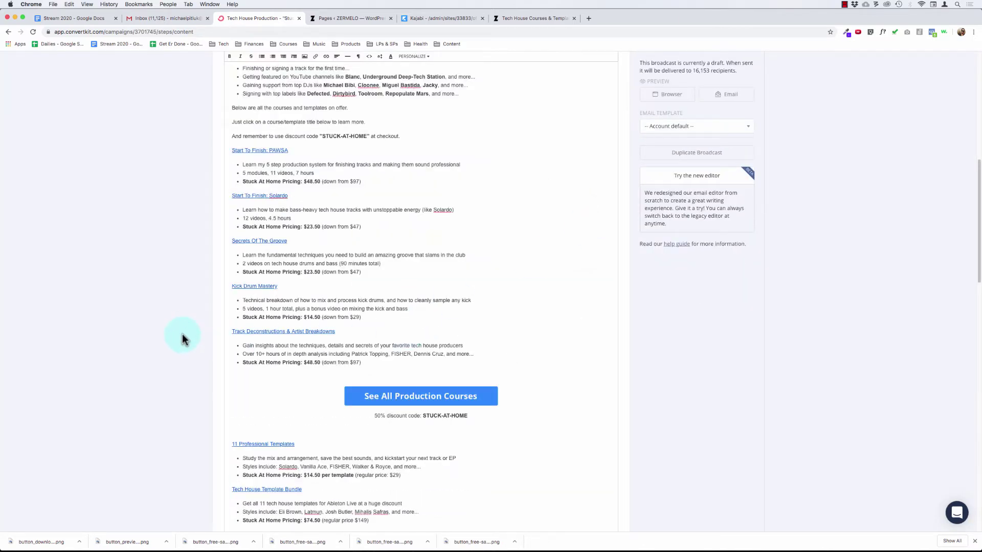
pyautogui.scroll(-1, 185, 336)
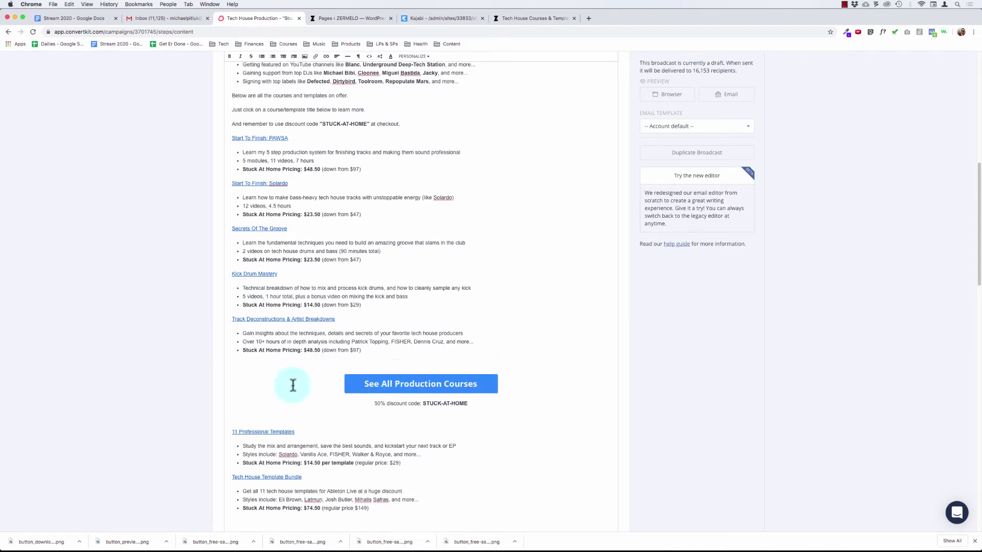
pyautogui.click(423, 389)
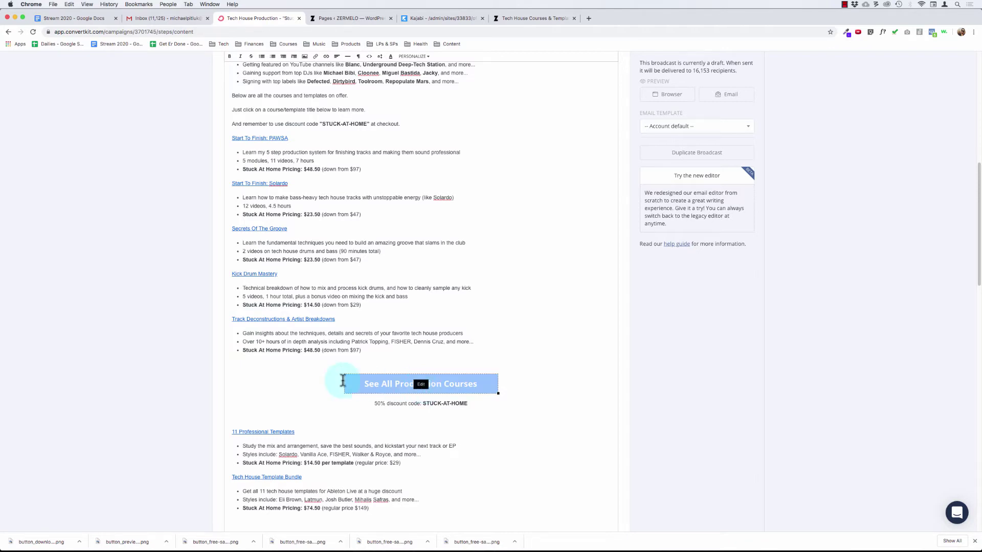
pyautogui.click(342, 381)
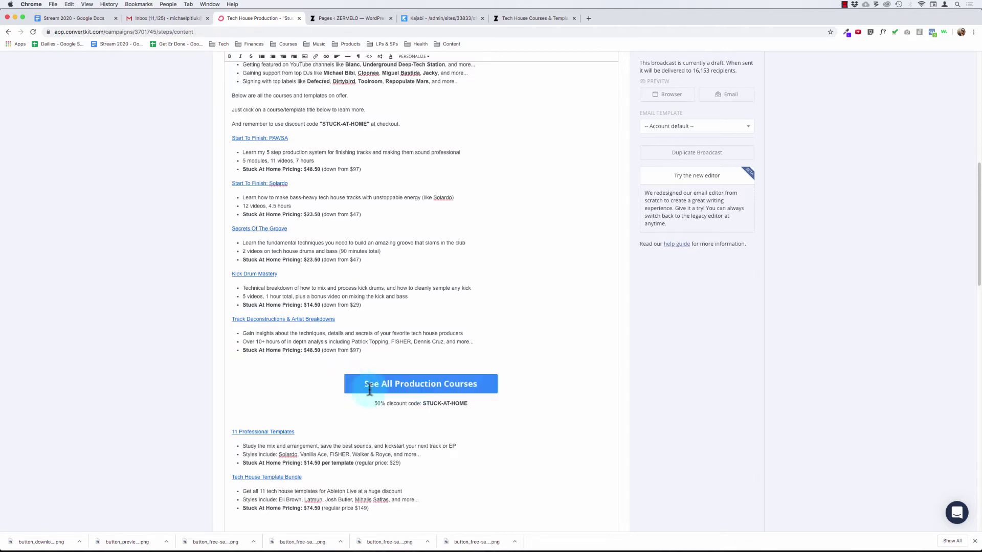
# Switch to the Tech House Production Courses page and copy its web address
pyautogui.click(529, 20)
pyautogui.scroll(10, 322, 219)
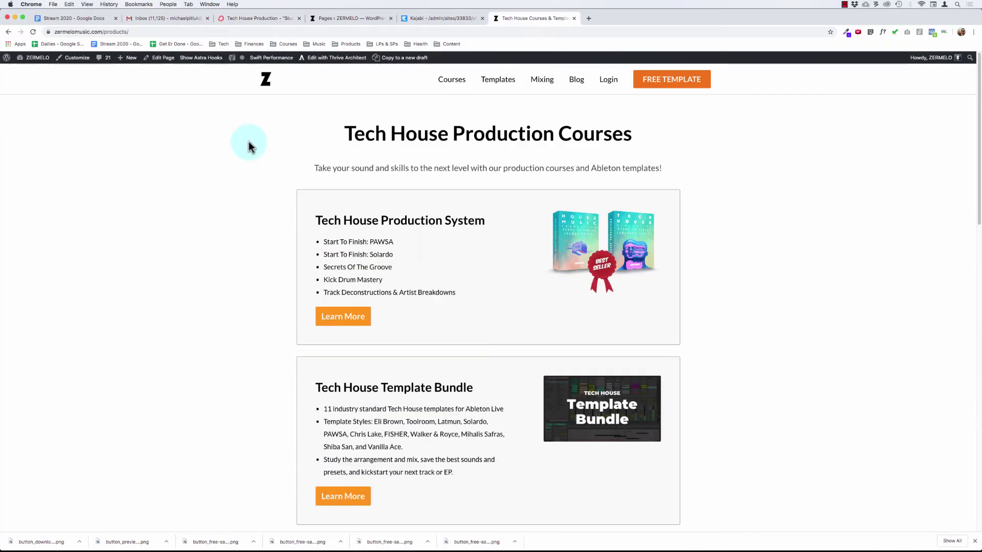
pyautogui.click(228, 30)
pyautogui.press('super+c')
# Return to the broadcast draft and close the Kajabi offers page
pyautogui.click(439, 18)
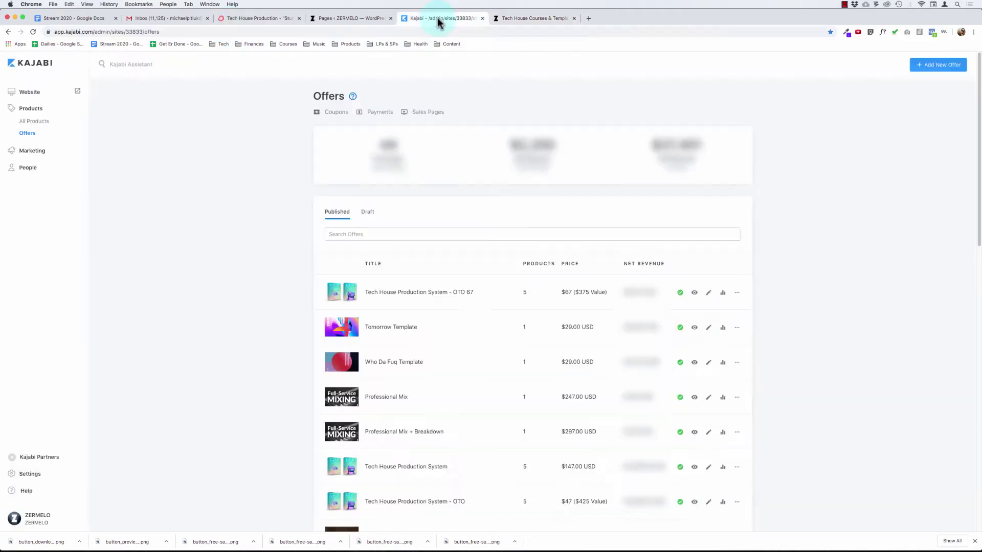
pyautogui.click(334, 18)
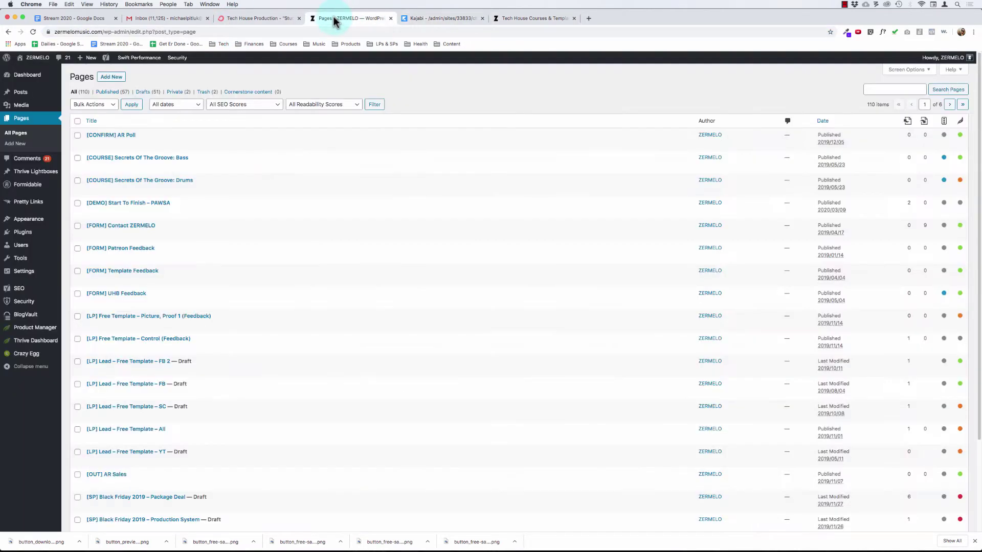
pyautogui.click(263, 24)
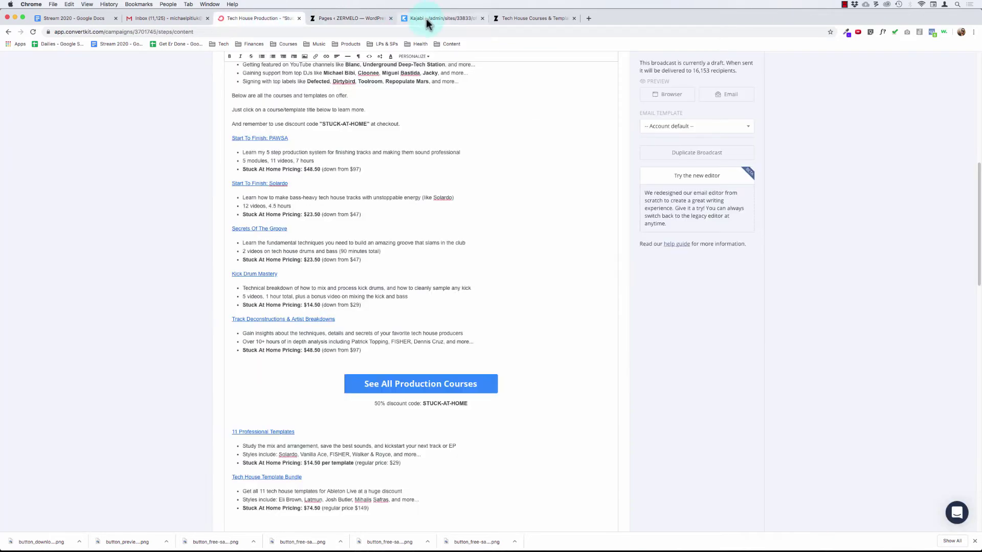
pyautogui.middleClick(466, 23)
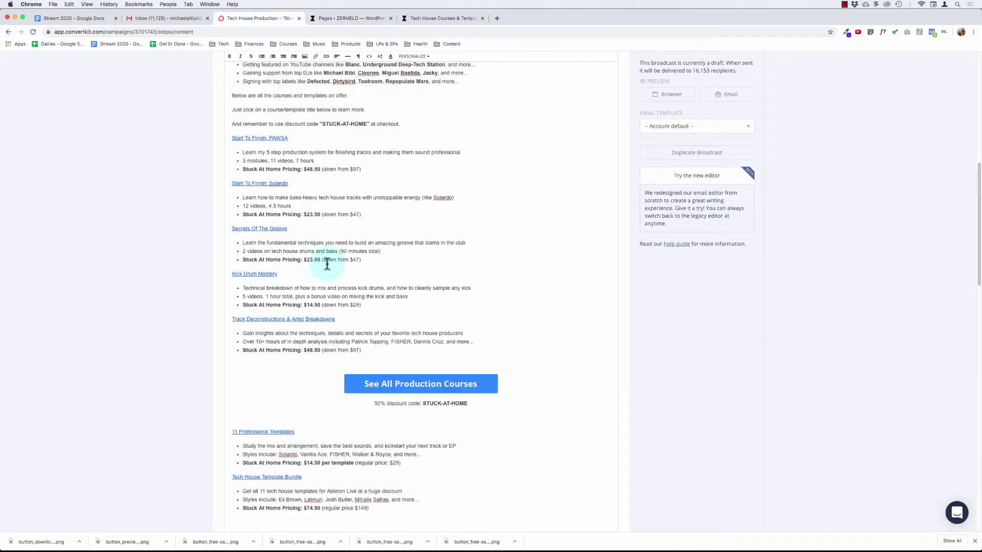
pyautogui.scroll(-1, 281, 309)
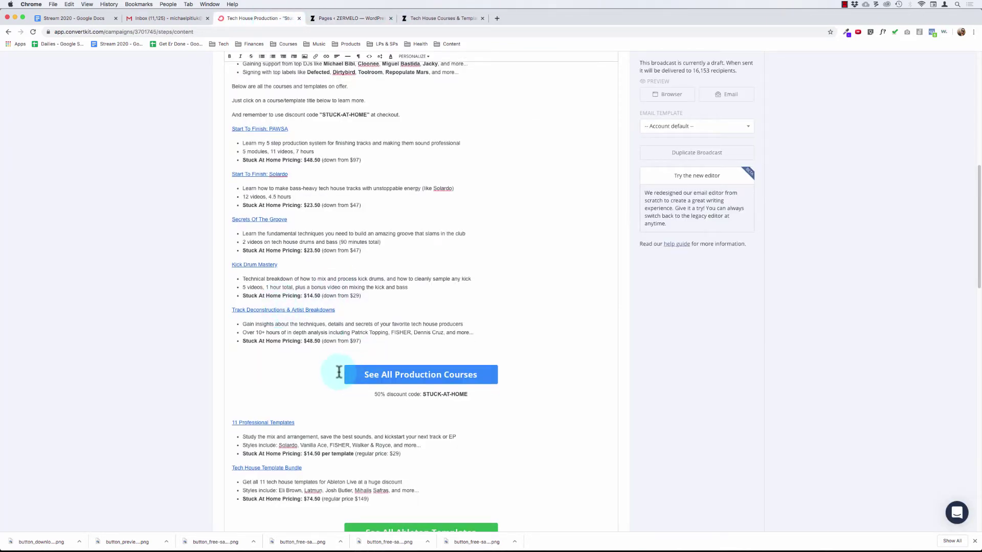
pyautogui.moveTo(340, 372); pyautogui.dragTo(496, 373)
pyautogui.click(443, 381)
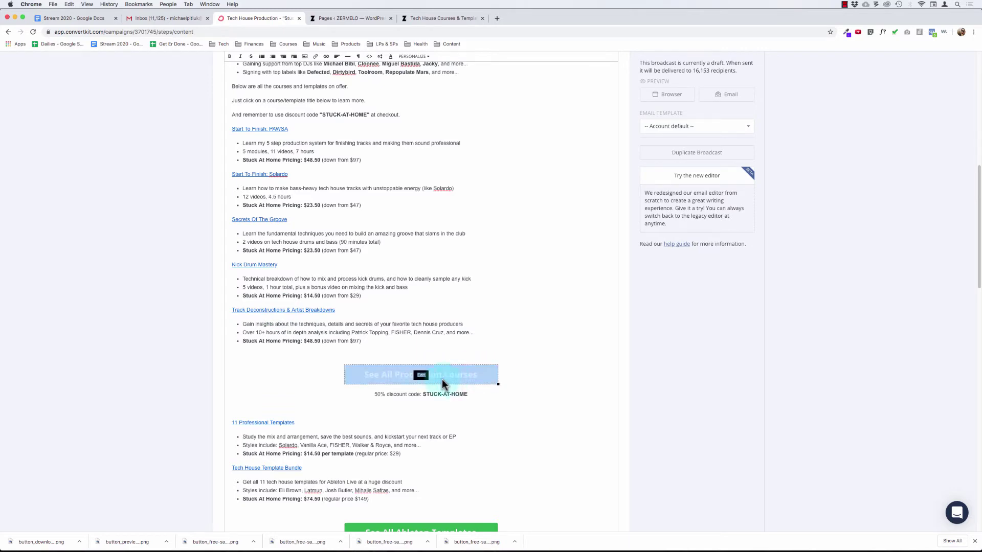
pyautogui.click(421, 376)
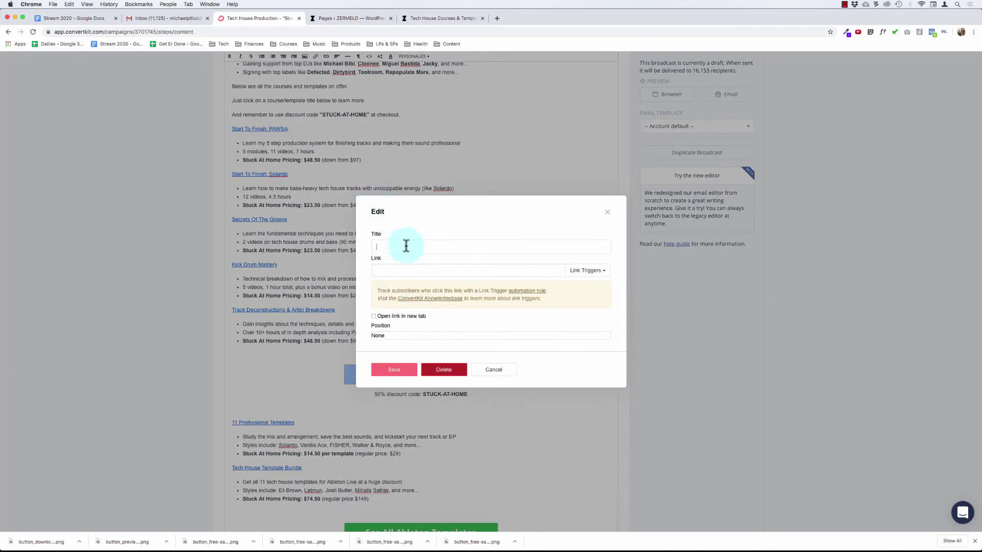
pyautogui.click(396, 272)
pyautogui.press('super+v')
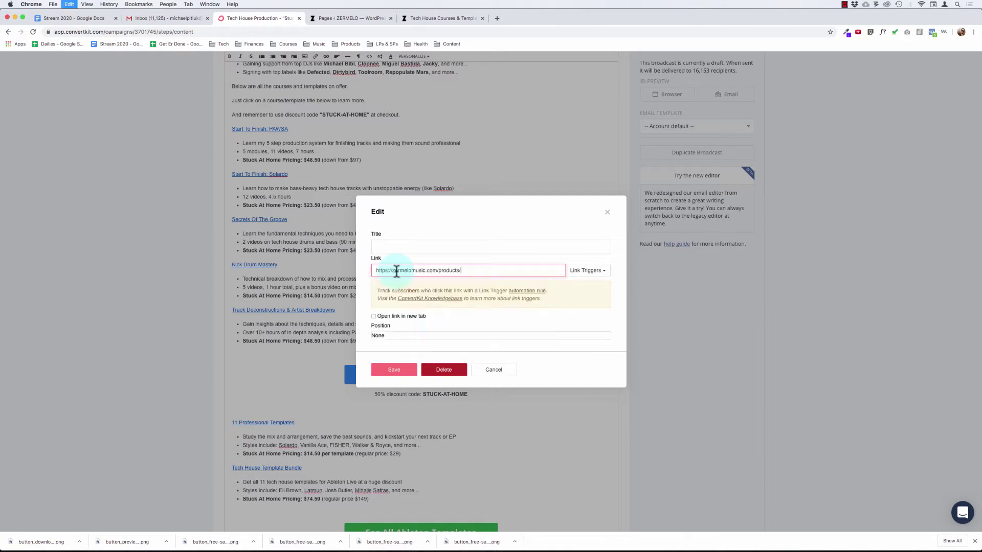
pyautogui.click(394, 371)
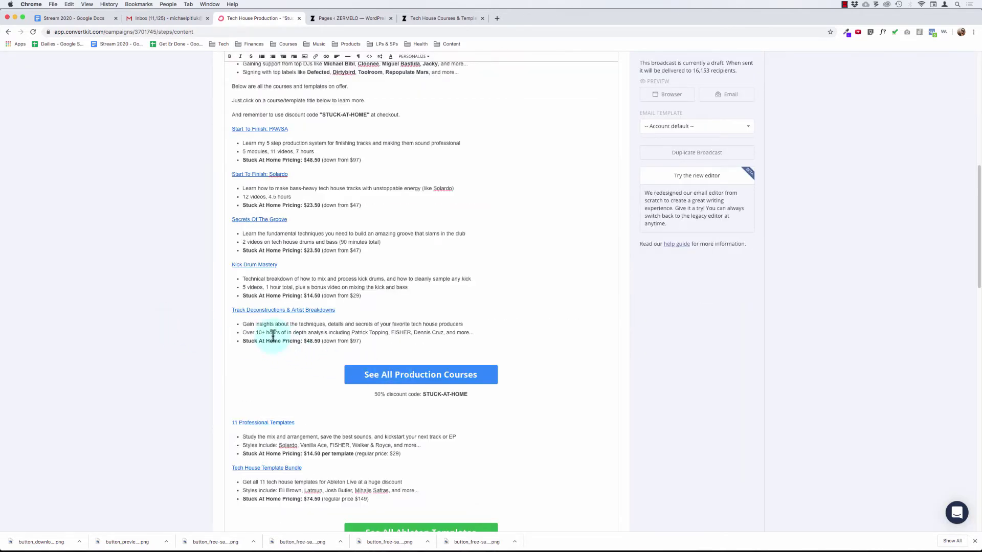
pyautogui.click(388, 343)
pyautogui.press('Return')
pyautogui.press('Return')
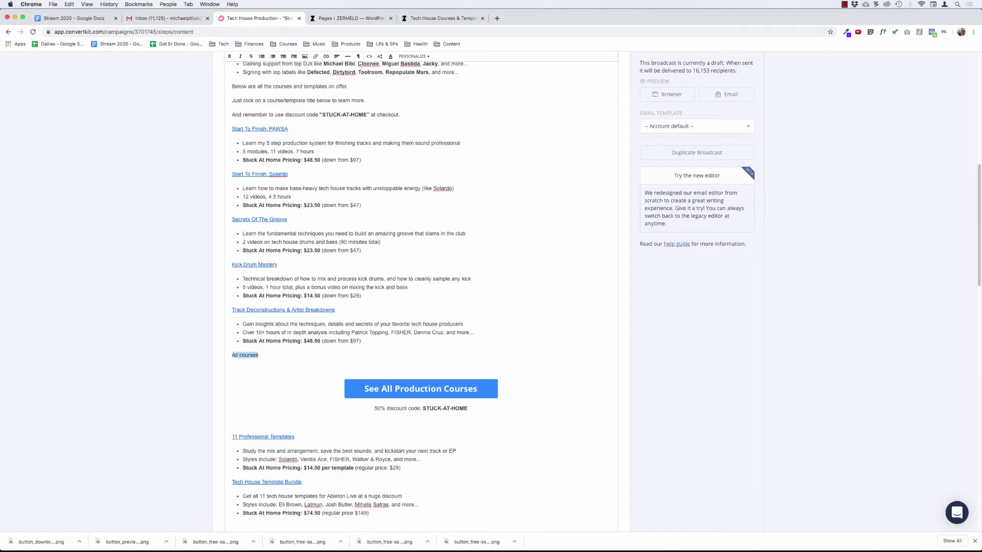
pyautogui.press('super+k')
pyautogui.press('super+v')
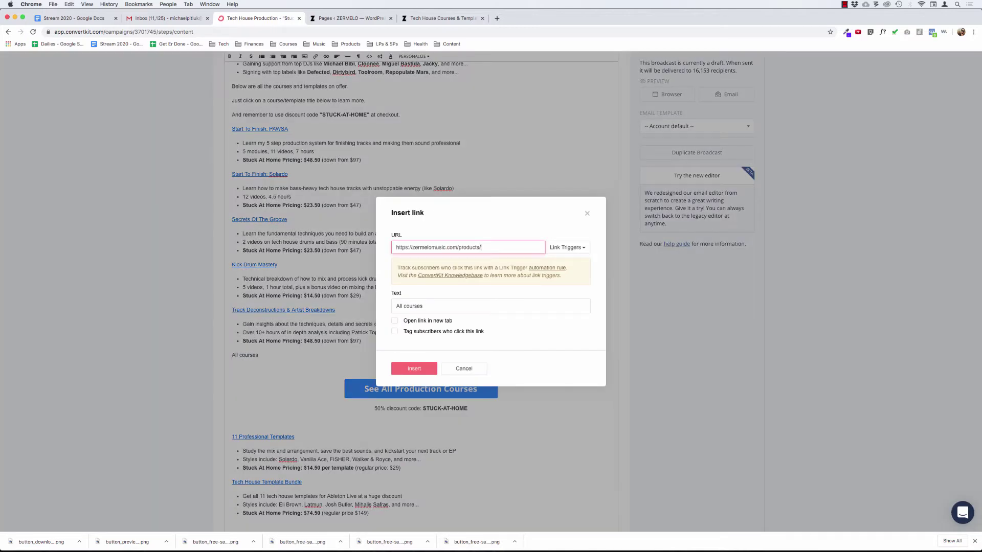
# Tag subscribers who click the "All courses" link with "Interest - Courses" and "Interest - Promo - Stuck At Home", and insert the link
pyautogui.click(423, 331)
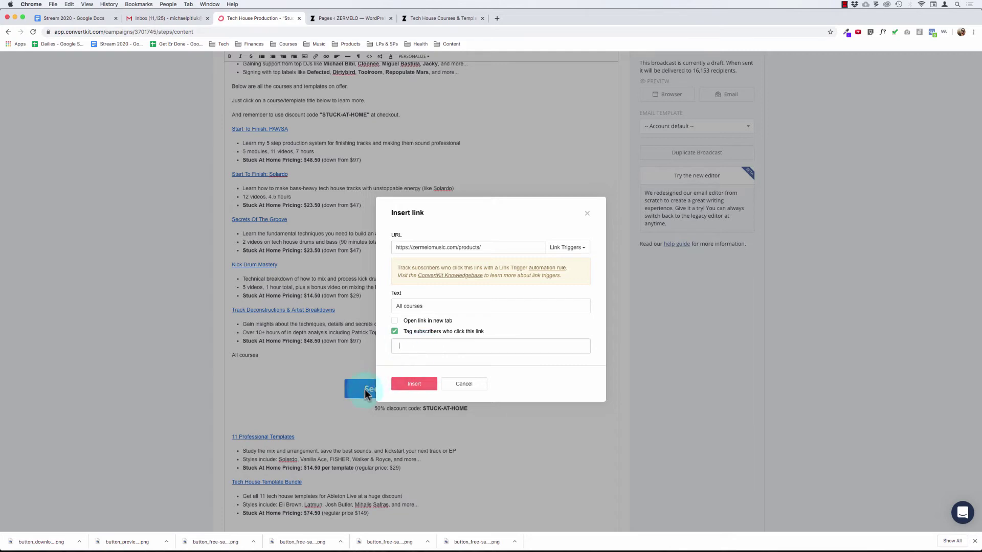
pyautogui.click(415, 345)
pyautogui.write('interest')
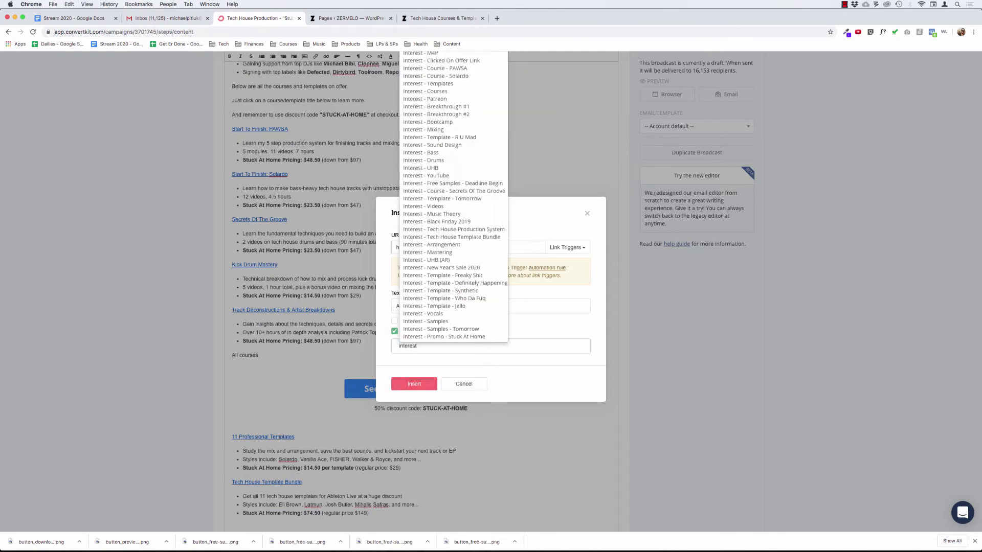
pyautogui.write(' - courses')
pyautogui.press('Down')
pyautogui.press('Return')
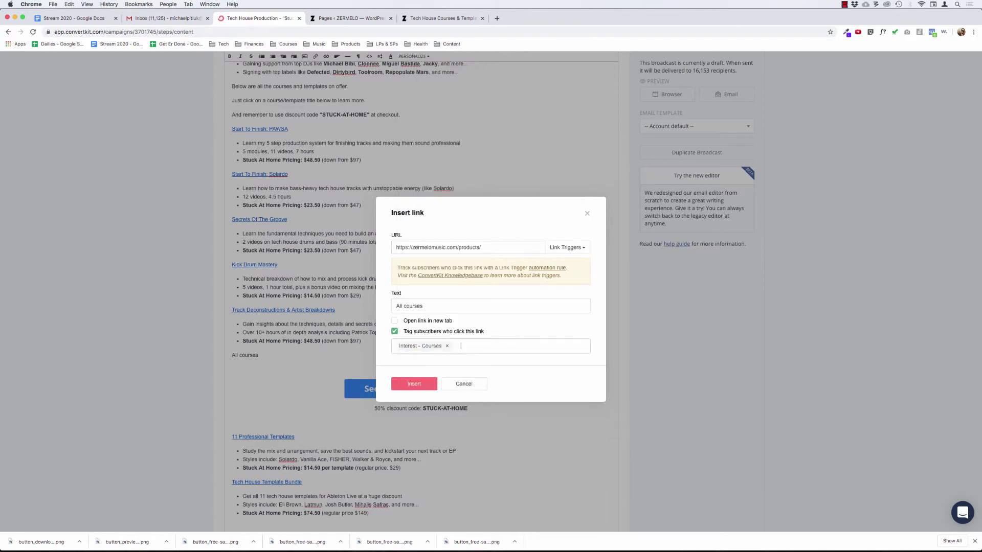
pyautogui.write('promo')
pyautogui.press('Down')
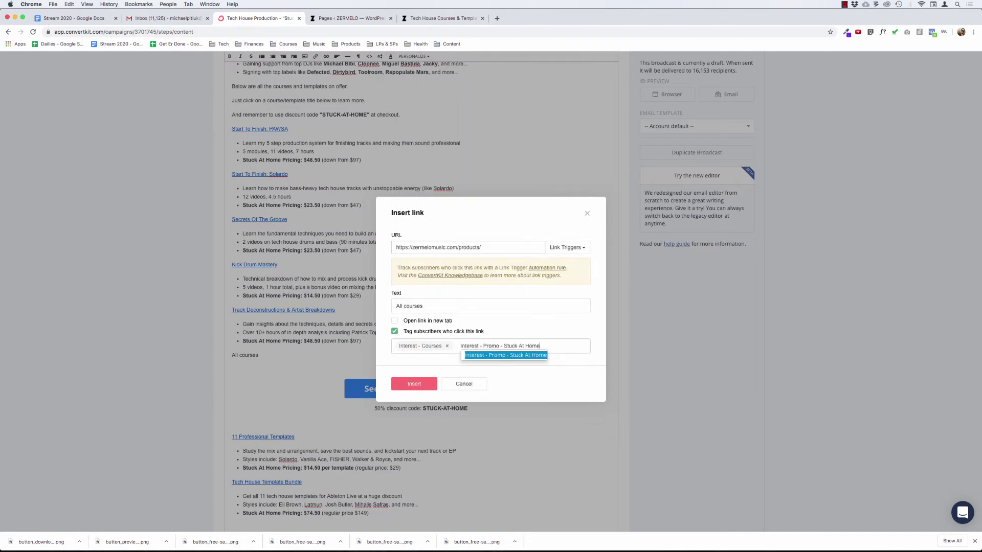
pyautogui.press('Return')
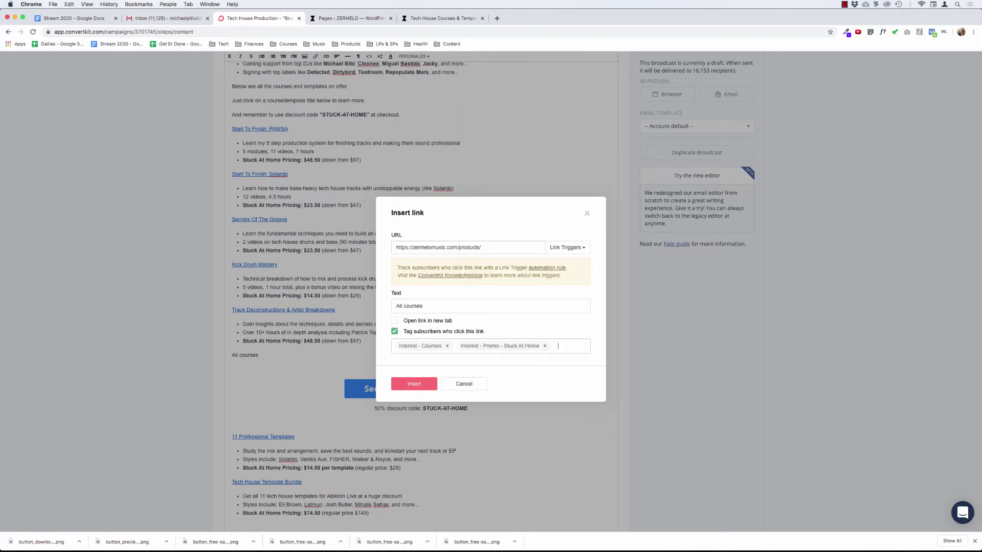
pyautogui.click(413, 387)
# Show the email content as HTML source and locate the code of the "All courses" link
pyautogui.click(241, 354)
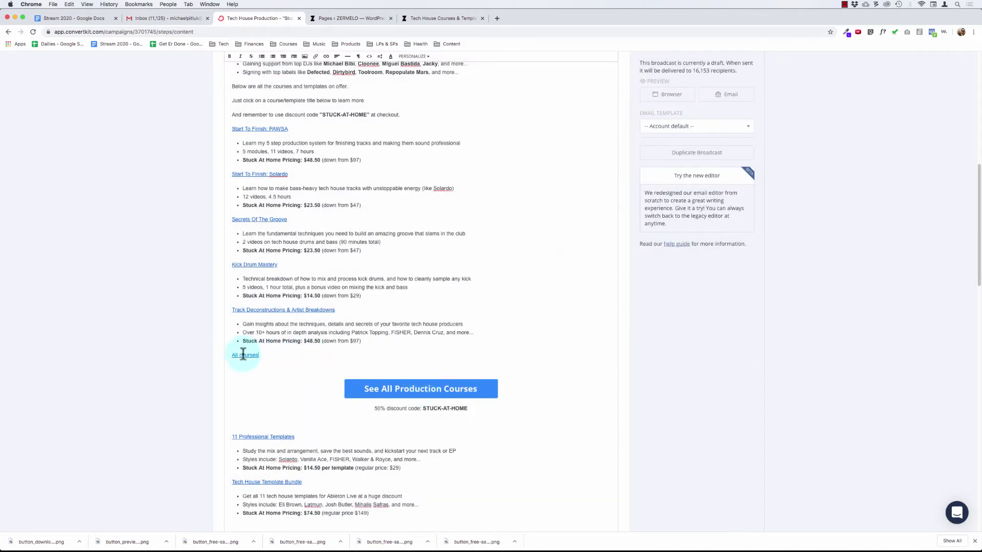
pyautogui.click(391, 366)
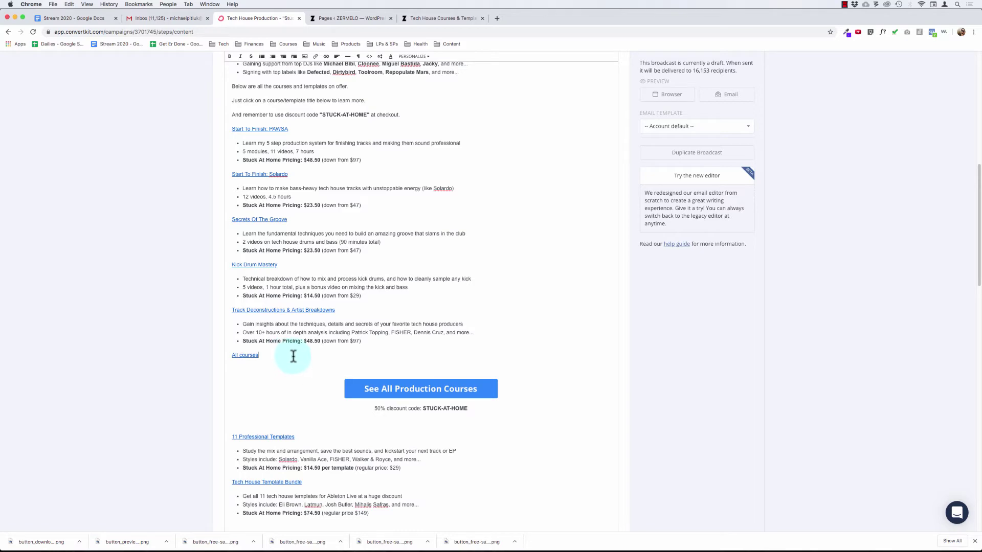
pyautogui.scroll(5, 302, 348)
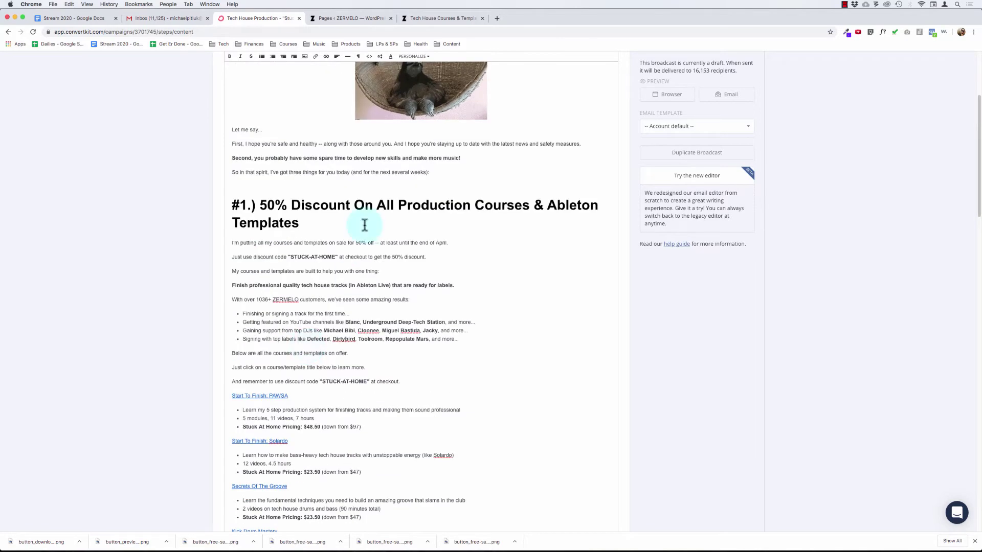
pyautogui.scroll(3, 368, 205)
pyautogui.click(369, 134)
pyautogui.scroll(-15, 394, 318)
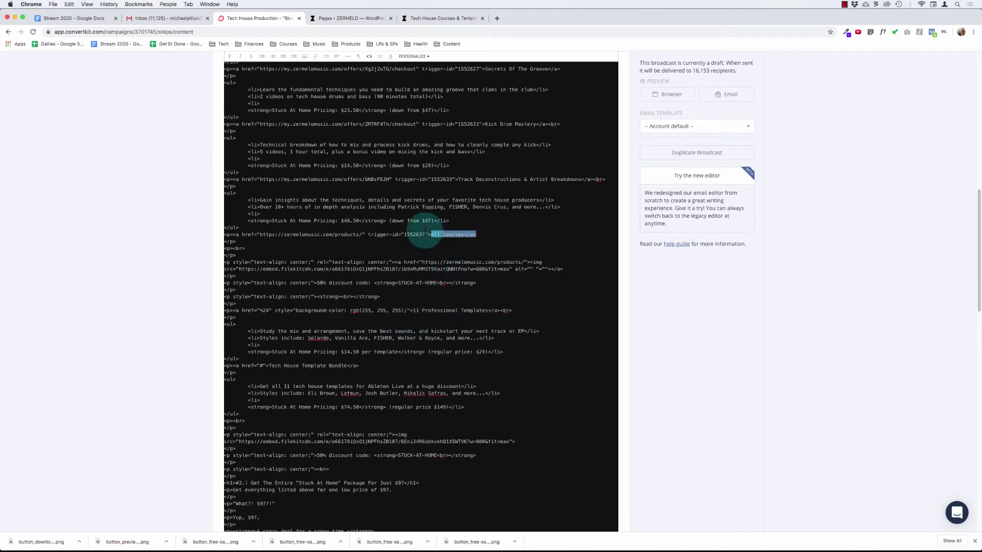
# Copy the trigger-id="1552637" attribute from the "All courses" link's code
pyautogui.click(369, 235)
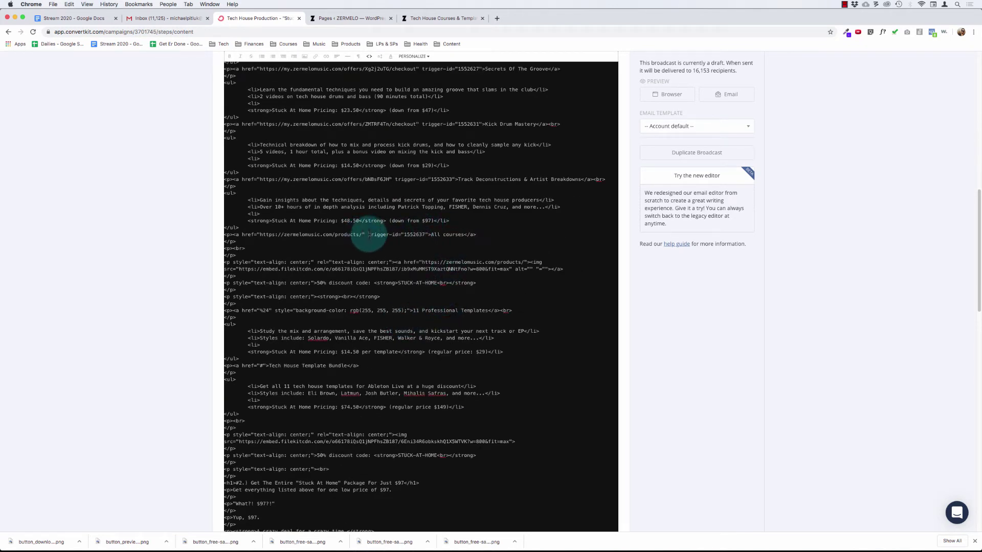
pyautogui.moveTo(370, 235); pyautogui.dragTo(425, 235)
pyautogui.click(368, 235)
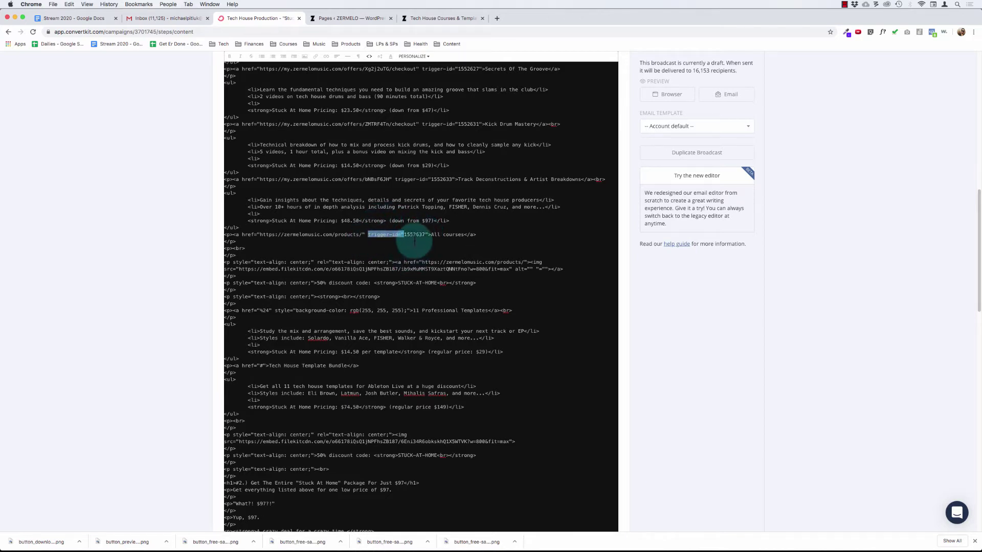
pyautogui.moveTo(398, 234); pyautogui.dragTo(425, 235)
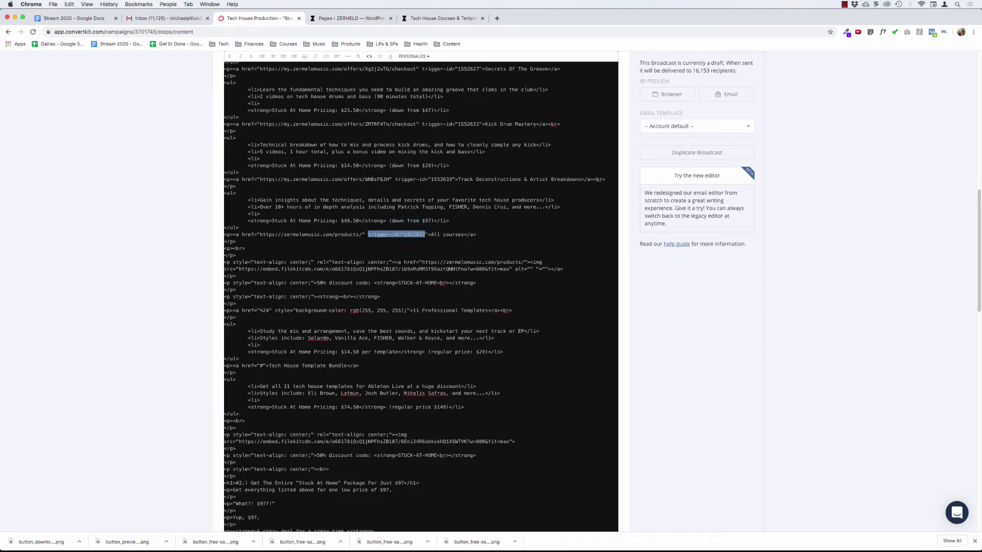
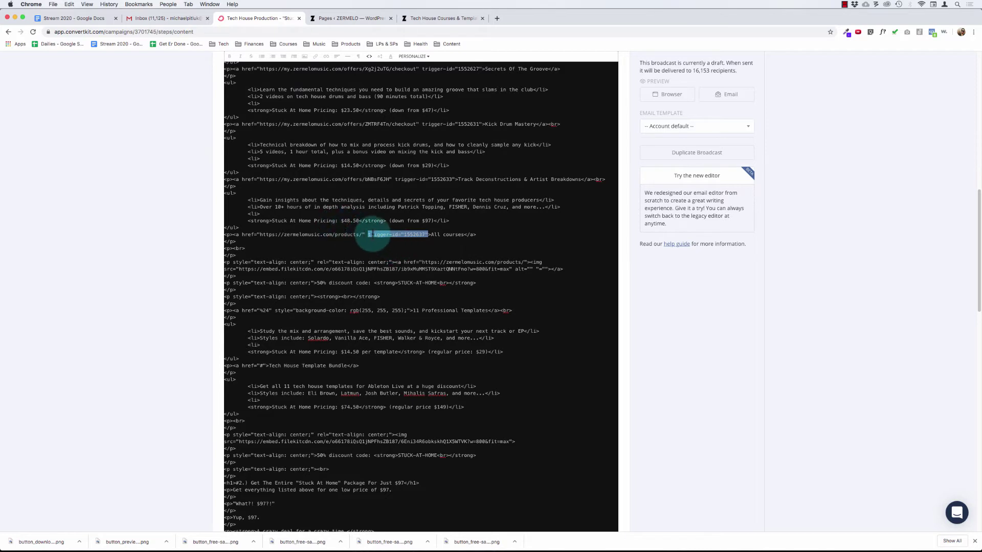
pyautogui.click(368, 234)
pyautogui.moveTo(368, 235); pyautogui.dragTo(425, 235)
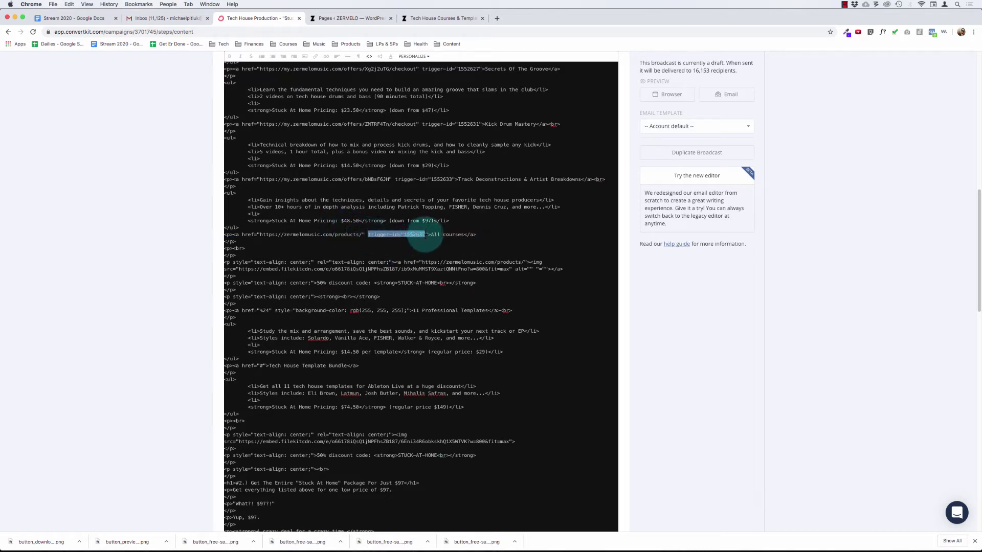
pyautogui.click(236, 234)
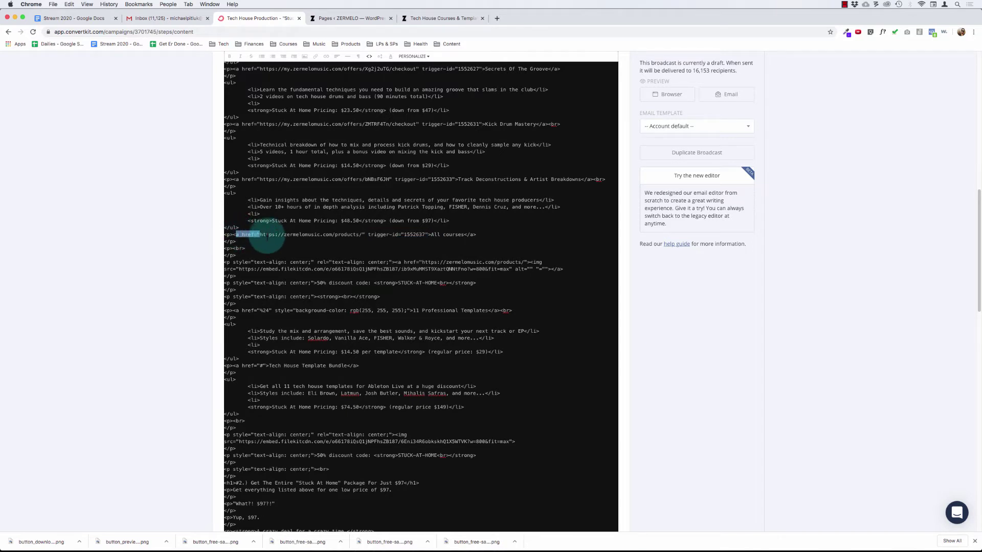
pyautogui.doubleClick(237, 235)
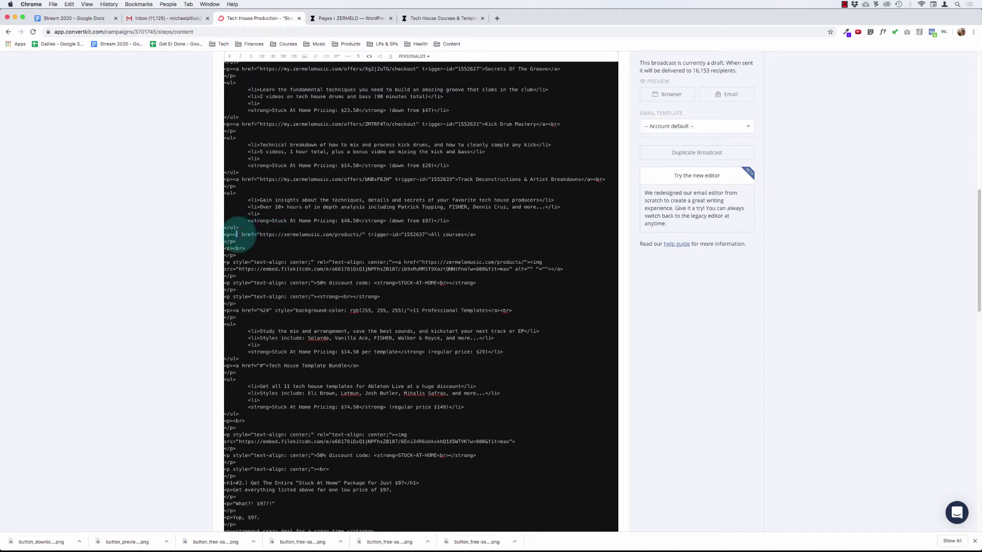
pyautogui.moveTo(237, 234); pyautogui.dragTo(415, 238)
pyautogui.click(369, 234)
pyautogui.click(431, 234)
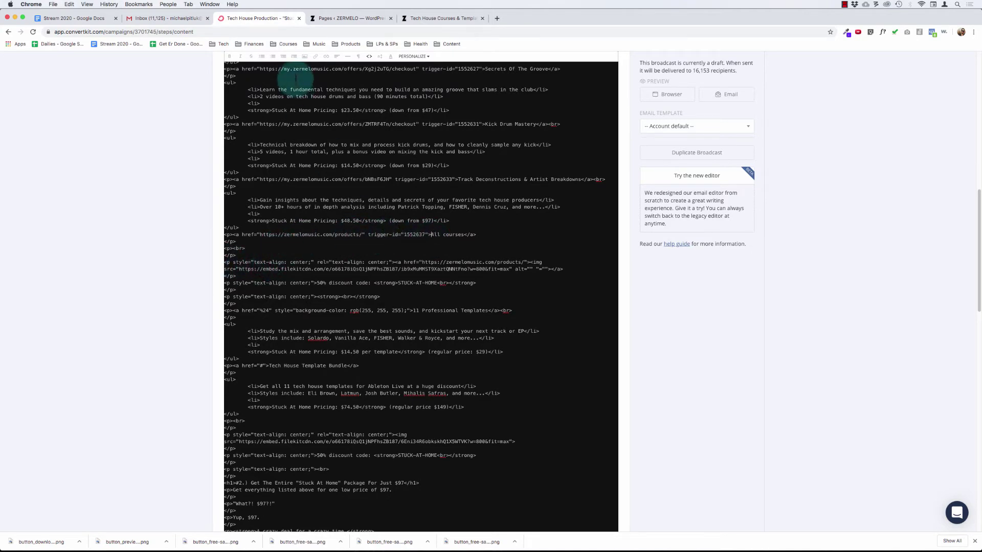
# Return to the visual view of the email and select the "See All Production Courses" button image
pyautogui.scroll(15, 302, 94)
pyautogui.click(369, 150)
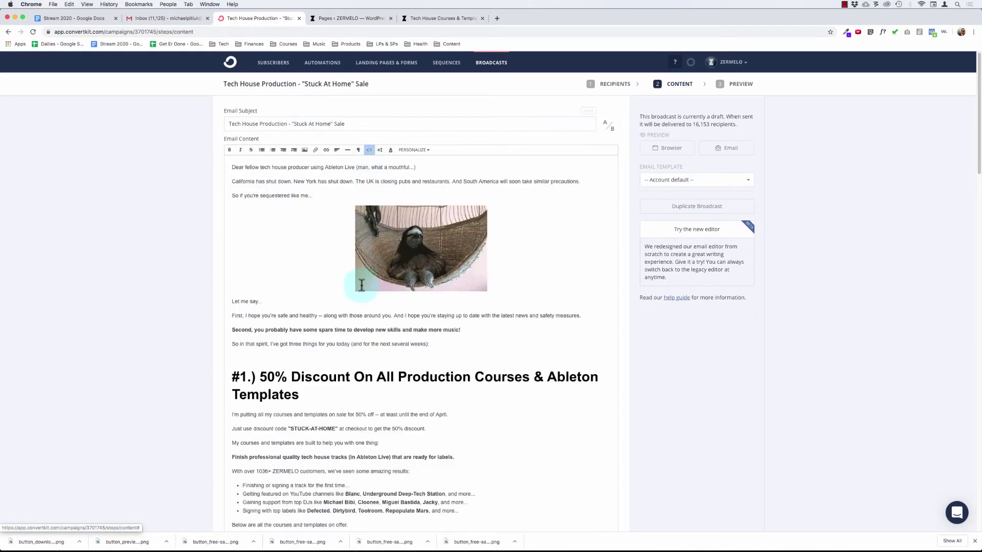
pyautogui.scroll(-20, 361, 285)
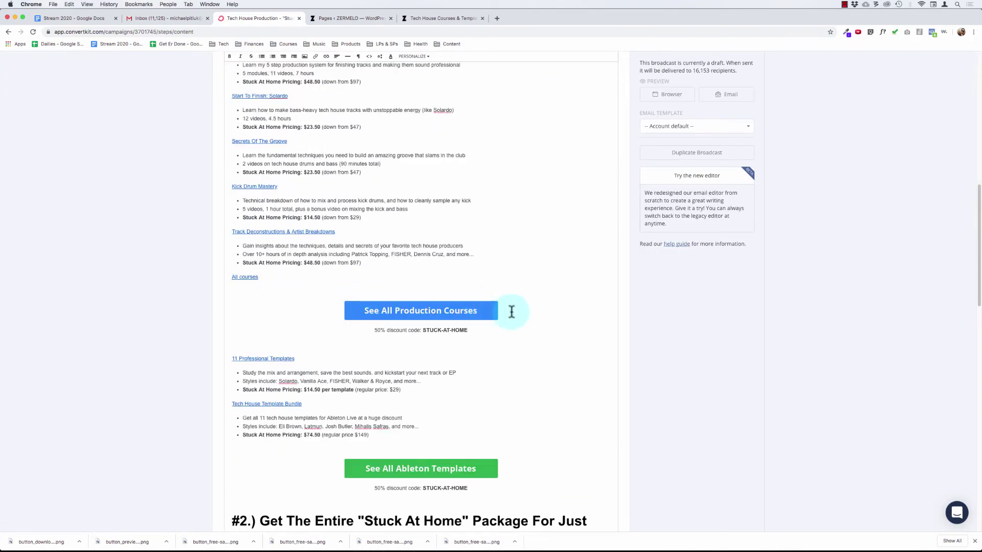
pyautogui.click(388, 305)
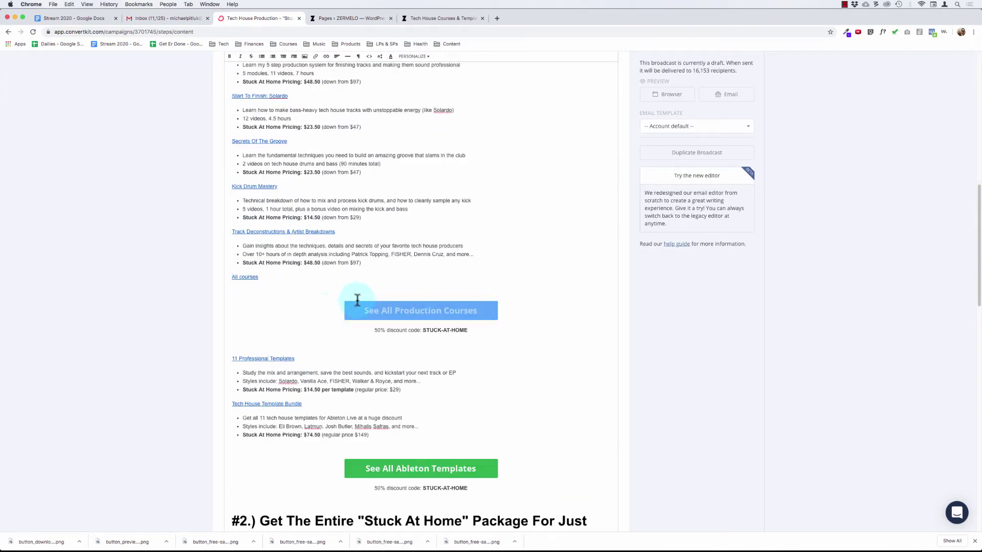
# In the HTML source, add trigger-id="1552637" to the link around the "See All Production Courses" button image
pyautogui.scroll(8, 340, 274)
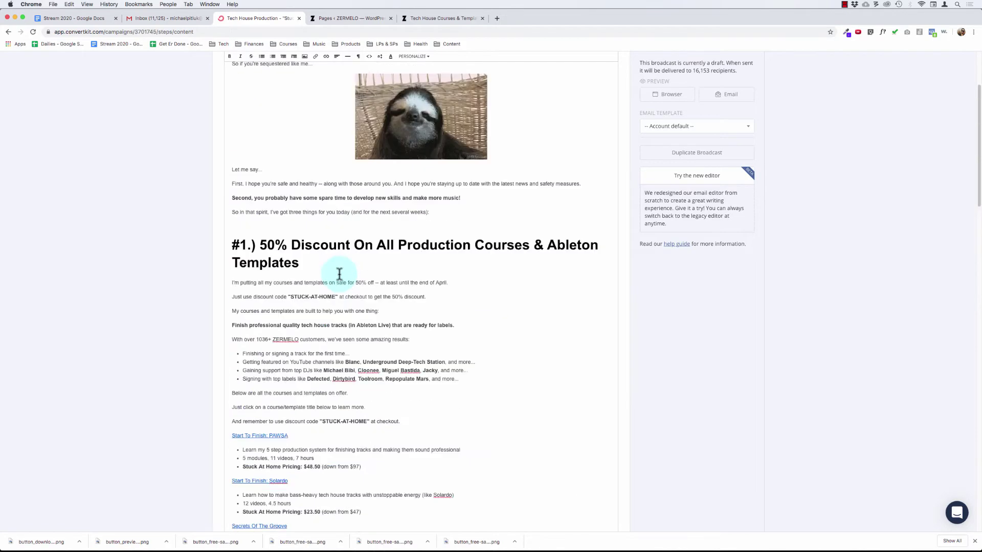
pyautogui.scroll(3, 362, 177)
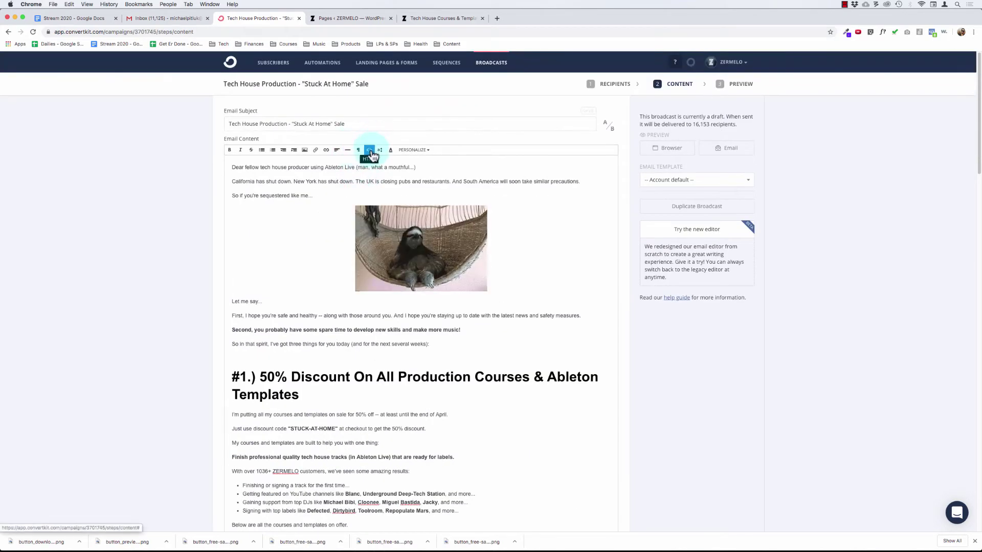
pyautogui.click(369, 149)
pyautogui.scroll(-10, 384, 313)
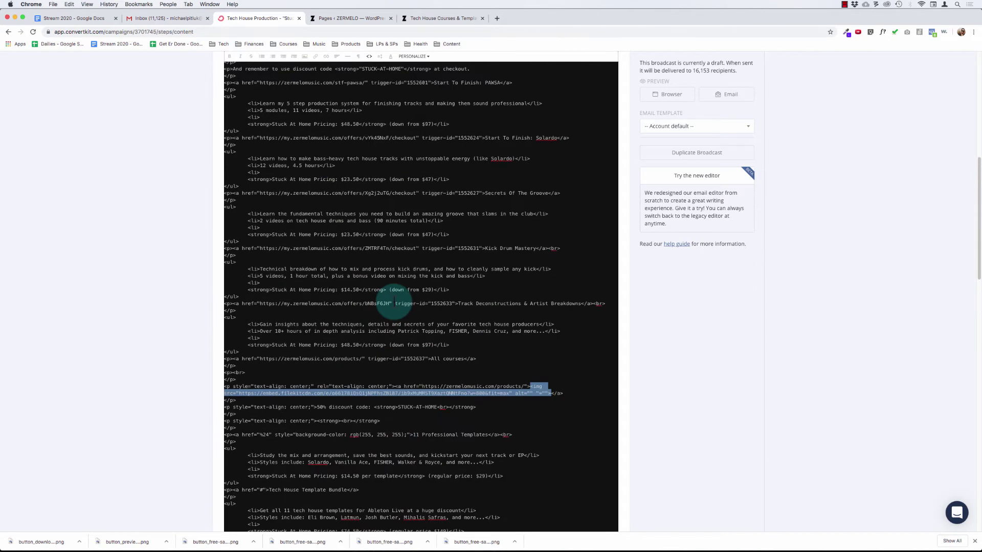
pyautogui.scroll(3, 386, 307)
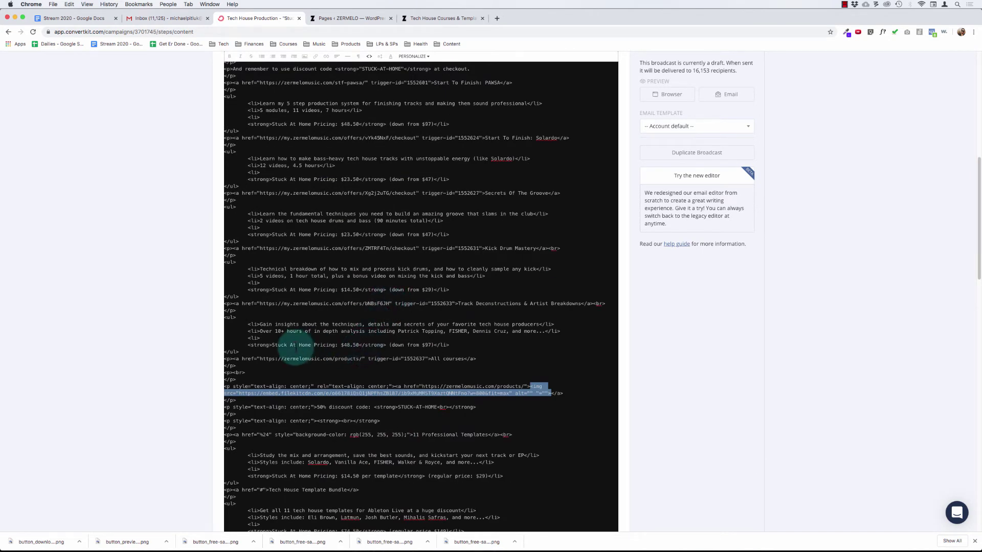
pyautogui.scroll(-1, 302, 344)
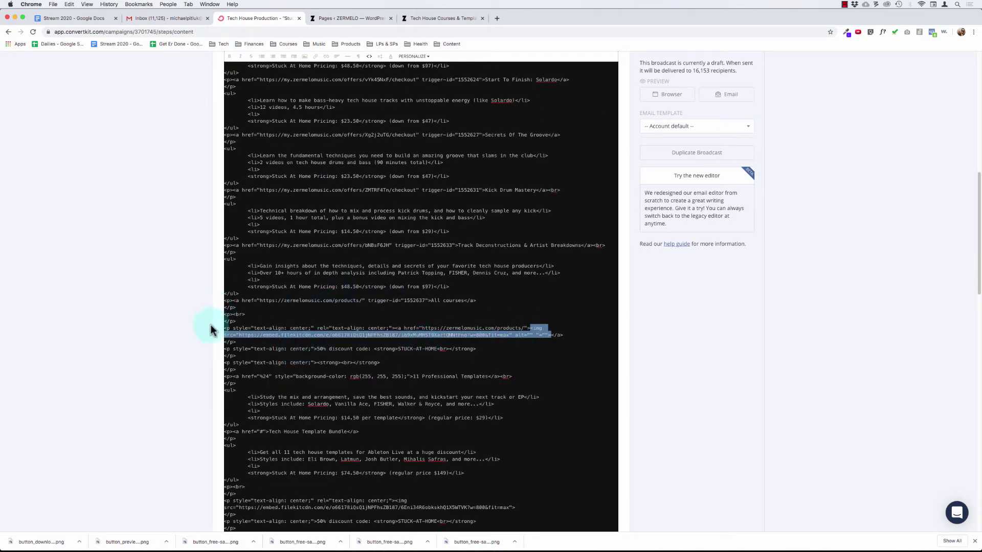
pyautogui.click(424, 328)
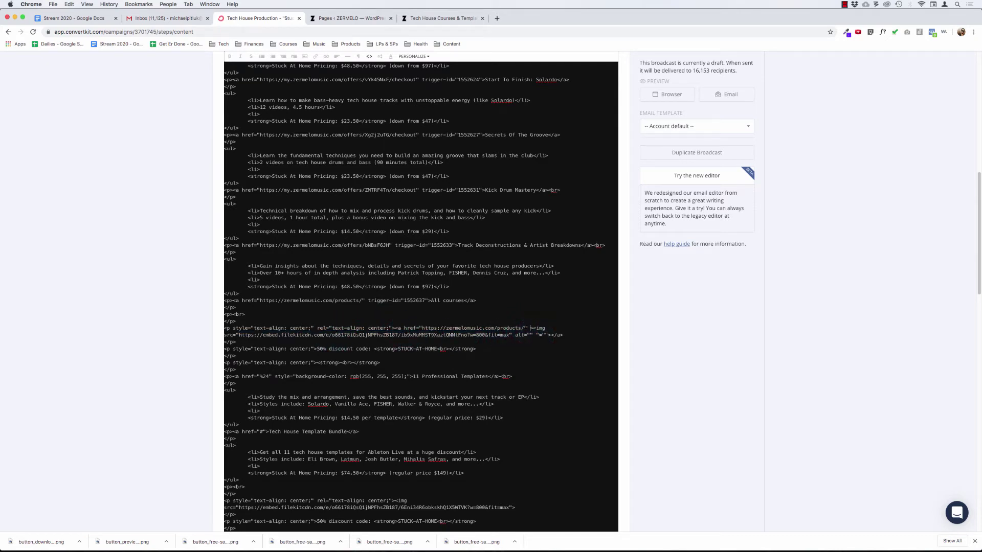
pyautogui.write('trigger-id="1552637"')
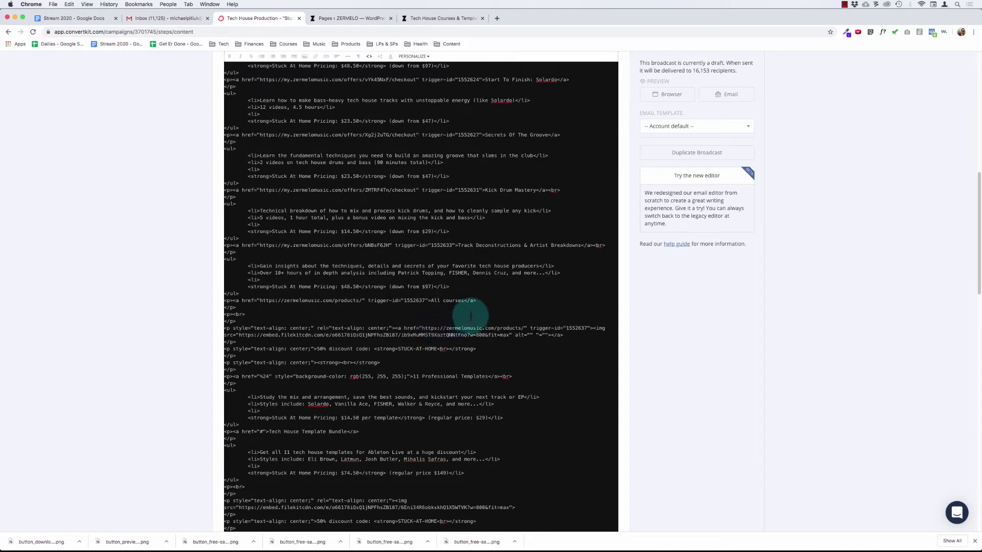
# Switch back to the visual view and delete the "All courses" line above the "See All Production Courses" button
pyautogui.scroll(15, 470, 316)
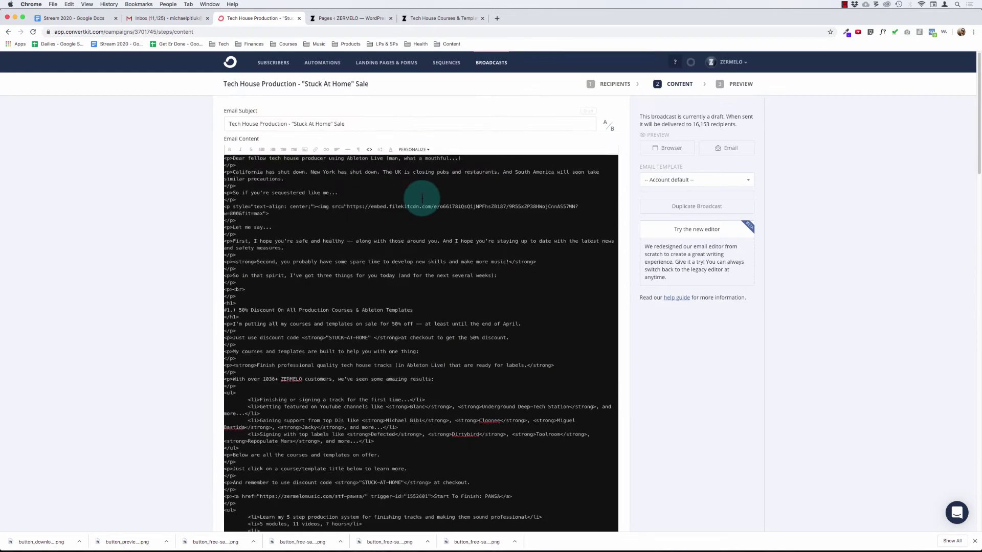
pyautogui.click(369, 149)
pyautogui.scroll(-5, 390, 370)
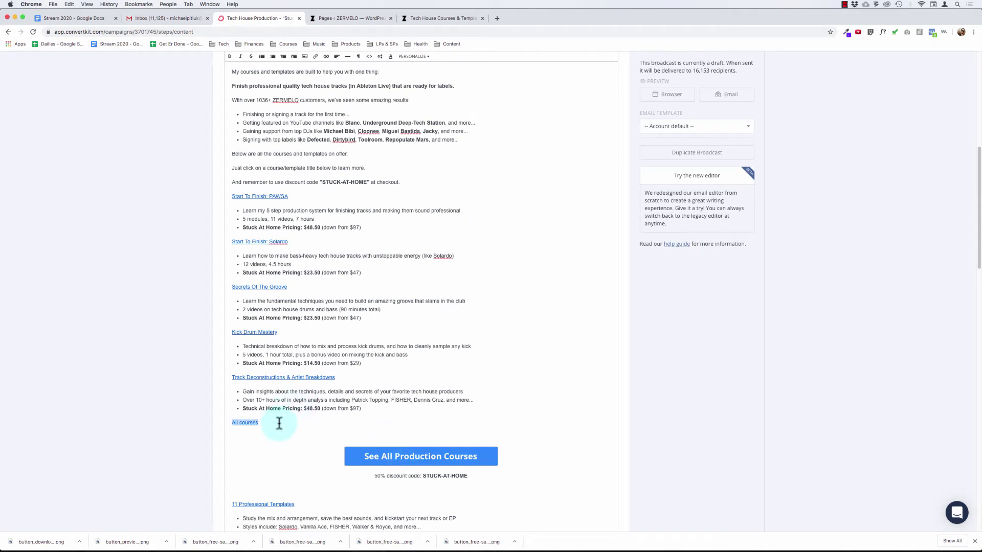
pyautogui.press('BackSpace')
pyautogui.click(394, 428)
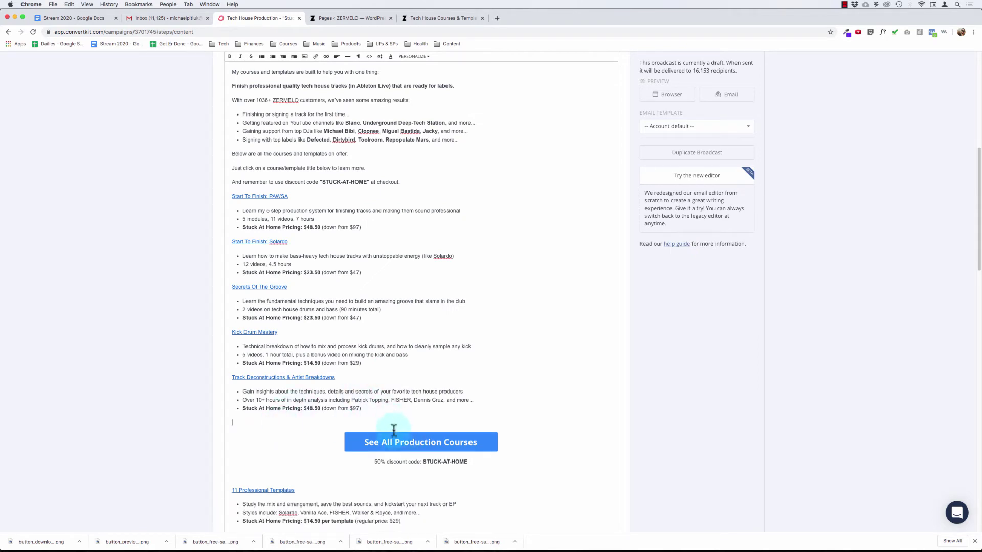
pyautogui.click(394, 435)
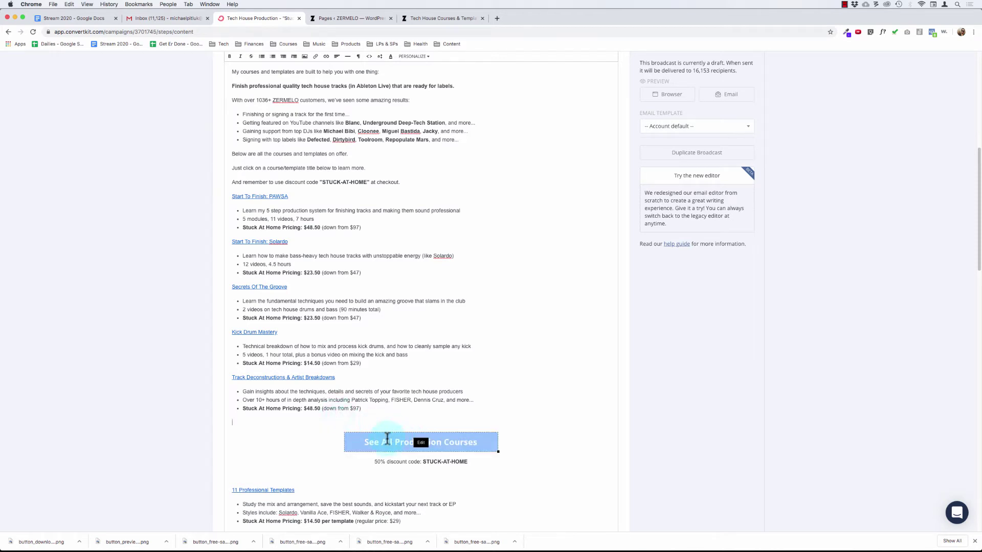
pyautogui.click(174, 409)
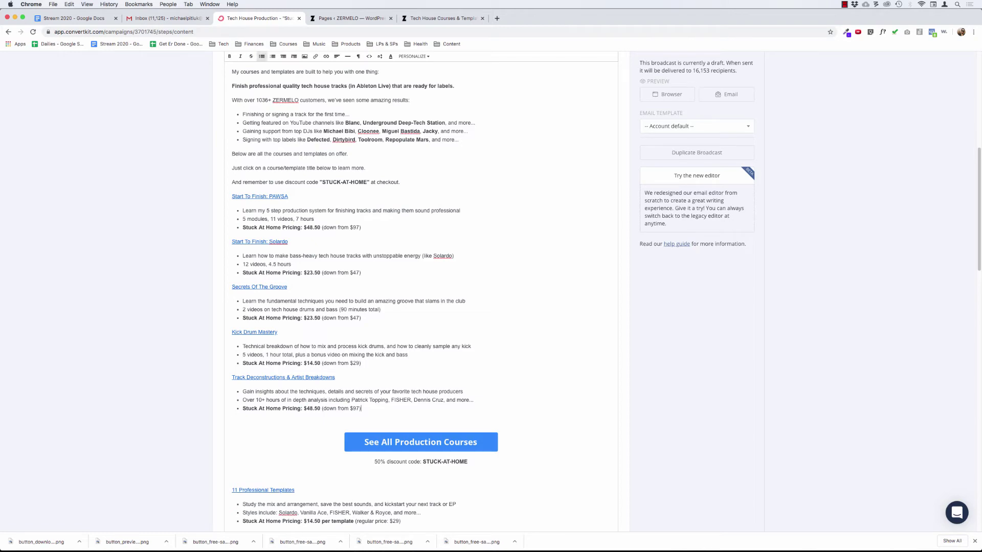
pyautogui.click(152, 379)
# Review the broadcast from the introduction through the course, template, package and mixing service sections
pyautogui.scroll(10, 170, 369)
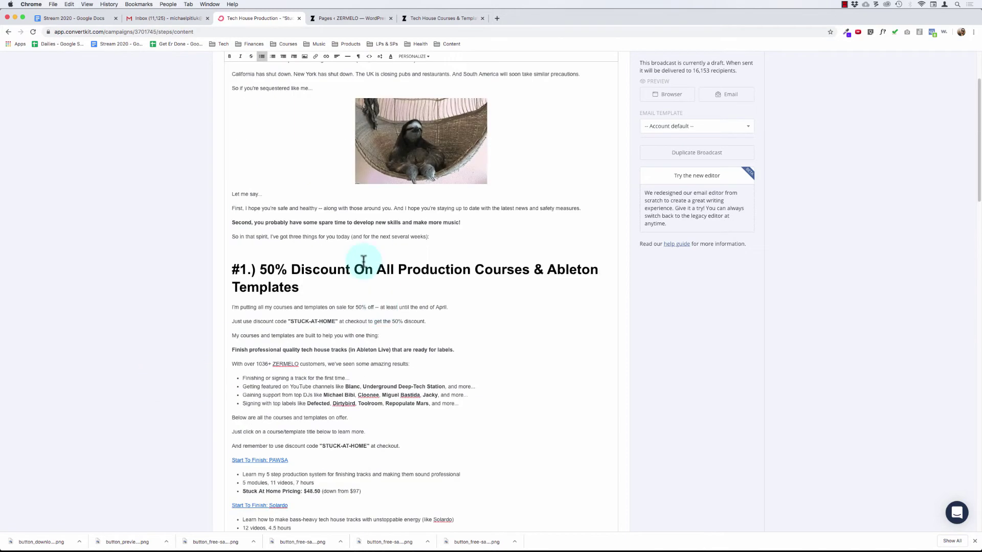
pyautogui.scroll(2, 366, 263)
pyautogui.click(385, 234)
pyautogui.scroll(-15, 385, 235)
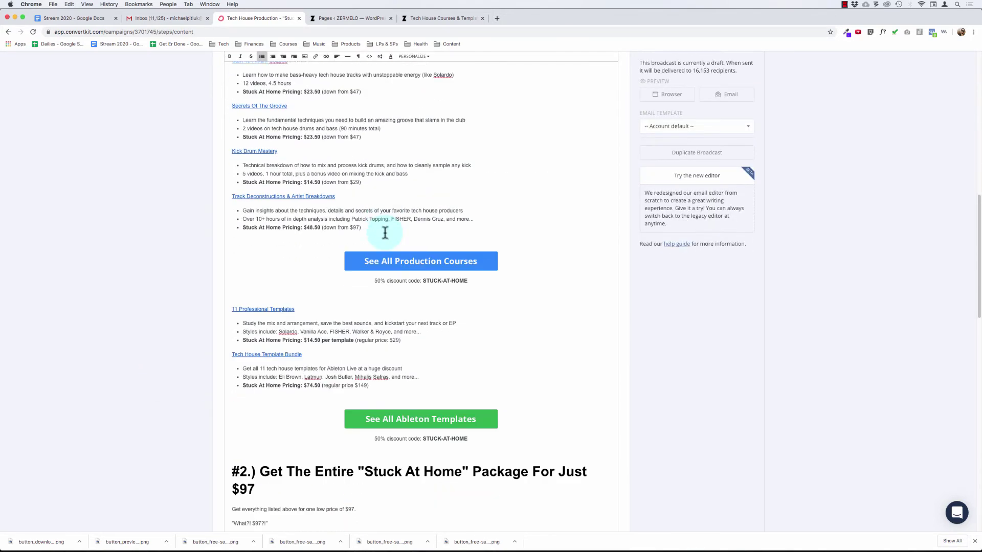
pyautogui.click(295, 237)
pyautogui.scroll(-1, 168, 280)
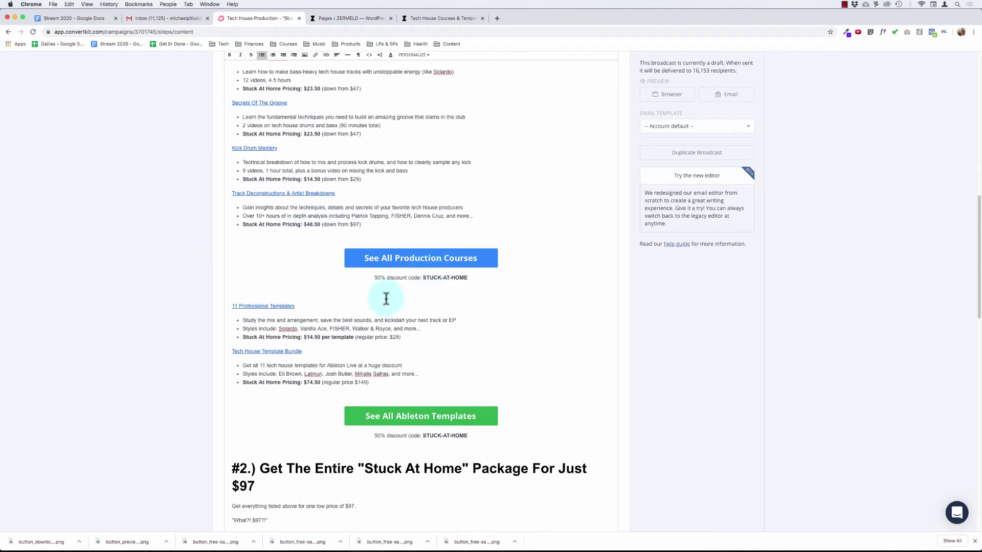
pyautogui.scroll(-6, 386, 298)
pyautogui.scroll(4, 386, 298)
pyautogui.scroll(-1, 353, 318)
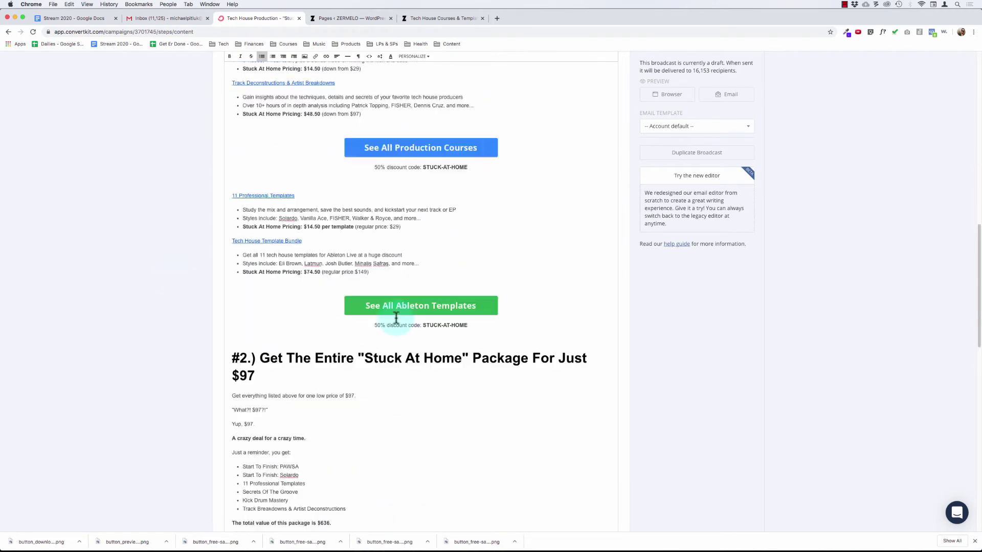
pyautogui.scroll(-5, 340, 285)
pyautogui.scroll(-5, 299, 284)
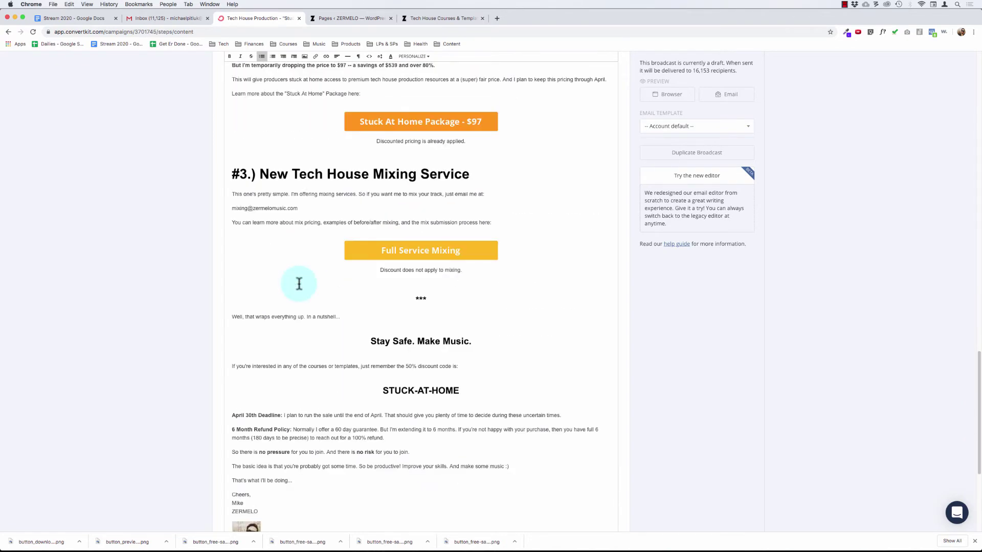
# Check the link settings of the "11 Professional Templates" heading and close them without changes
pyautogui.scroll(11, 299, 284)
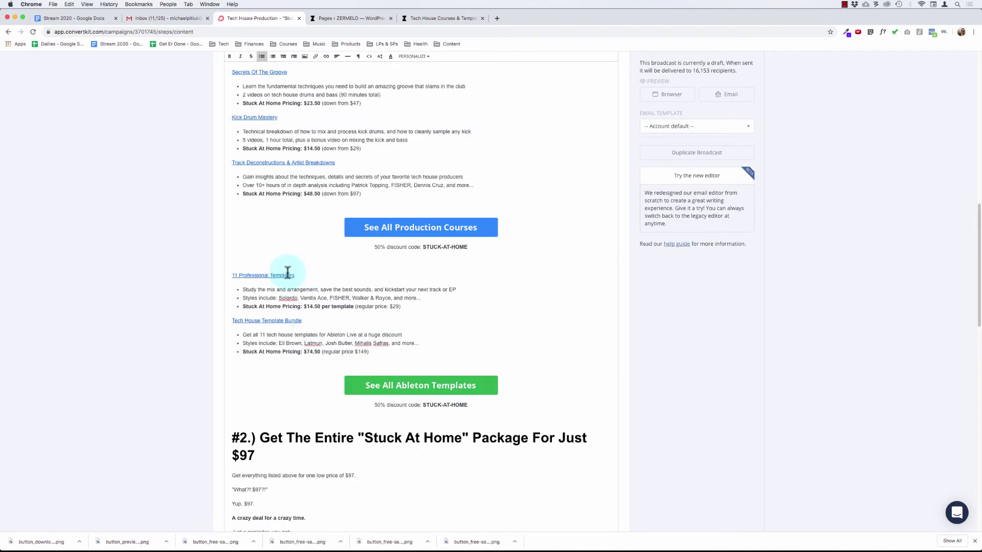
pyautogui.click(261, 275)
pyautogui.click(258, 287)
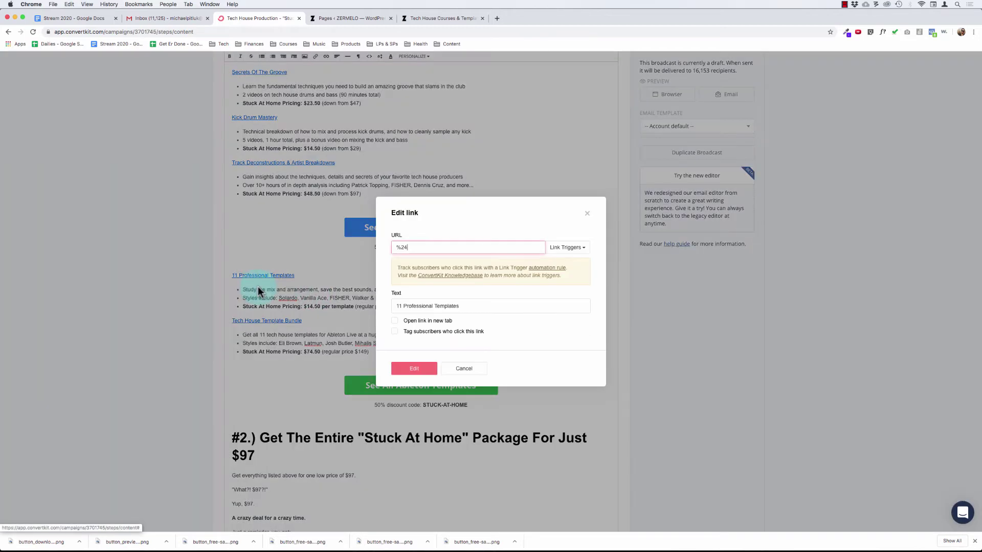
pyautogui.click(373, 228)
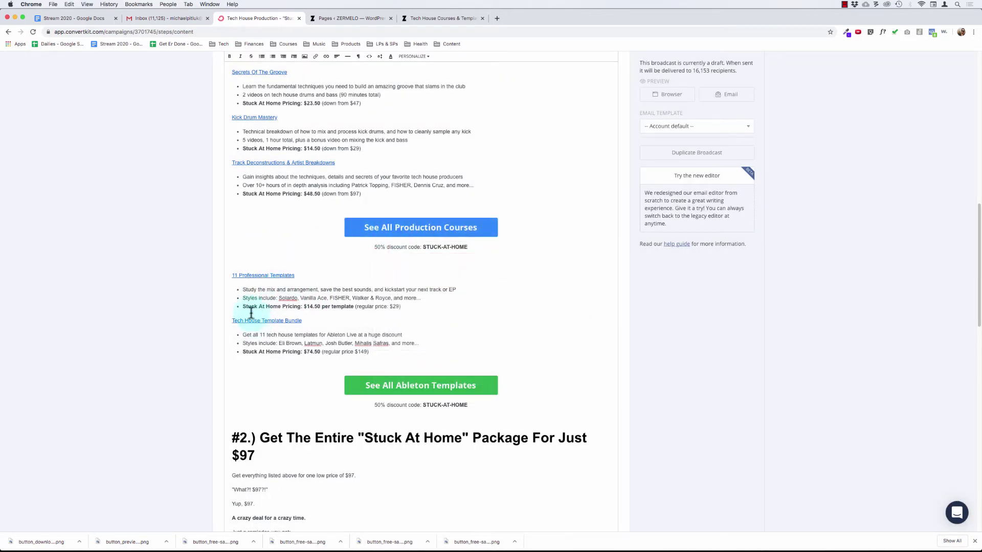
pyautogui.click(260, 274)
pyautogui.click(258, 287)
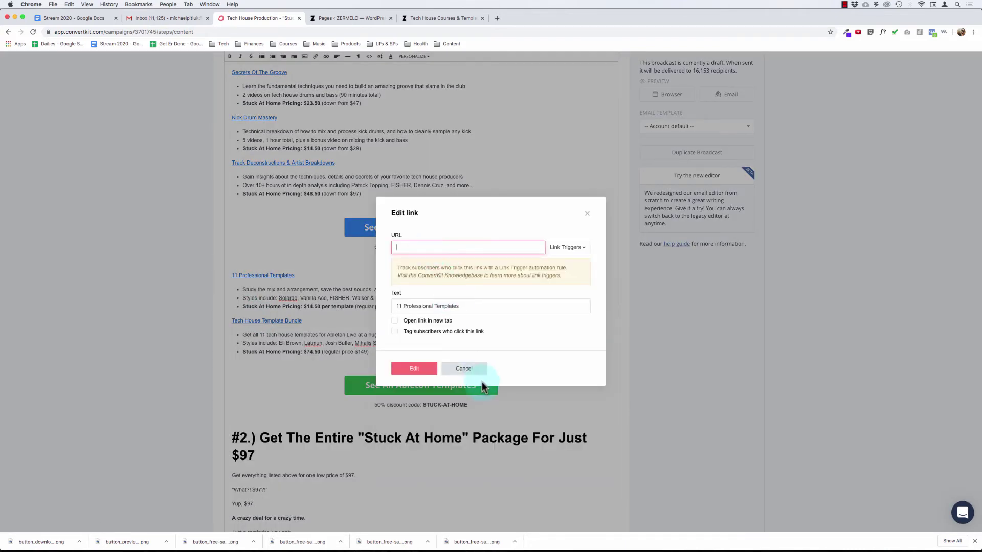
pyautogui.click(475, 371)
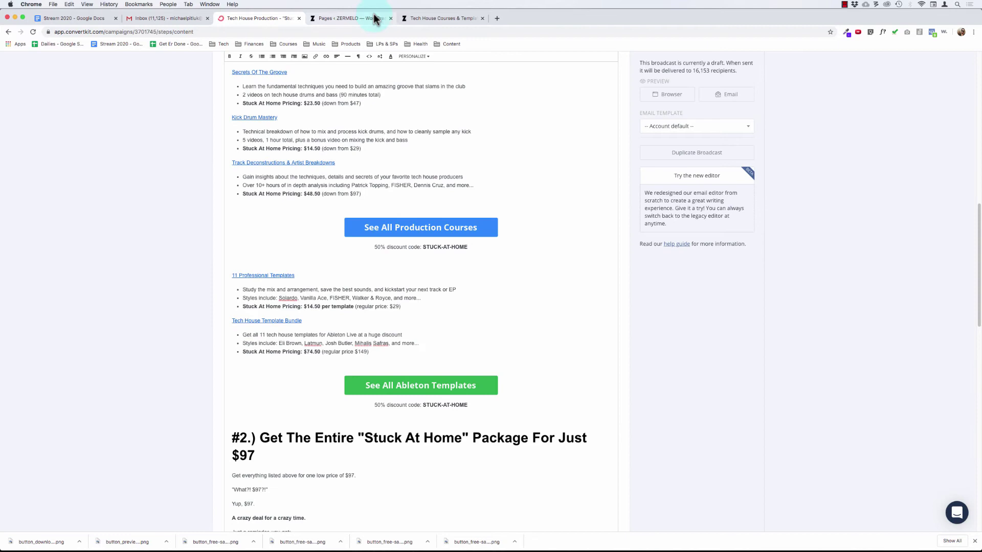
# Switch to the ZERMELO website, open its Templates page and copy the page address
pyautogui.click(433, 19)
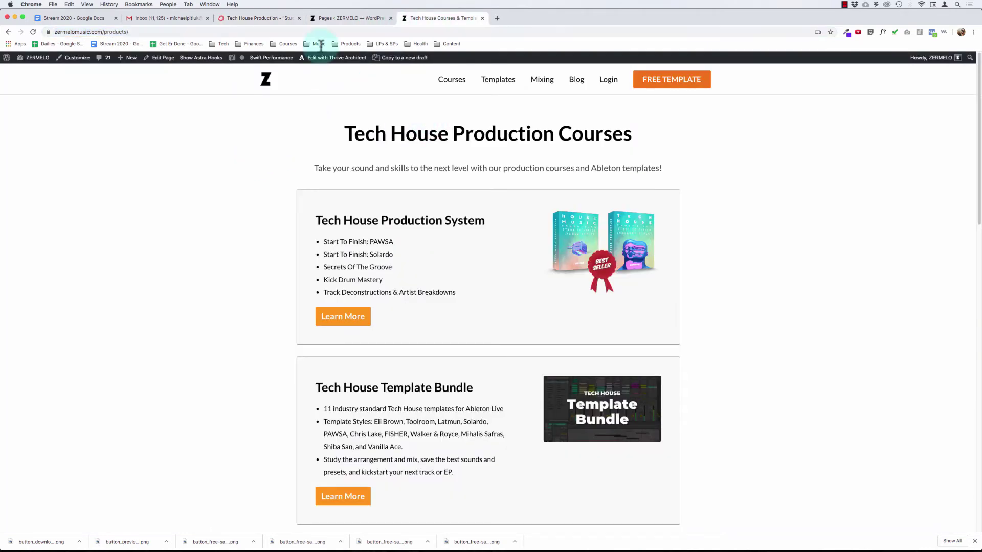
pyautogui.click(499, 81)
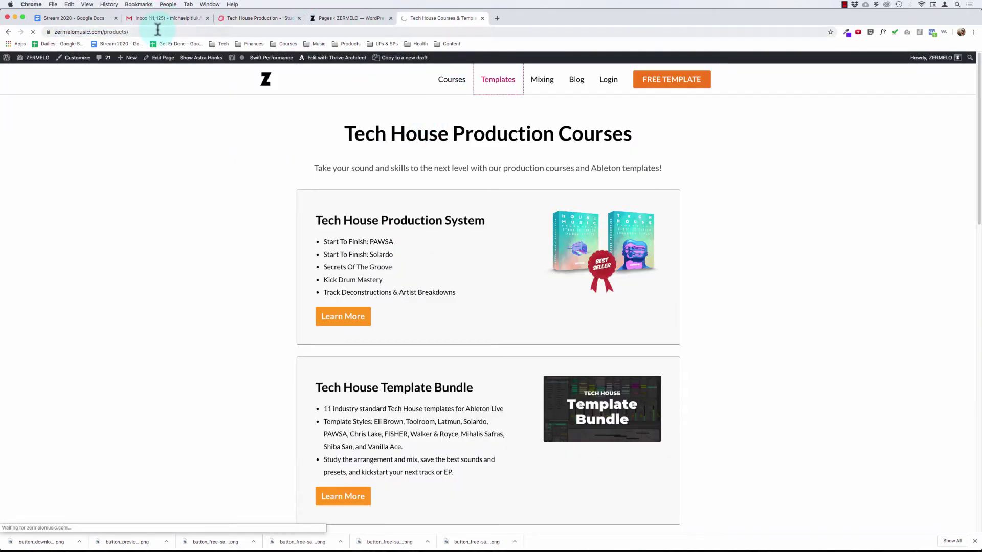
pyautogui.click(157, 33)
pyautogui.press('super+c')
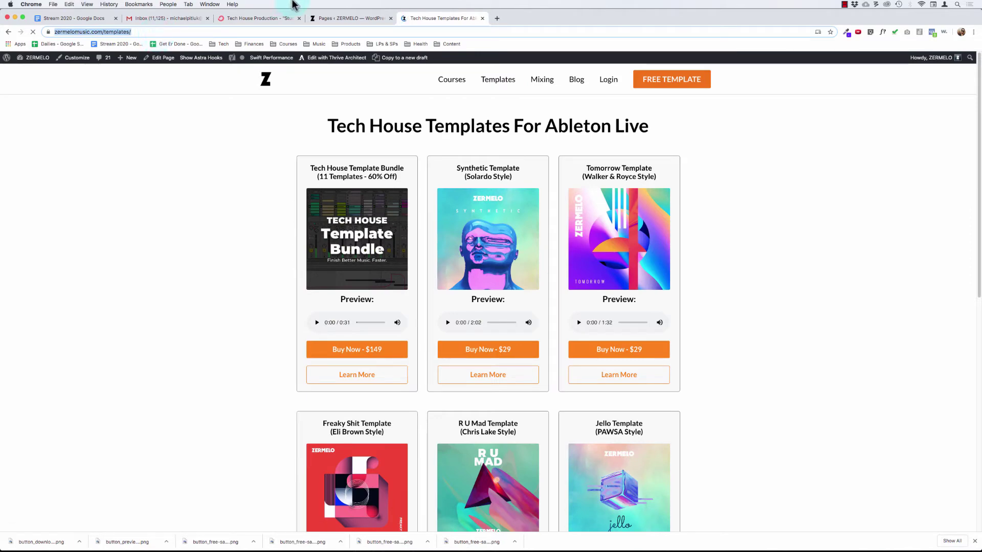
pyautogui.click(340, 19)
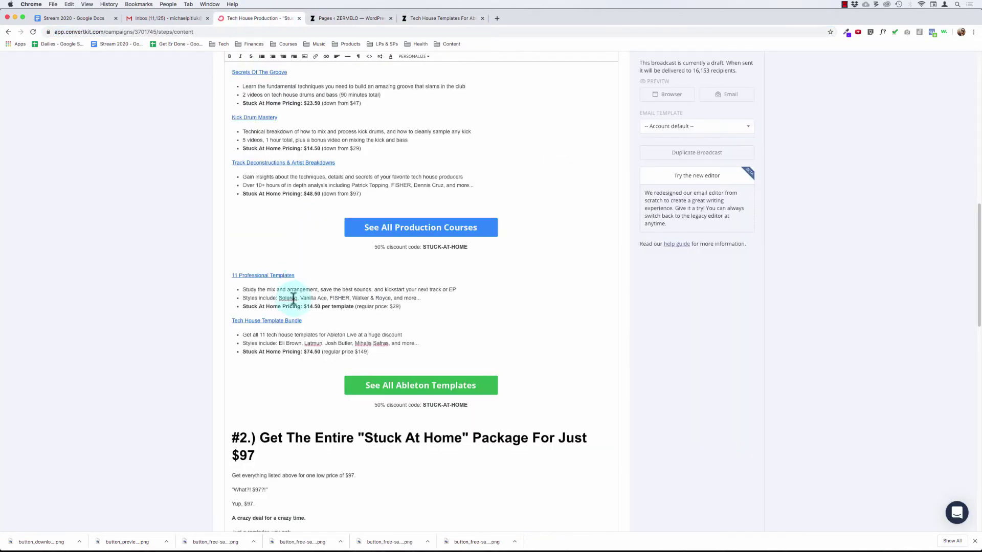
pyautogui.click(258, 276)
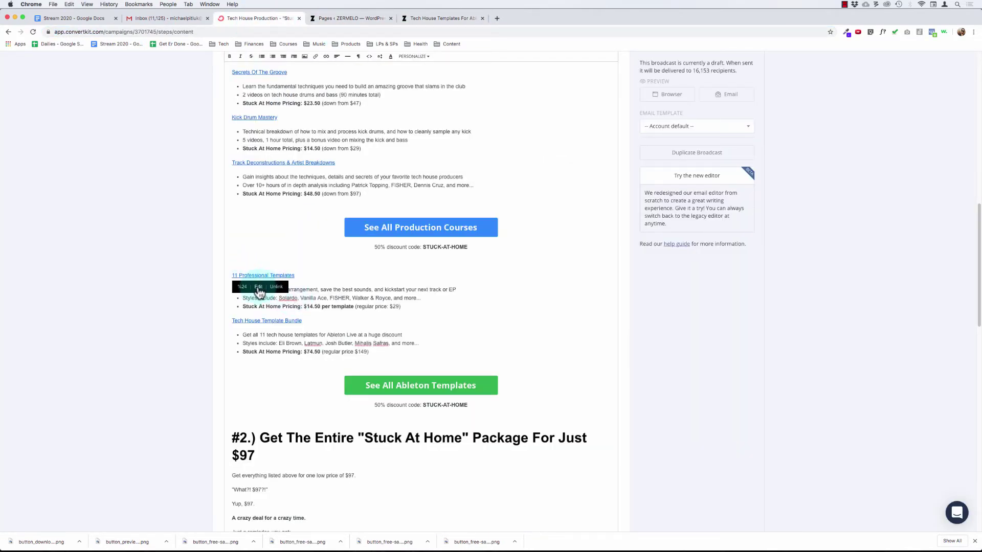
pyautogui.click(263, 286)
pyautogui.press('super+v')
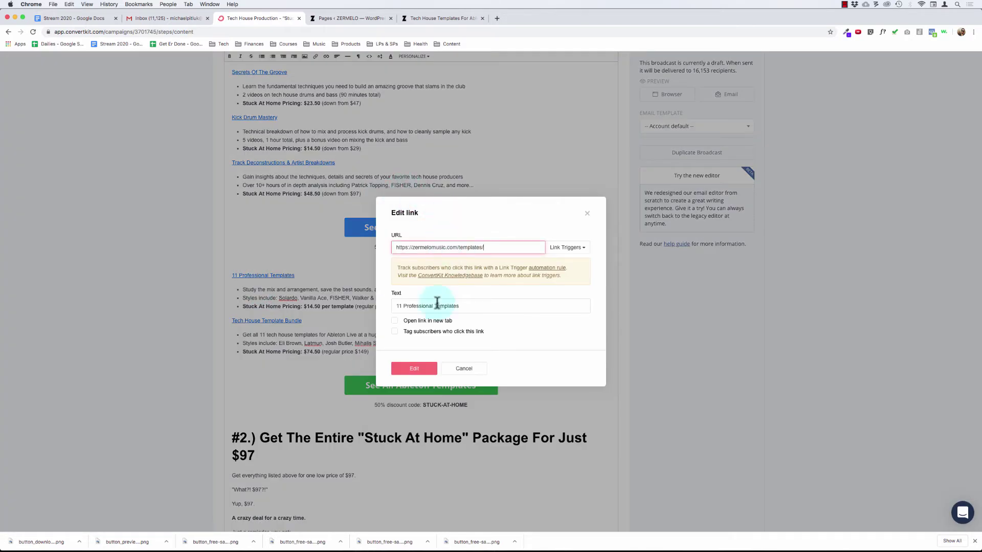
# Tag subscribers who click this link with "Interest - Templates" and "Interest - Promo - Stuck At Home", and save the link
pyautogui.click(399, 331)
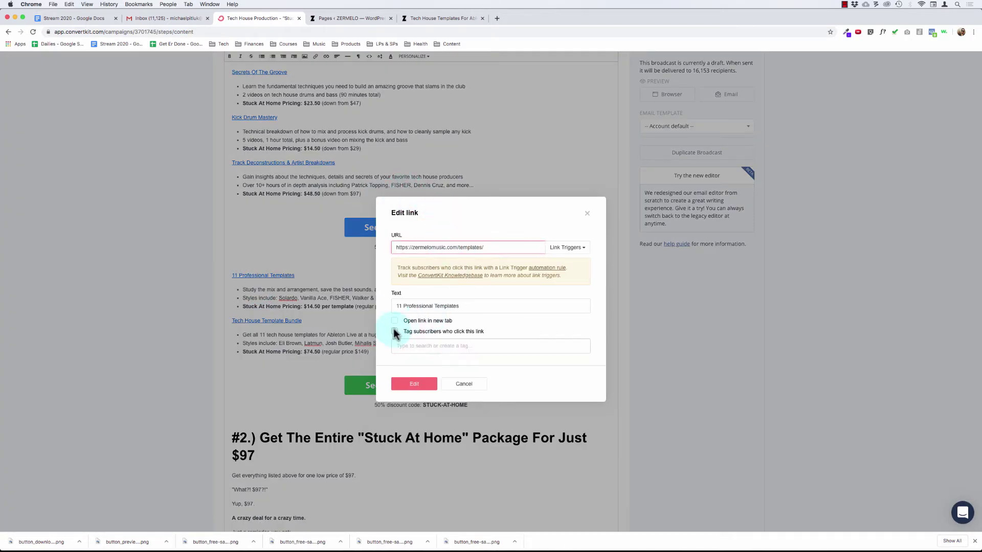
pyautogui.click(431, 345)
pyautogui.write('te')
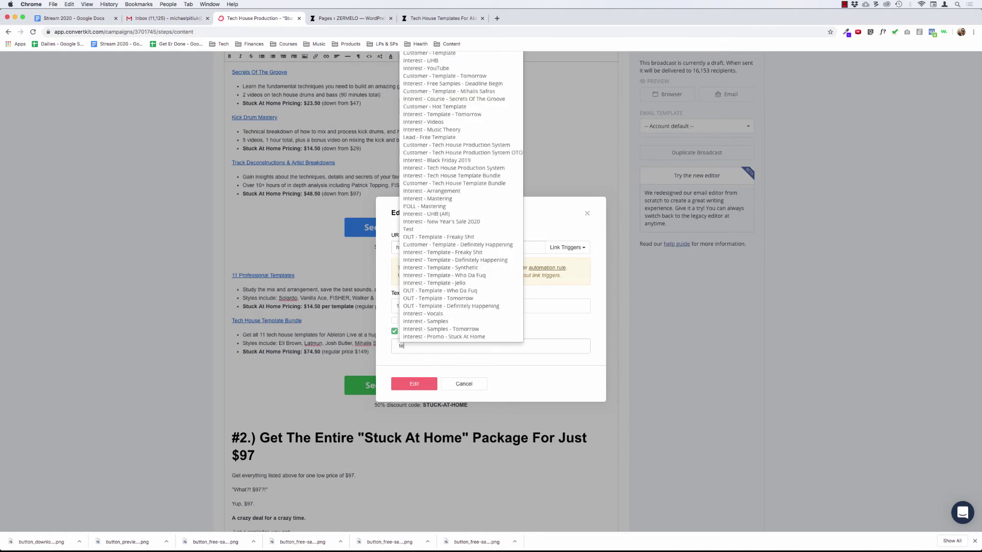
pyautogui.write('mplates')
pyautogui.press('Return')
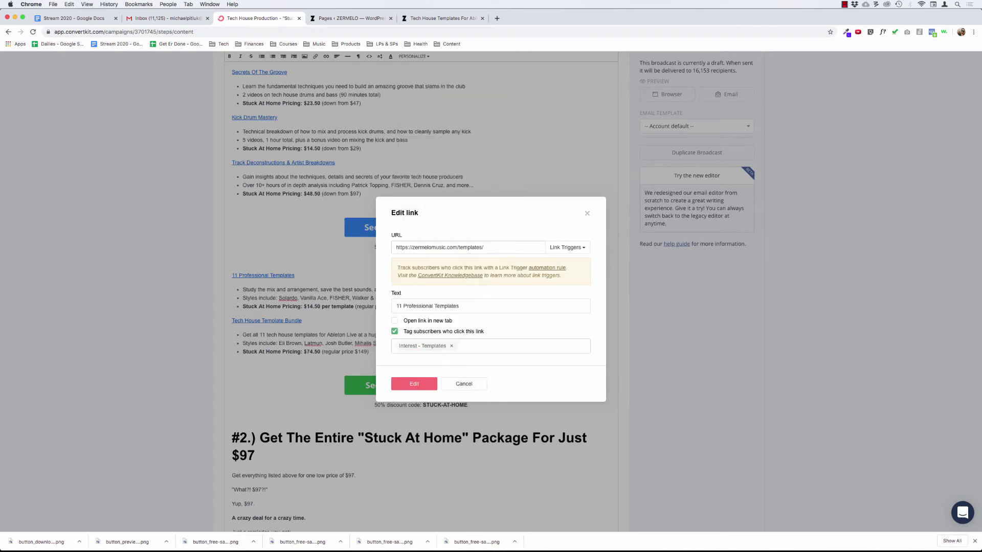
pyautogui.write('promo')
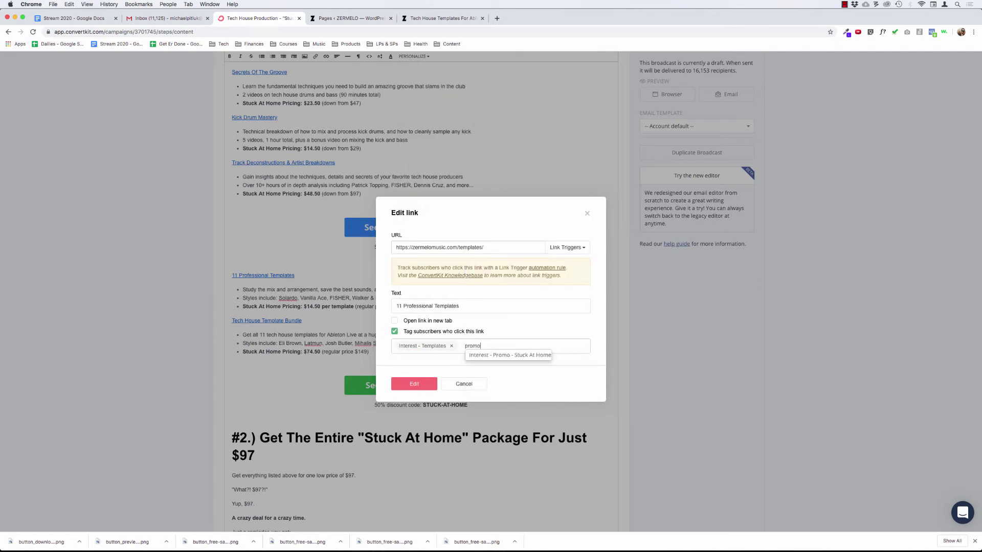
pyautogui.click(486, 354)
pyautogui.click(421, 384)
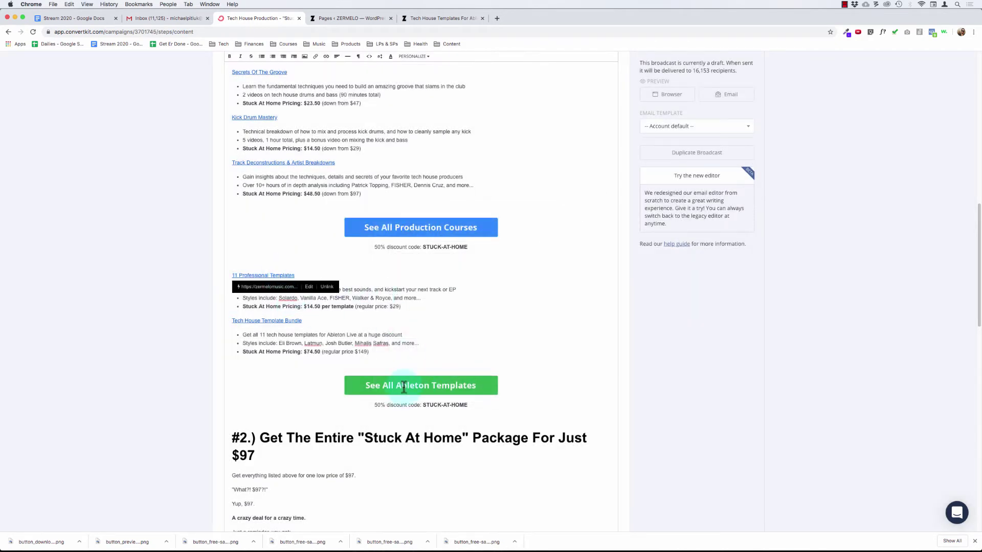
# Copy the trigger-id of the "11 Professional Templates" link from the HTML source and return to the visual view
pyautogui.click(270, 276)
pyautogui.click(379, 380)
pyautogui.click(267, 279)
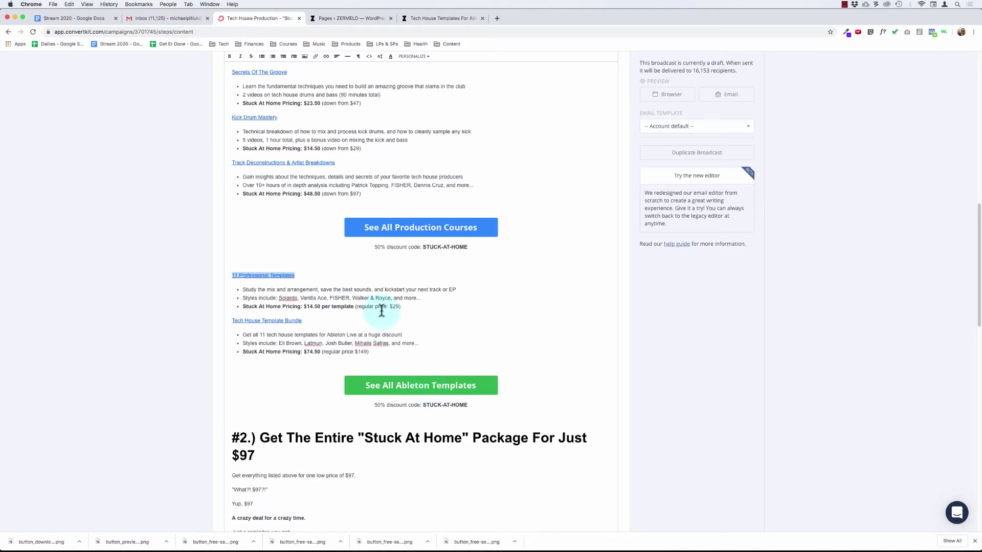
pyautogui.scroll(15, 381, 302)
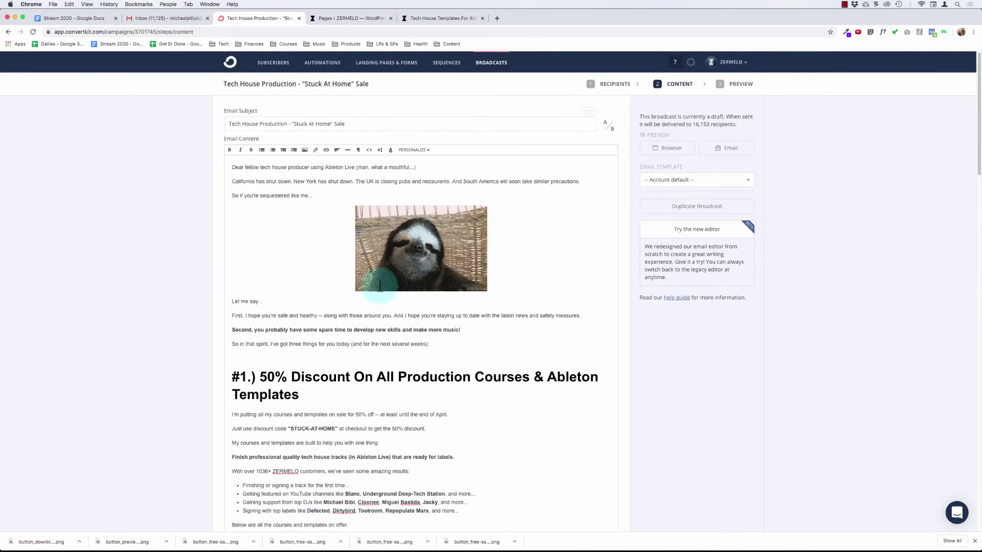
pyautogui.click(369, 151)
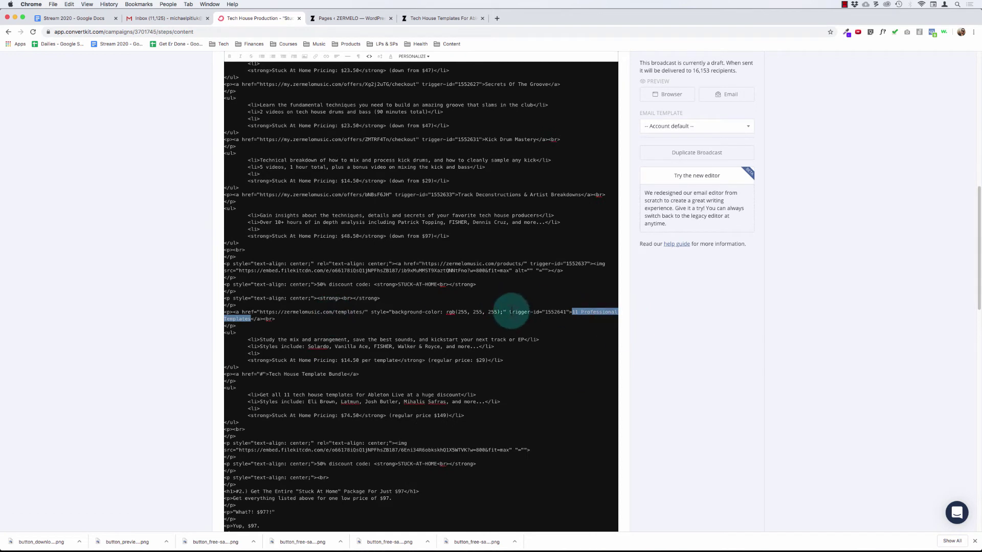
pyautogui.doubleClick(511, 311)
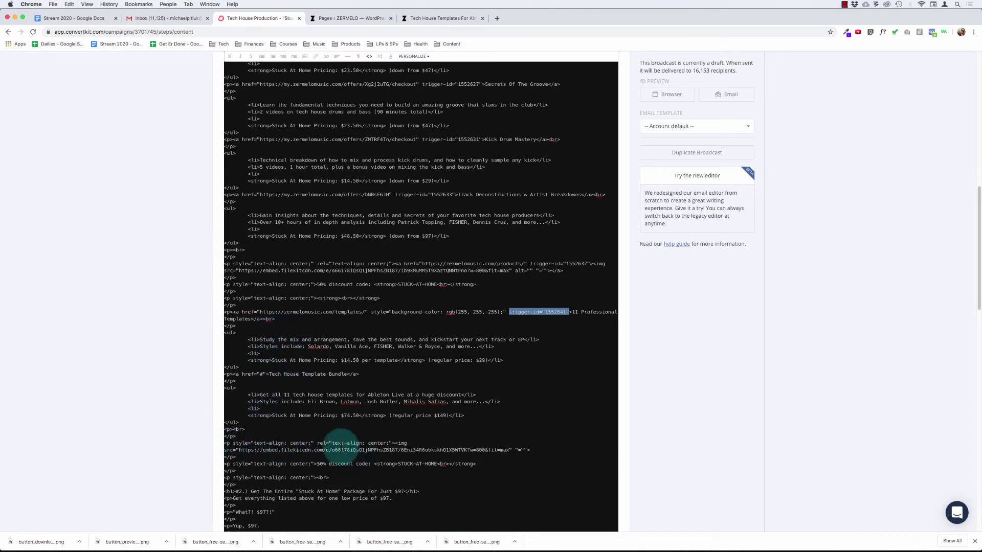
pyautogui.scroll(-3, 350, 440)
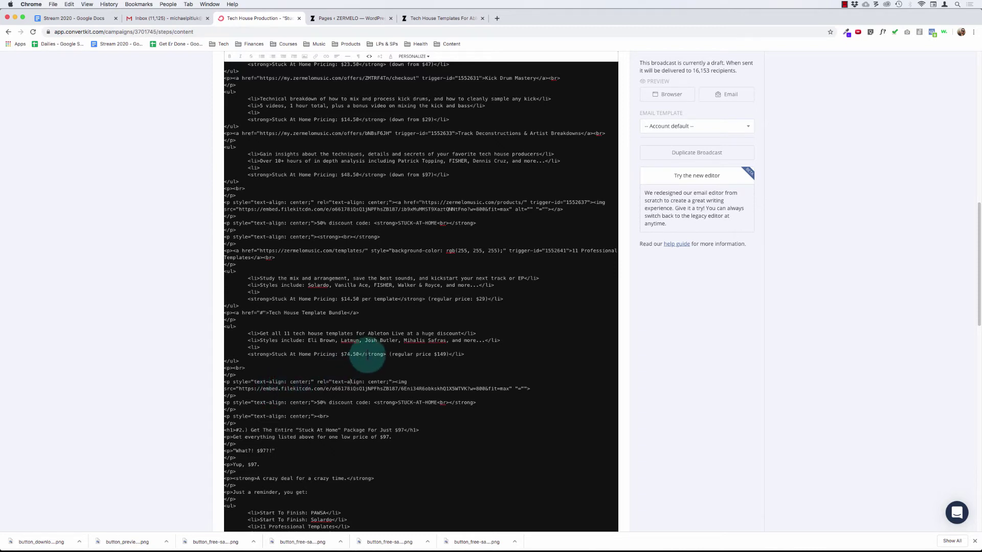
pyautogui.scroll(12, 376, 342)
pyautogui.click(368, 150)
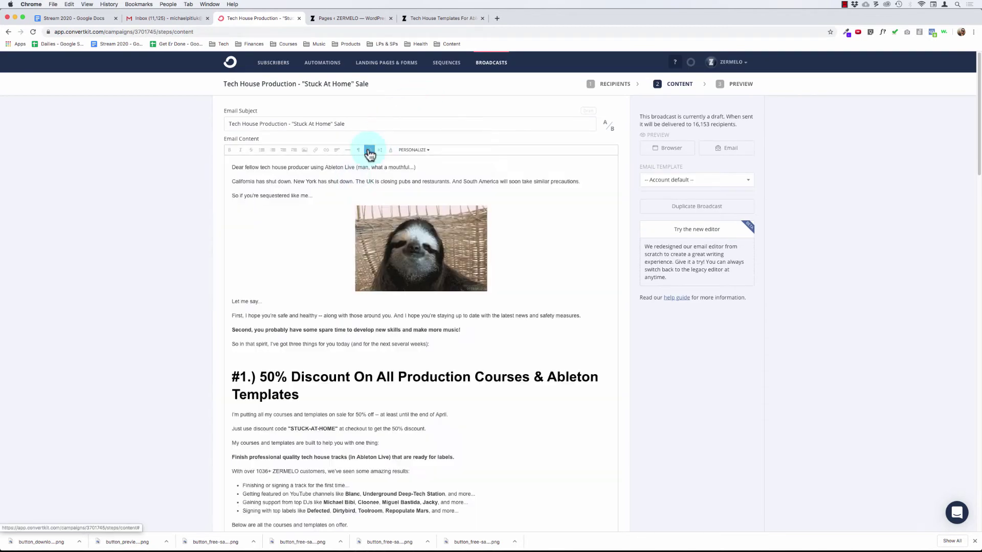
pyautogui.scroll(-10, 367, 314)
pyautogui.scroll(-2, 367, 317)
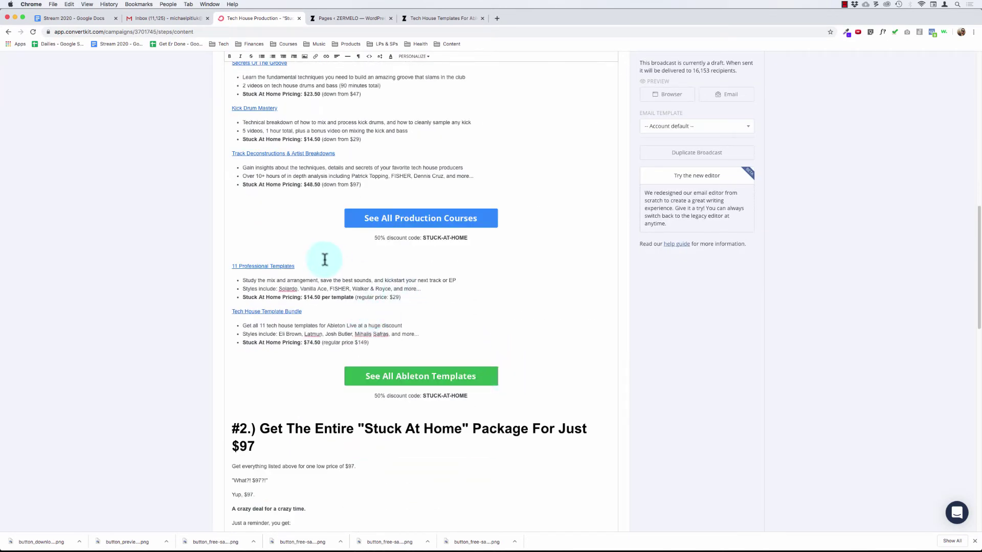
pyautogui.click(452, 19)
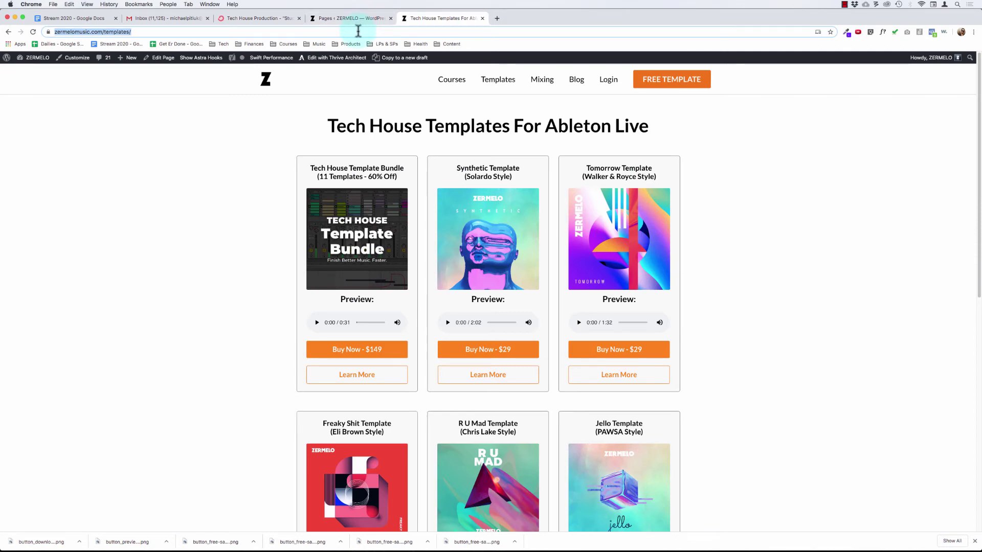
pyautogui.click(262, 15)
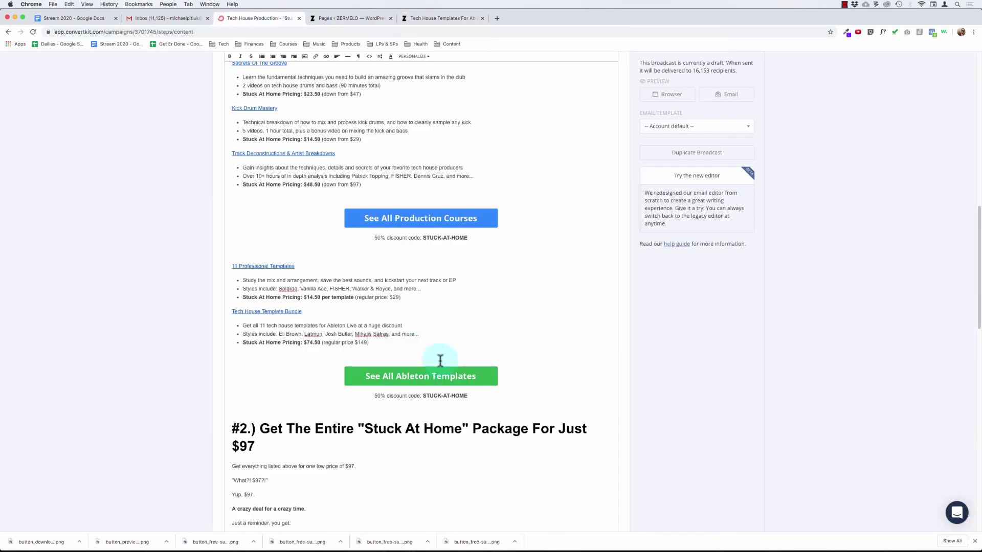
pyautogui.click(417, 365)
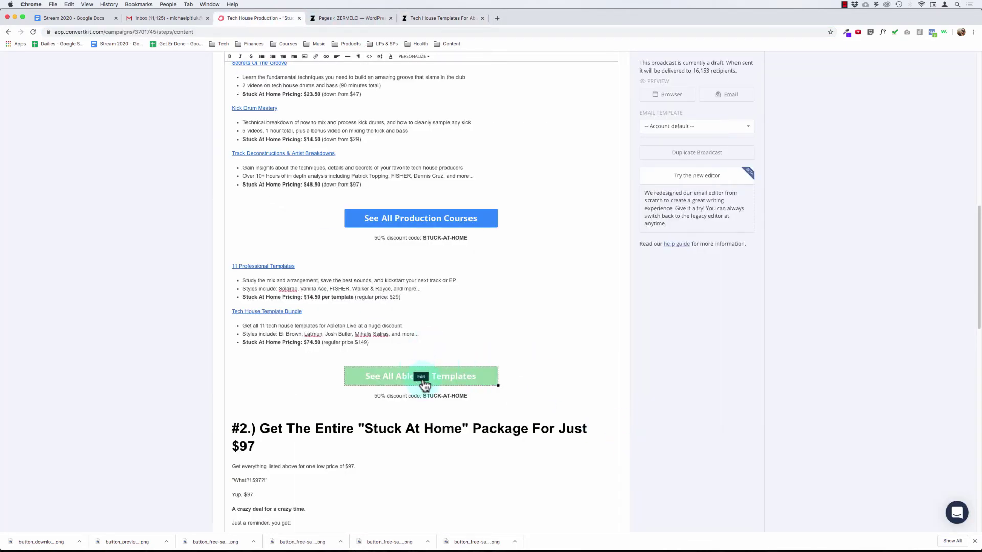
pyautogui.click(421, 379)
pyautogui.click(402, 268)
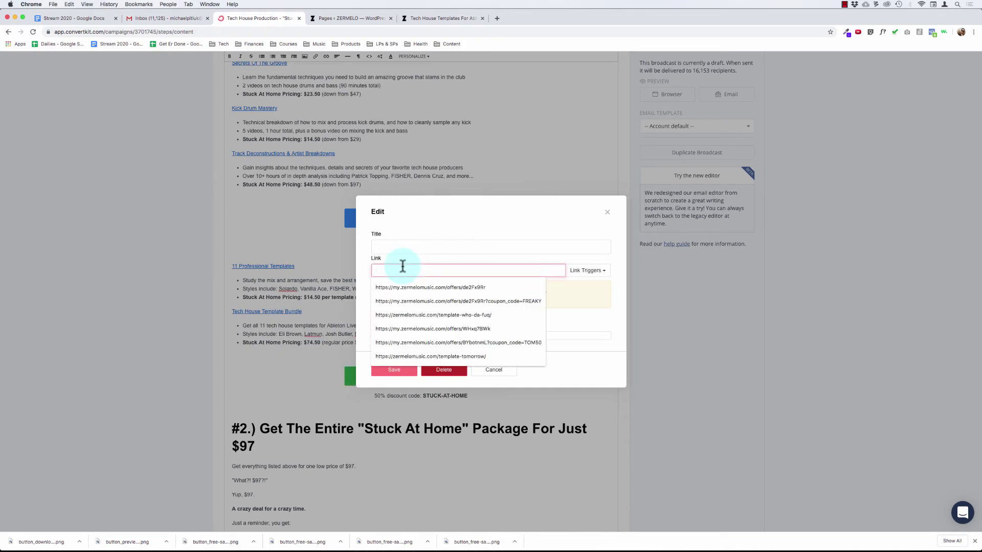
pyautogui.write('https://zermelomusic.com/templates/')
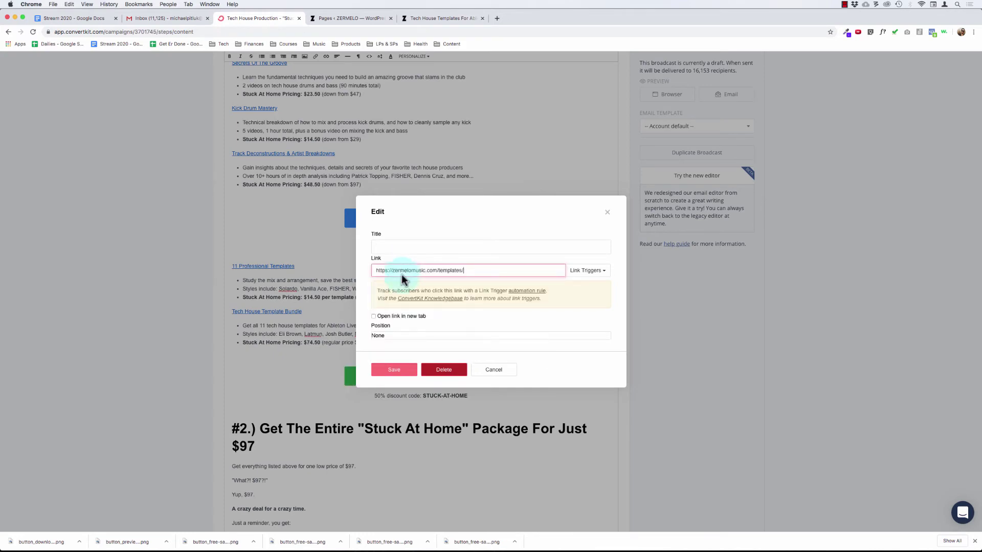
pyautogui.click(396, 370)
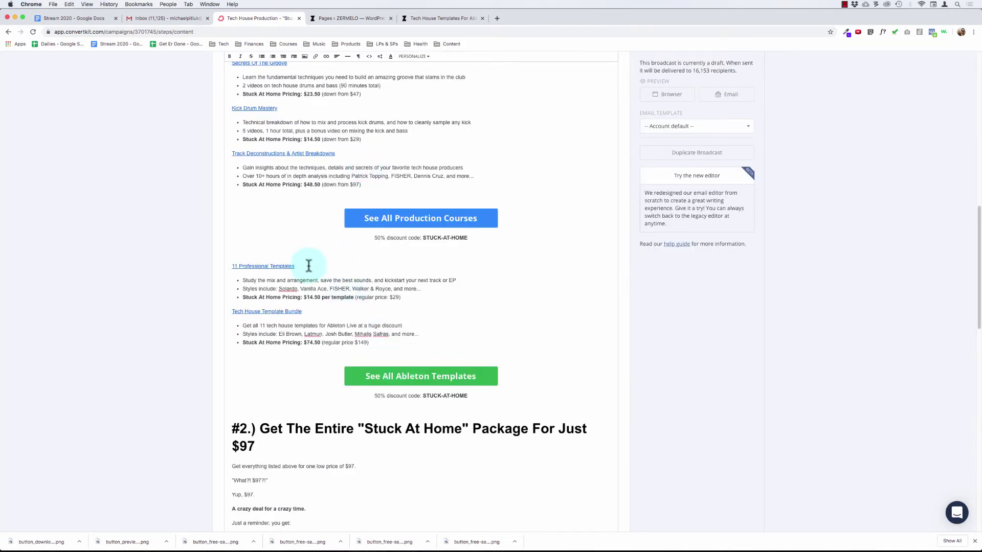
# In the HTML source, search for "11 pro" and copy trigger-id="1552641" from the "11 Professional Templates" link
pyautogui.moveTo(307, 263); pyautogui.dragTo(328, 205)
pyautogui.scroll(5, 338, 169)
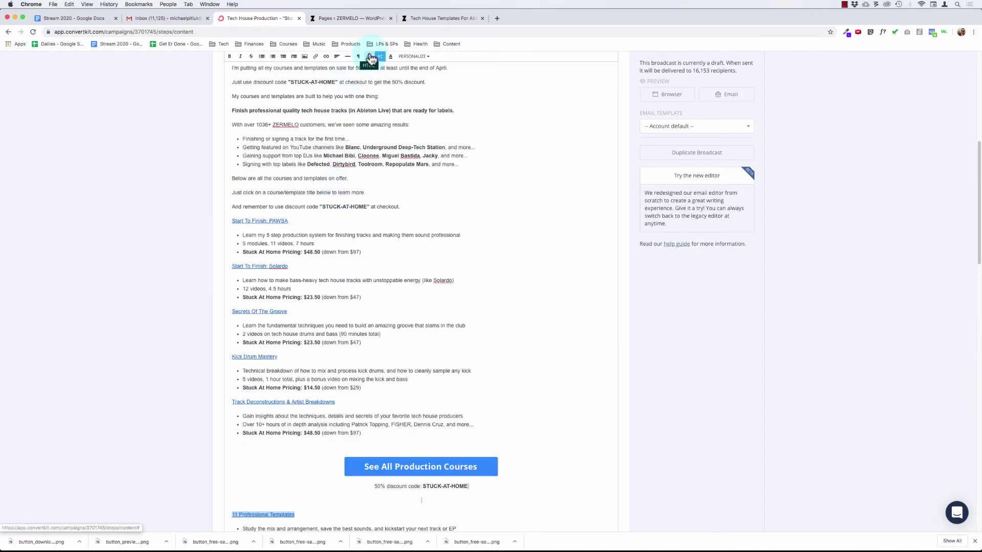
pyautogui.click(369, 57)
pyautogui.click(409, 237)
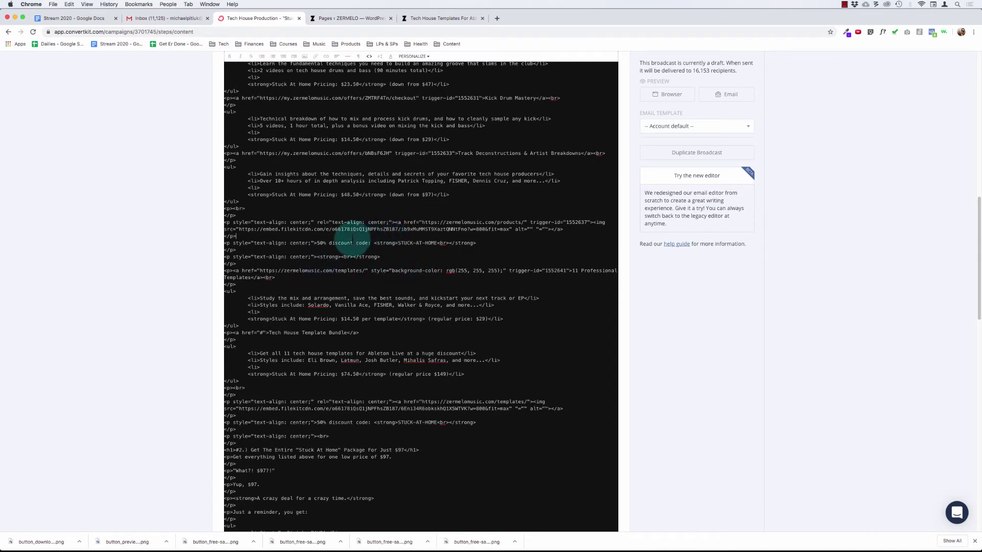
pyautogui.press('super+f')
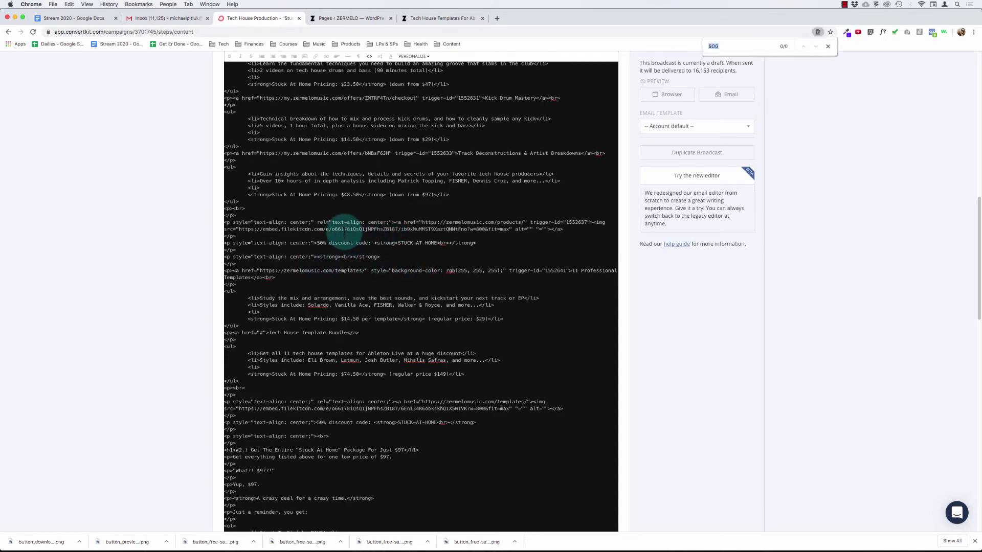
pyautogui.write('11')
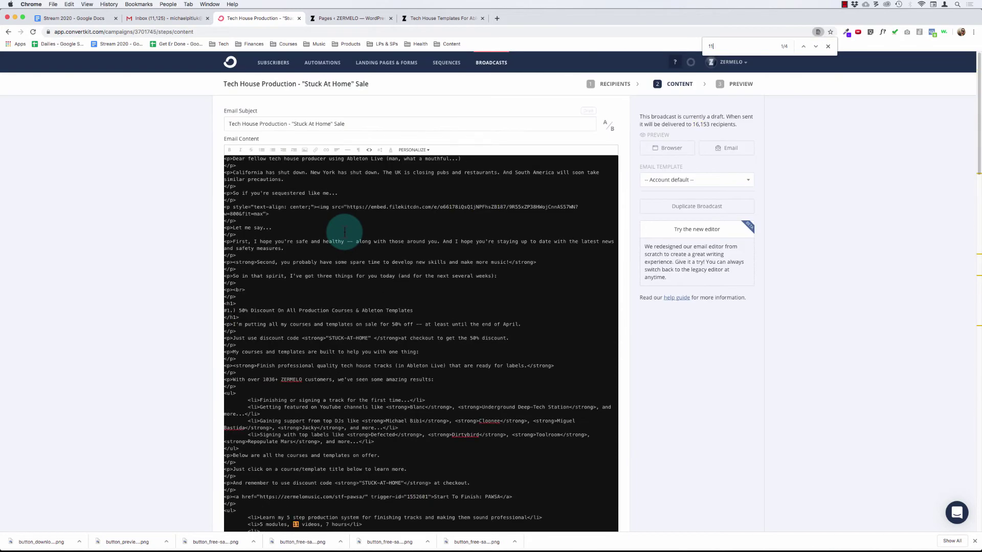
pyautogui.write(' pro')
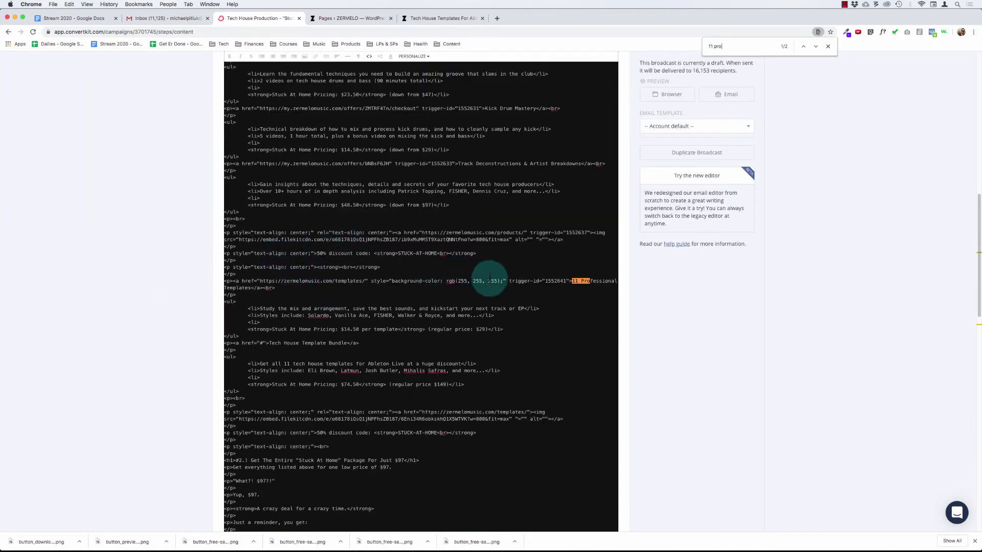
pyautogui.doubleClick(512, 281)
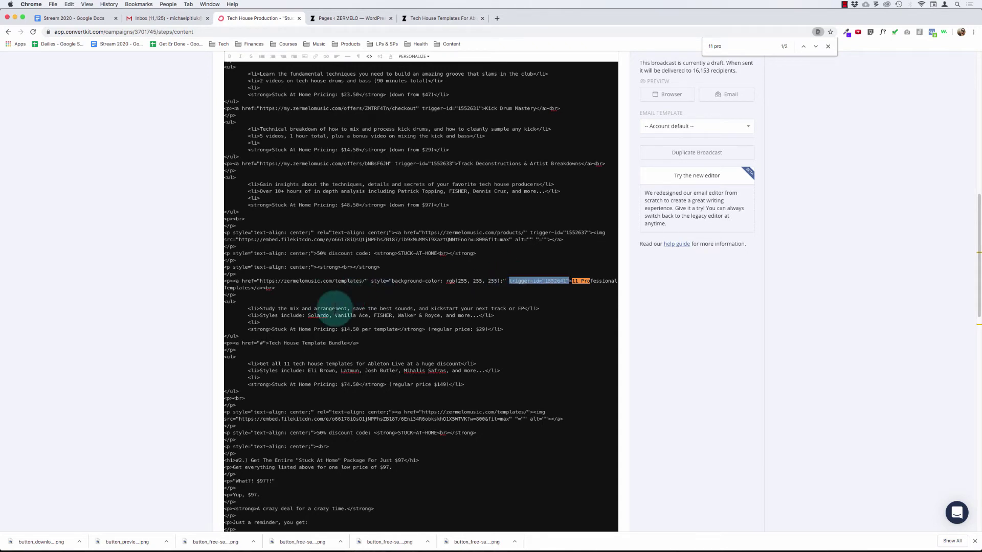
# Add trigger-id="1552641" to the link around the "See All Ableton Templates" button image
pyautogui.click(295, 411)
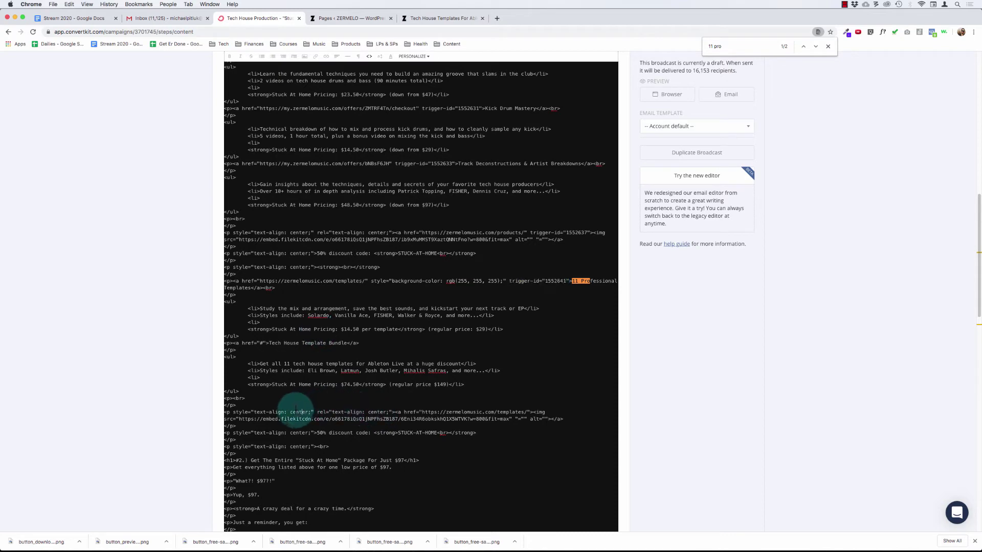
pyautogui.click(437, 413)
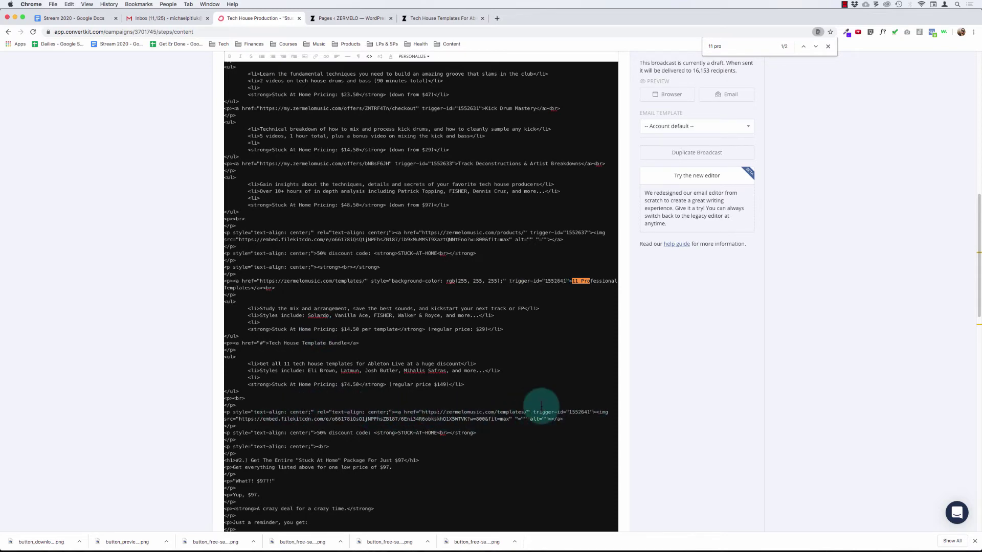
pyautogui.scroll(5, 491, 358)
pyautogui.scroll(2, 490, 358)
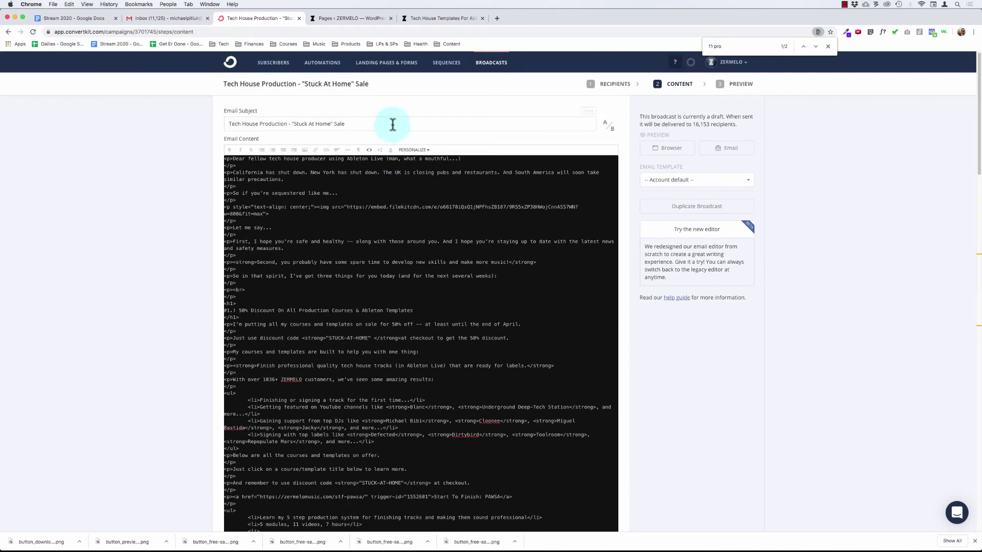
# Return to the visual view and check the link settings of the "See All Ableton Templates" button image
pyautogui.click(369, 149)
pyautogui.click(828, 46)
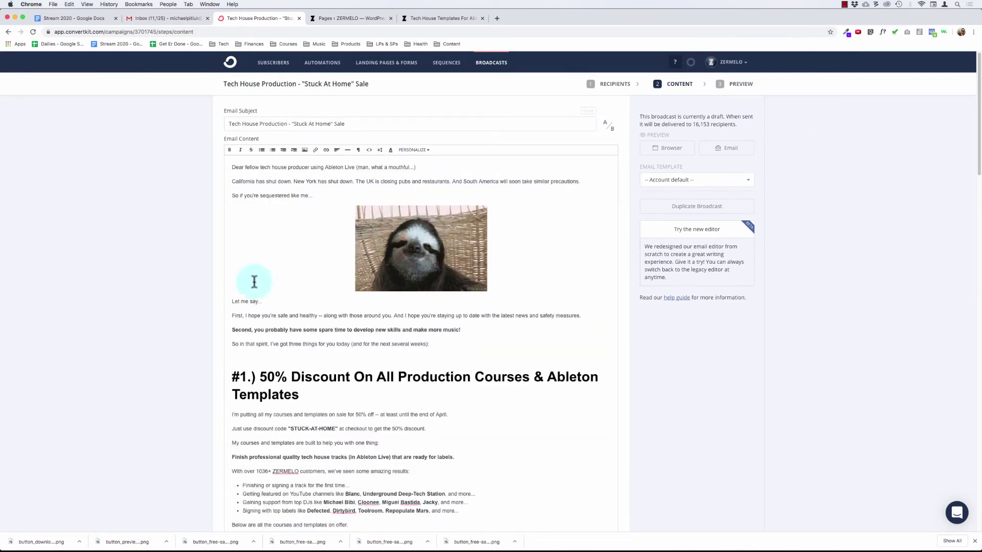
pyautogui.scroll(-15, 154, 297)
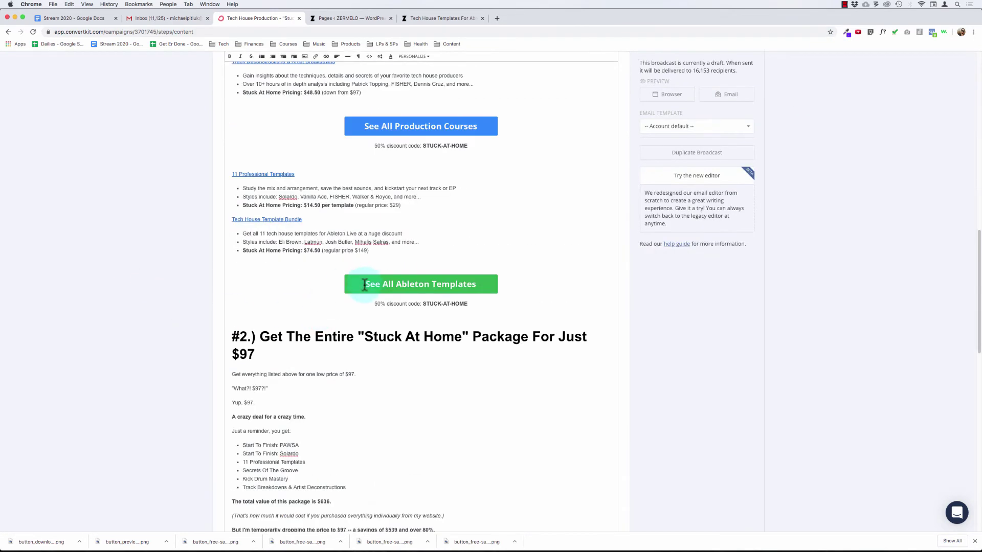
pyautogui.click(365, 285)
pyautogui.click(420, 285)
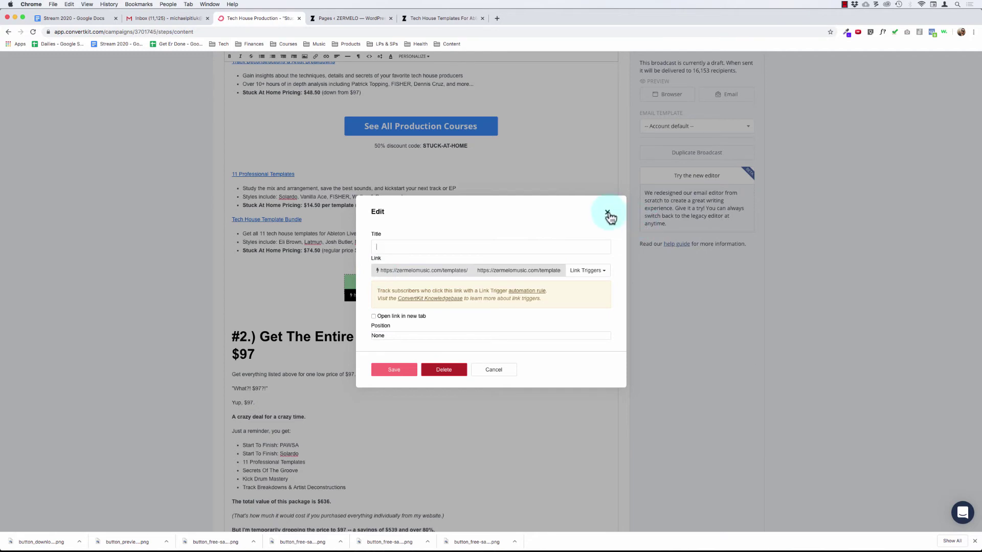
pyautogui.click(608, 213)
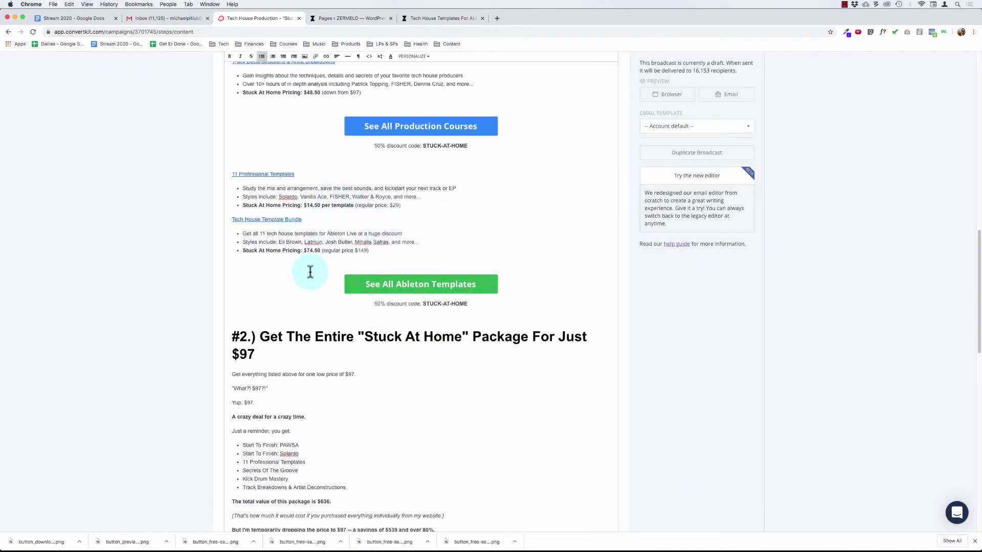
# Copy the link address of the Tech House Template Bundle from the Templates page of the website
pyautogui.scroll(3, 310, 272)
pyautogui.click(307, 359)
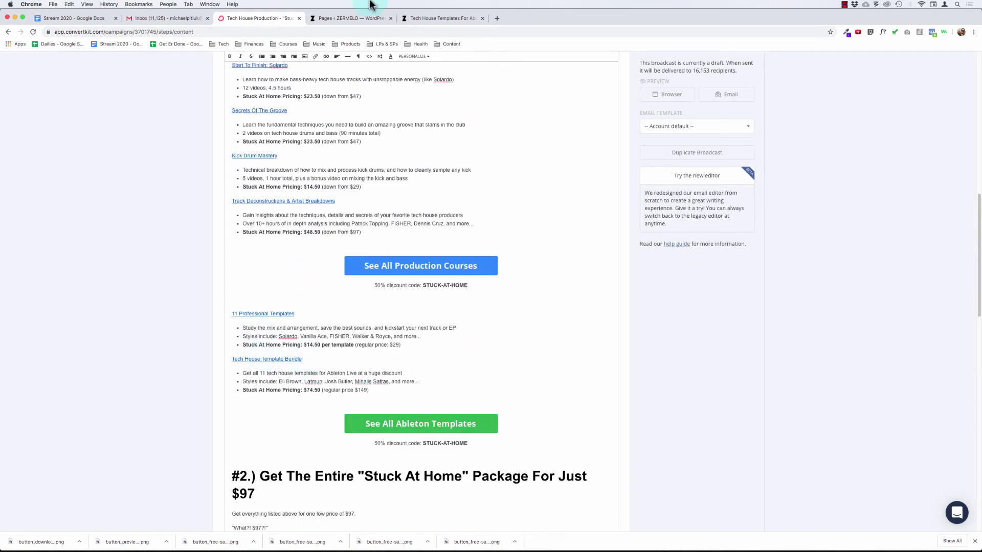
pyautogui.click(356, 20)
pyautogui.click(434, 18)
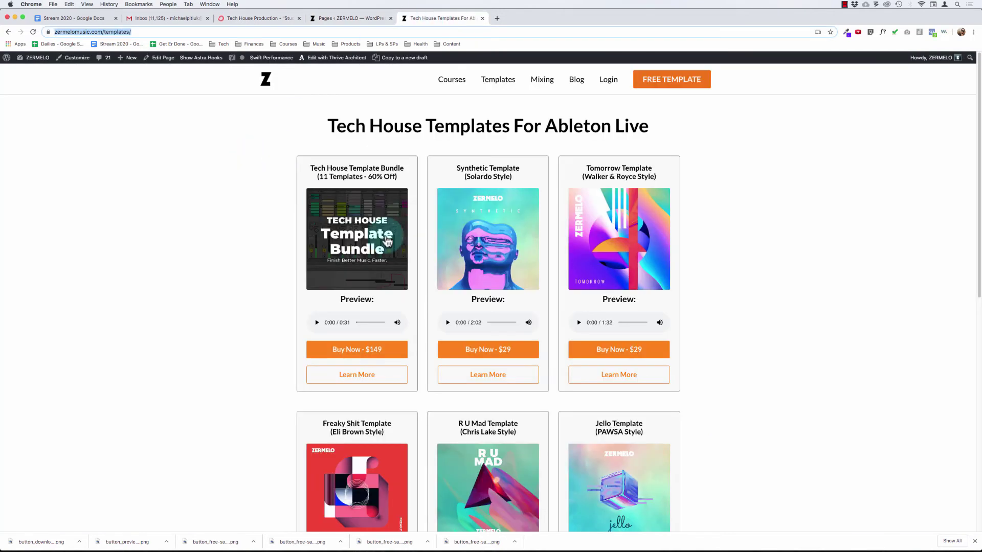
pyautogui.rightClick(348, 241)
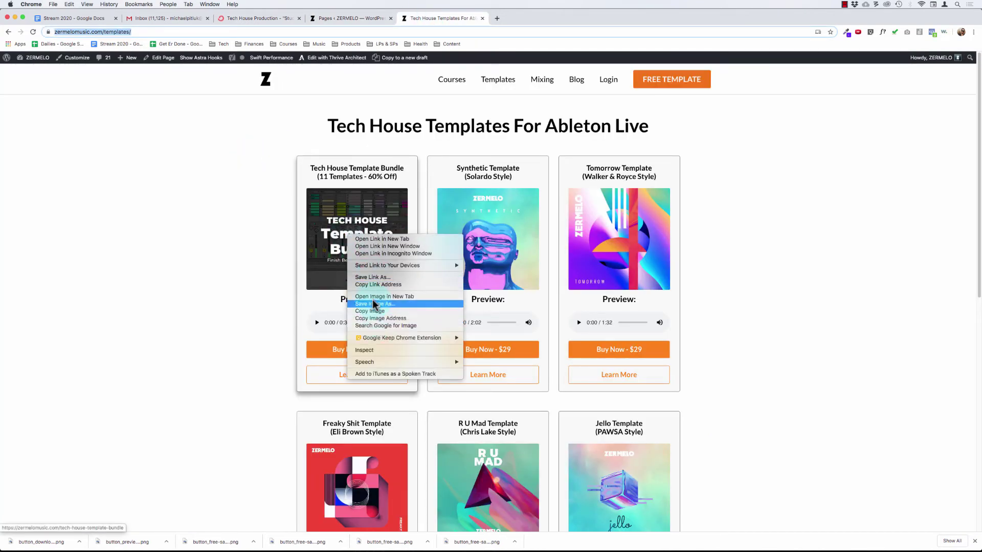
pyautogui.click(377, 284)
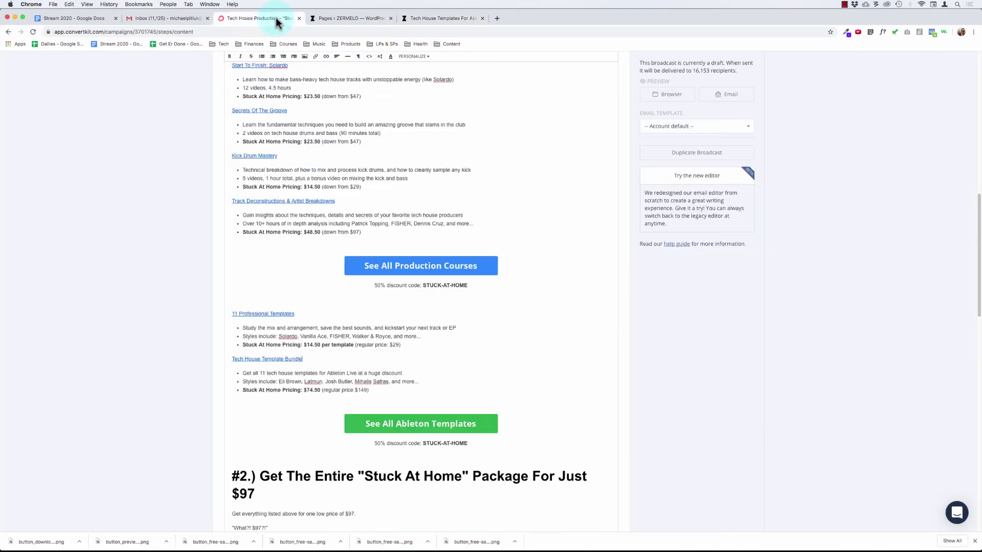
pyautogui.click(280, 18)
pyautogui.click(252, 409)
pyautogui.click(277, 349)
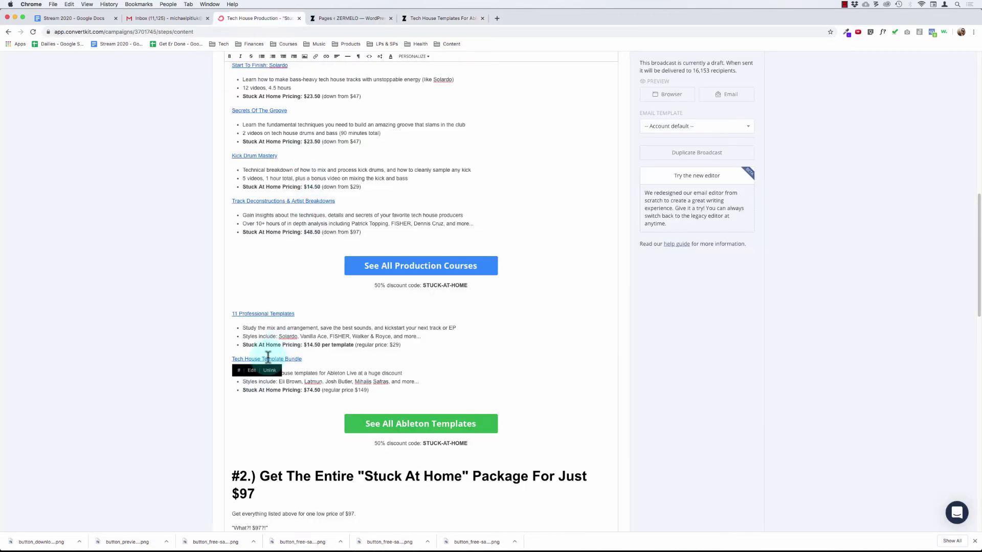
pyautogui.click(251, 370)
pyautogui.click(416, 248)
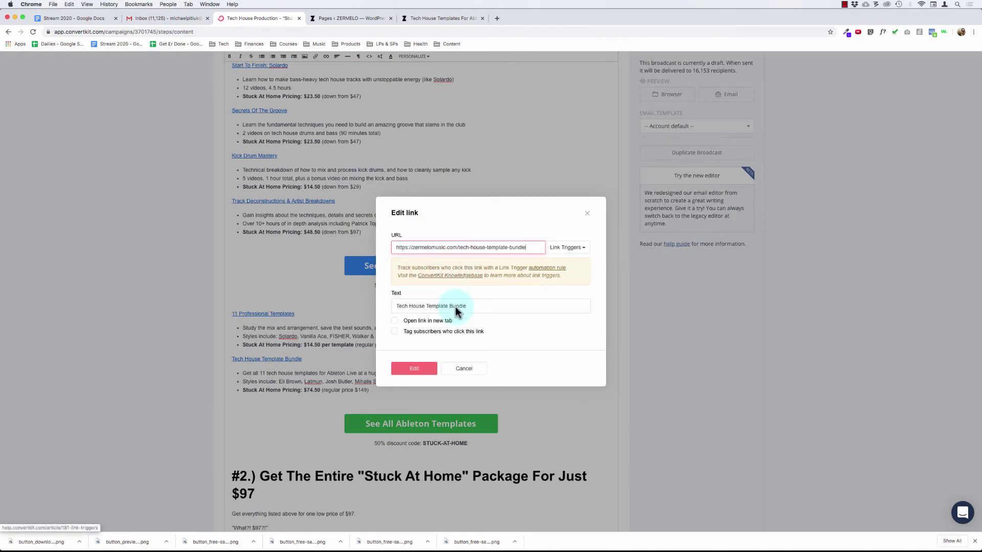
# Turn on tagging of subscribers who click the bundle link and add the tag "Interest - Templates"
pyautogui.click(394, 331)
pyautogui.click(416, 349)
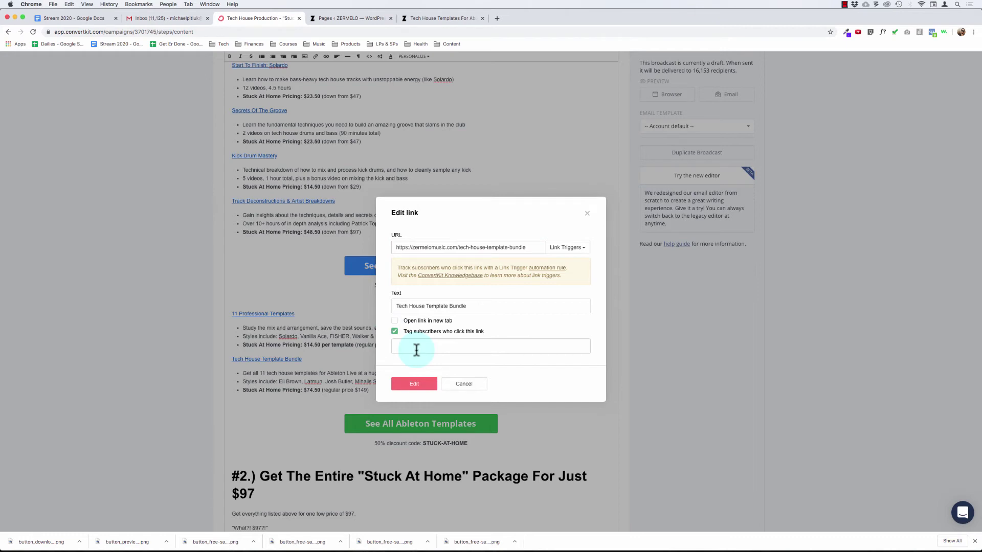
pyautogui.write('s')
pyautogui.press('BackSpace')
pyautogui.write('templates')
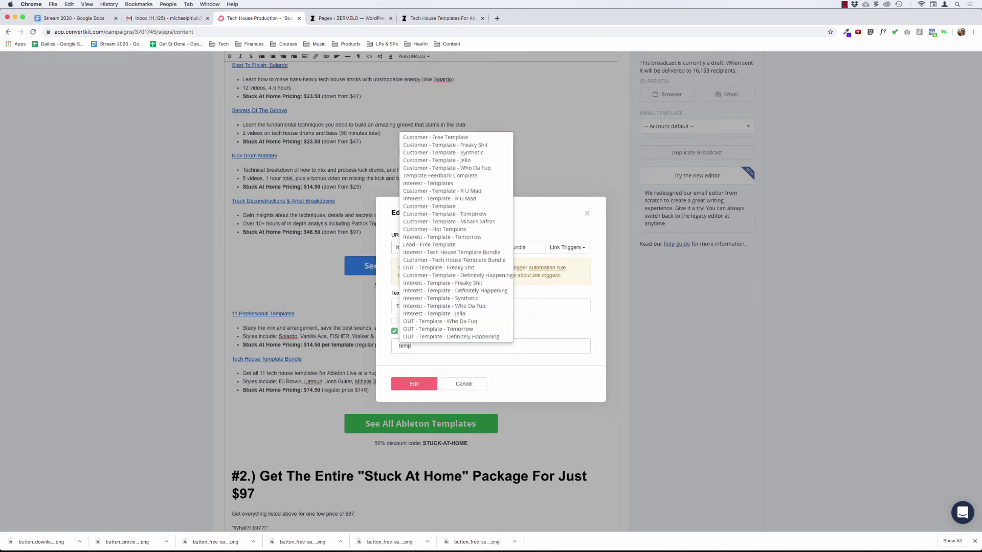
pyautogui.press('Return')
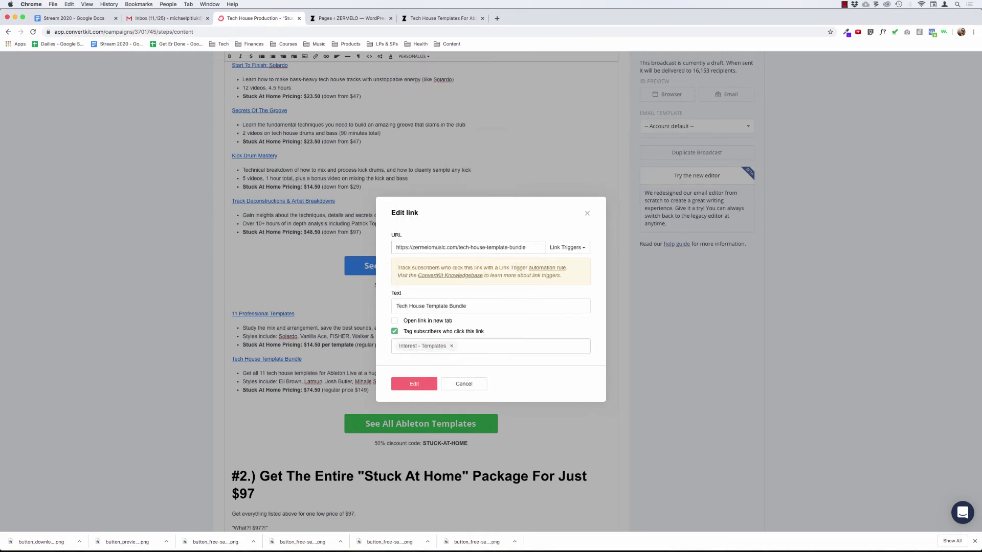
# Add the tags "Interest - Promo - Stuck At Home" and "Interest - Tech House Template Bundle" to the bundle link and apply the link changes
pyautogui.write('promo')
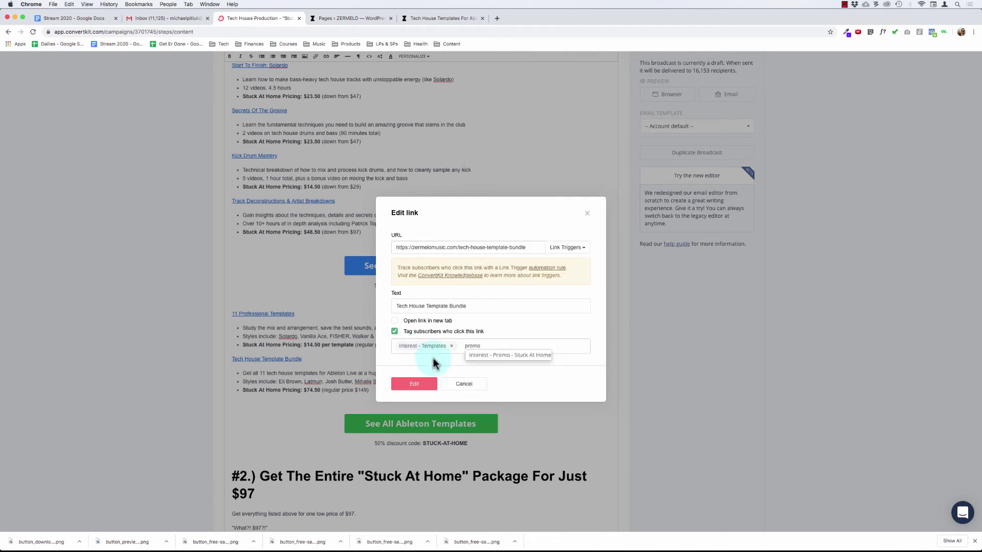
pyautogui.click(477, 355)
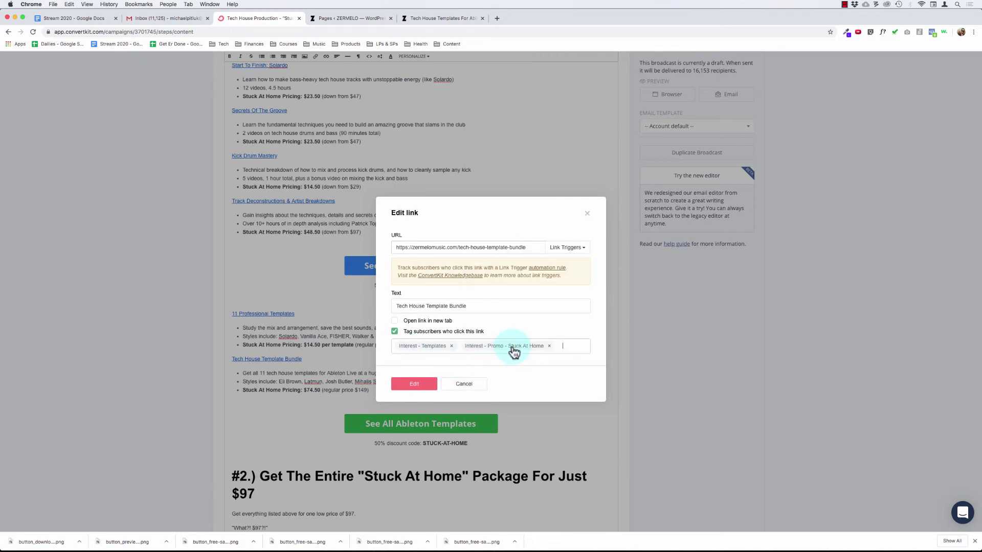
pyautogui.write('bundle')
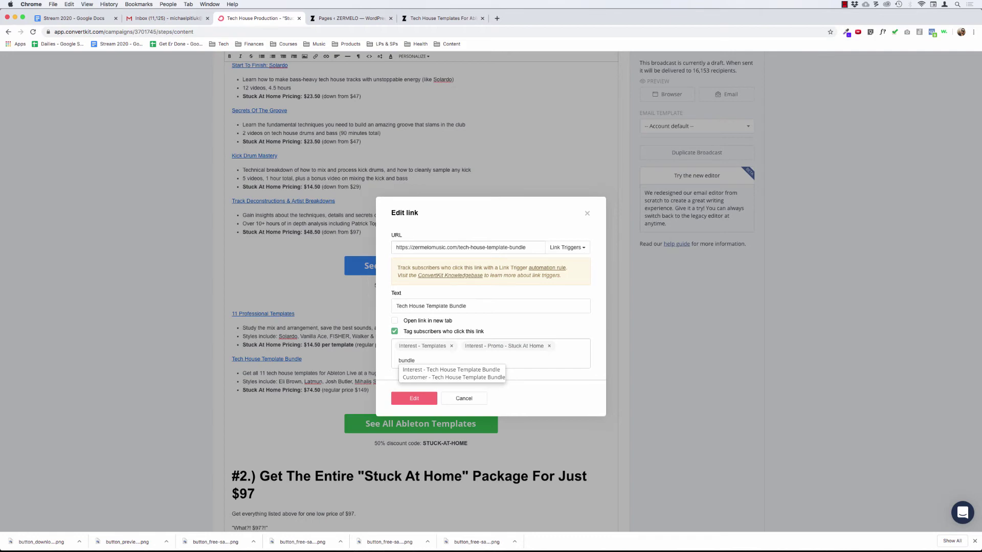
pyautogui.press('Down')
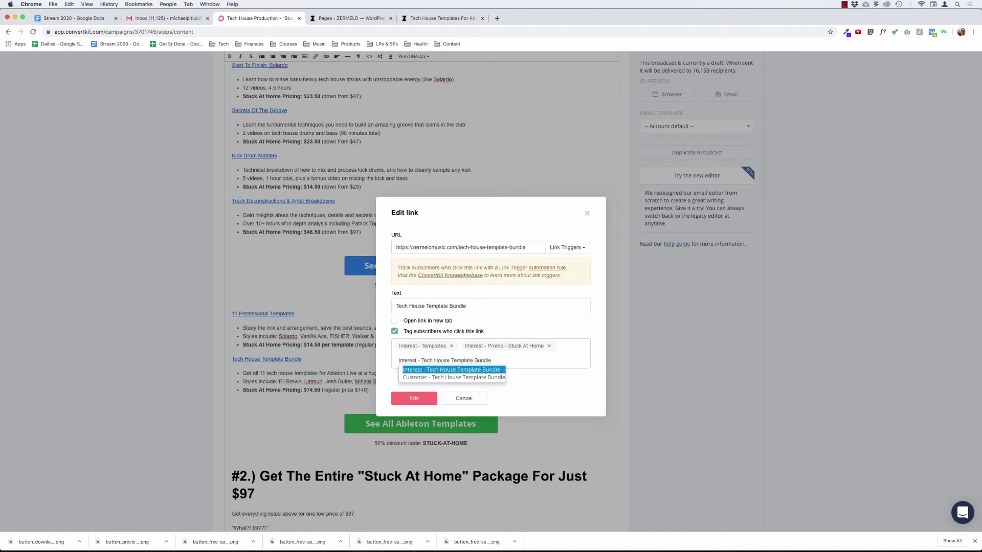
pyautogui.click(478, 367)
pyautogui.click(415, 399)
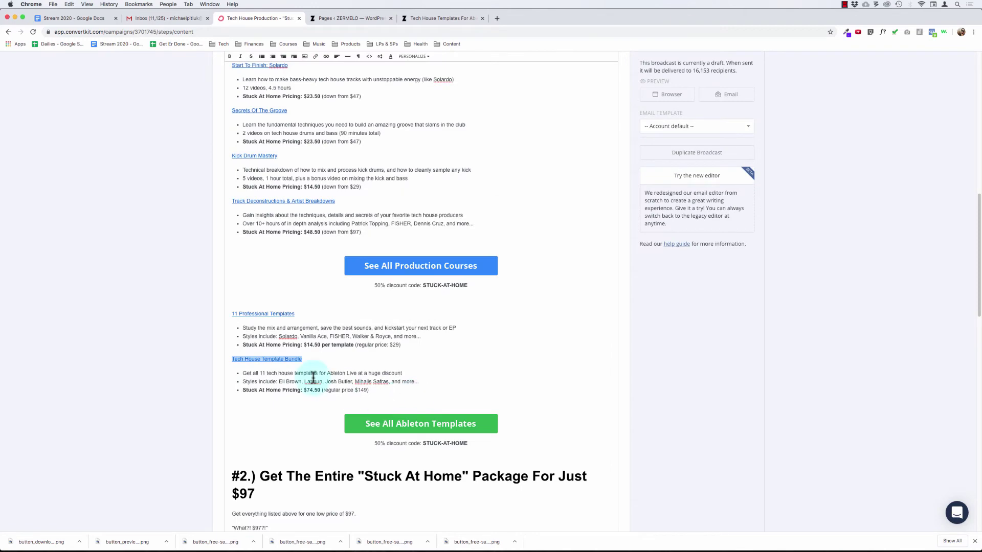
pyautogui.click(295, 387)
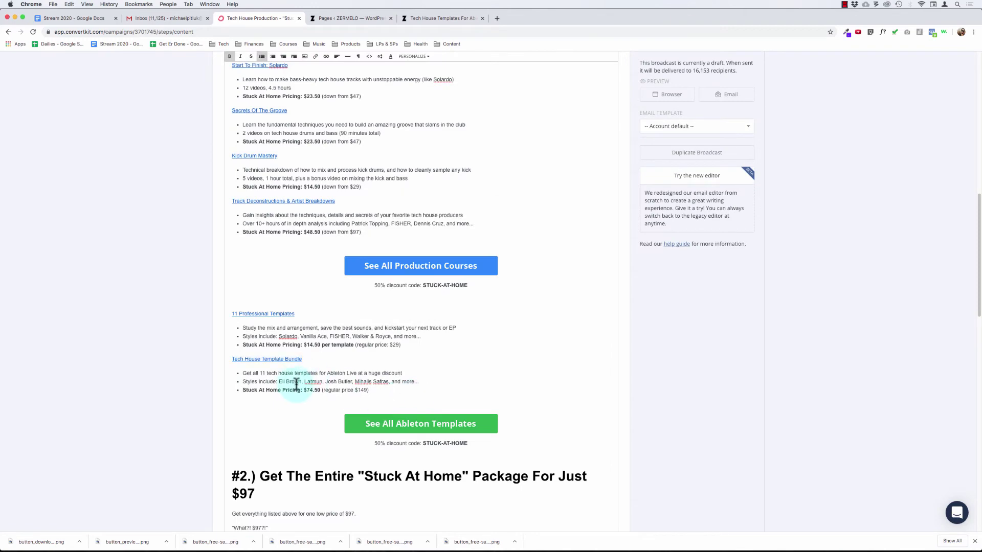
# Go to the subscribers page and open the tag "Interest - Tech House Template Bundle"
pyautogui.scroll(15, 296, 383)
pyautogui.scroll(-20, 640, 390)
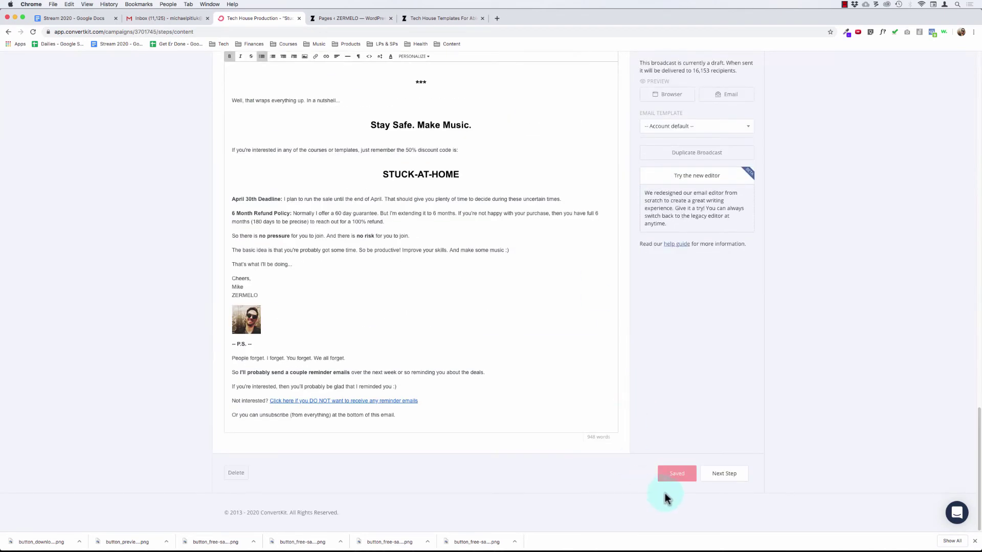
pyautogui.scroll(20, 526, 366)
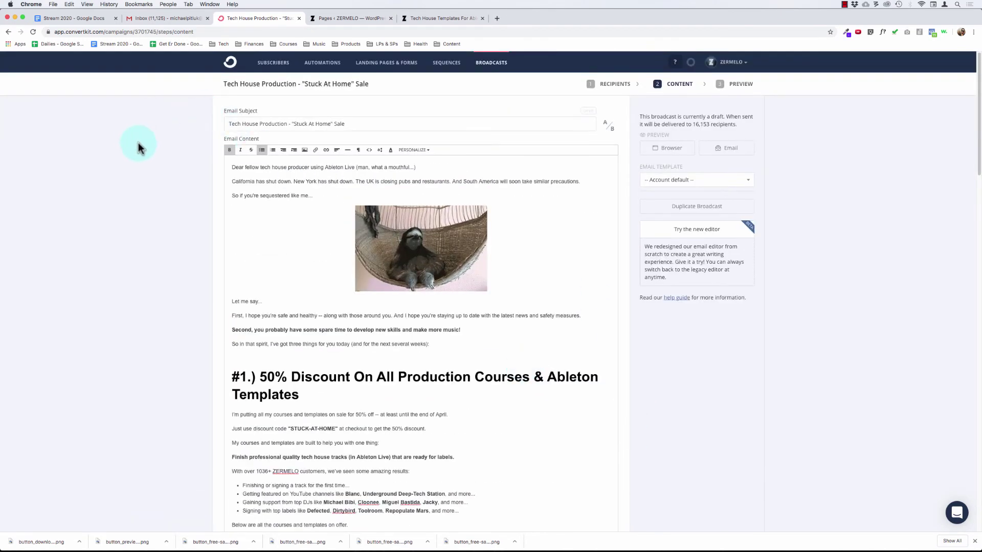
pyautogui.click(273, 63)
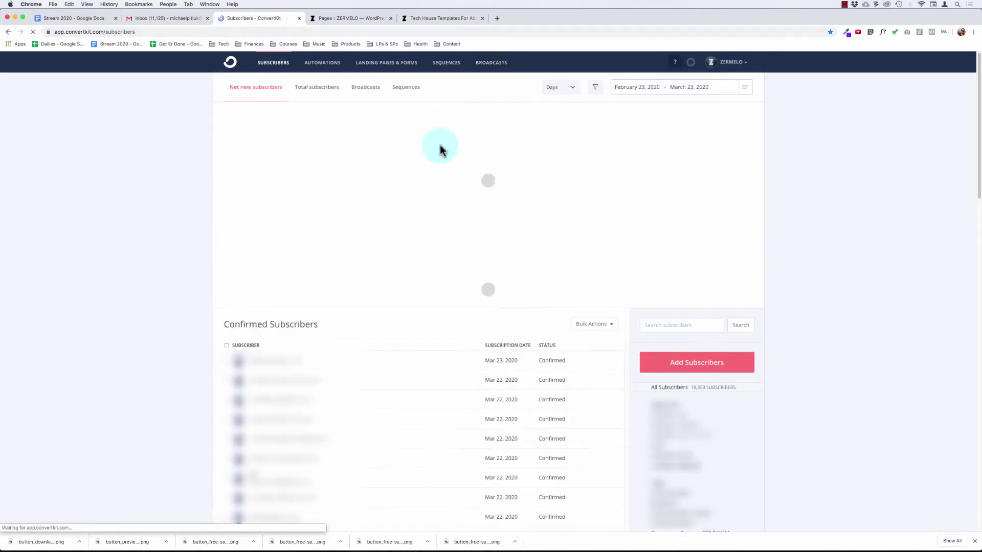
pyautogui.scroll(-15, 869, 364)
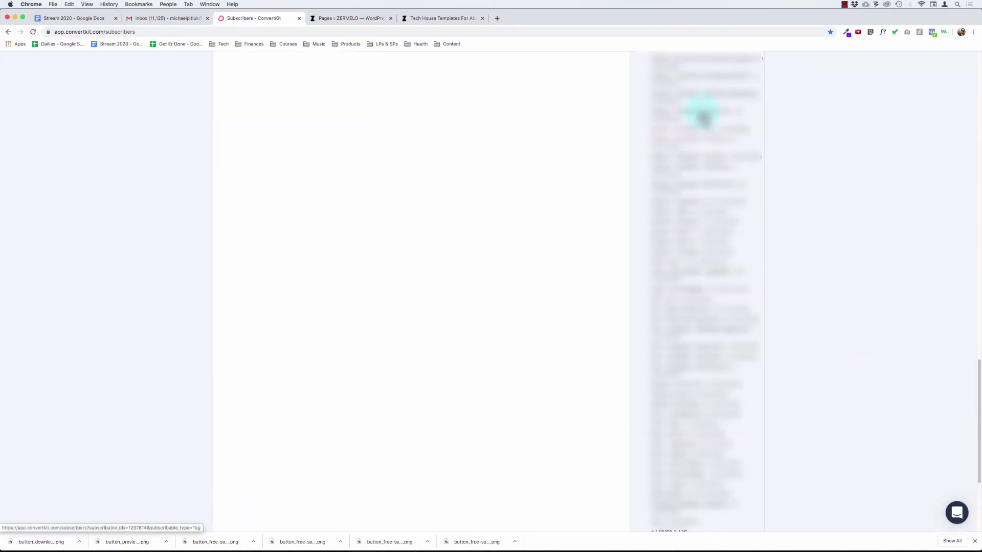
pyautogui.click(710, 81)
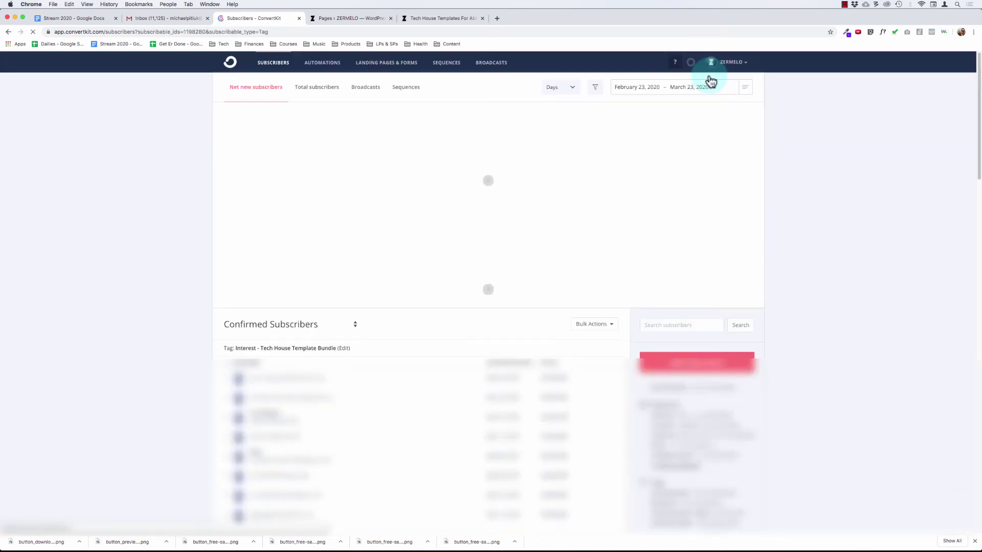
# Rename the tag to "Interest - Template - Tech House Template Bundle" and save it
pyautogui.click(344, 361)
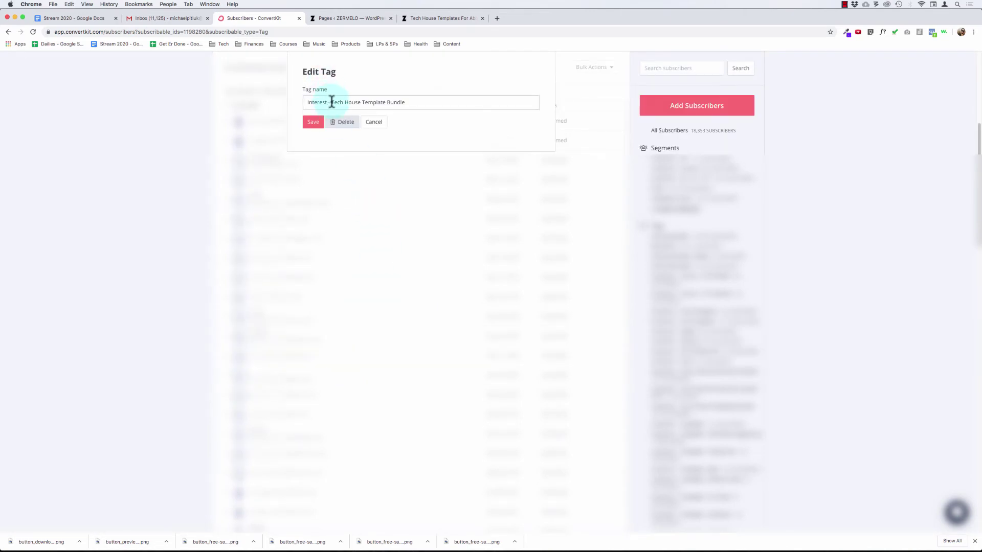
pyautogui.write('Template')
pyautogui.click(314, 123)
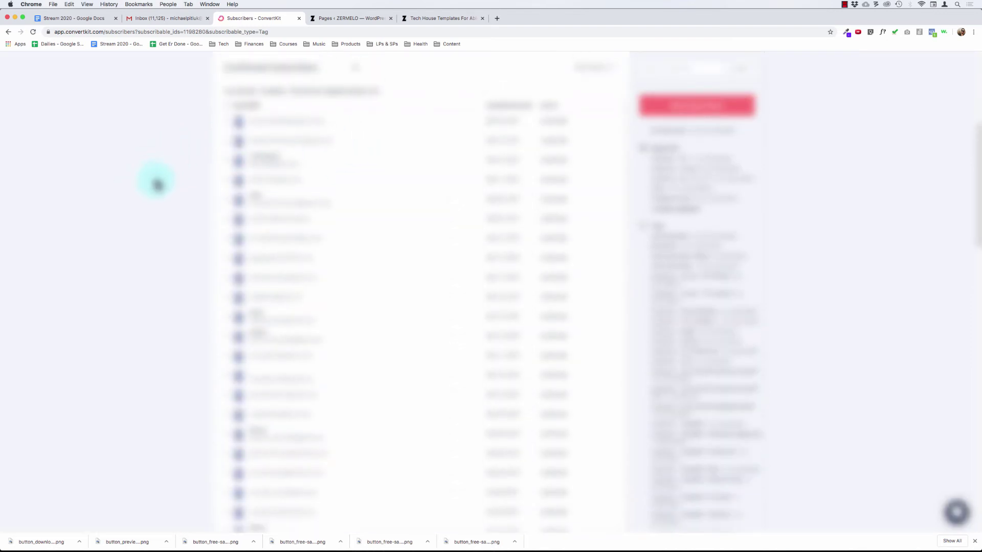
# Reopen the content of the Tech House Production - "Stuck At Home" Sale draft broadcast
pyautogui.scroll(5, 161, 181)
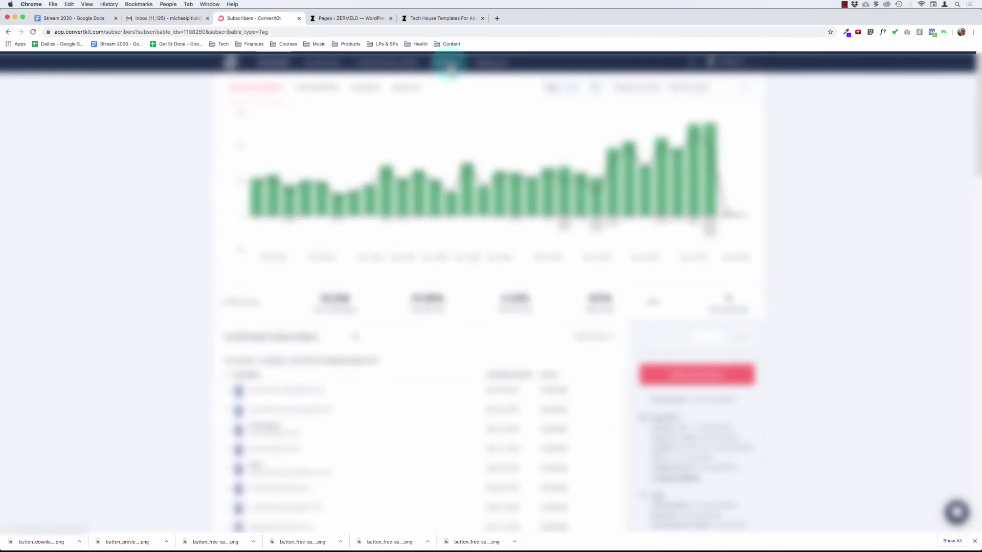
pyautogui.click(489, 63)
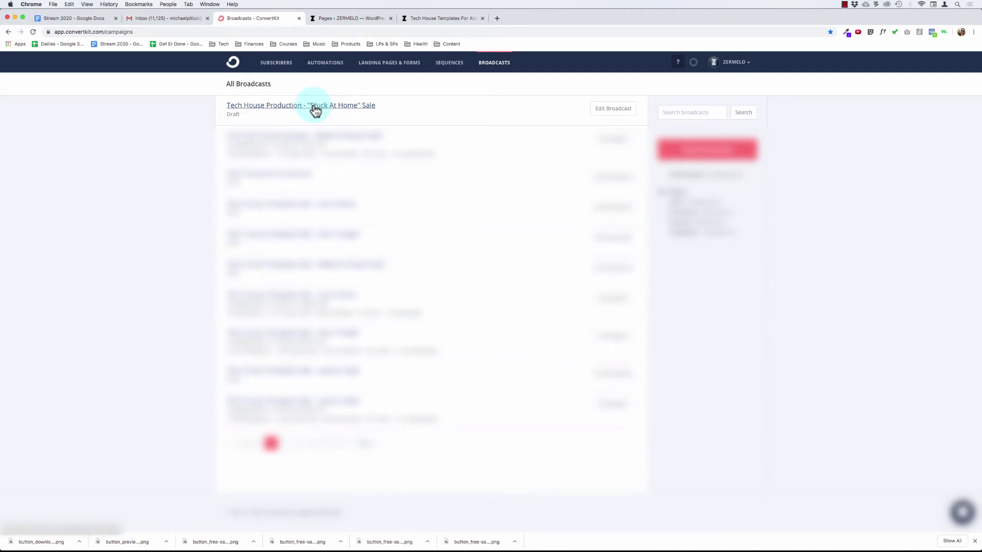
pyautogui.click(315, 106)
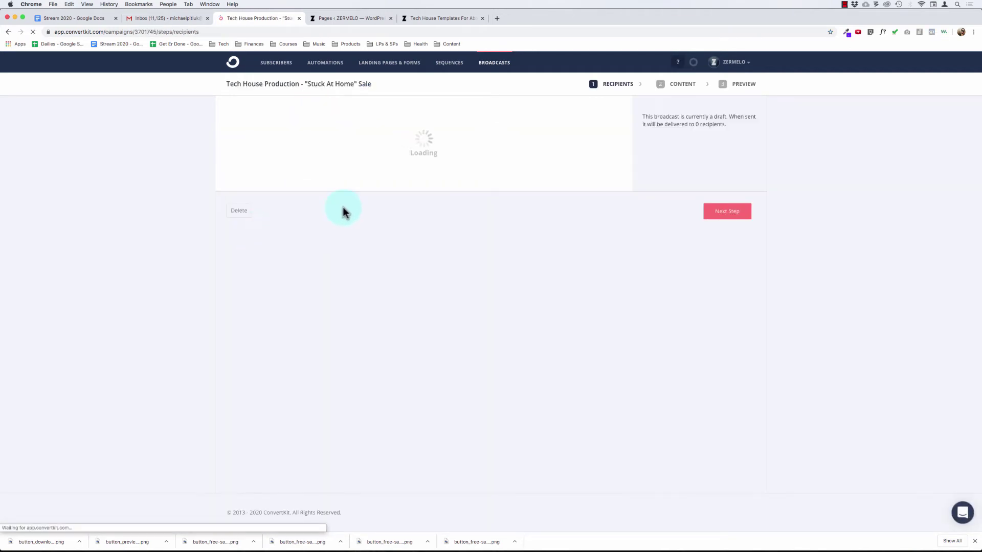
pyautogui.click(682, 86)
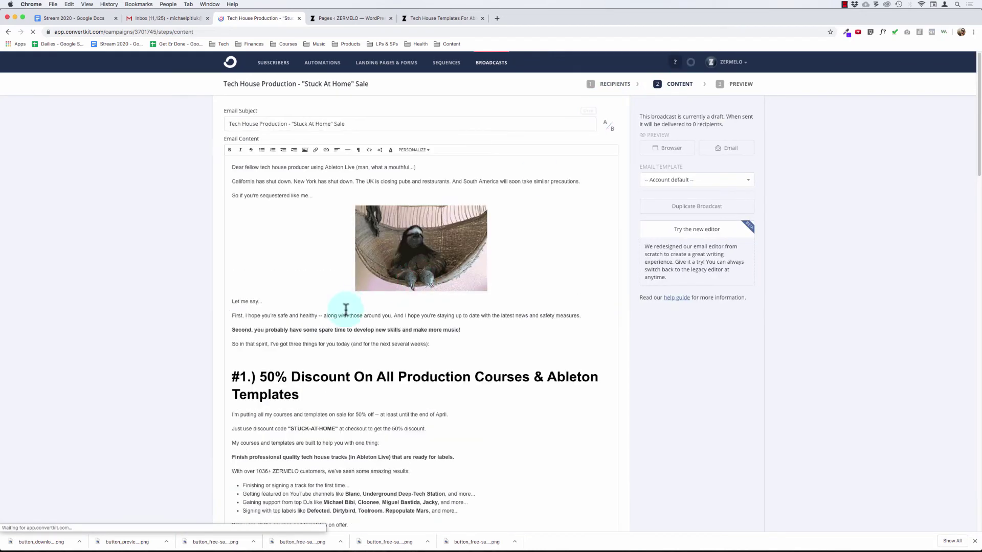
# Check the tags assigned to the "Track Deconstructions & Artist Breakdowns" link, then close its settings without changes
pyautogui.scroll(-10, 333, 337)
pyautogui.scroll(-2, 332, 338)
pyautogui.click(284, 348)
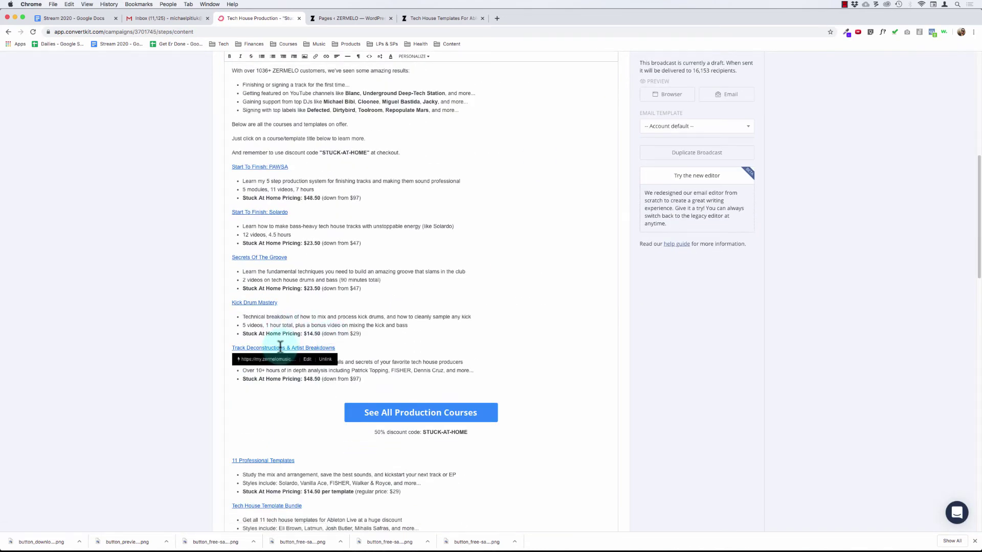
pyautogui.click(307, 360)
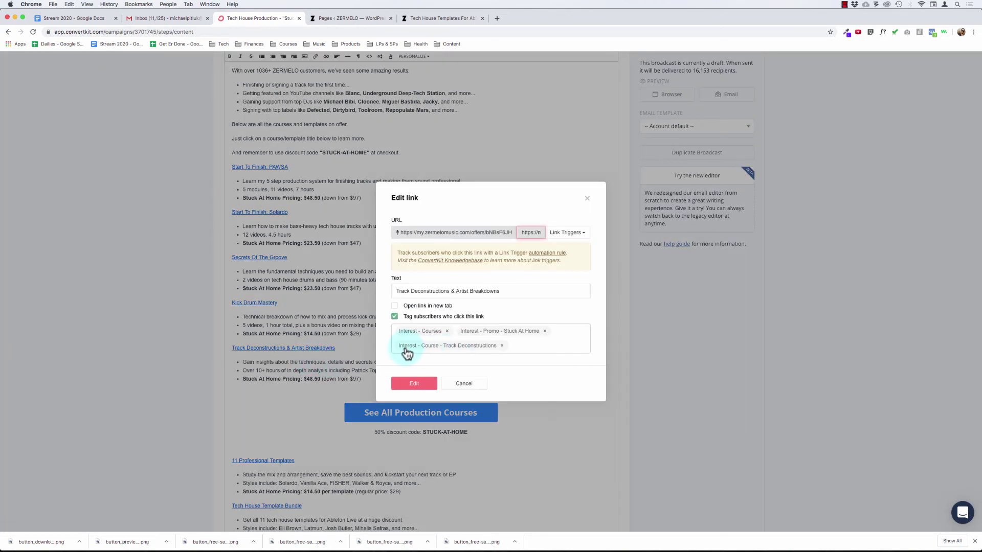
pyautogui.click(460, 384)
# Open the settings of the "Tech House Template Bundle" link to check its assigned tags
pyautogui.scroll(-4, 450, 388)
pyautogui.click(276, 412)
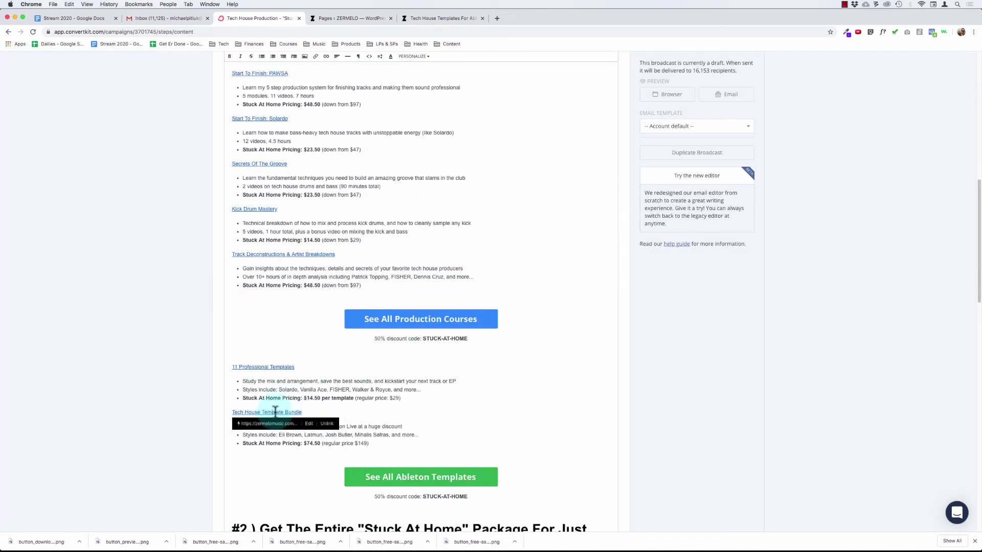
pyautogui.click(314, 424)
pyautogui.click(288, 412)
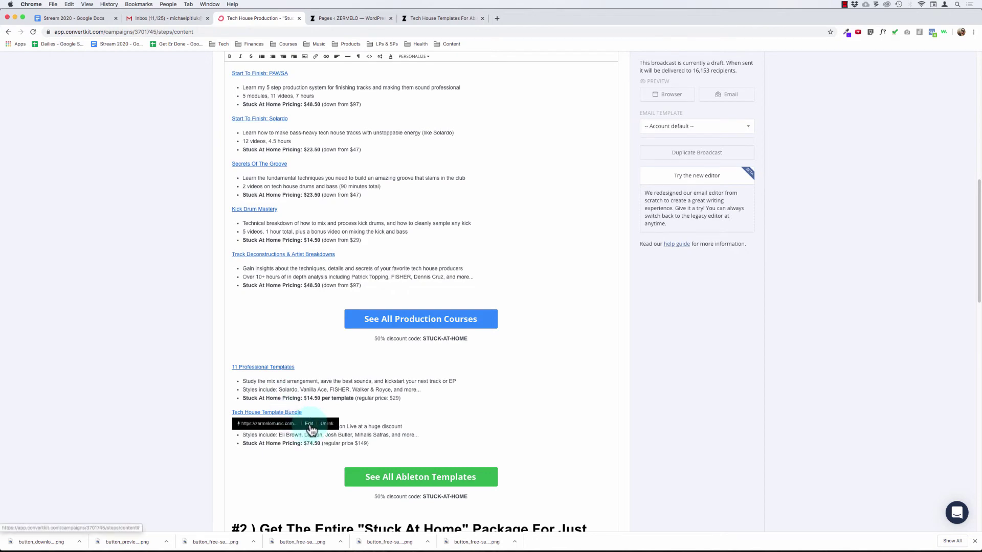
pyautogui.click(309, 423)
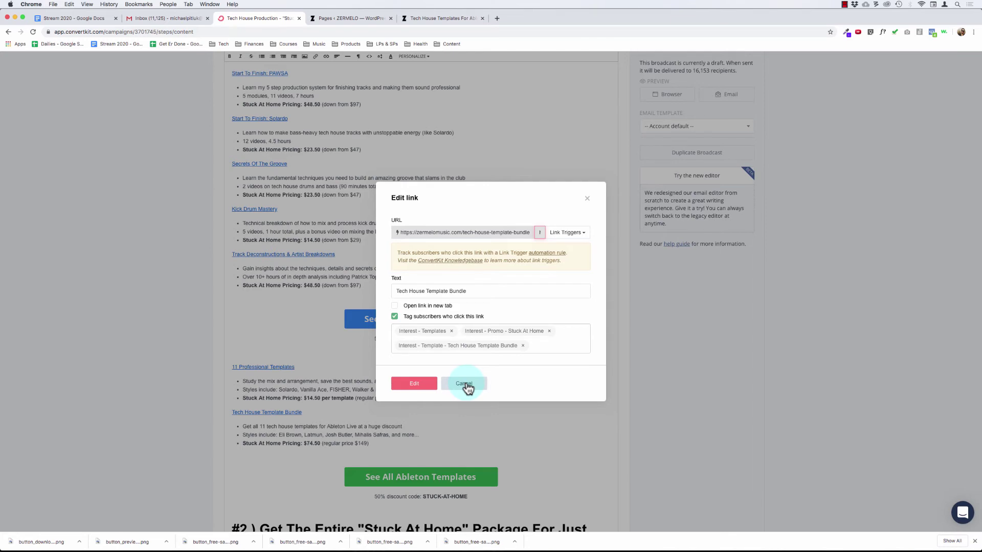
# Close the "Tech House Template Bundle" link settings and examine the "Stuck At Home" Package section and its $97 button
pyautogui.click(421, 384)
pyautogui.scroll(-3, 304, 380)
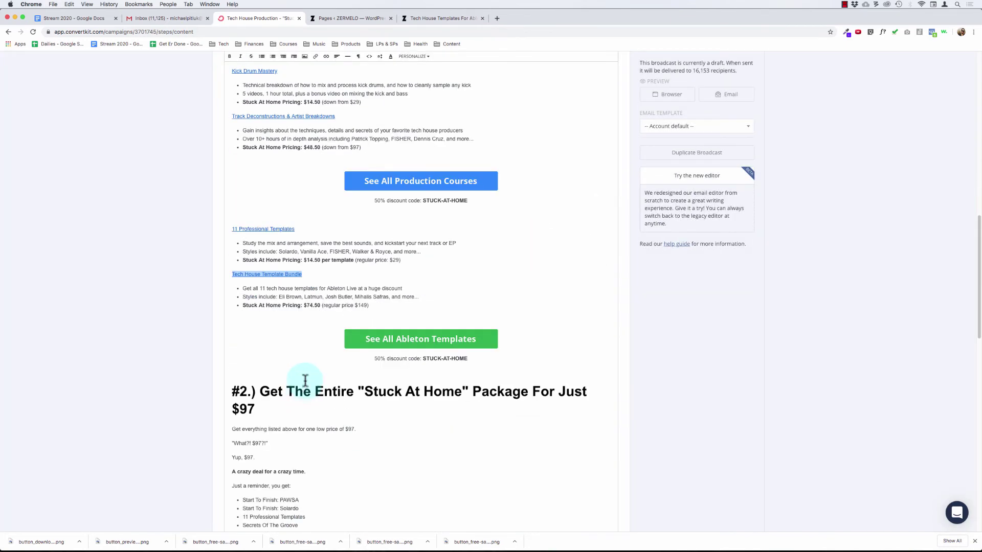
pyautogui.scroll(-7, 309, 363)
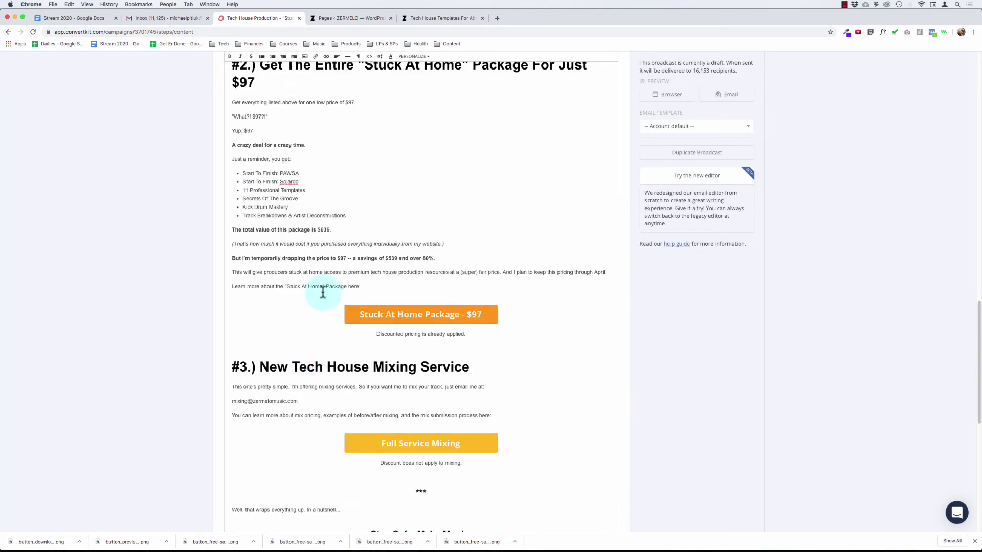
pyautogui.click(388, 317)
pyautogui.click(312, 283)
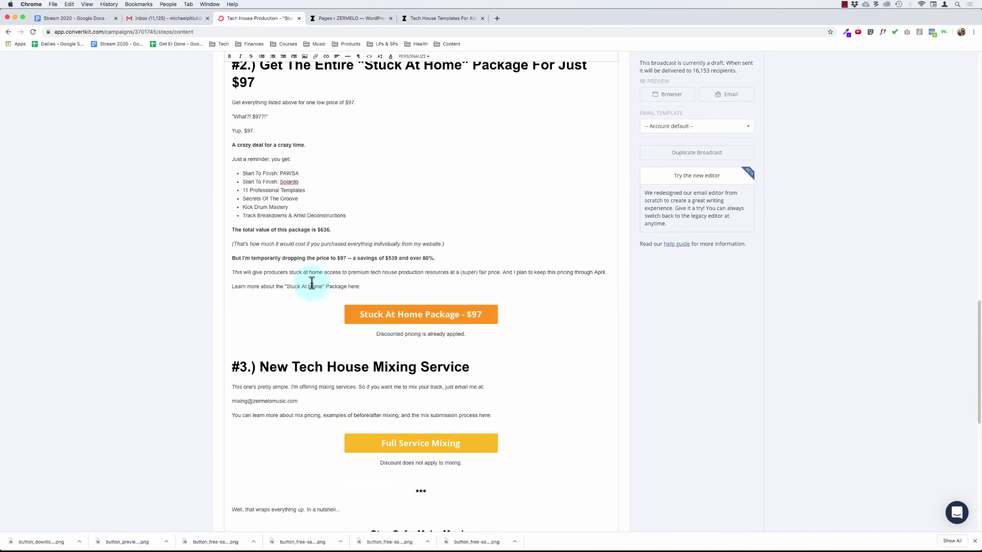
pyautogui.click(400, 317)
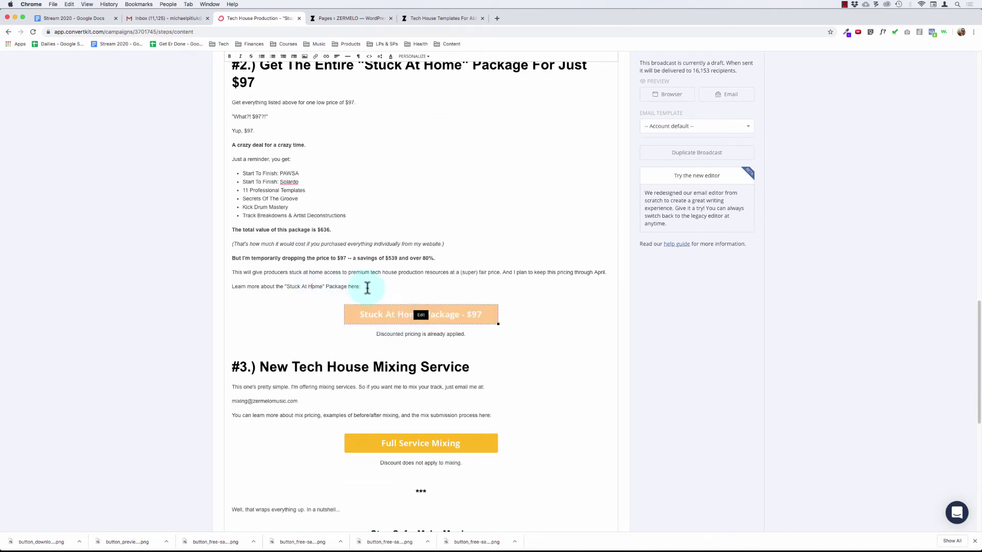
pyautogui.click(367, 286)
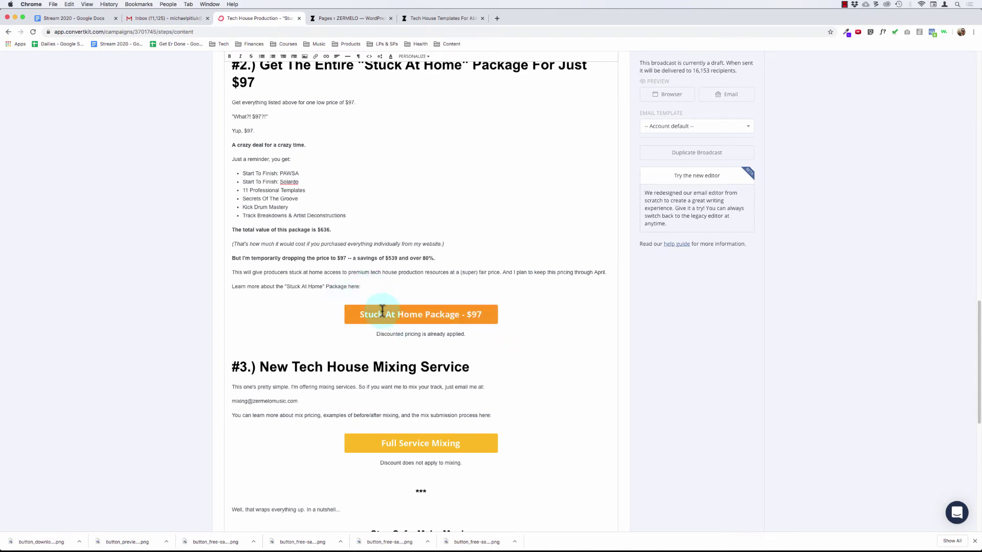
pyautogui.click(369, 287)
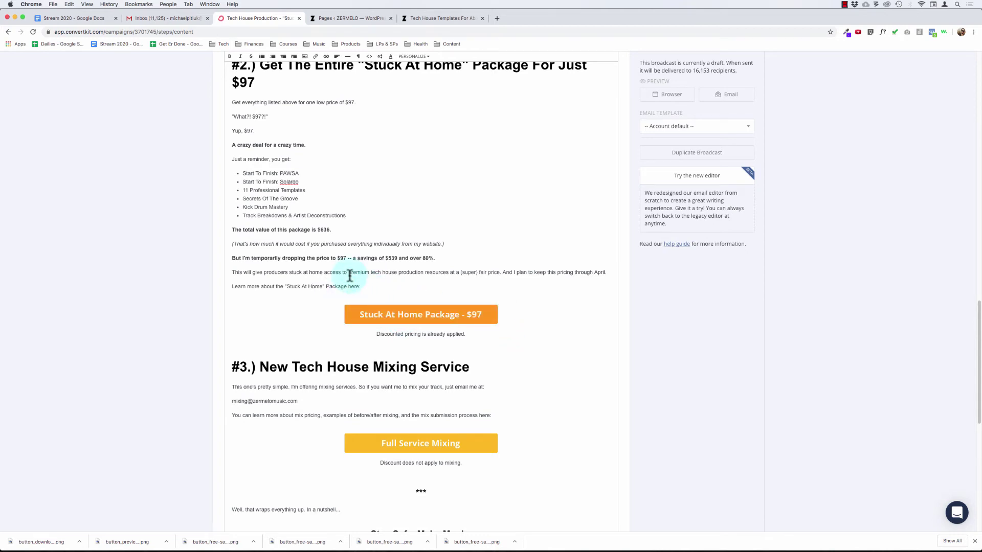
# Replace the mix pricing sentence, Full Service Mixing button and discount note in the mixing section with the placeholder "[more info/features]"
pyautogui.scroll(-3, 358, 284)
pyautogui.moveTo(482, 377); pyautogui.dragTo(215, 316)
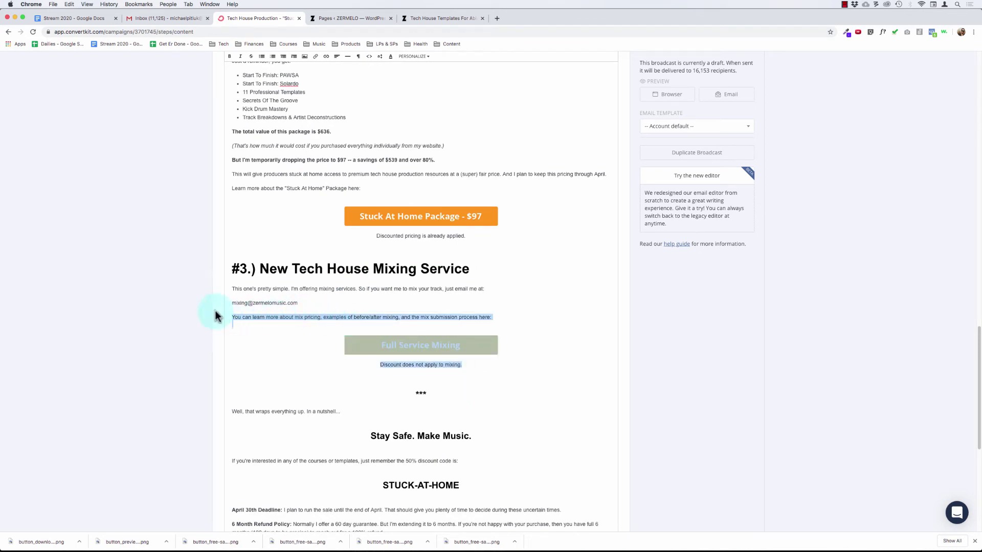
pyautogui.press('BackSpace')
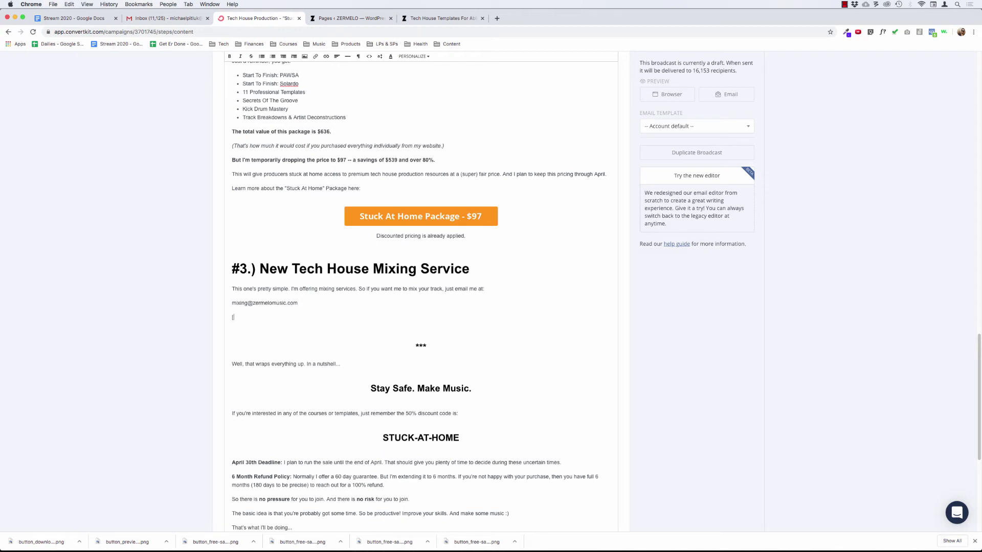
pyautogui.write('[more info/features')
pyautogui.scroll(-1, 307, 327)
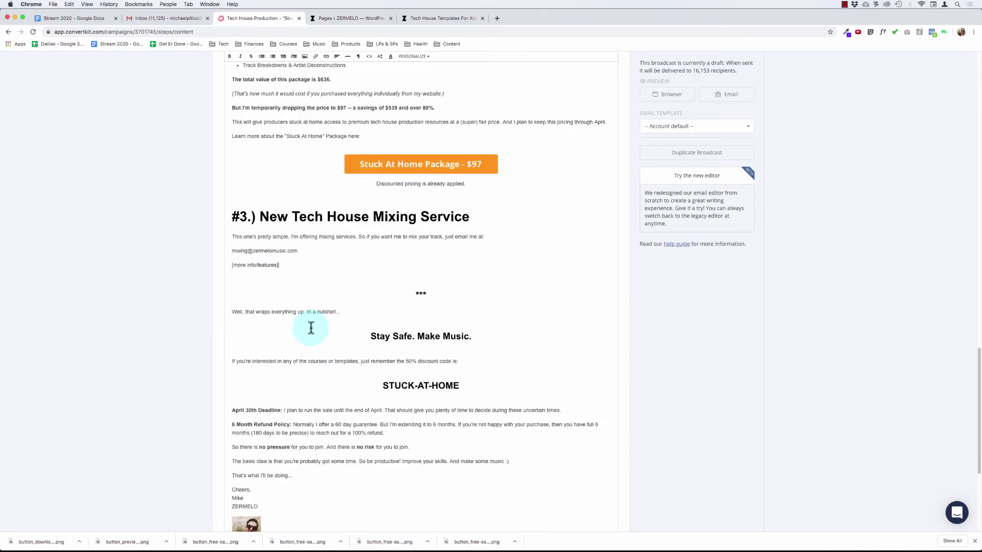
pyautogui.click(296, 311)
pyautogui.scroll(-4, 294, 311)
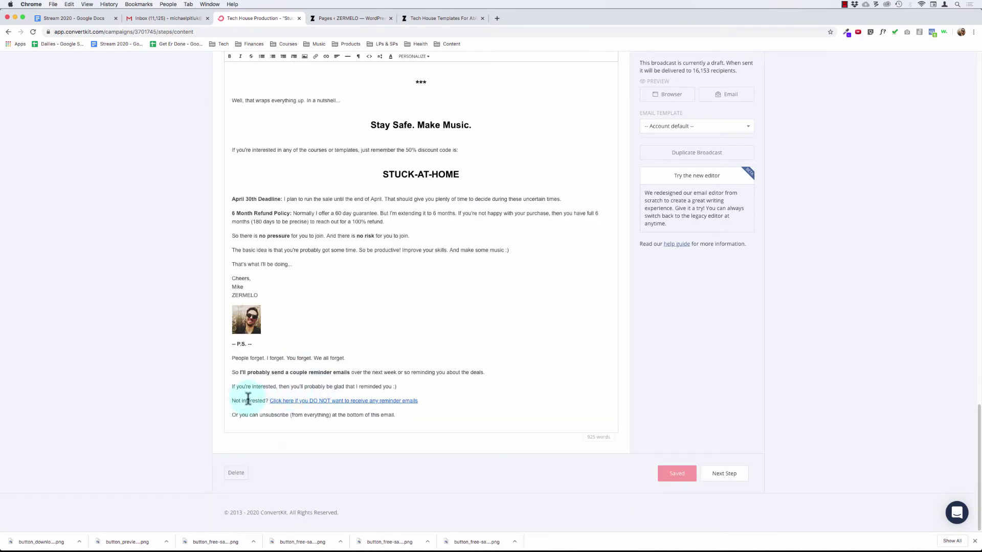
pyautogui.click(319, 401)
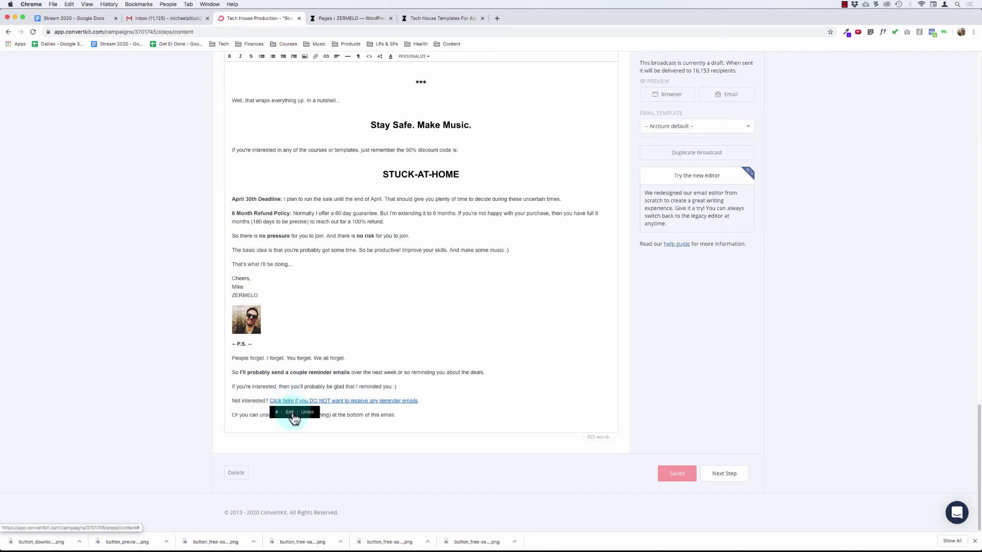
pyautogui.click(290, 412)
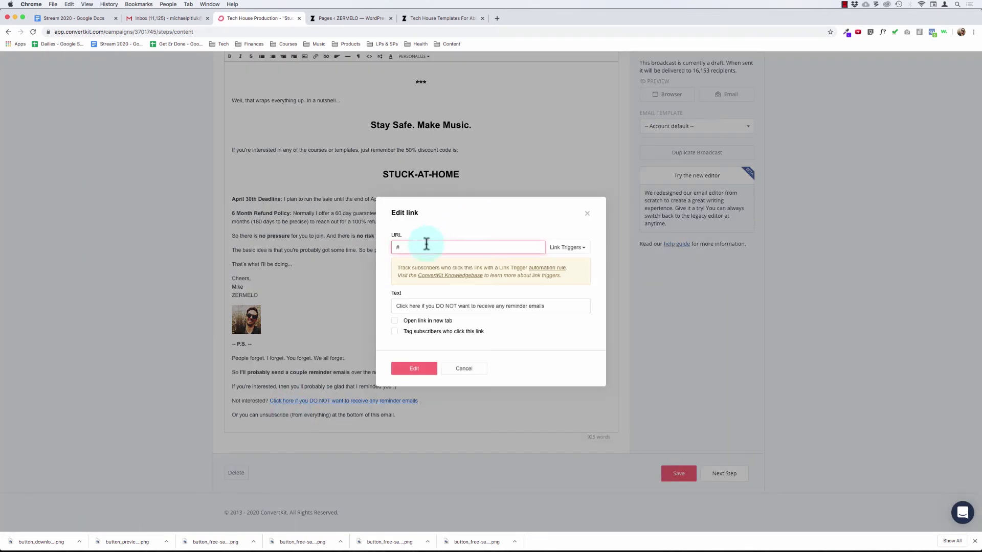
pyautogui.press('BackSpace')
pyautogui.write('you')
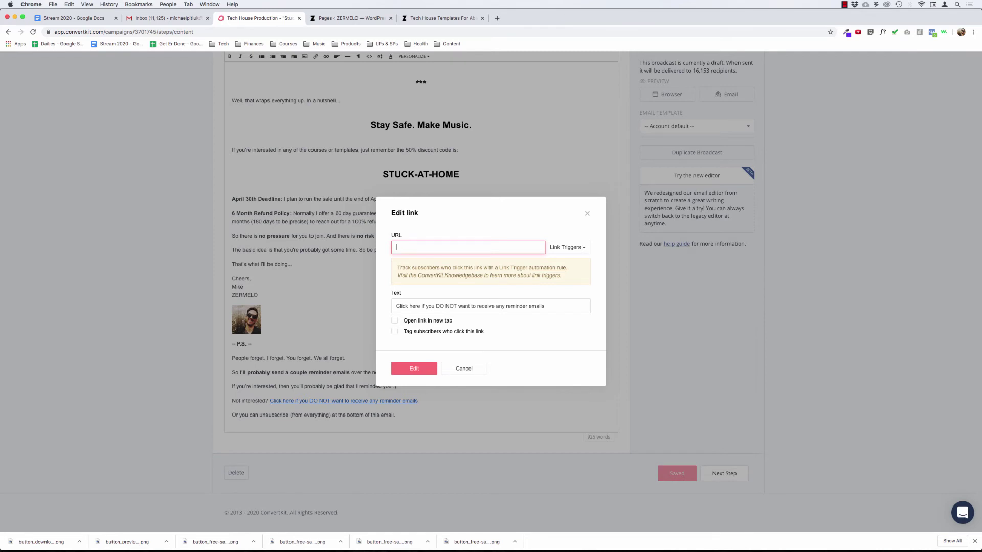
pyautogui.write('h')
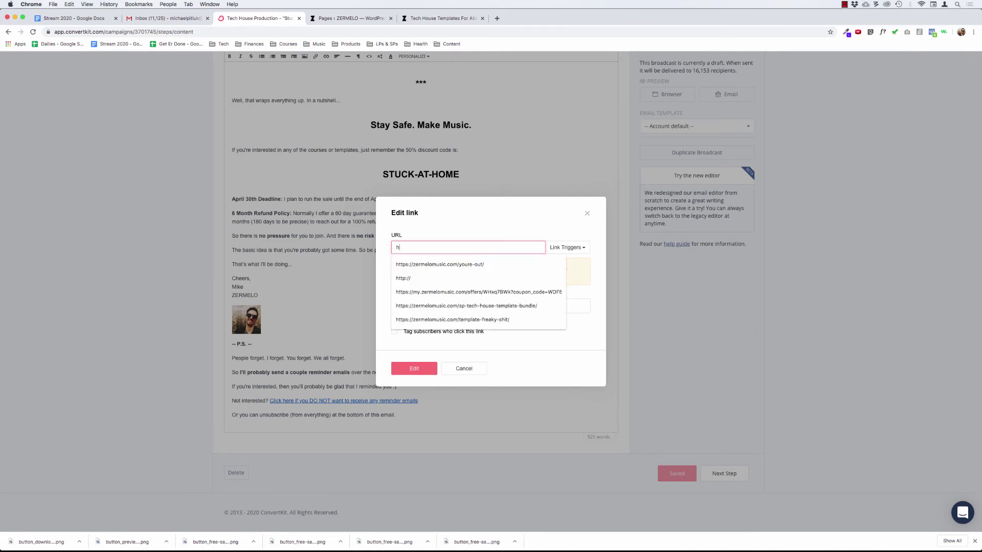
pyautogui.press('Down')
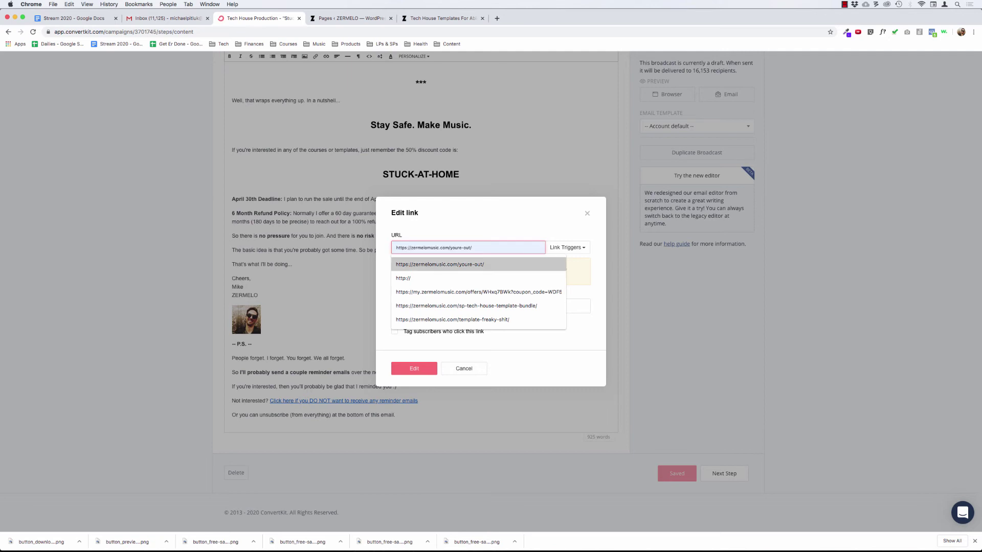
pyautogui.press('Return')
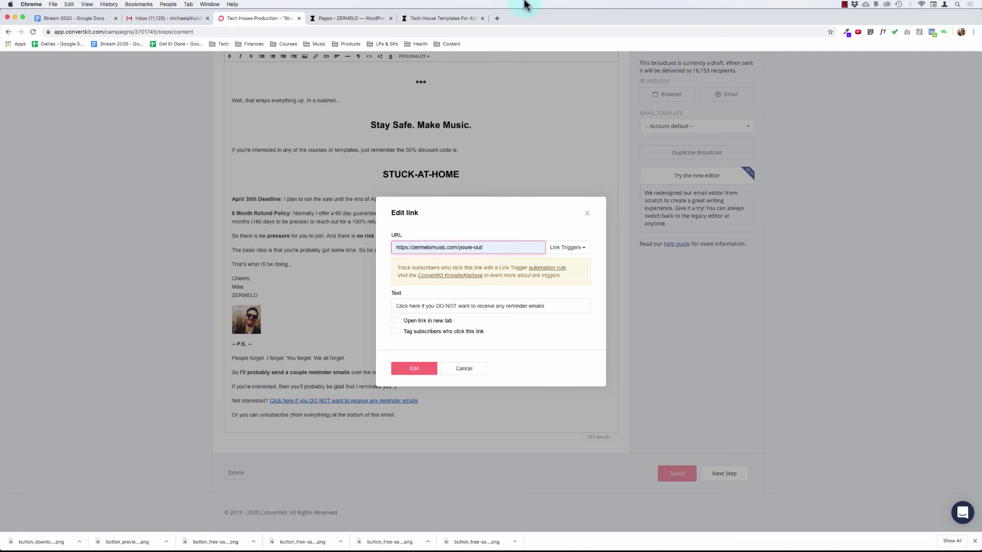
# Copy the opt-out link's URL and open a new browser tab
pyautogui.press('super+a')
pyautogui.press('super+c')
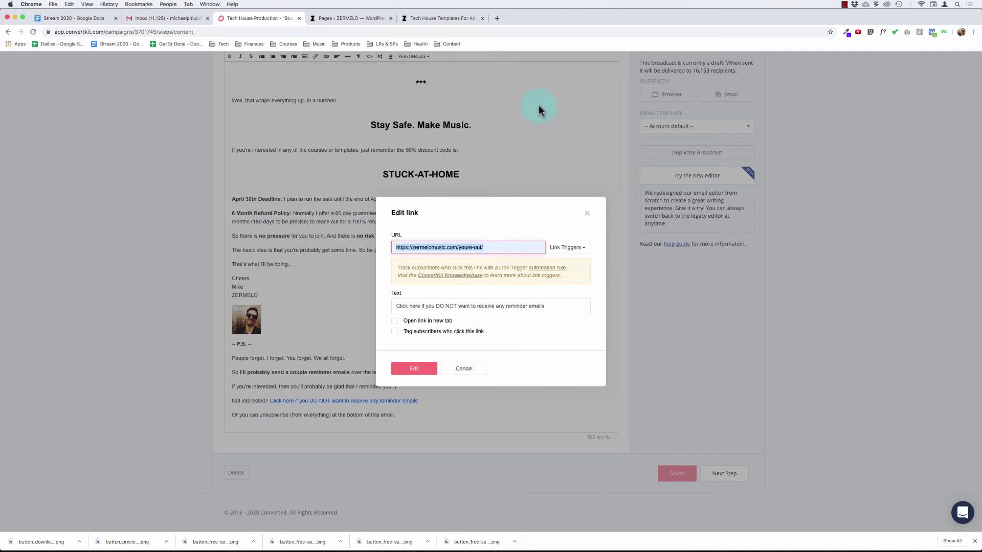
pyautogui.click(497, 18)
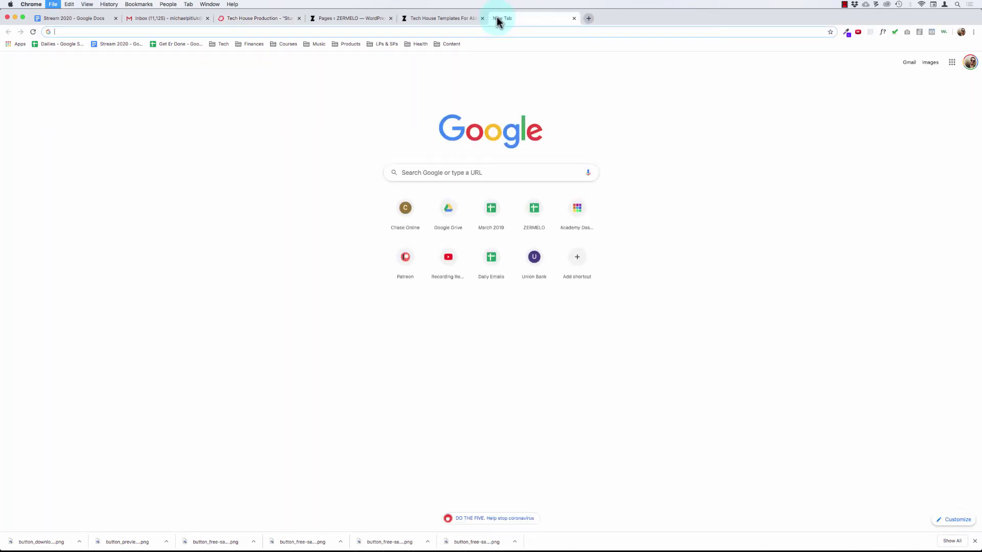
pyautogui.write('v')
pyautogui.press('super+v')
pyautogui.press('Return')
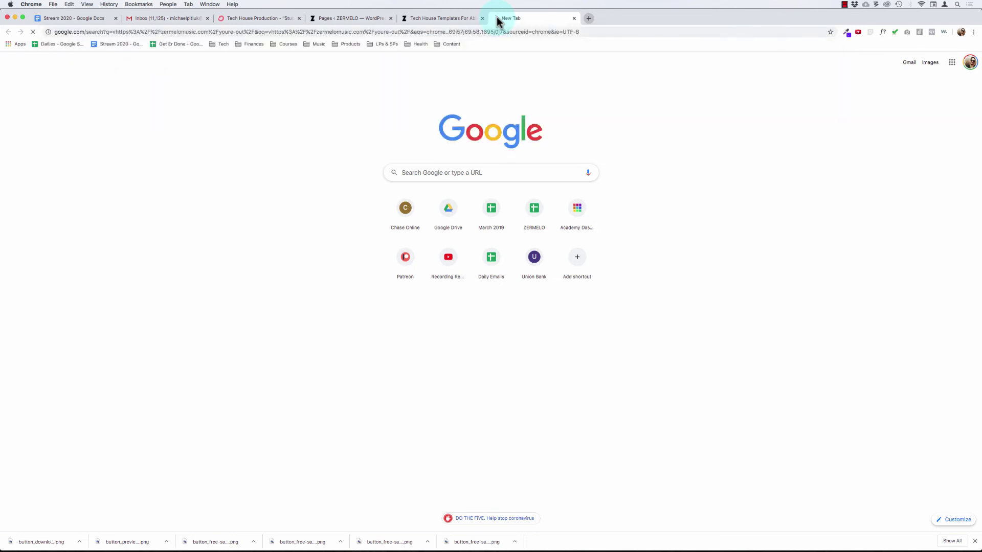
pyautogui.press('super+l')
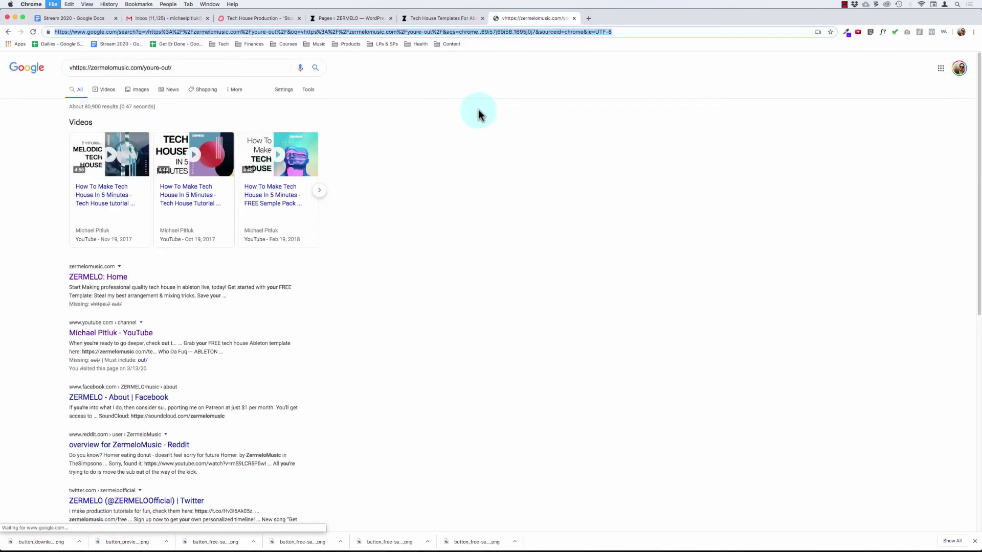
pyautogui.press('super+v')
pyautogui.press('Return')
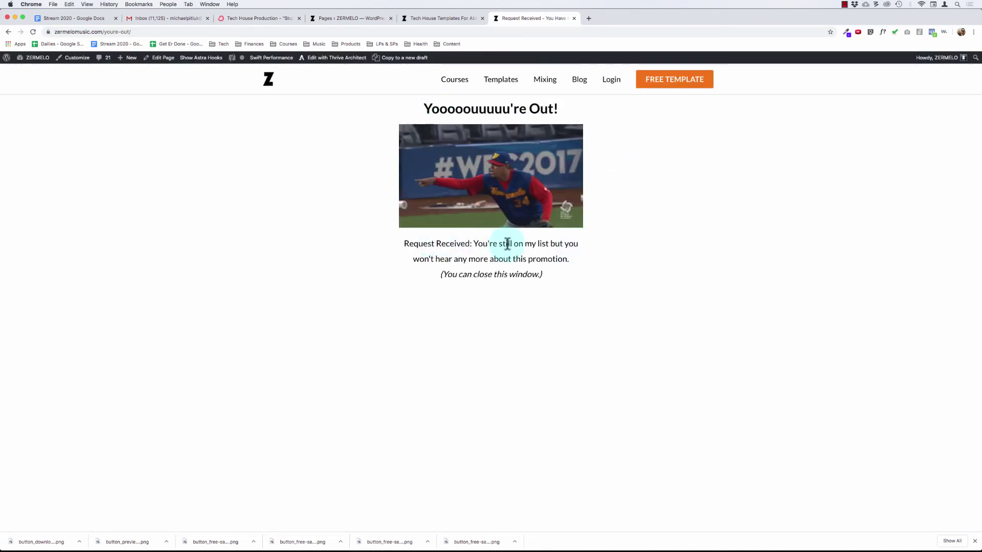
pyautogui.moveTo(476, 243); pyautogui.dragTo(552, 259)
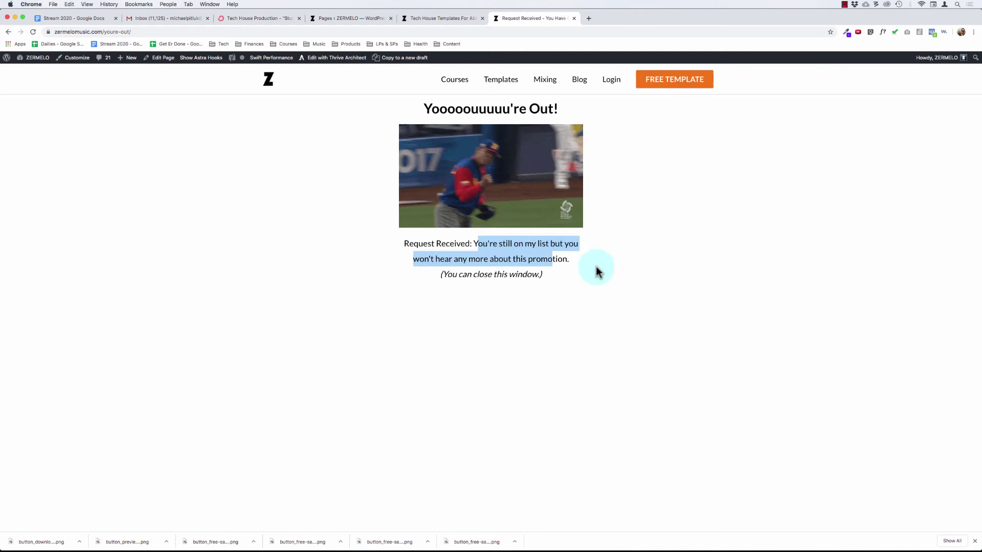
pyautogui.click(555, 271)
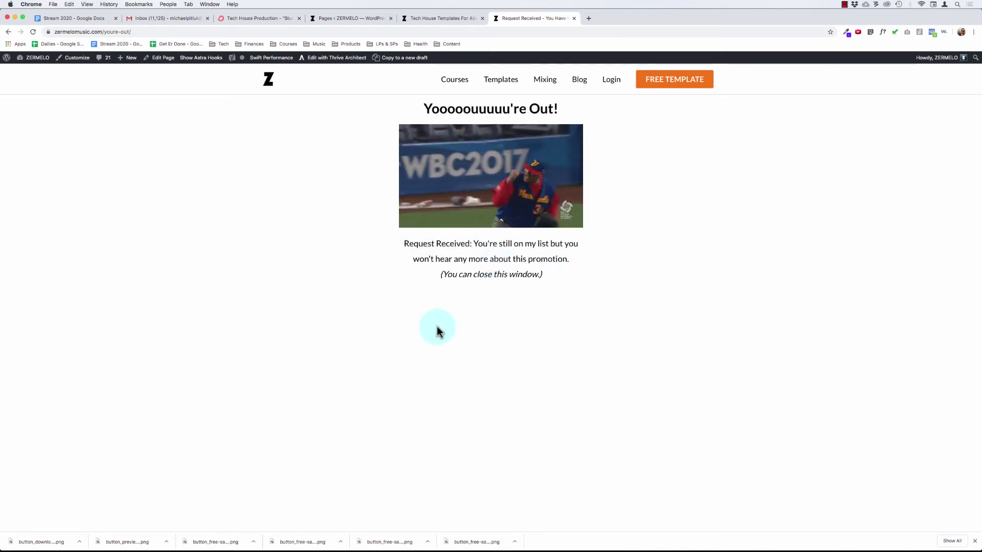
# Return to the broadcast, turn on subscriber tagging for the opt-out link with the tag "OUT - Promo - Stuck At Home" and apply it
pyautogui.click(266, 18)
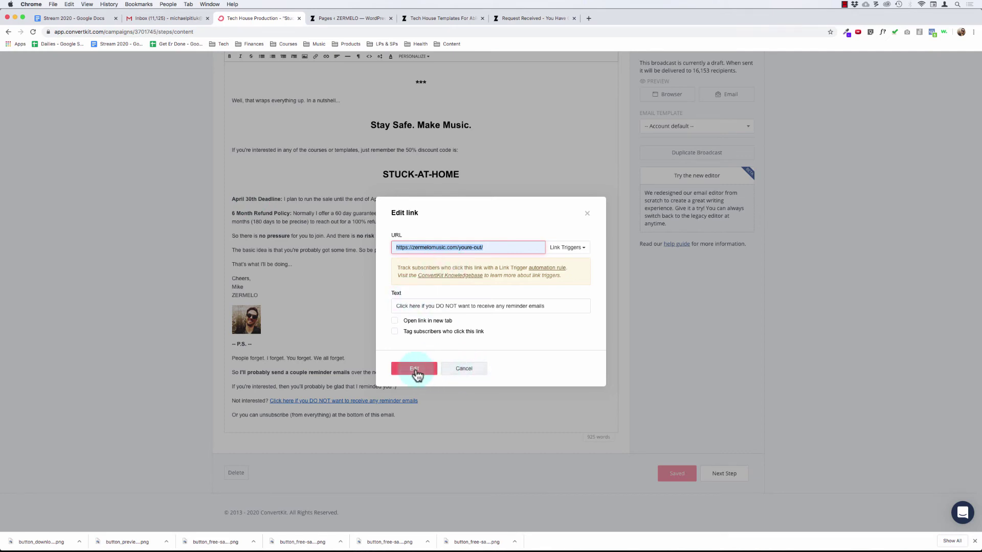
pyautogui.click(409, 332)
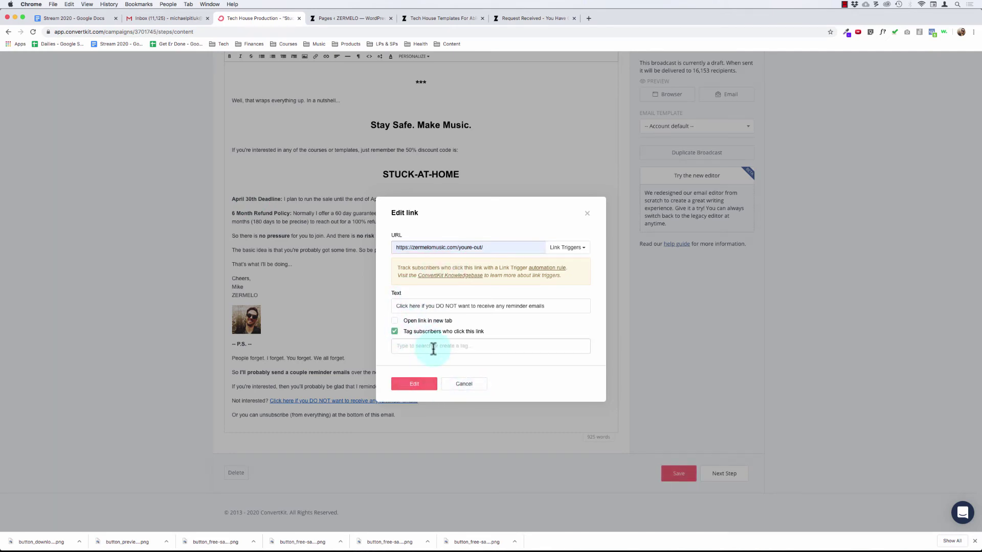
pyautogui.click(433, 347)
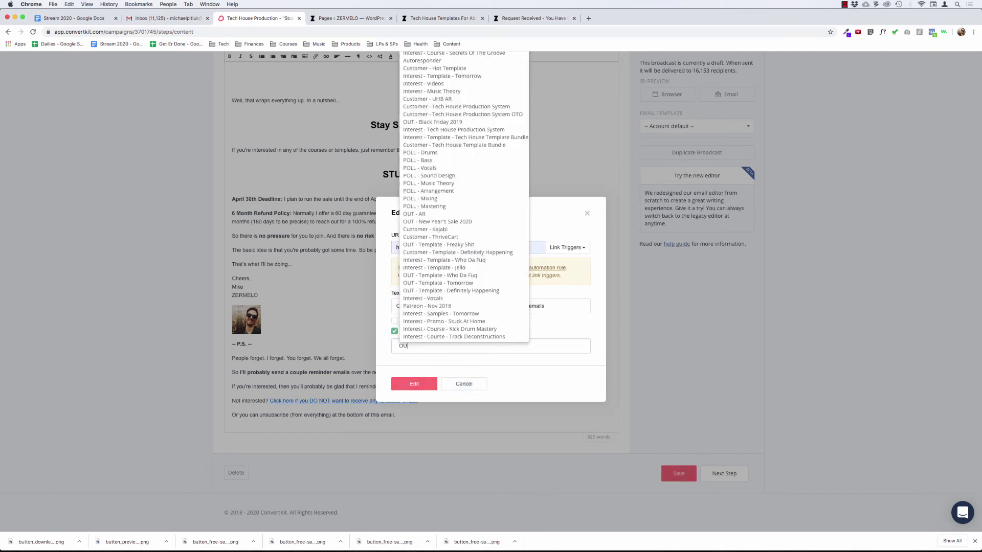
pyautogui.write('OUT')
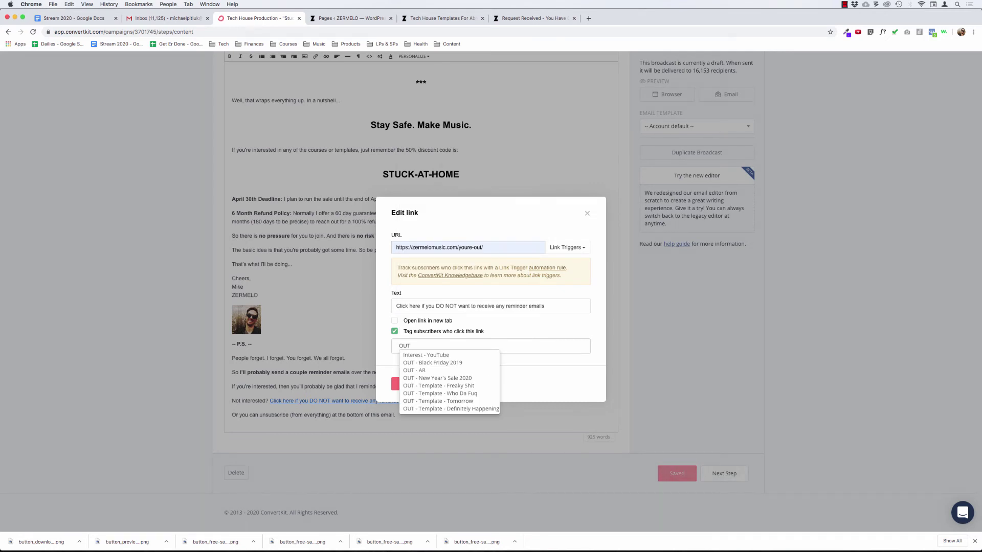
pyautogui.write(' -')
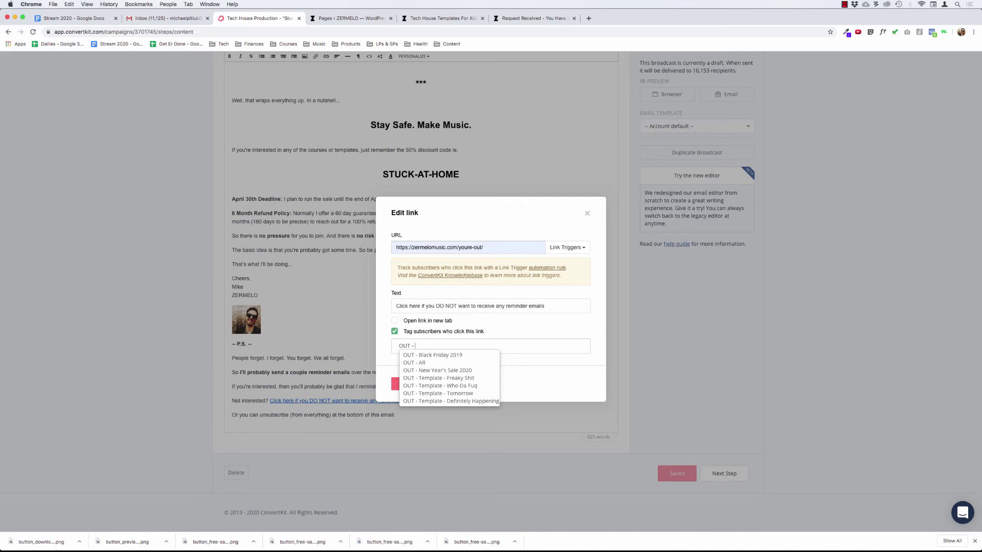
pyautogui.write('Promo')
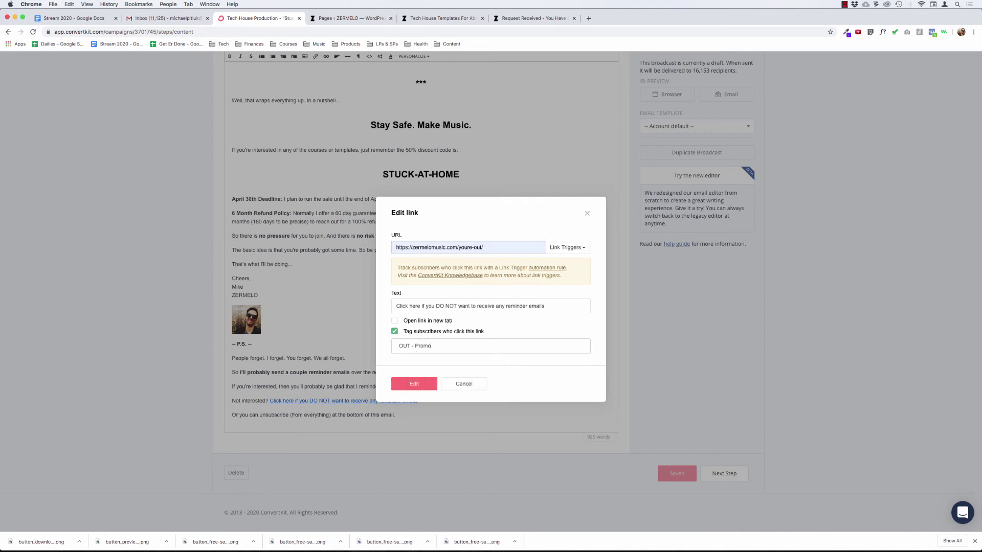
pyautogui.write(' - Stuck At Home')
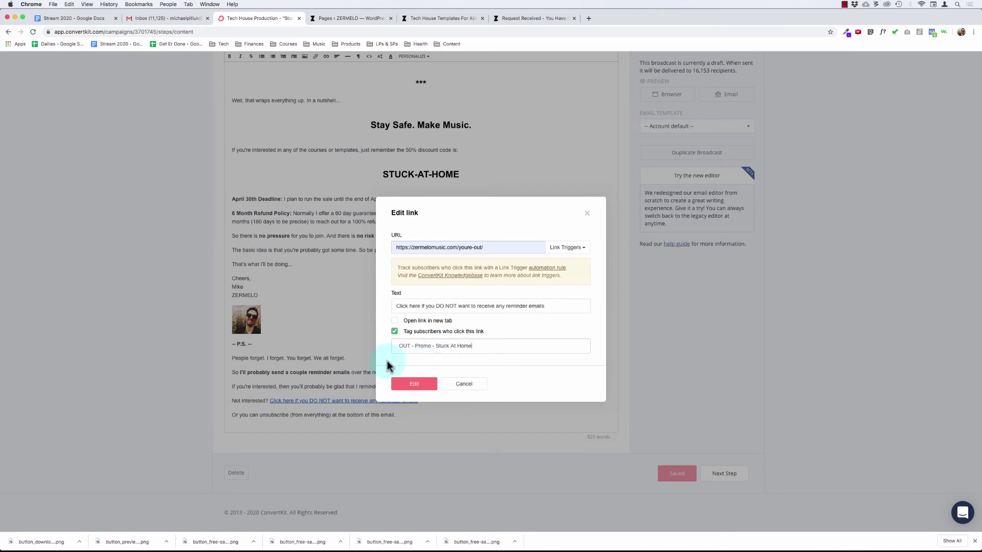
pyautogui.click(418, 384)
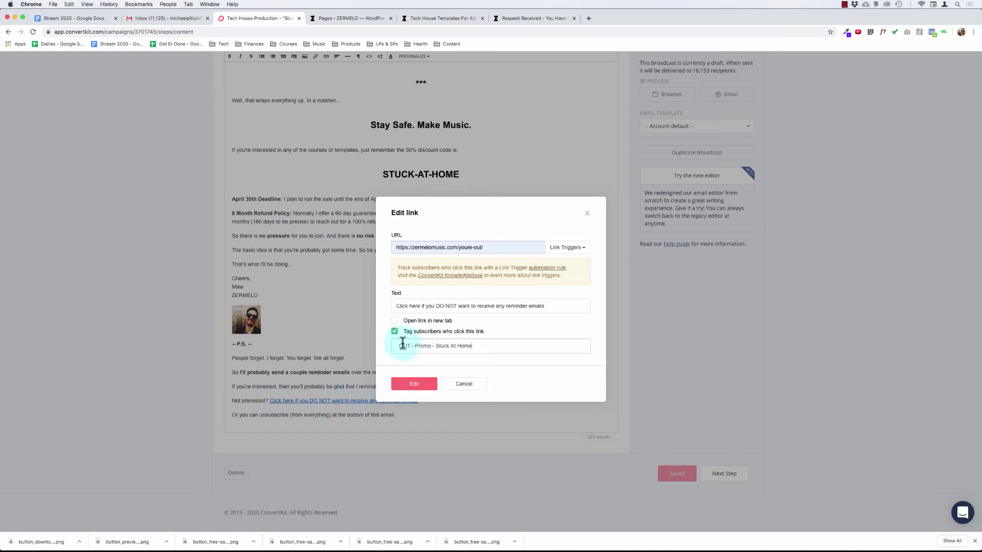
pyautogui.moveTo(482, 351)
pyautogui.mouseDown()
pyautogui.moveTo(405, 331)
pyautogui.moveTo(470, 351)
pyautogui.mouseUp()
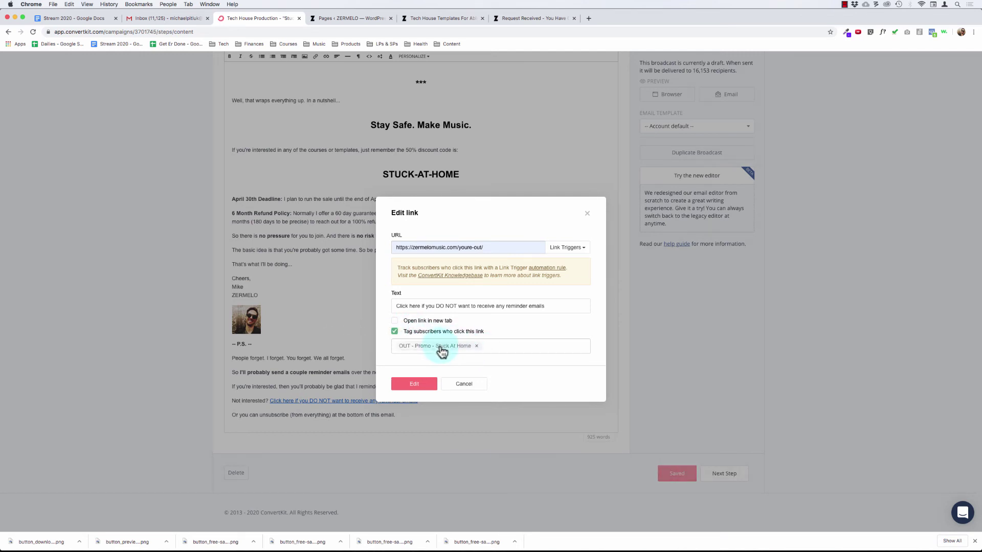
pyautogui.click(423, 387)
# Reopen the settings of the "Click here if you DO NOT want to receive any reminder emails" link and select its URL
pyautogui.click(368, 388)
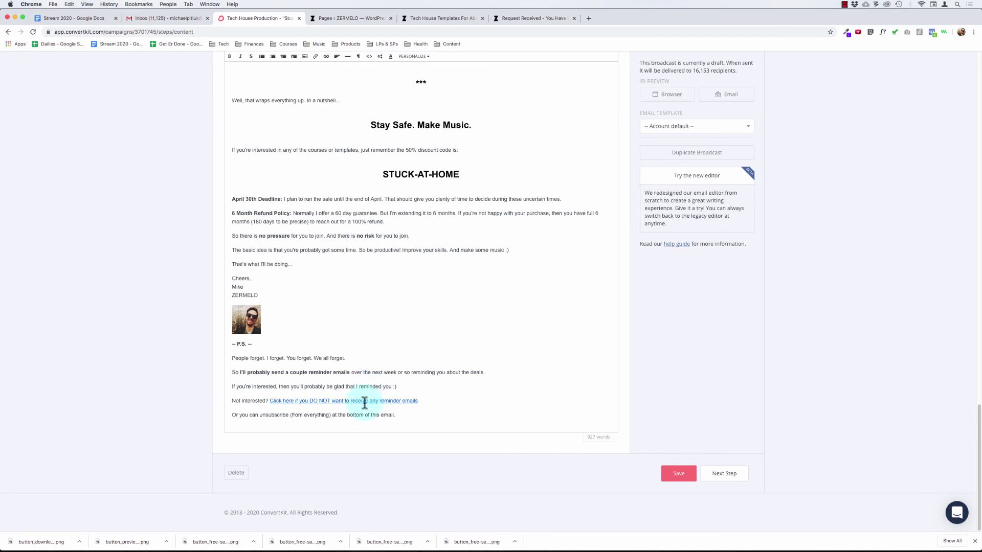
pyautogui.click(365, 402)
pyautogui.click(344, 412)
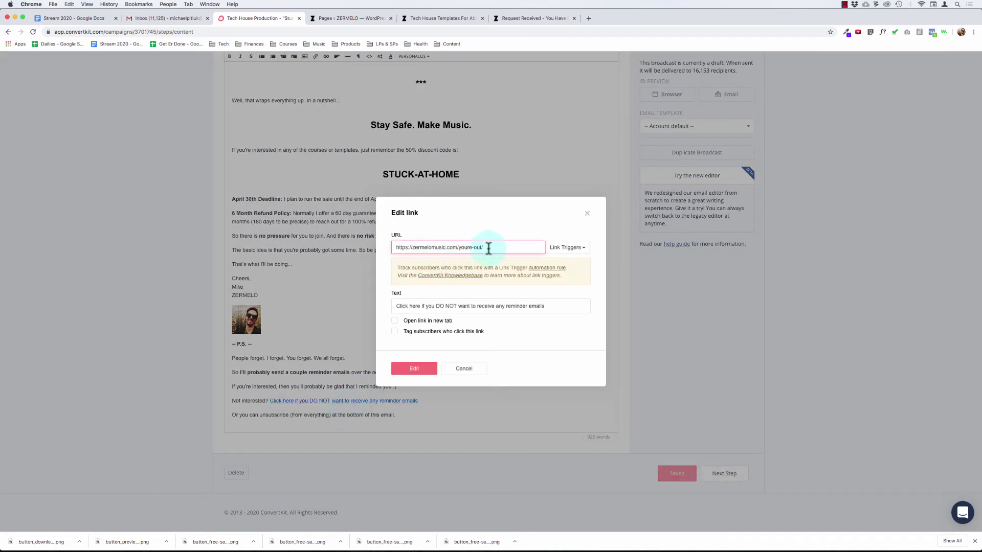
pyautogui.moveTo(488, 248); pyautogui.dragTo(406, 235)
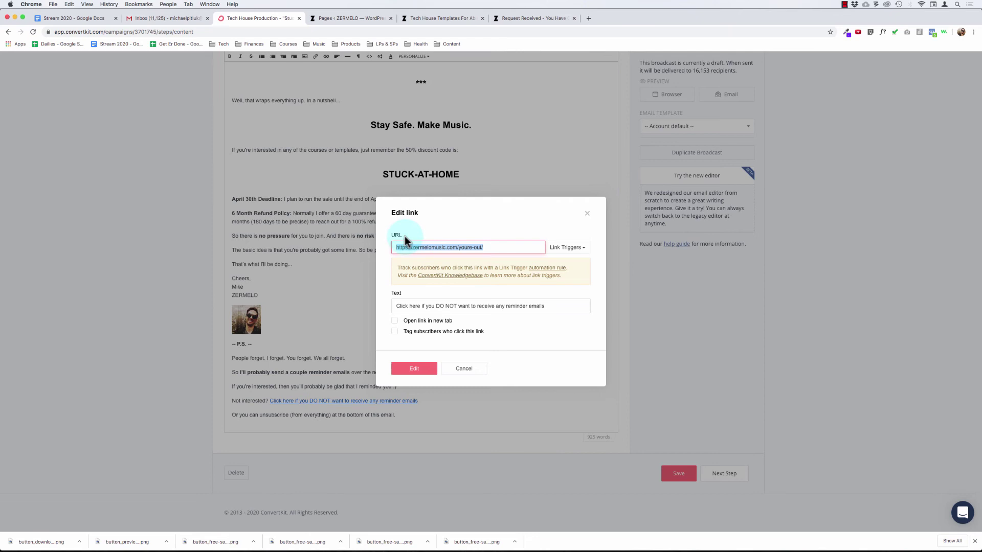
# View the opt-out confirmation page in its browser tab, return to the broadcast and dismiss the link settings
pyautogui.click(517, 16)
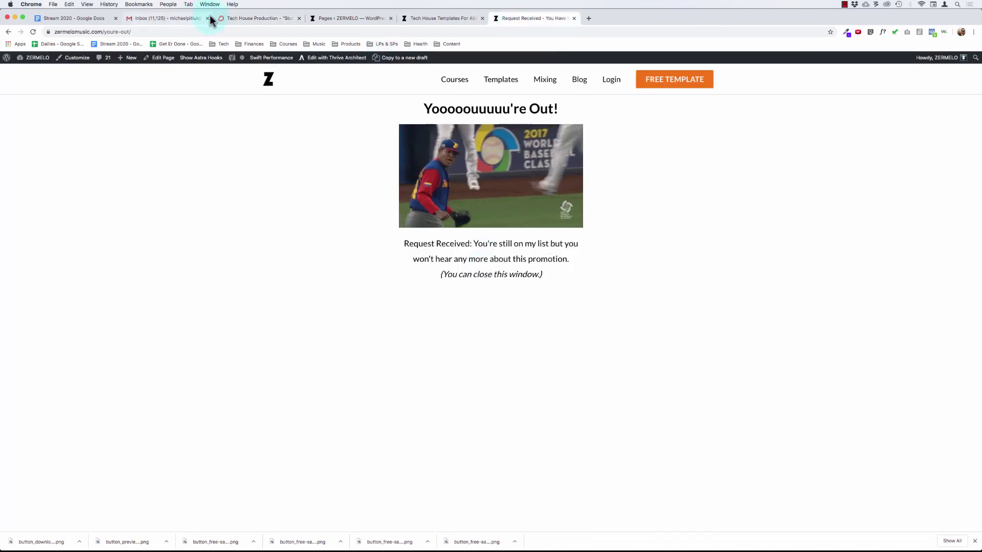
pyautogui.moveTo(456, 273); pyautogui.dragTo(554, 290)
pyautogui.click(390, 237)
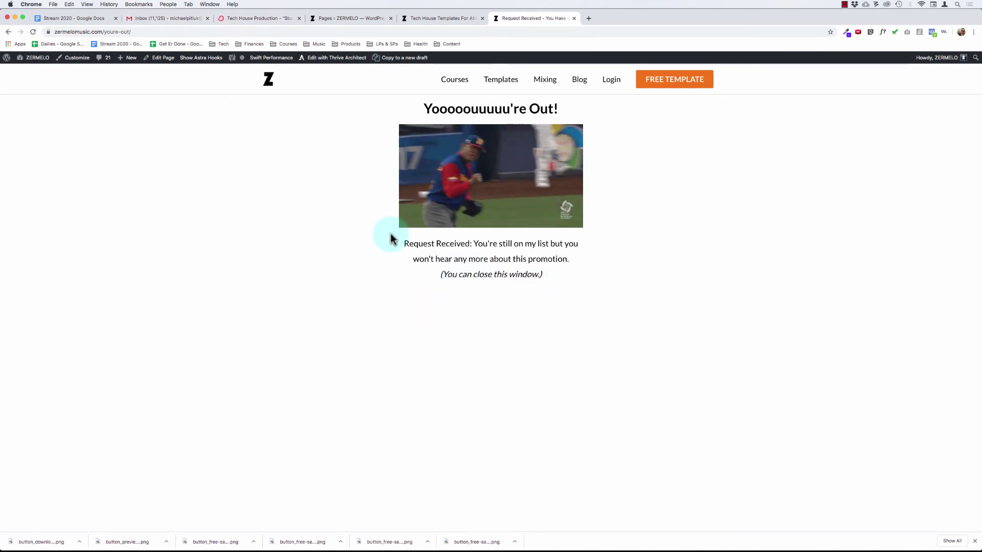
pyautogui.click(263, 18)
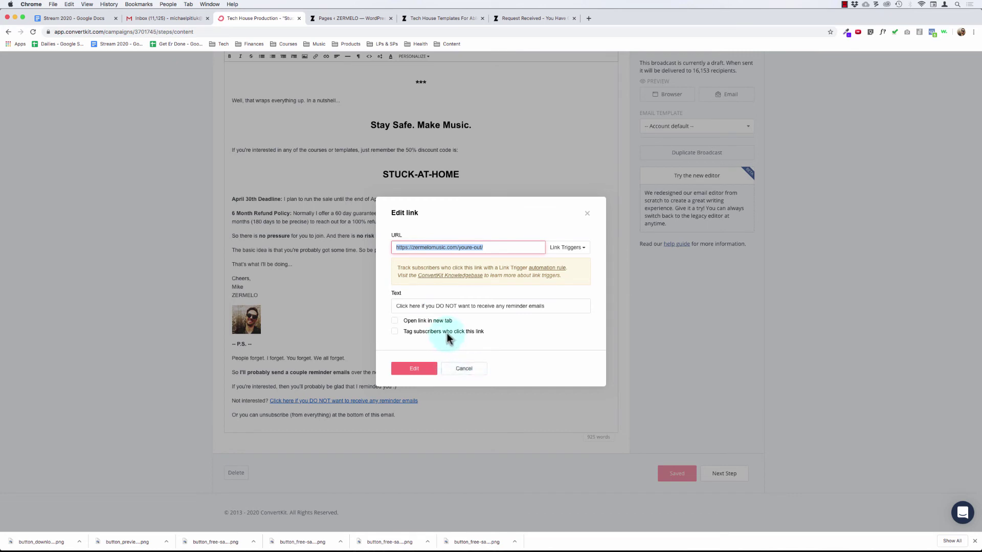
pyautogui.click(461, 369)
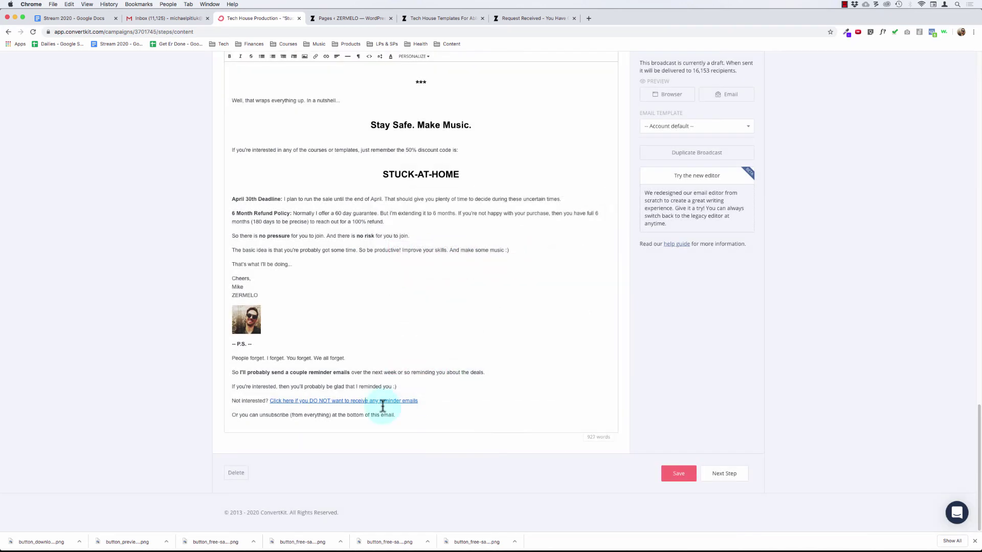
pyautogui.click(383, 402)
pyautogui.click(347, 412)
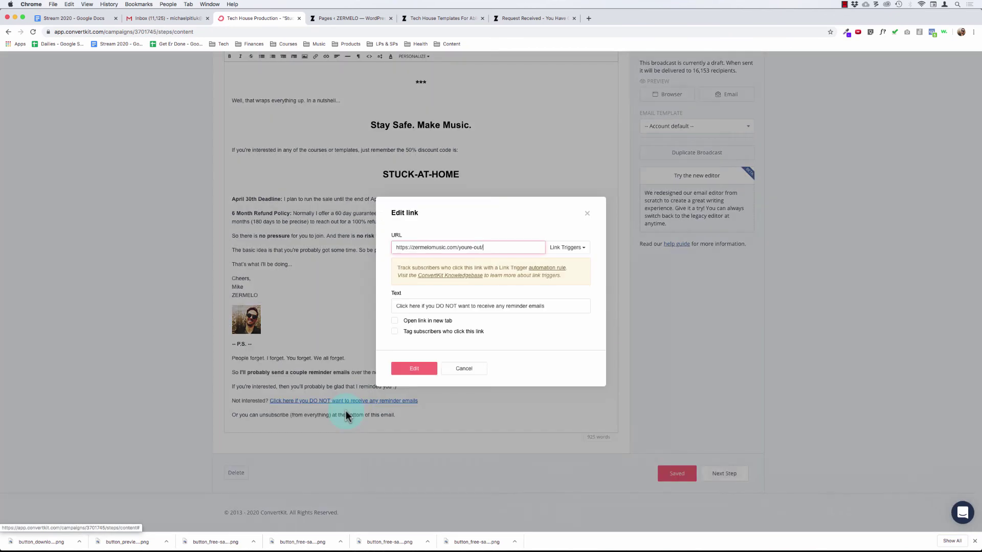
pyautogui.click(395, 331)
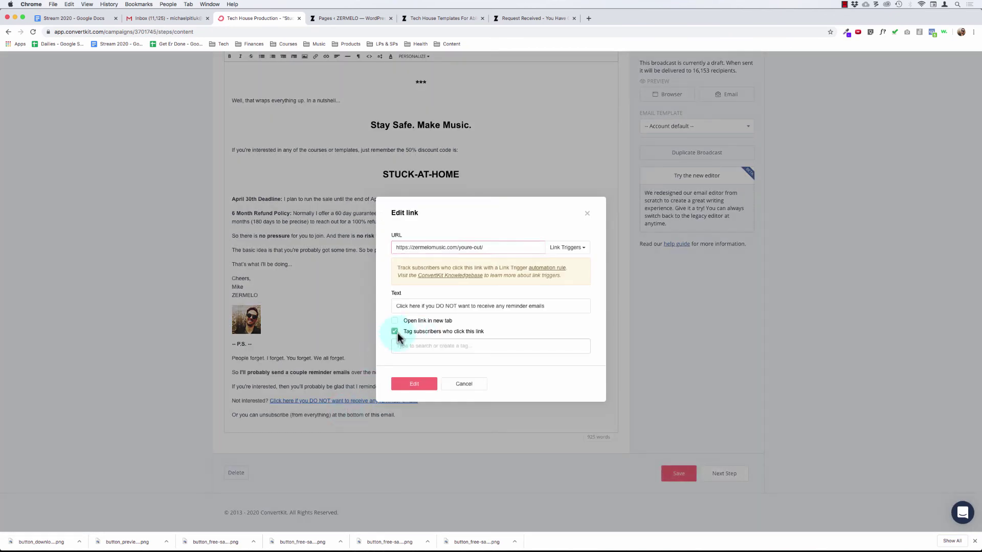
pyautogui.click(422, 350)
pyautogui.write('OUT')
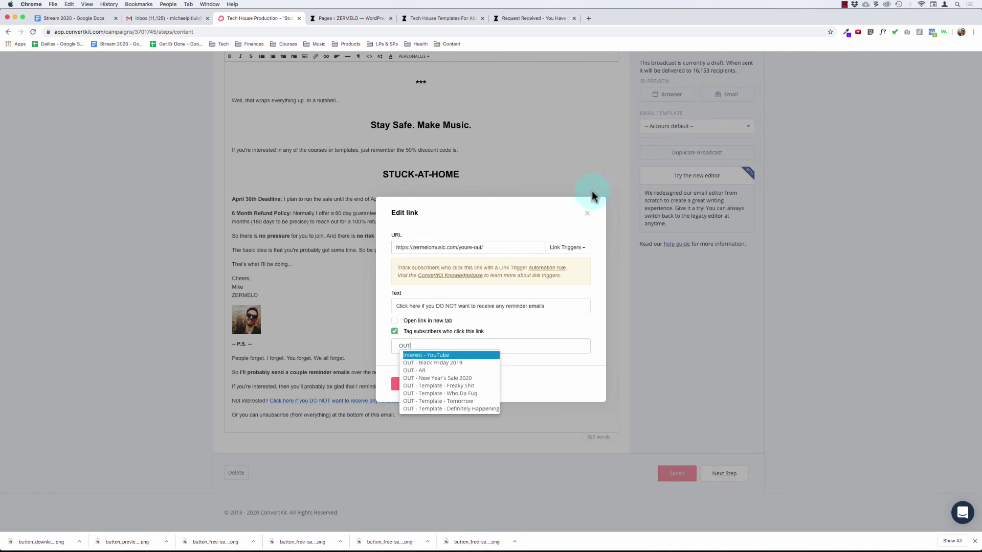
pyautogui.click(587, 213)
# Save the broadcast, advance to its preview and return to the email content
pyautogui.click(680, 476)
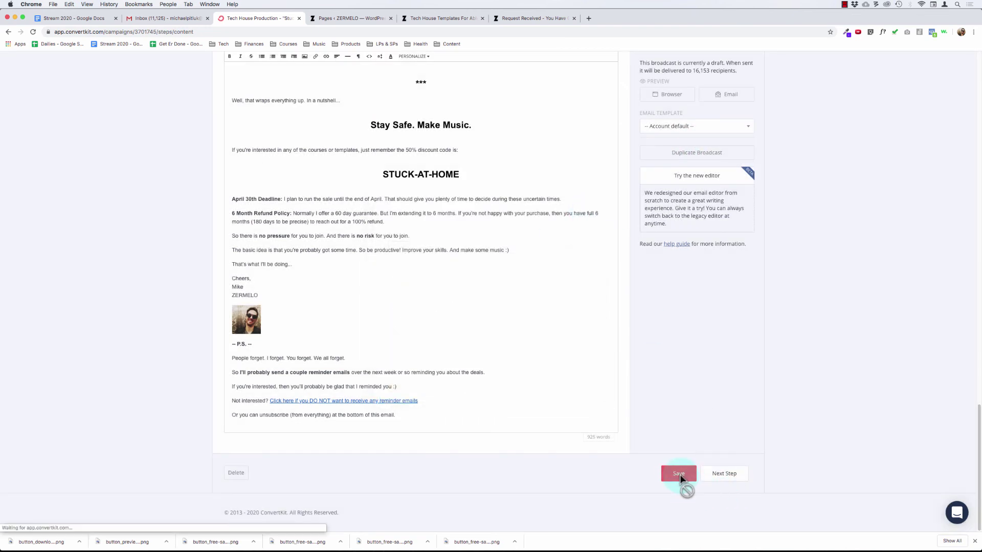
pyautogui.click(724, 480)
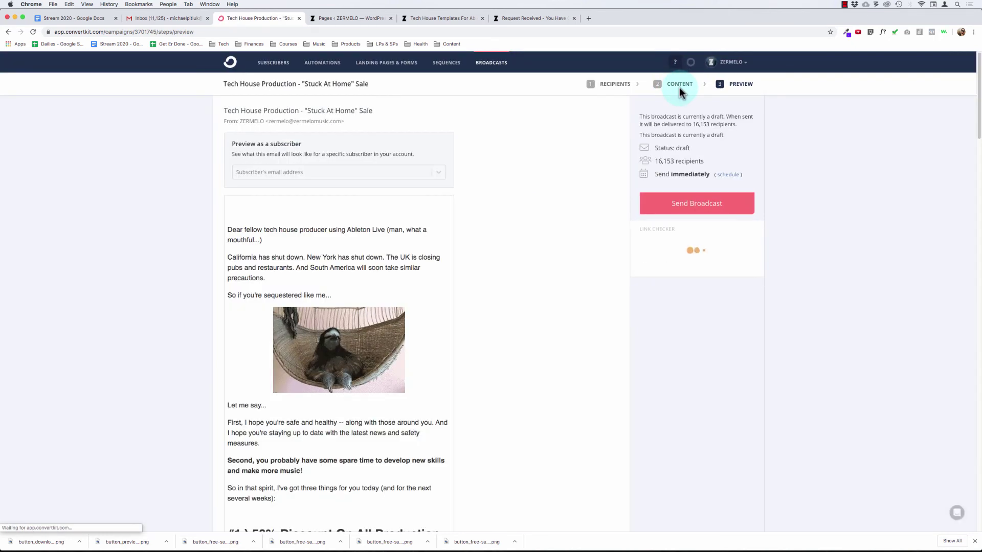
pyautogui.click(680, 88)
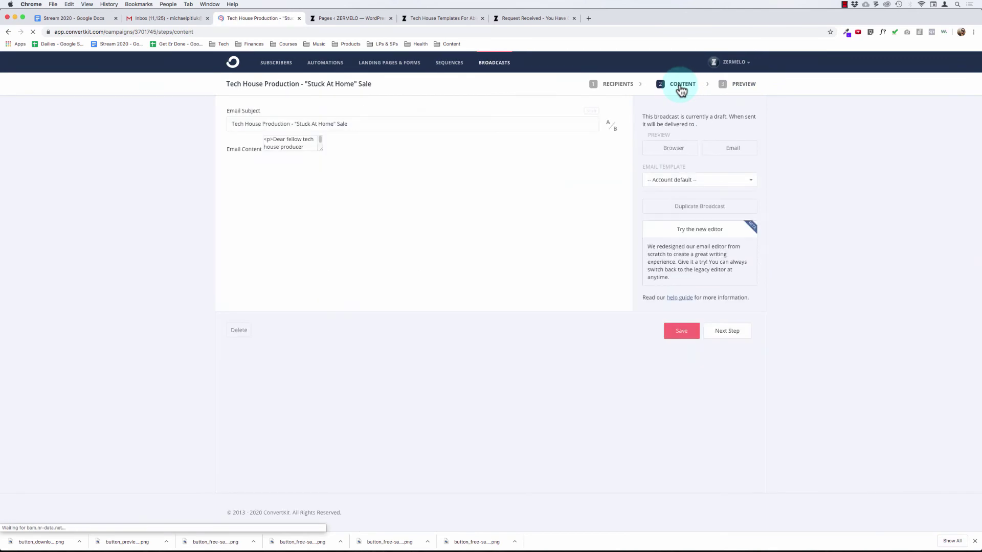
pyautogui.scroll(-15, 414, 252)
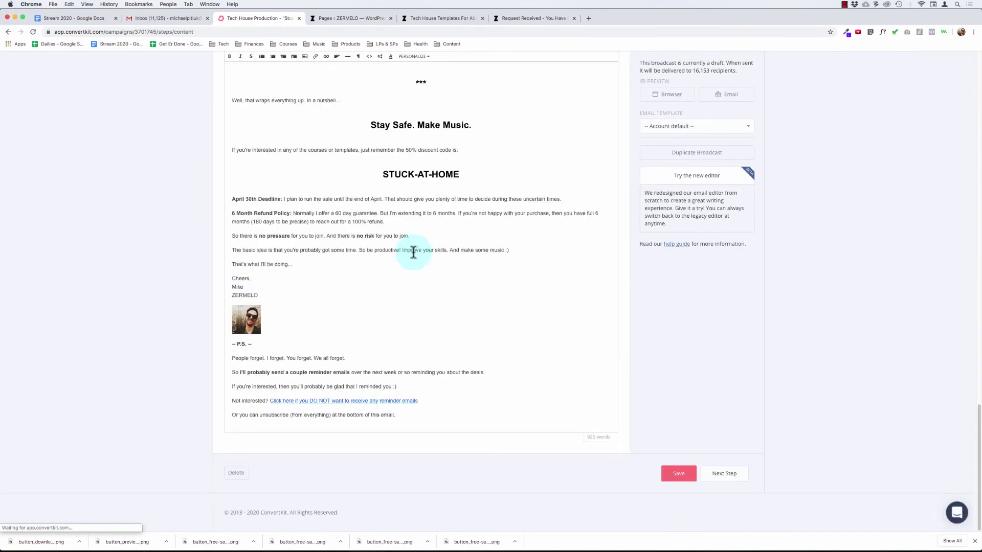
# Check the tagging option in the opt-out link's settings and close them without changes
pyautogui.click(344, 402)
pyautogui.click(348, 412)
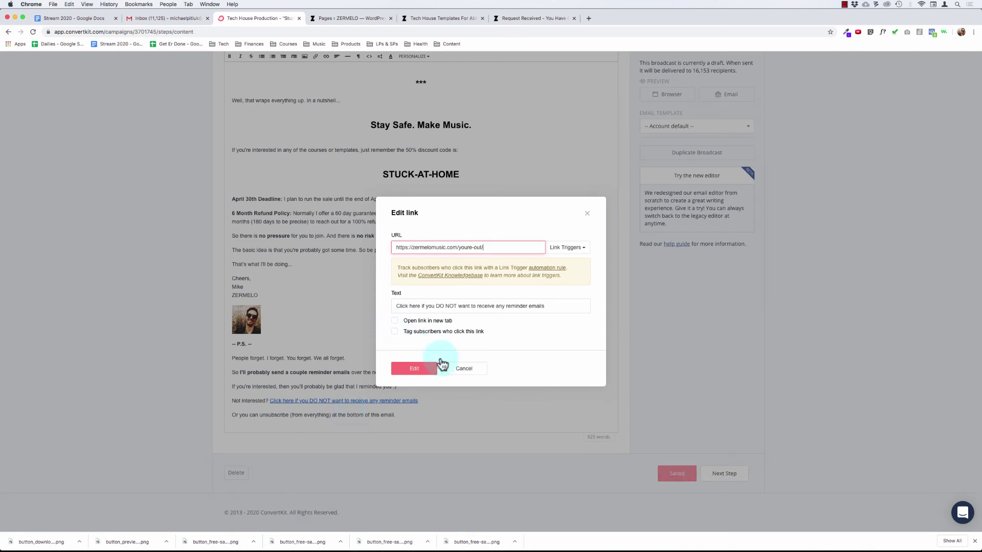
pyautogui.click(462, 369)
pyautogui.click(429, 401)
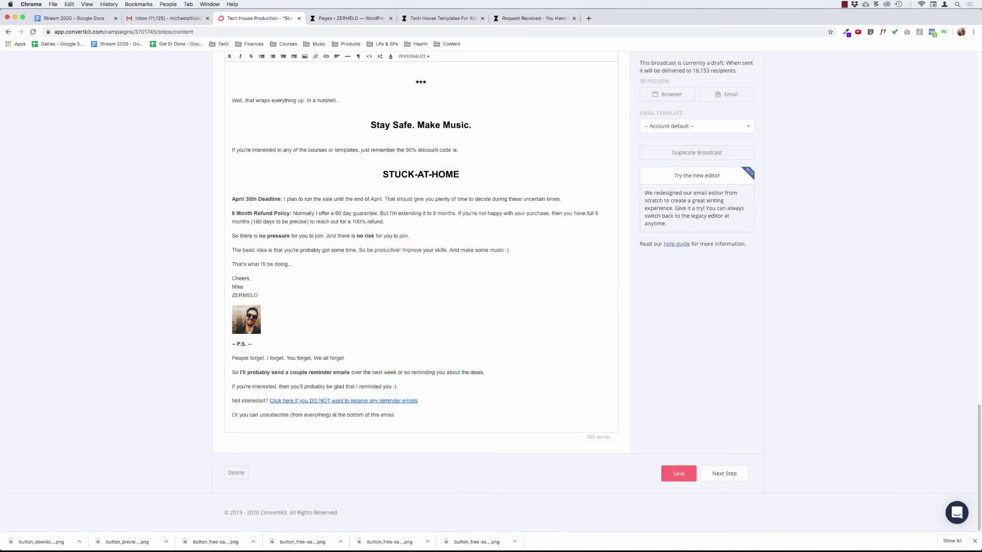
pyautogui.press('super+shift+Left')
# Delete the trigger-id attribute from the opt-out link in the email's HTML source and return to the visual editor
pyautogui.scroll(20, 424, 290)
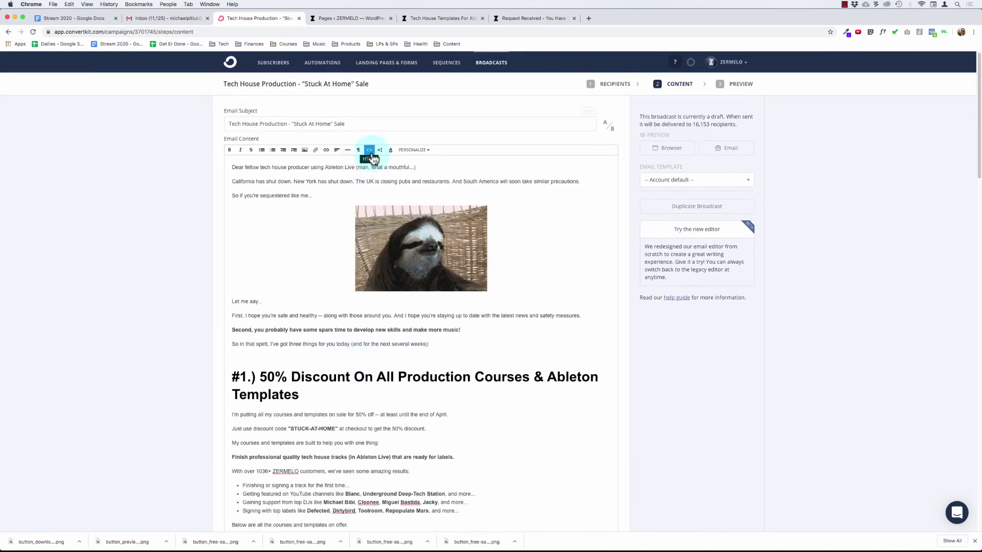
pyautogui.click(369, 152)
pyautogui.scroll(-20, 398, 291)
pyautogui.click(339, 249)
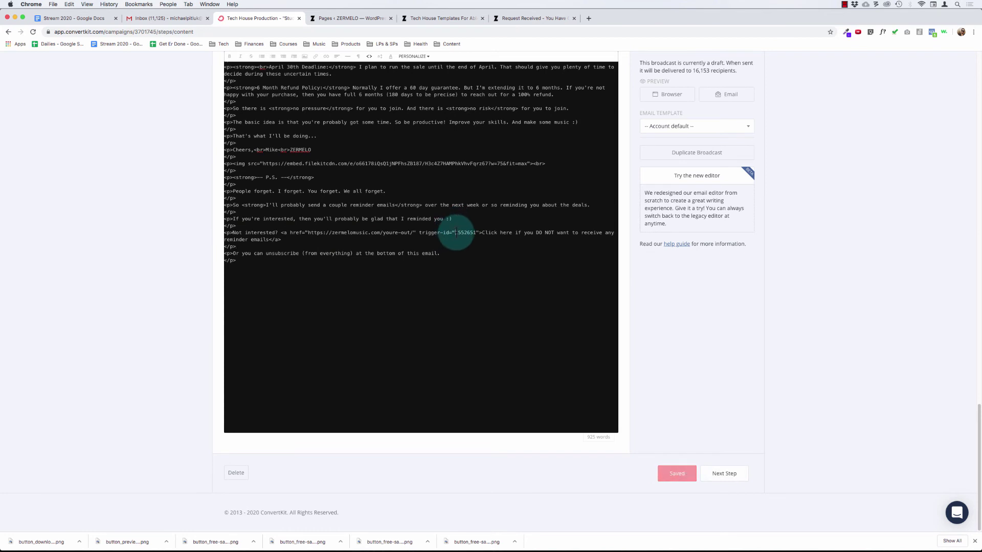
pyautogui.doubleClick(428, 232)
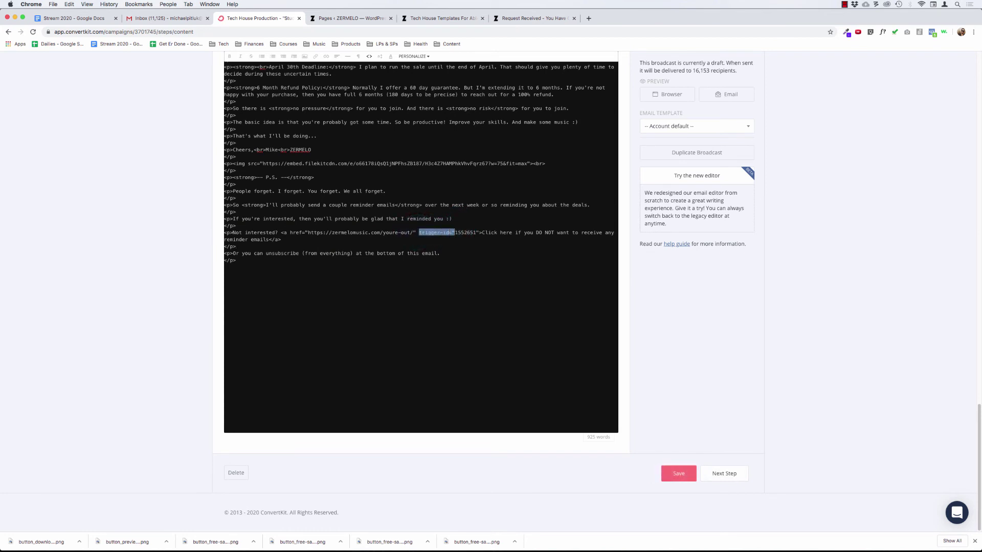
pyautogui.press('BackSpace')
pyautogui.press('BackSpace')
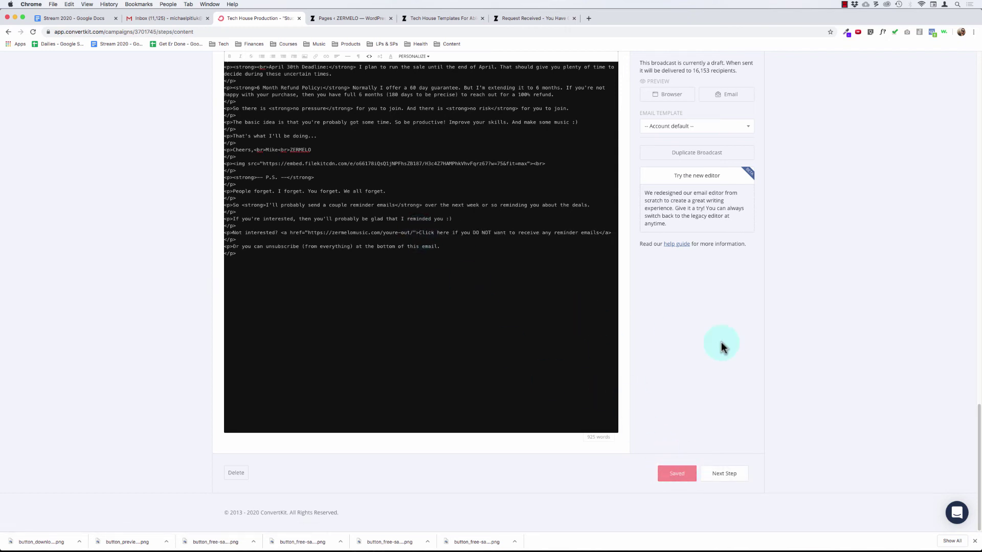
pyautogui.scroll(20, 783, 353)
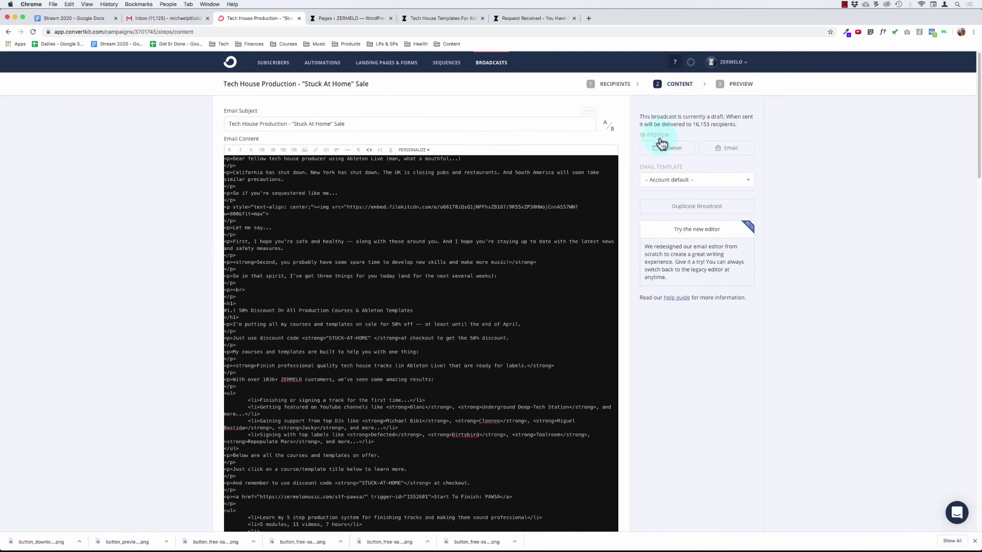
pyautogui.click(368, 151)
# Reopen the opt-out link's settings at the end of the email and turn on tagging of subscribers who click it
pyautogui.scroll(-15, 358, 312)
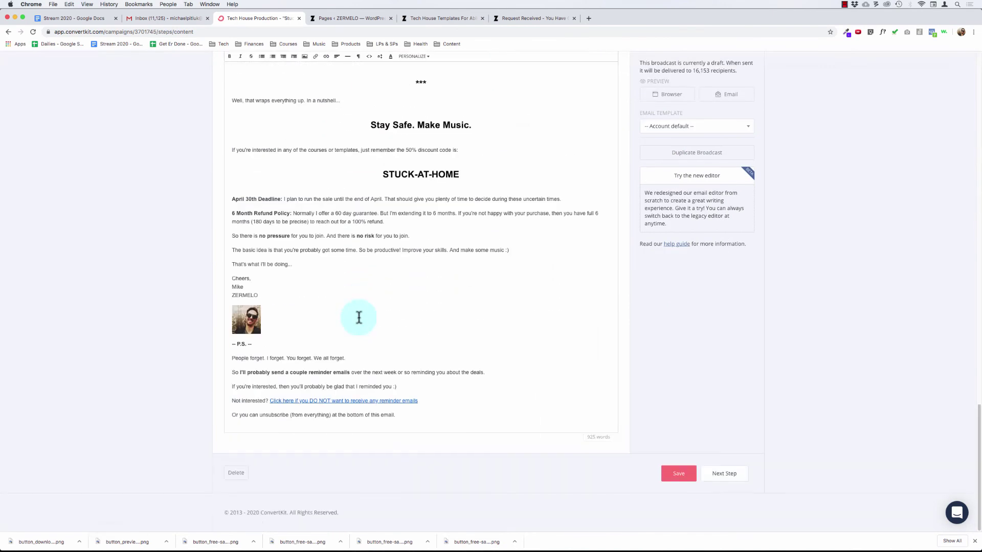
pyautogui.click(349, 401)
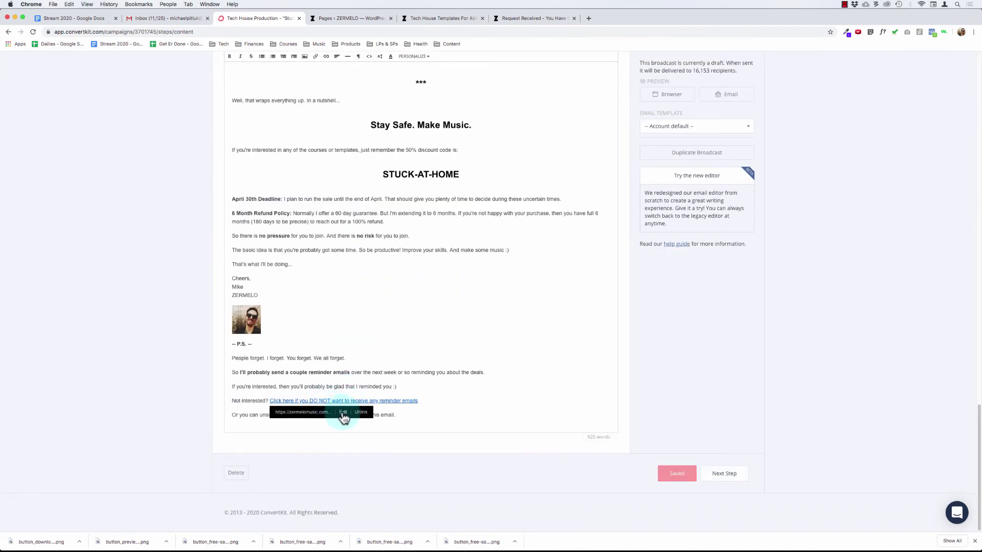
pyautogui.click(343, 411)
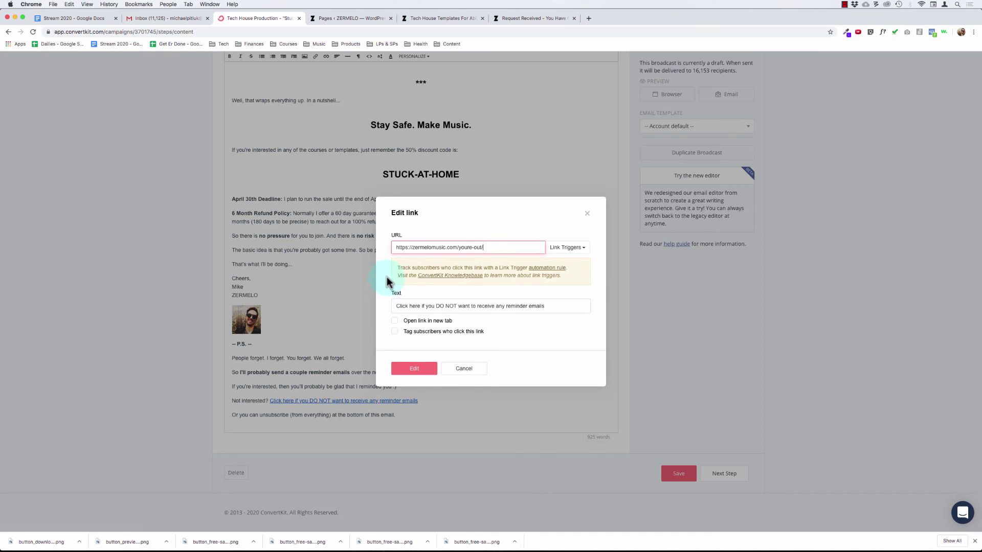
pyautogui.click(394, 332)
# Assign the tag "OUT - Promo - Stuck At Home" to the opt-out link, apply it and save the broadcast
pyautogui.click(431, 350)
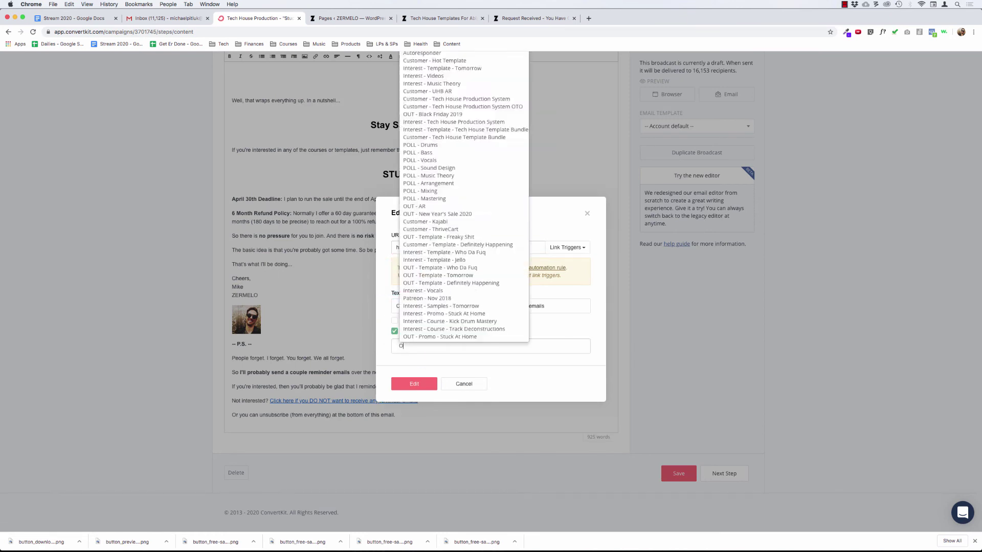
pyautogui.write('OUT')
pyautogui.press('Down')
pyautogui.press('Down')
pyautogui.press('Down')
pyautogui.press('Down')
pyautogui.press('Down')
pyautogui.press('Down')
pyautogui.press('Down')
pyautogui.press('Down')
pyautogui.press('Down')
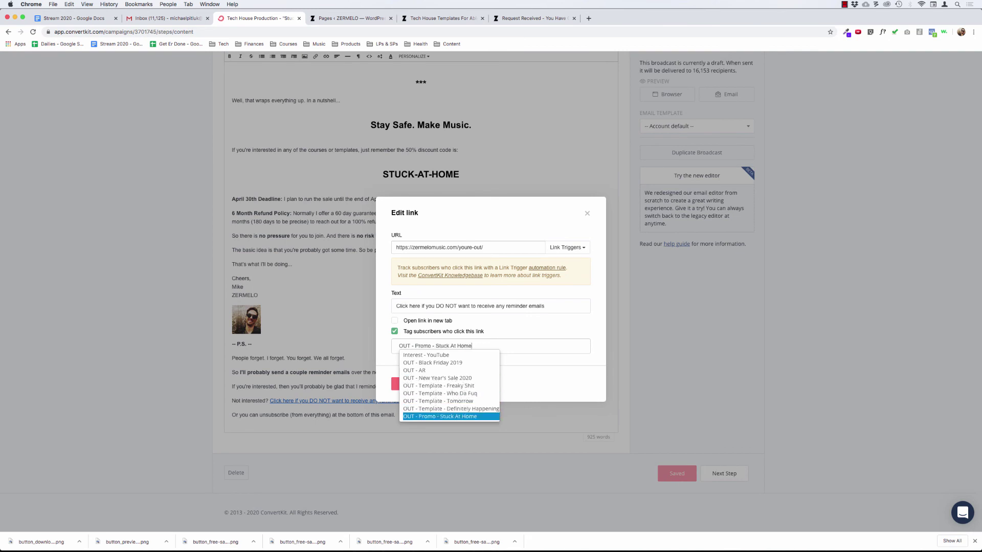
pyautogui.press('Return')
pyautogui.click(417, 350)
pyautogui.click(412, 384)
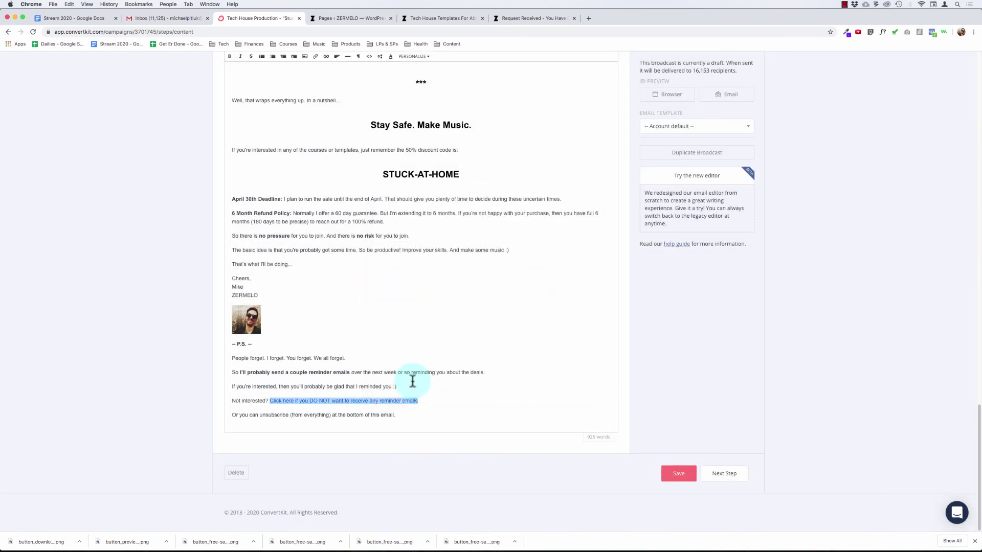
pyautogui.click(678, 478)
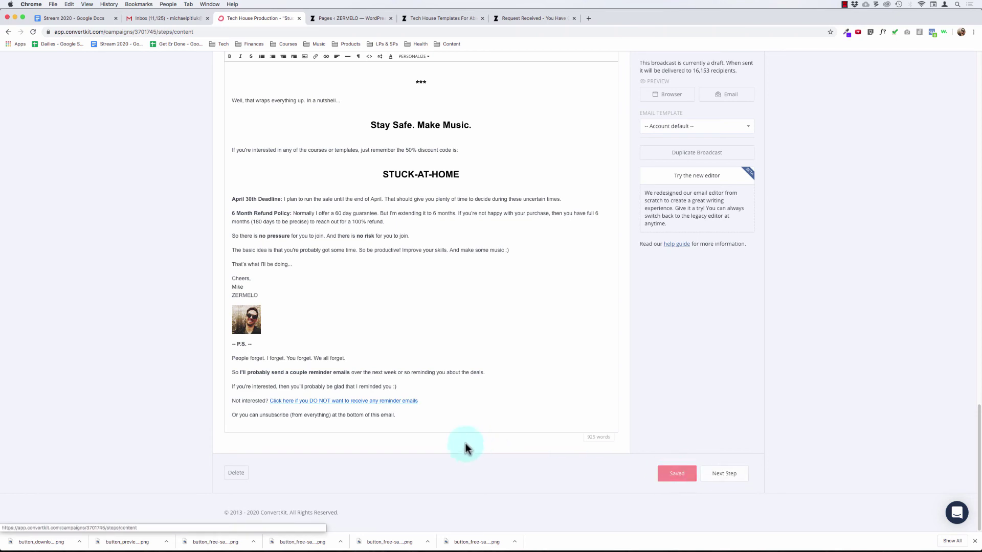
# Reopen the saved opt-out link's settings to check its assigned tag, and close them
pyautogui.click(383, 401)
pyautogui.click(347, 413)
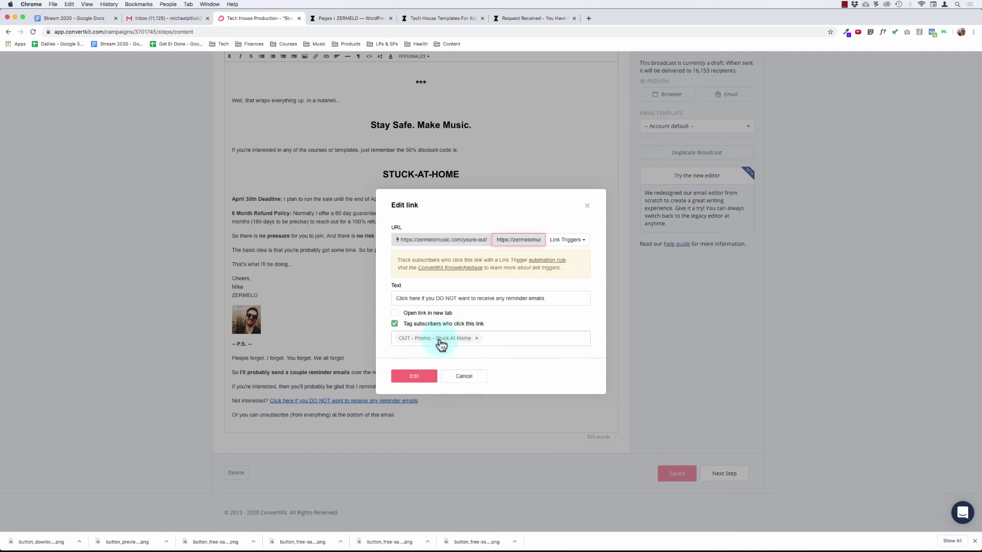
pyautogui.click(415, 377)
# Review the email from its beginning through the course list and inspect the "Start To Finish: PAWSA" link
pyautogui.scroll(15, 421, 377)
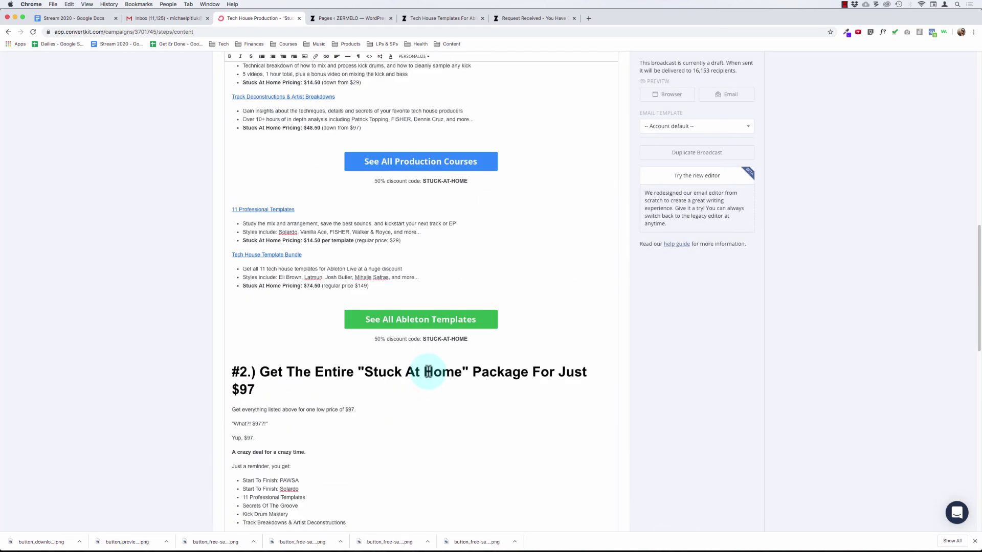
pyautogui.scroll(10, 428, 372)
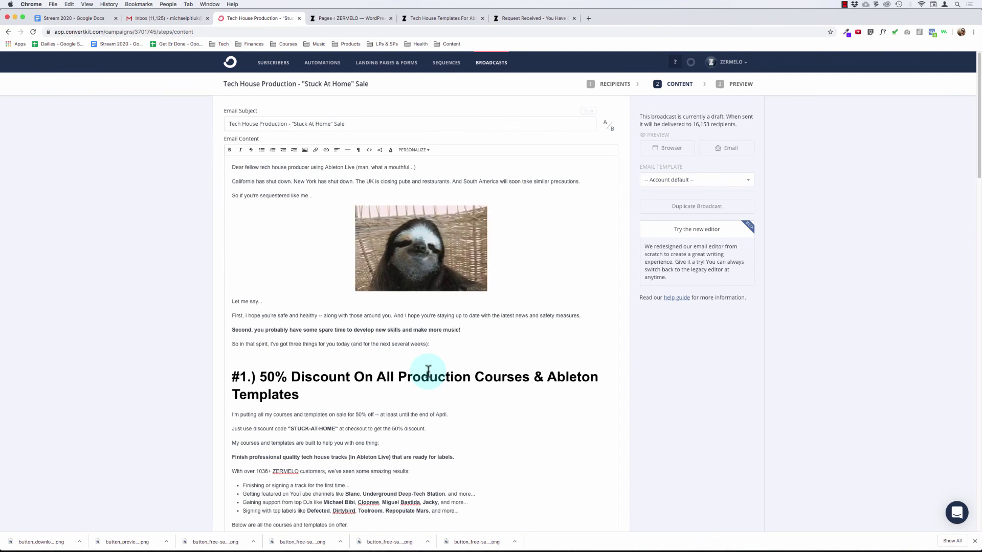
pyautogui.scroll(-5, 325, 390)
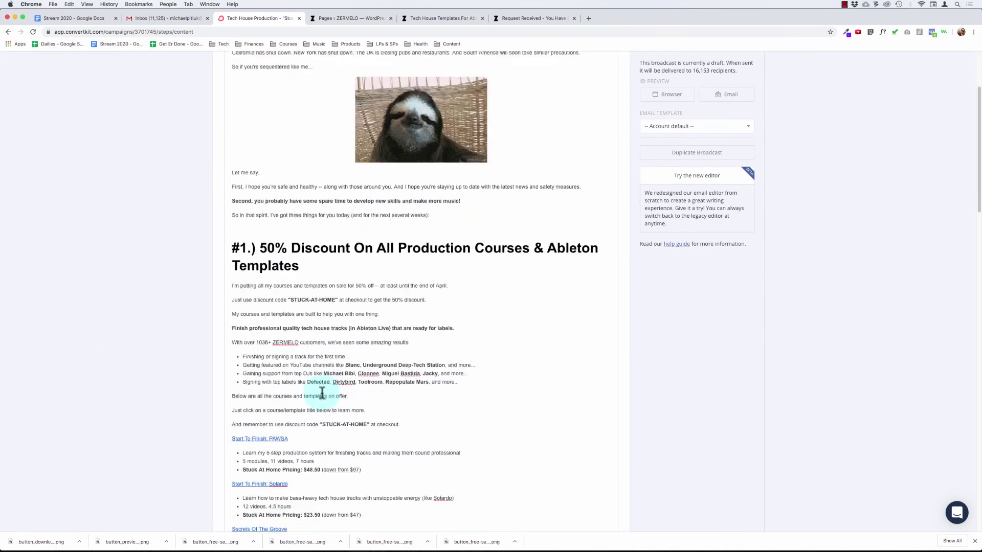
pyautogui.scroll(-3, 322, 392)
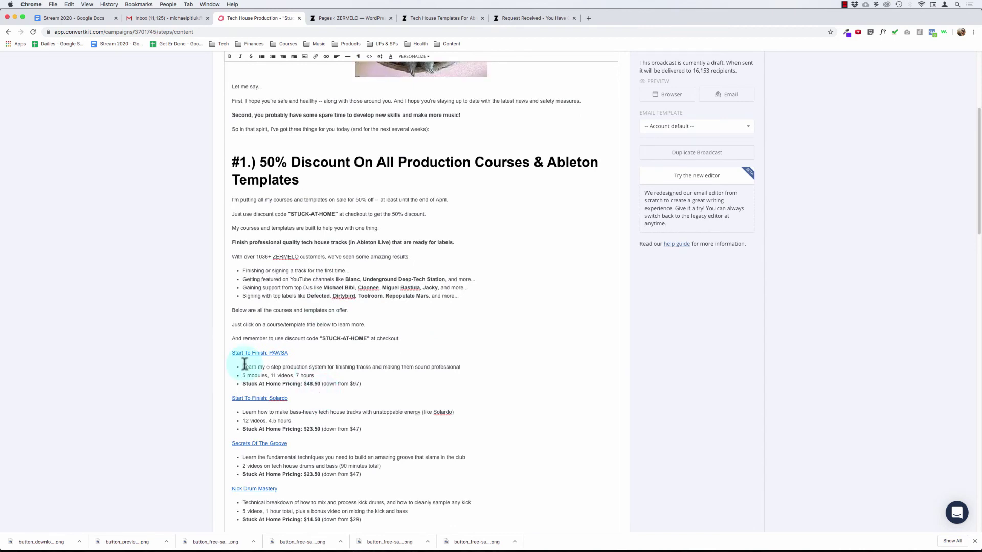
pyautogui.click(262, 353)
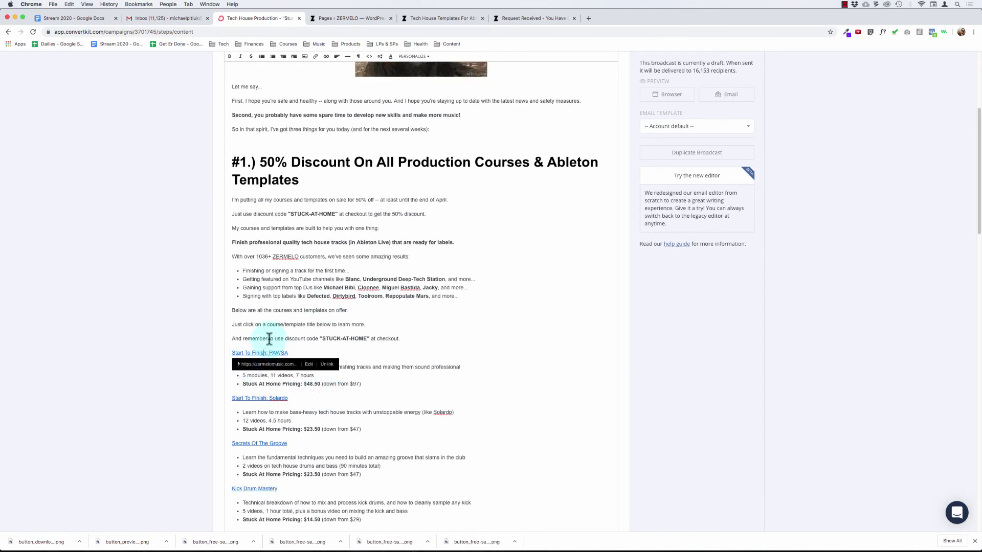
pyautogui.click(269, 339)
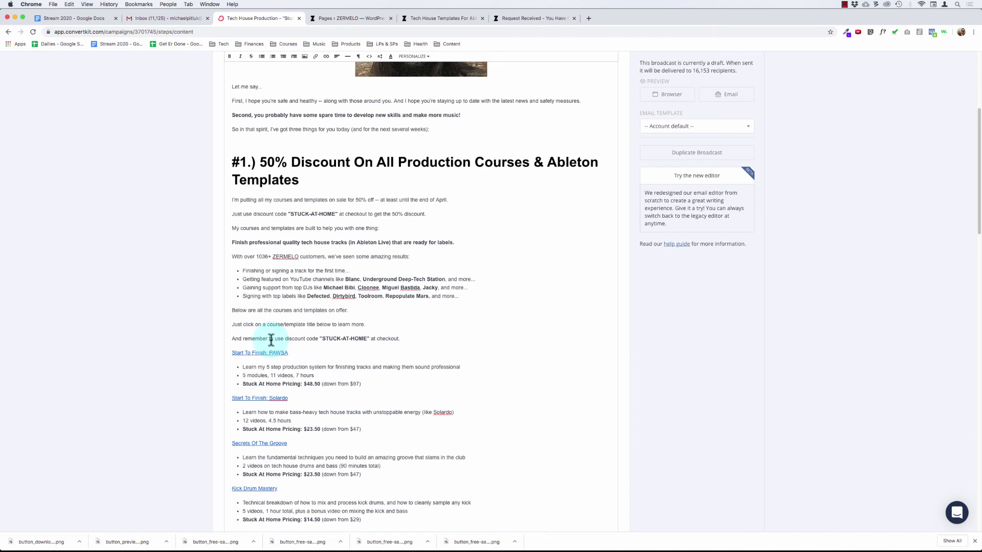
pyautogui.click(257, 352)
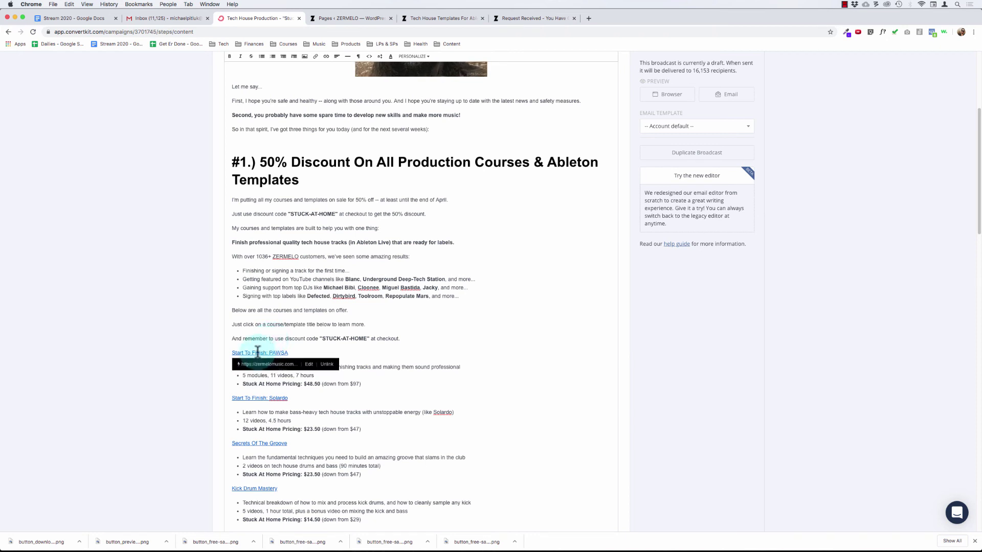